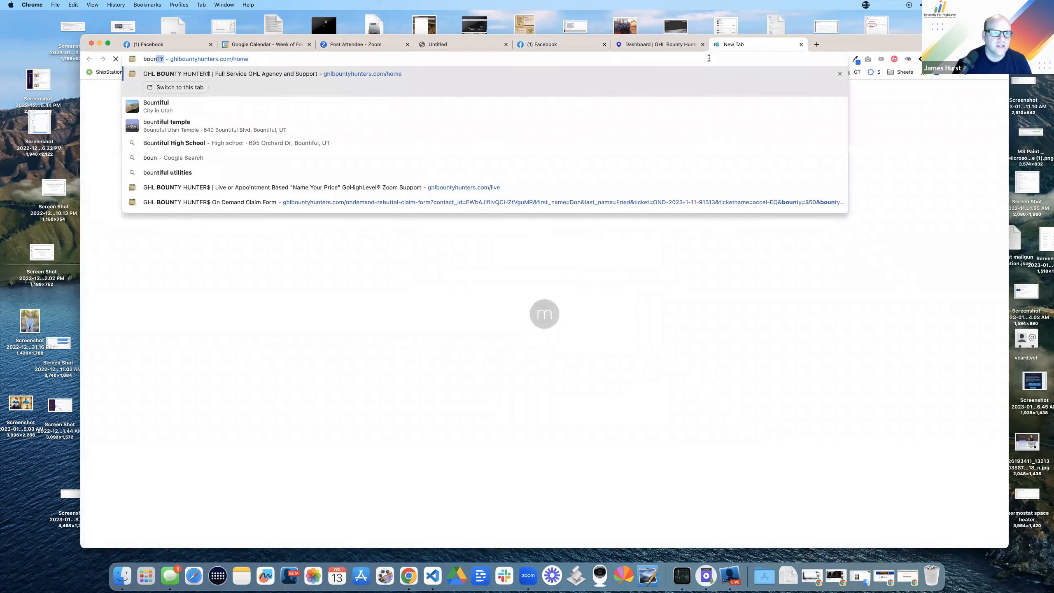
Step: Open ghlbountyhunters.com, then switch to the GHL Bounty Hunters account dashboard
key(Return)
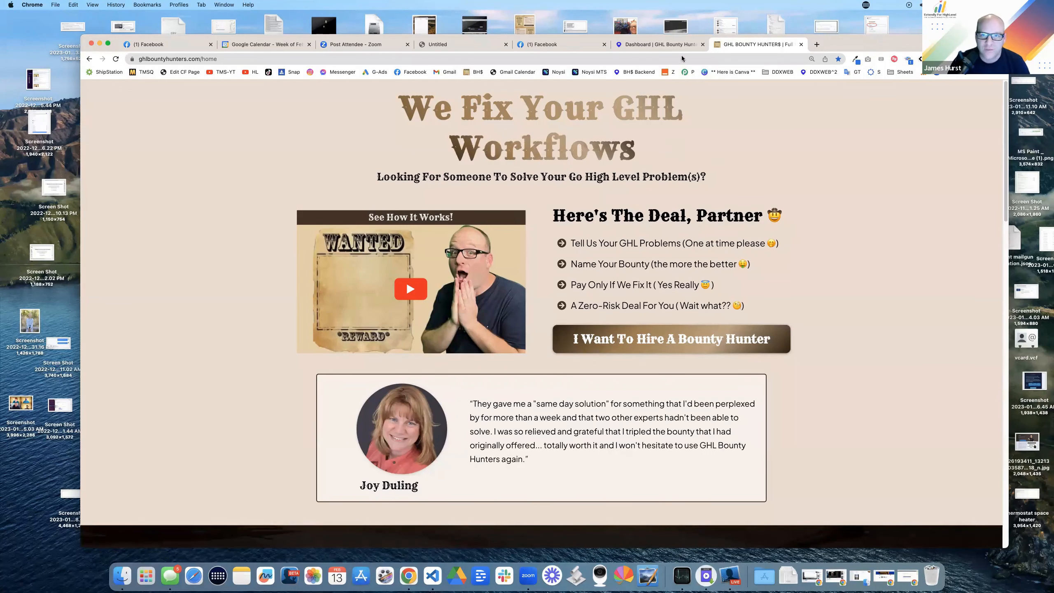
click(661, 44)
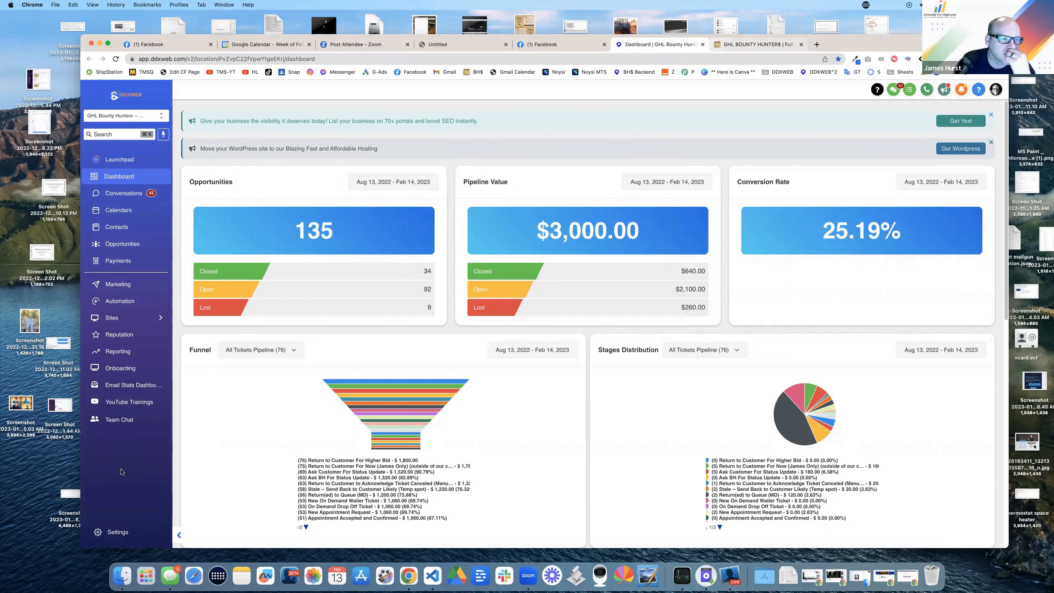
Step: Go through Payments and Sites to the Chat Widget settings, then start a blank browser tab
click(113, 286)
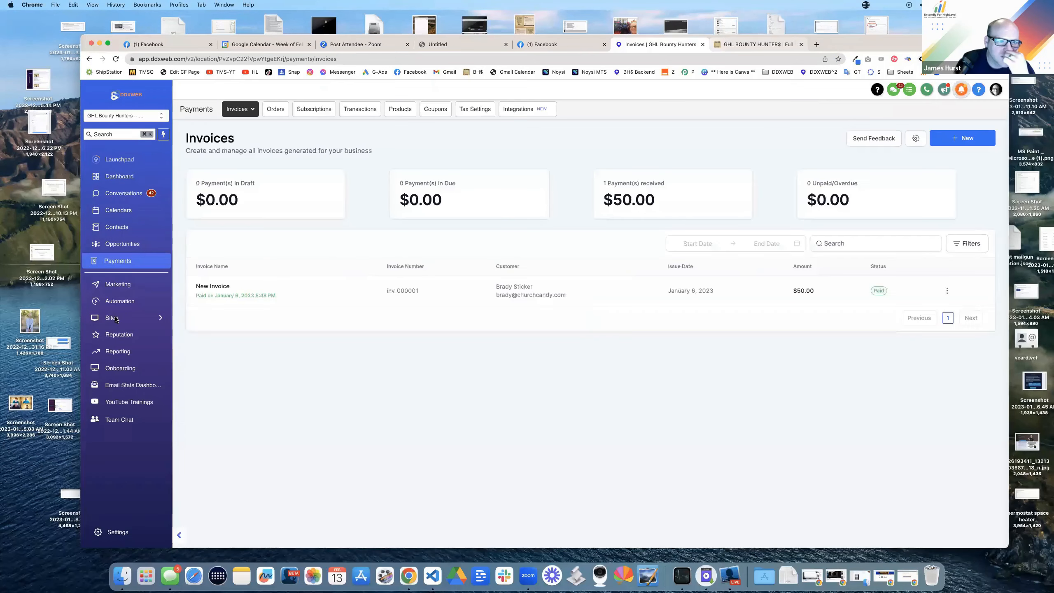
click(112, 318)
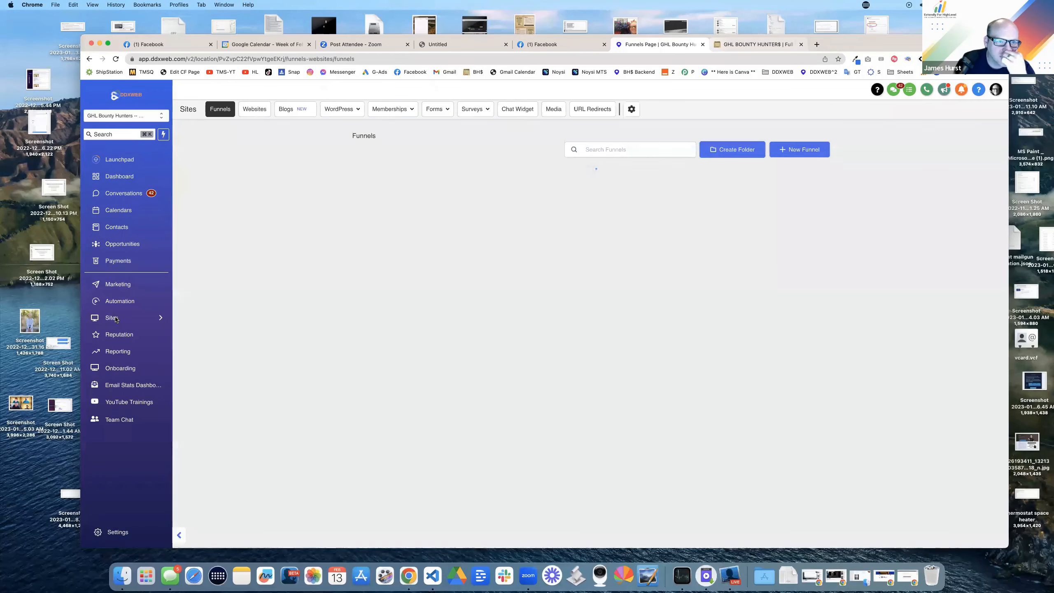
click(521, 110)
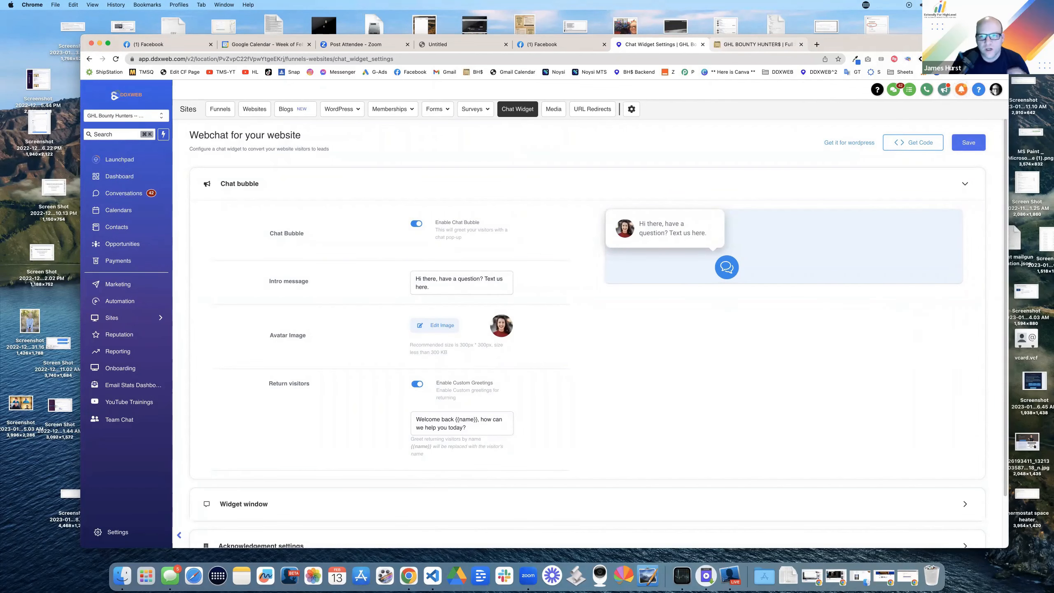
click(817, 44)
Step: Visit extendly.com, then search 'extendly highlevel' and browse the Extendly For HighLevel site
text(e)
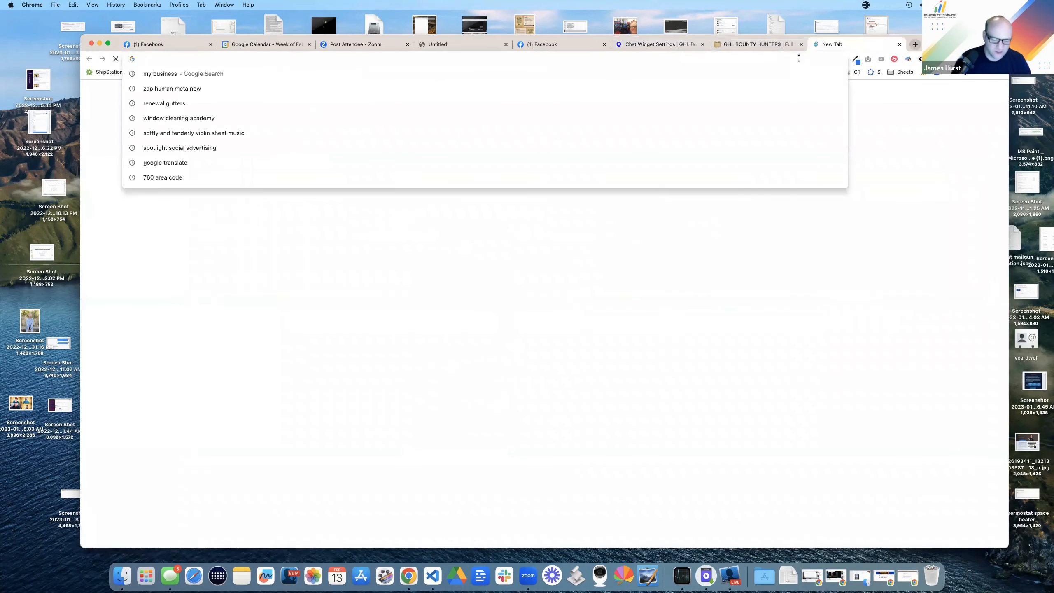
text(xtendy.com)
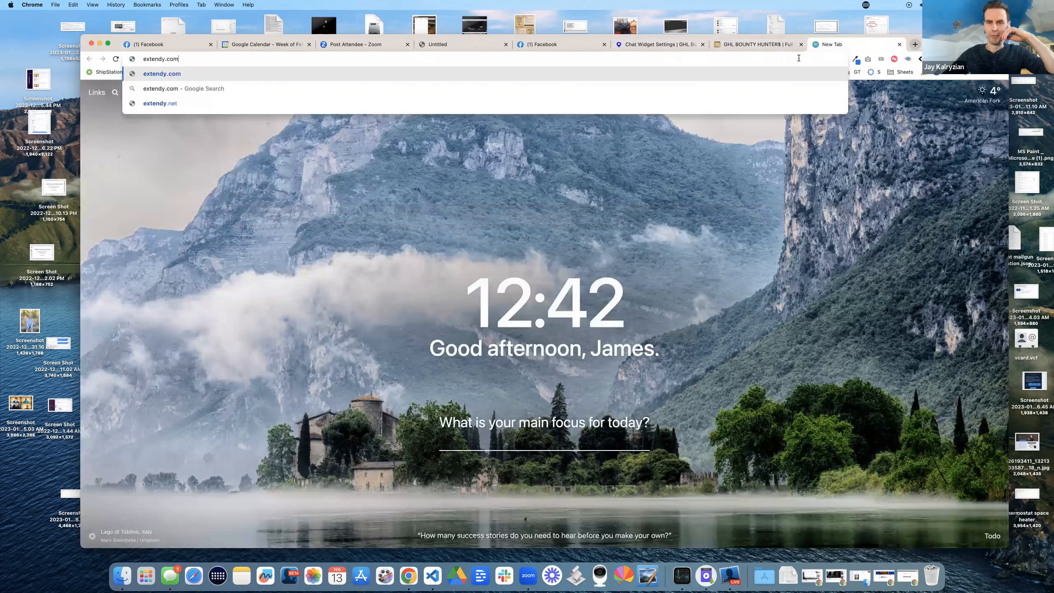
key(BackSpace)
key(BackSpace)
key(BackSpace)
key(BackSpace)
key(BackSpace)
text(ly.com)
key(Return)
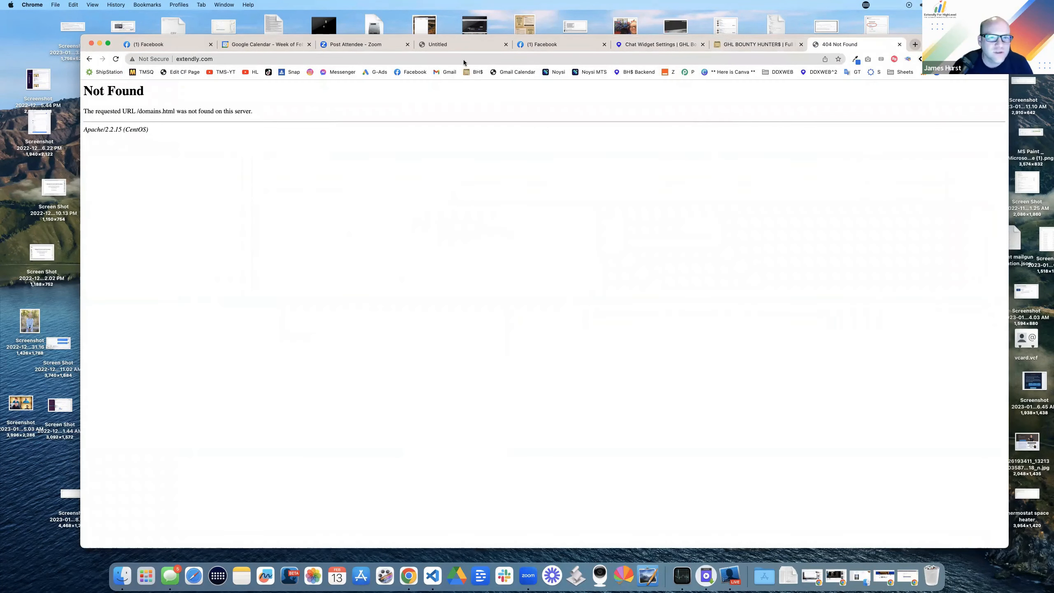
click(463, 59)
text(extendly highlevel)
key(Return)
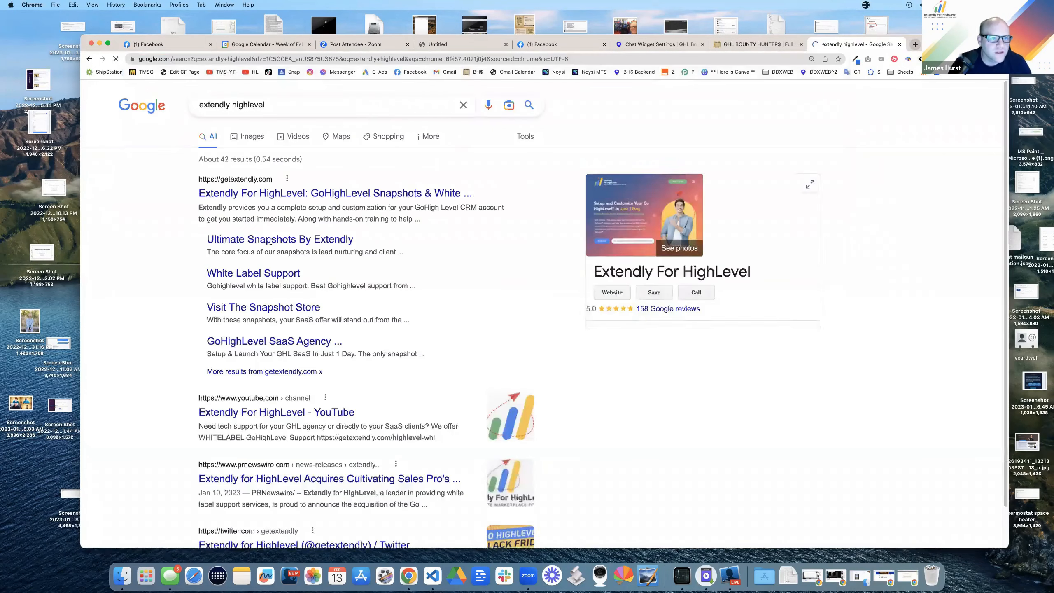
click(233, 189)
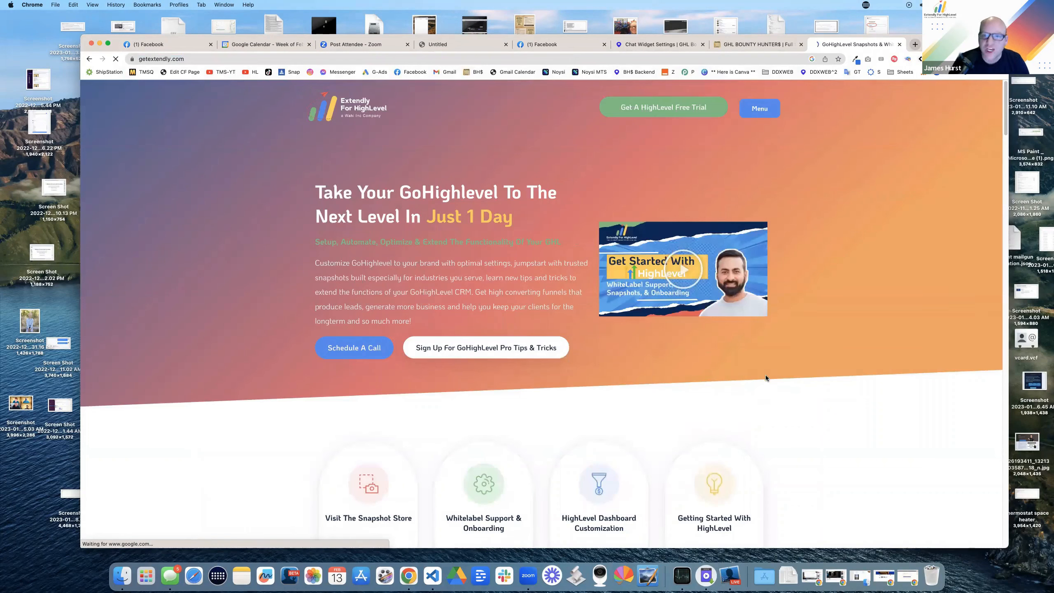
scroll(900, 437, down, 5)
scroll(871, 415, down, 3)
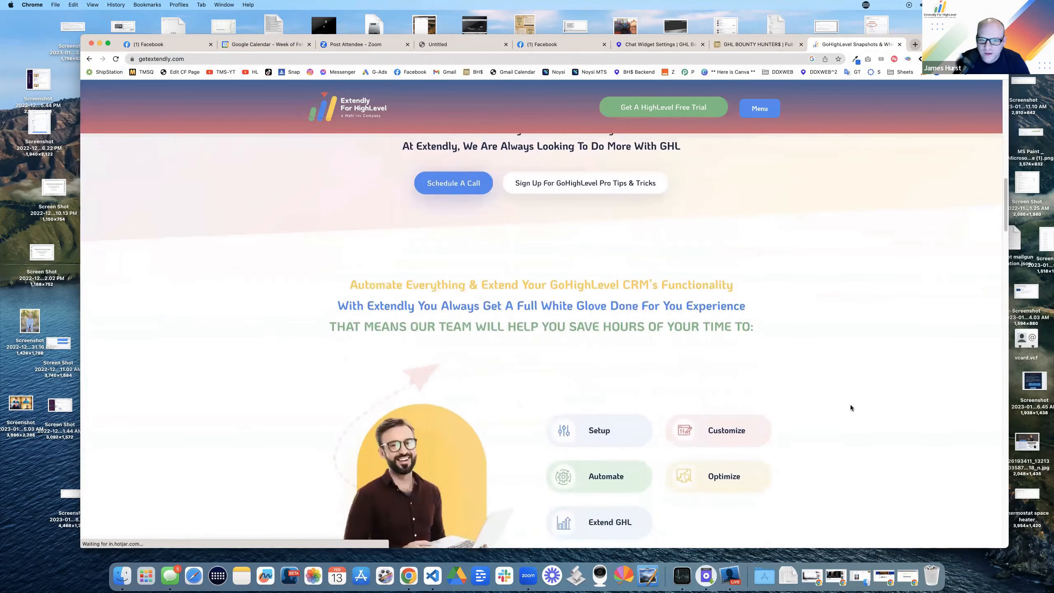
scroll(849, 404, up, 15)
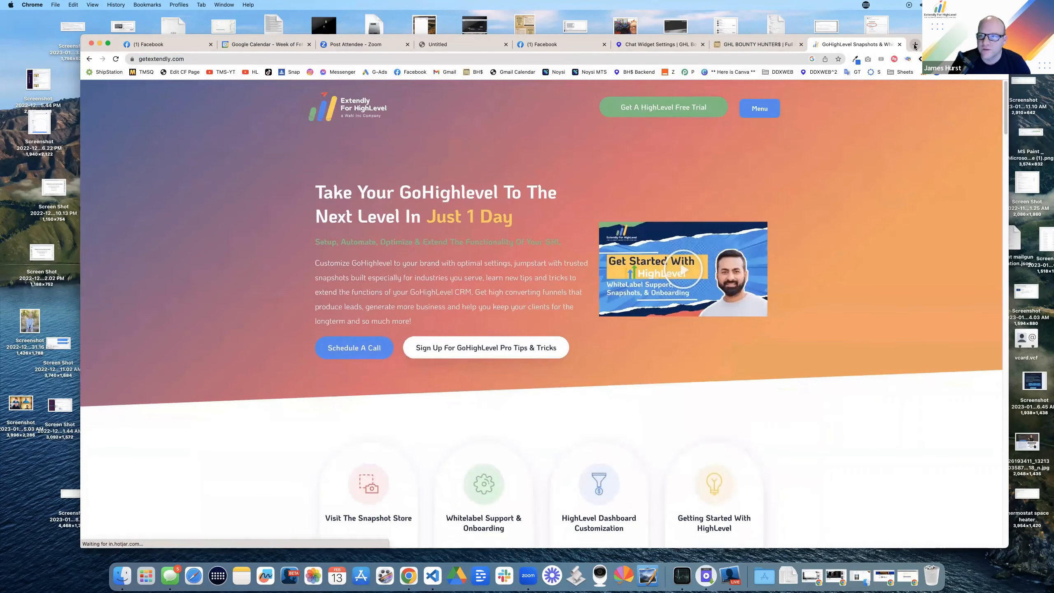
Step: Load gohighlevel.com in a new tab and open its chat form
click(914, 45)
text(gohighlevel.com)
key(Return)
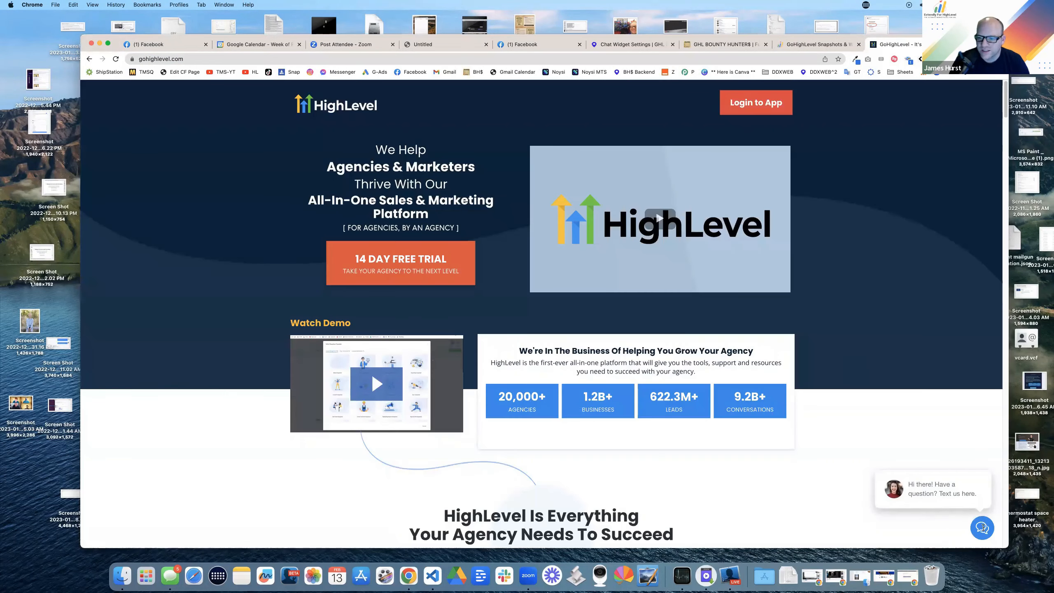
click(982, 527)
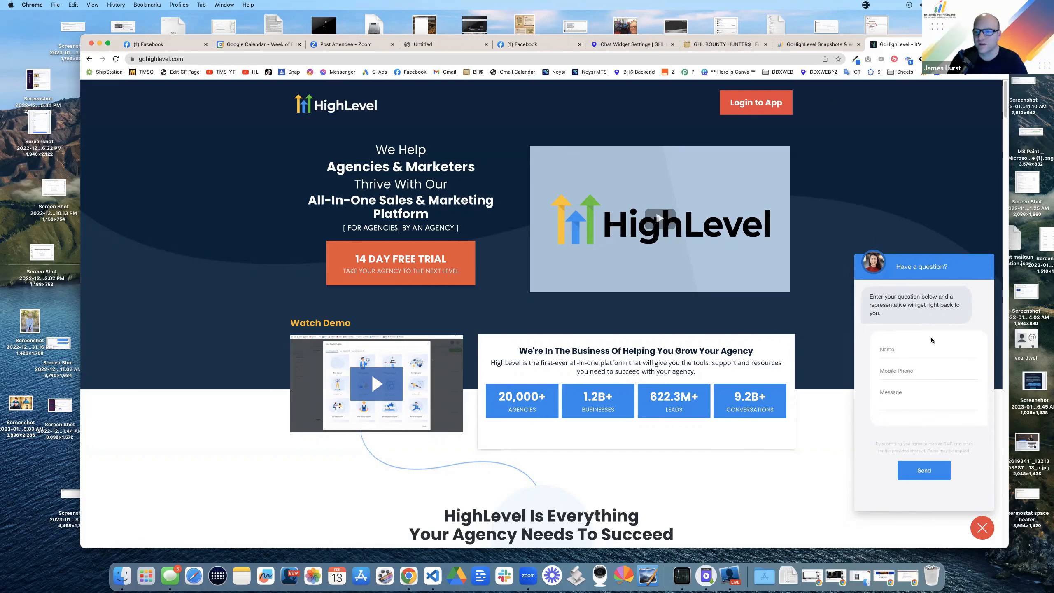
click(712, 45)
Step: Review the chat widget's intro message and Widget window settings, then return to the GHL Bounty Hunters site
click(637, 44)
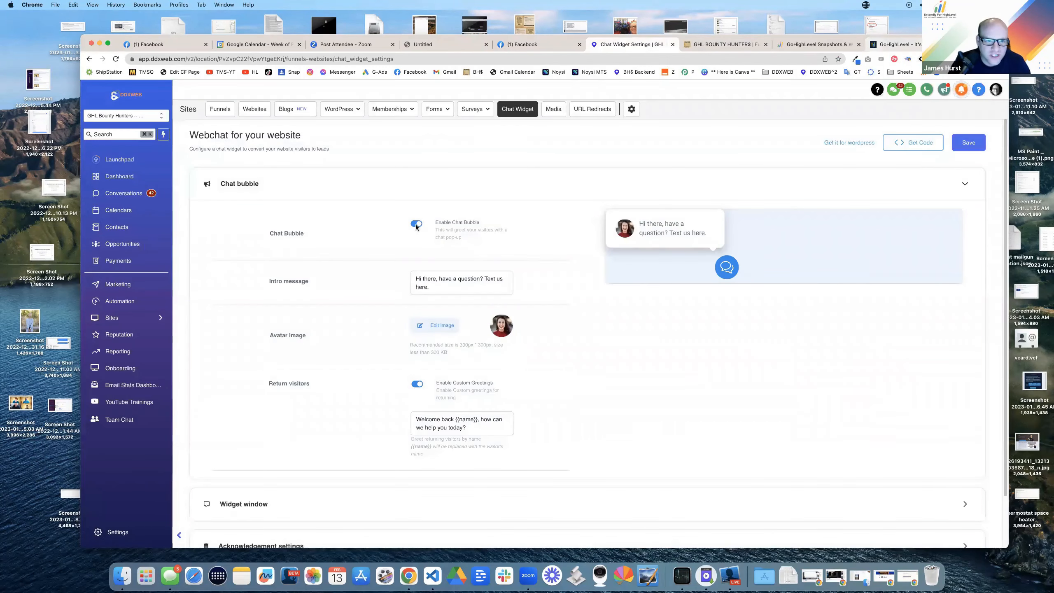
scroll(459, 257, down, 2)
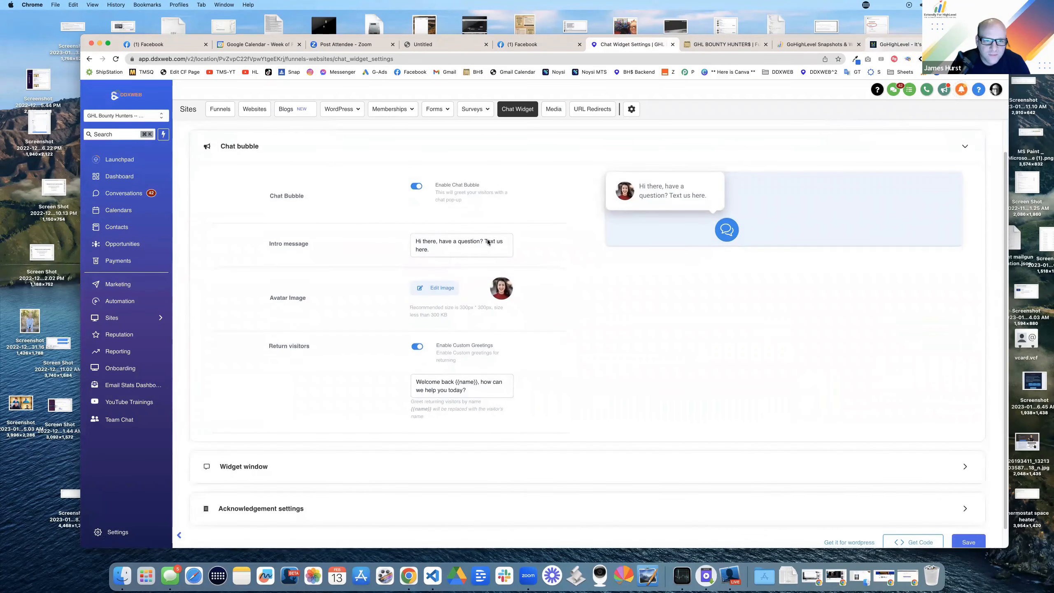
drag(480, 242, 502, 245)
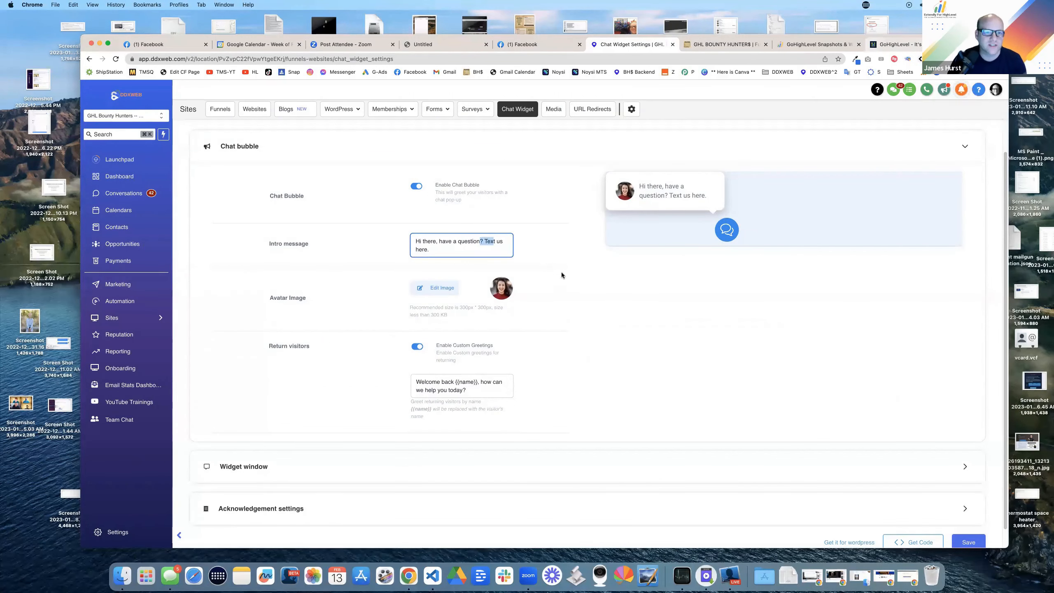
scroll(571, 282, down, 1)
click(283, 456)
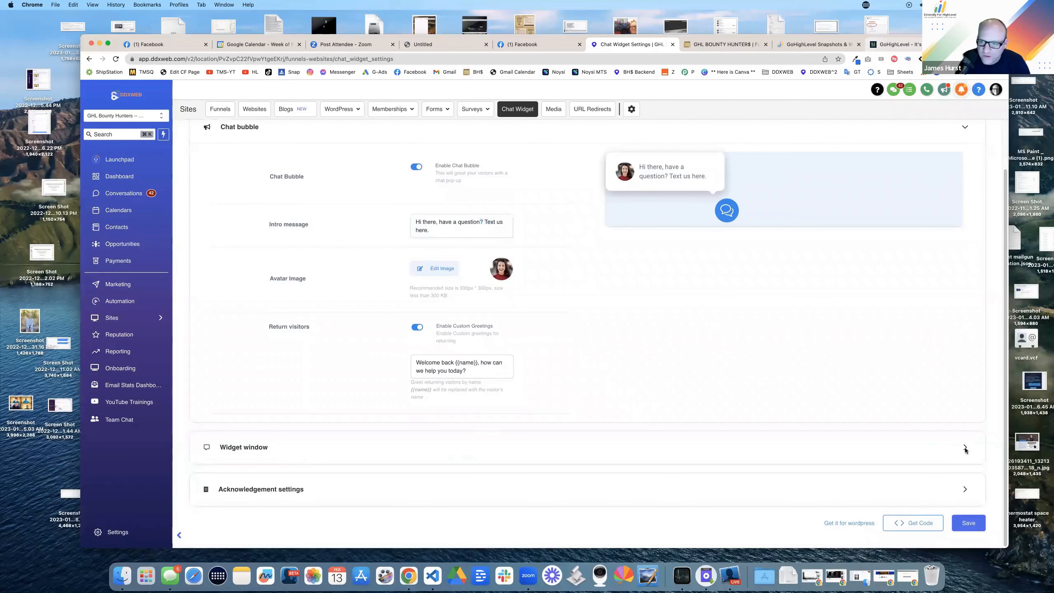
scroll(803, 304, down, 5)
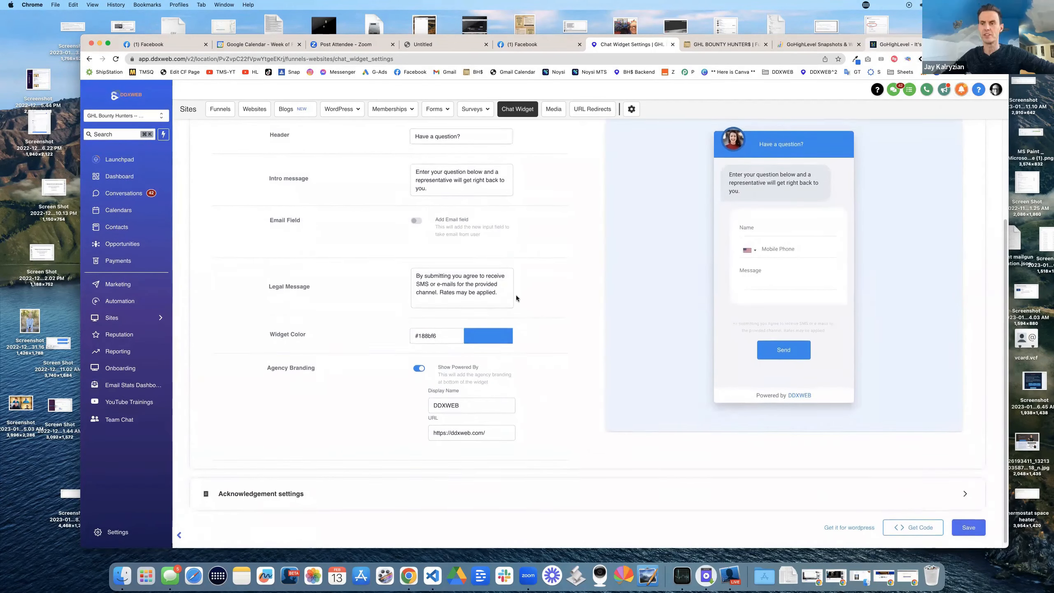
scroll(516, 295, up, 6)
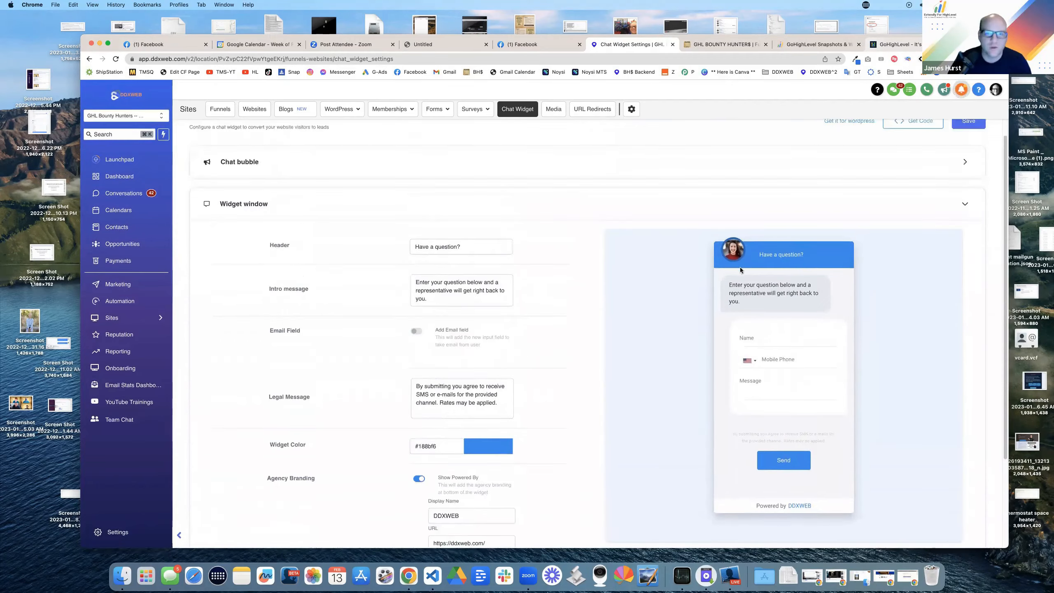
click(735, 46)
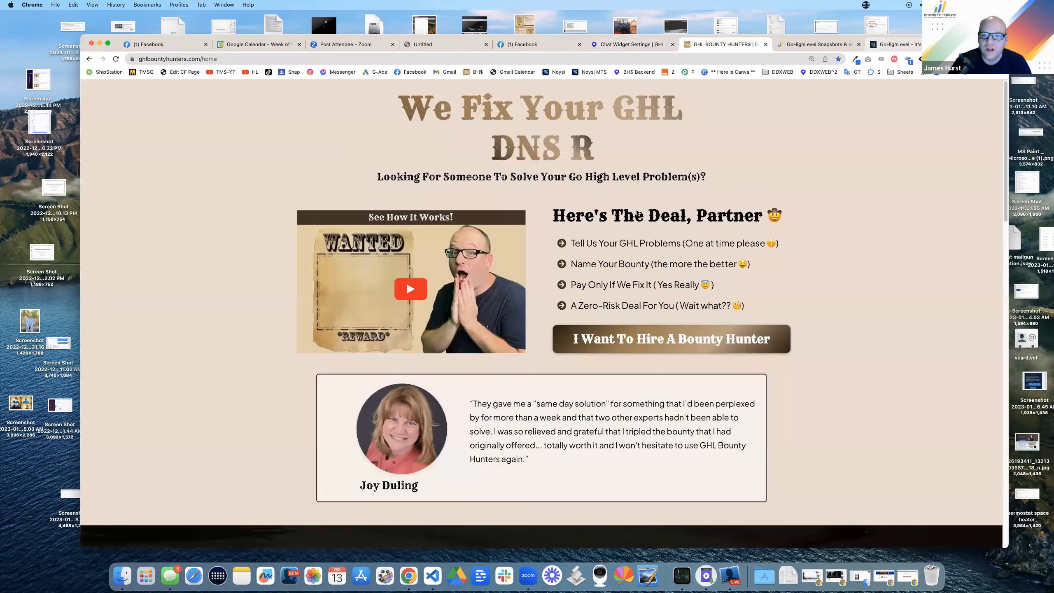
Step: Sample the site's colours with the Eye Dropper extension
click(855, 59)
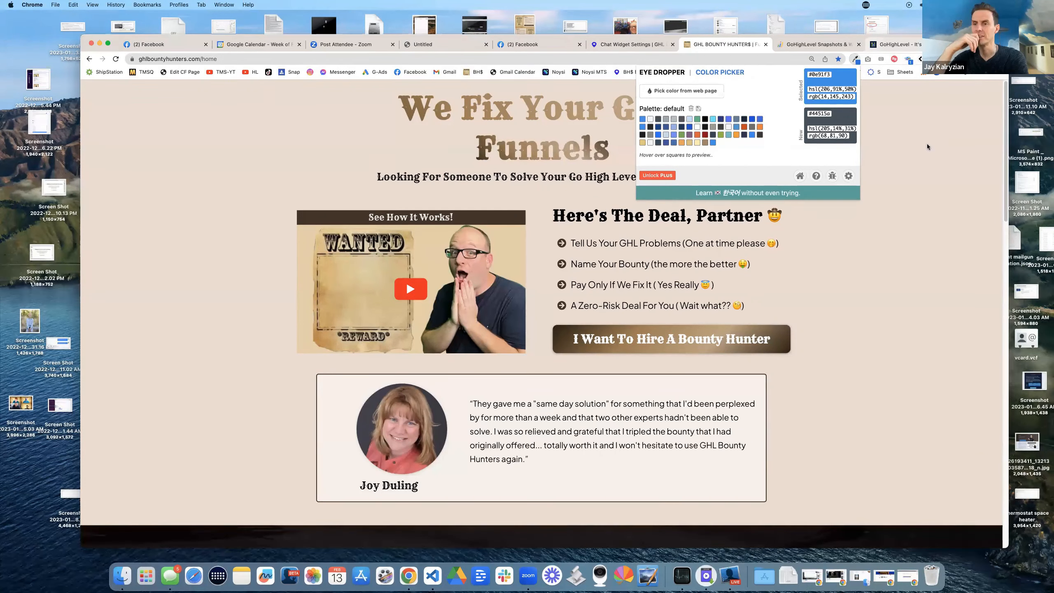
click(867, 60)
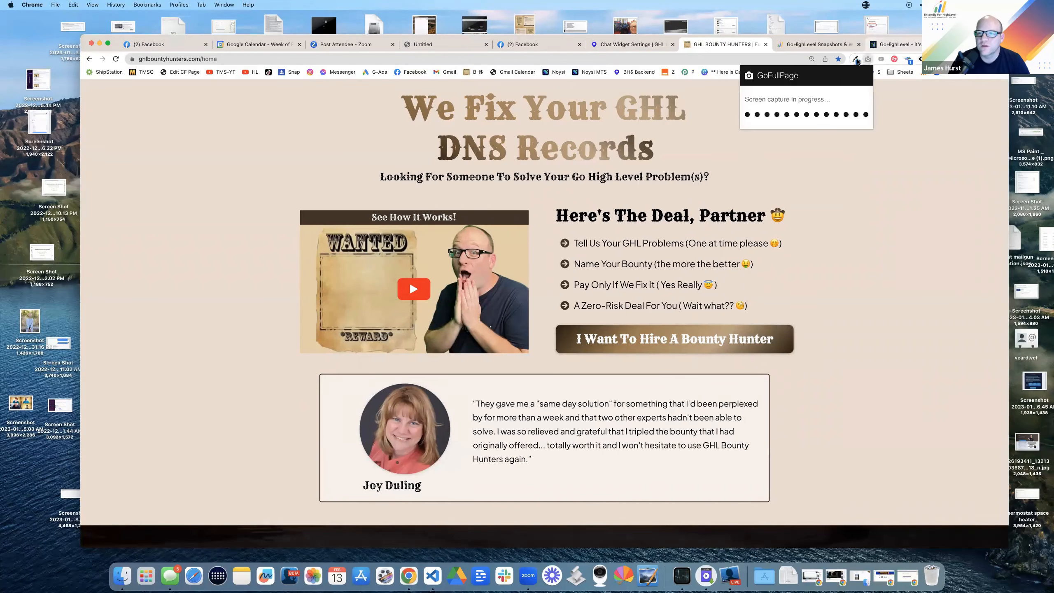
click(856, 60)
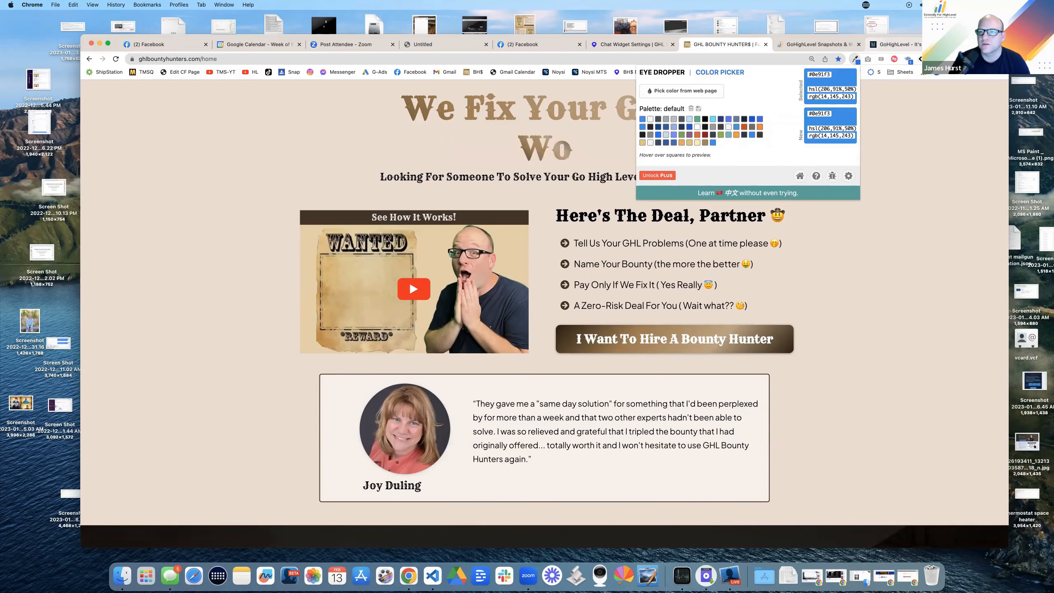
click(823, 47)
Step: Search Google for 'gold hex' and select the #FFD700 code
click(823, 46)
click(739, 60)
text(go)
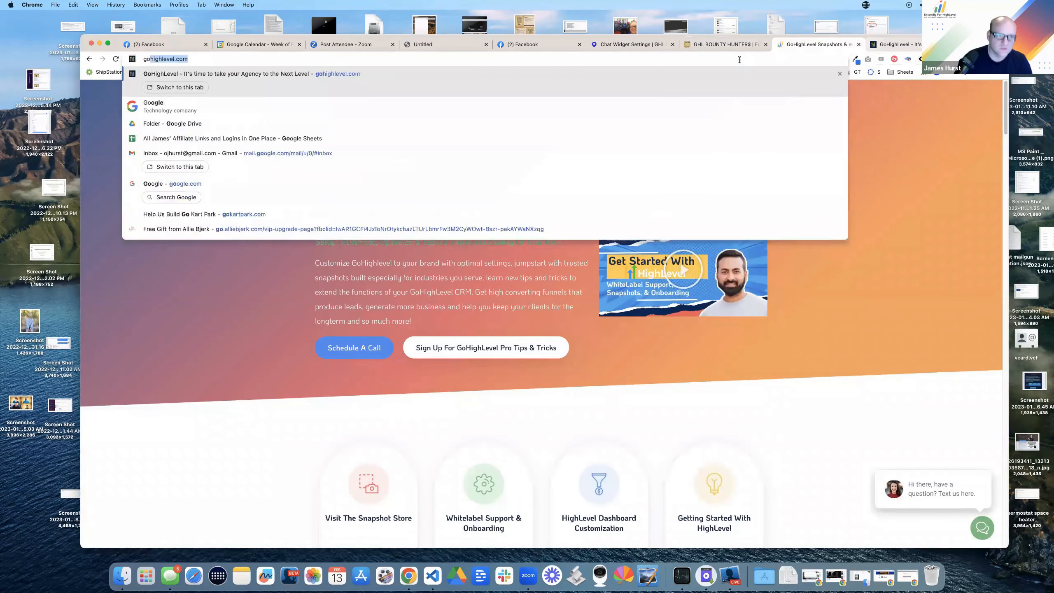
text(ld hex)
key(Return)
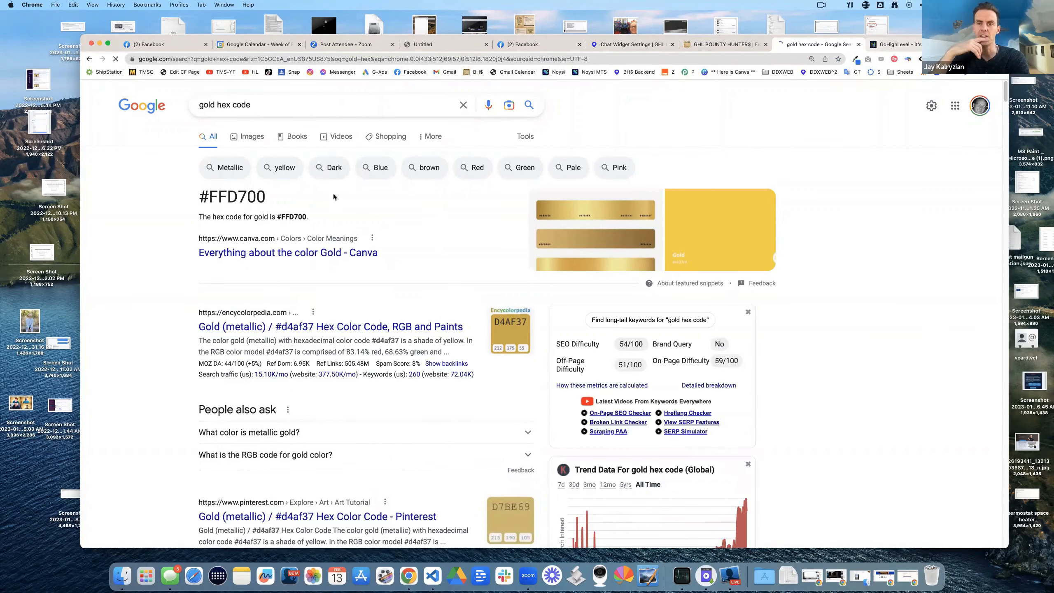
drag(265, 203, 216, 200)
Step: Set the chat widget colour to the muted gold #8D7D2F
click(632, 45)
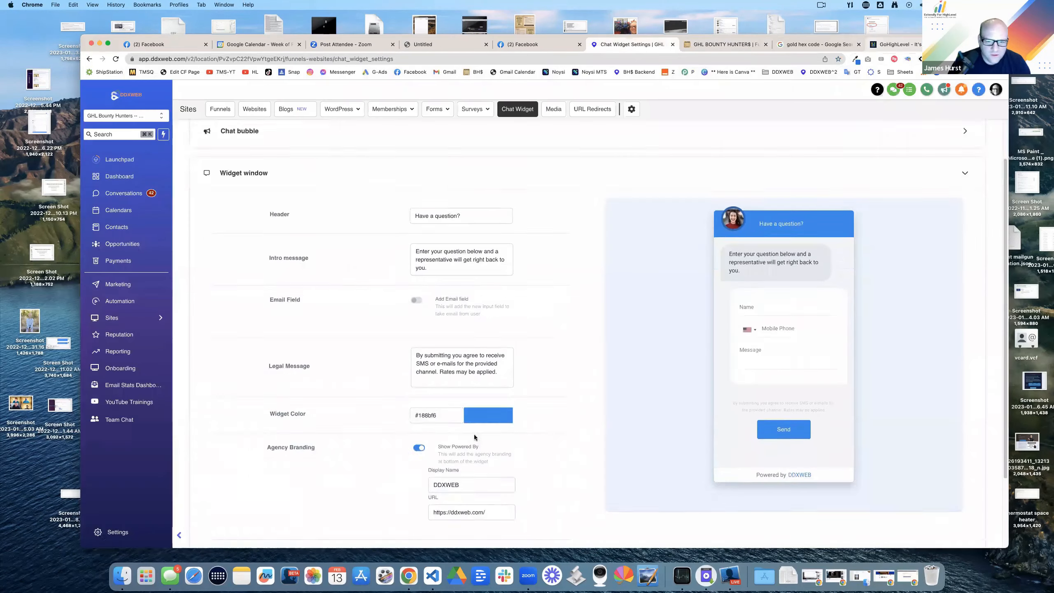
scroll(474, 434, down, 1)
drag(440, 385, 407, 387)
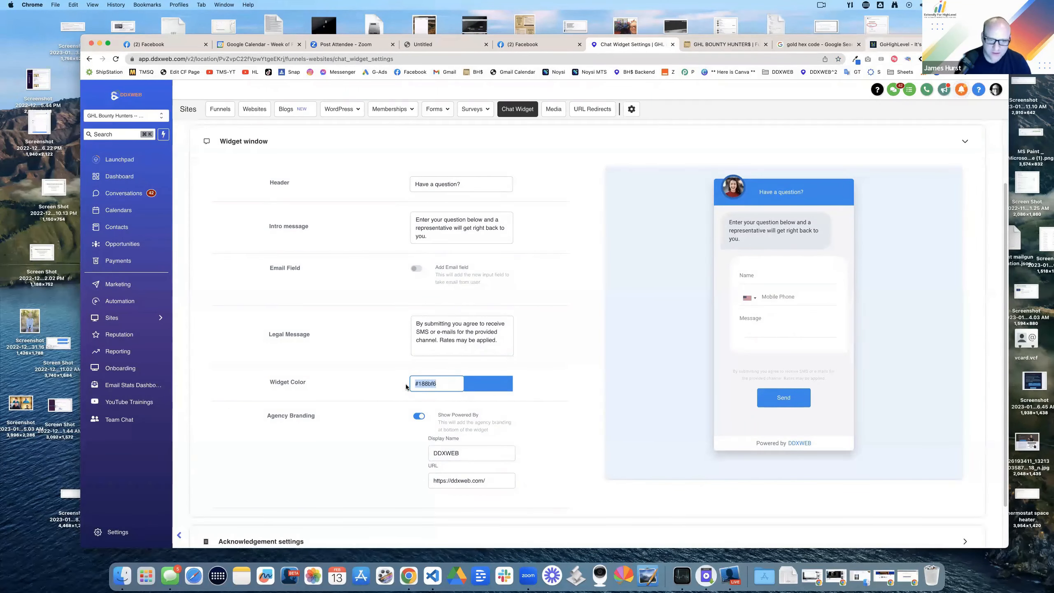
key(super+v)
triple_click(444, 385)
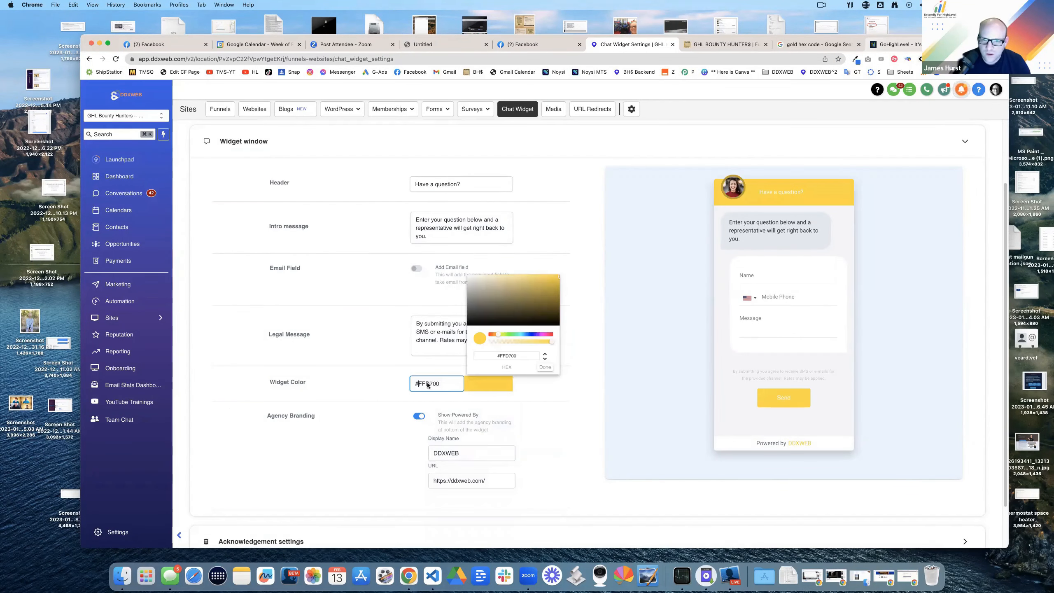
click(524, 384)
drag(548, 300, 530, 300)
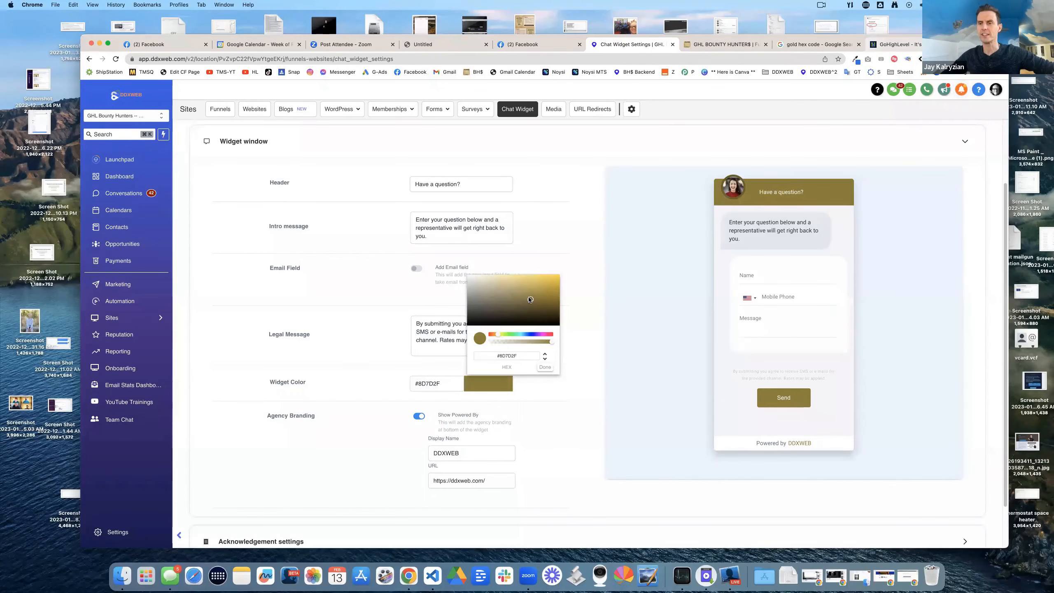
click(579, 387)
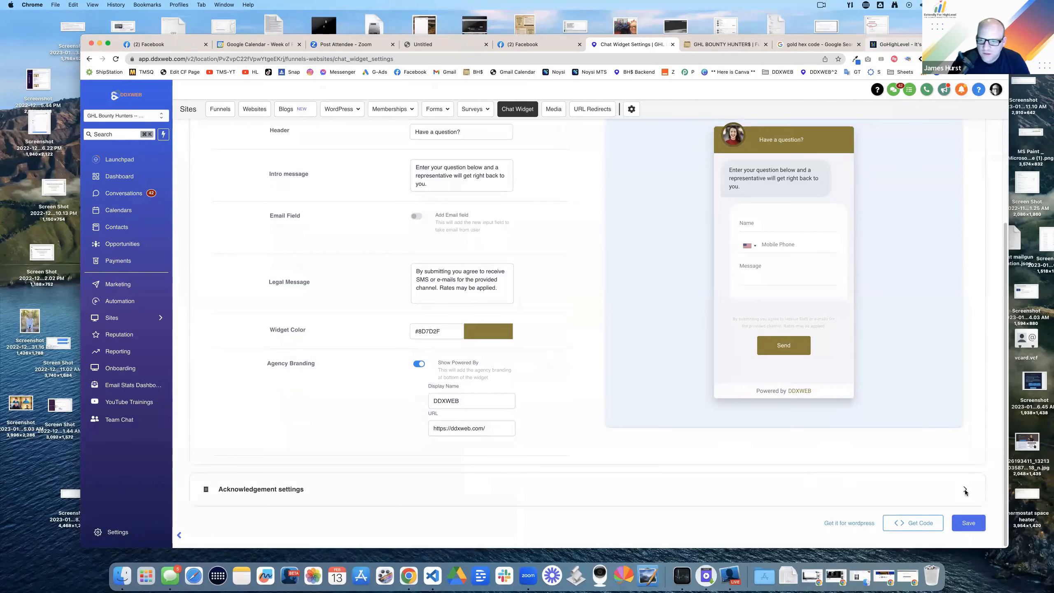
Step: Expand the acknowledgement settings and save the chat widget
click(964, 494)
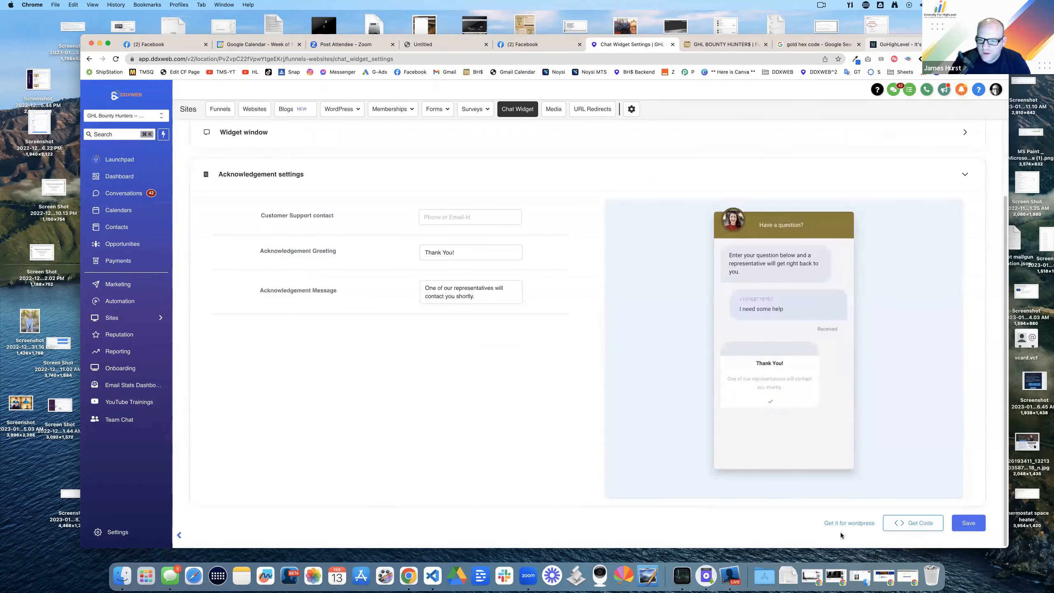
click(968, 524)
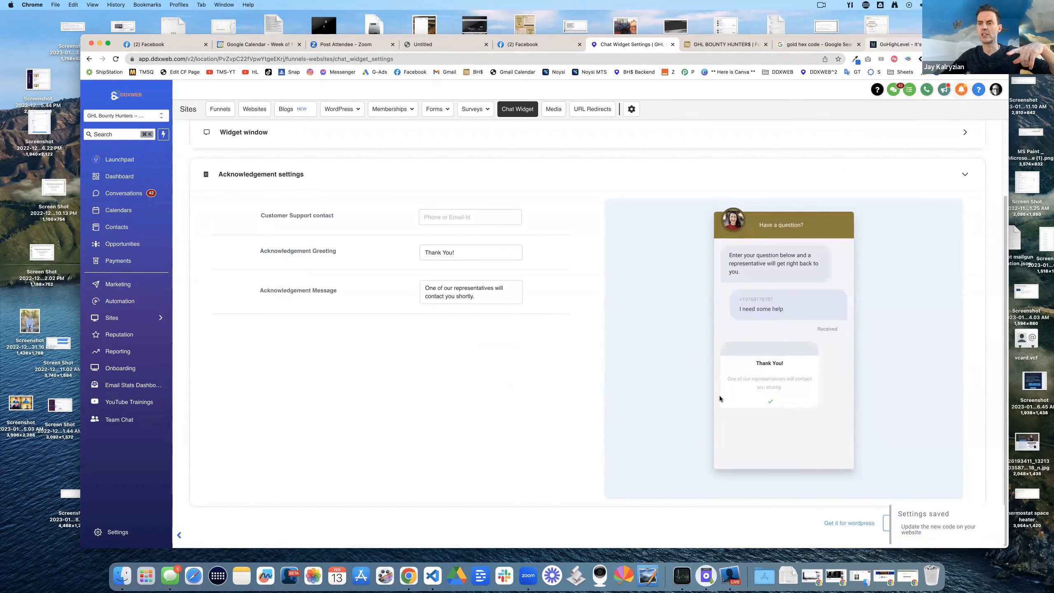
scroll(720, 395, up, 5)
scroll(707, 386, down, 3)
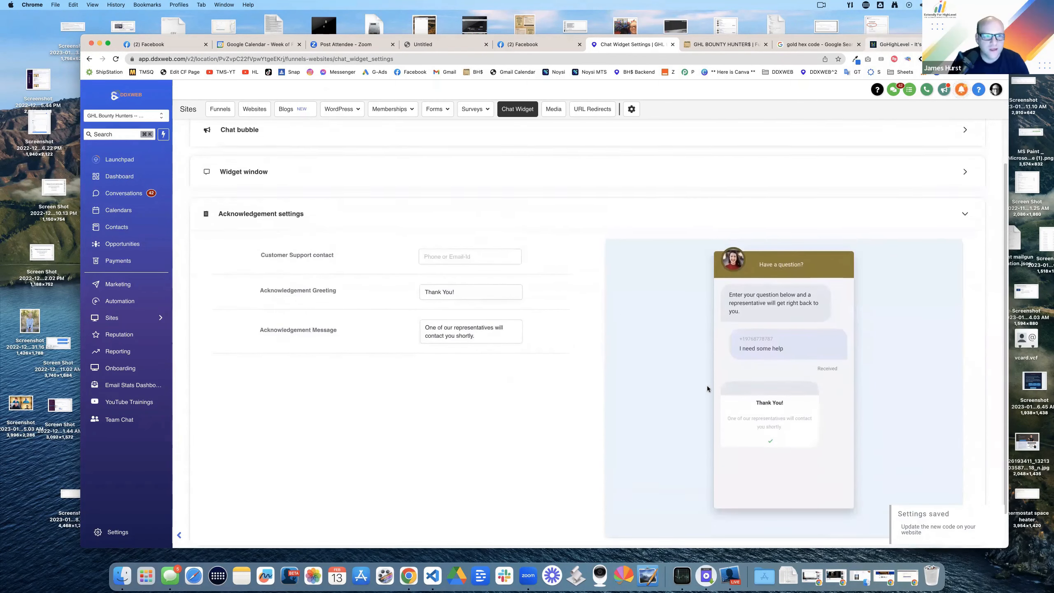
scroll(706, 386, up, 3)
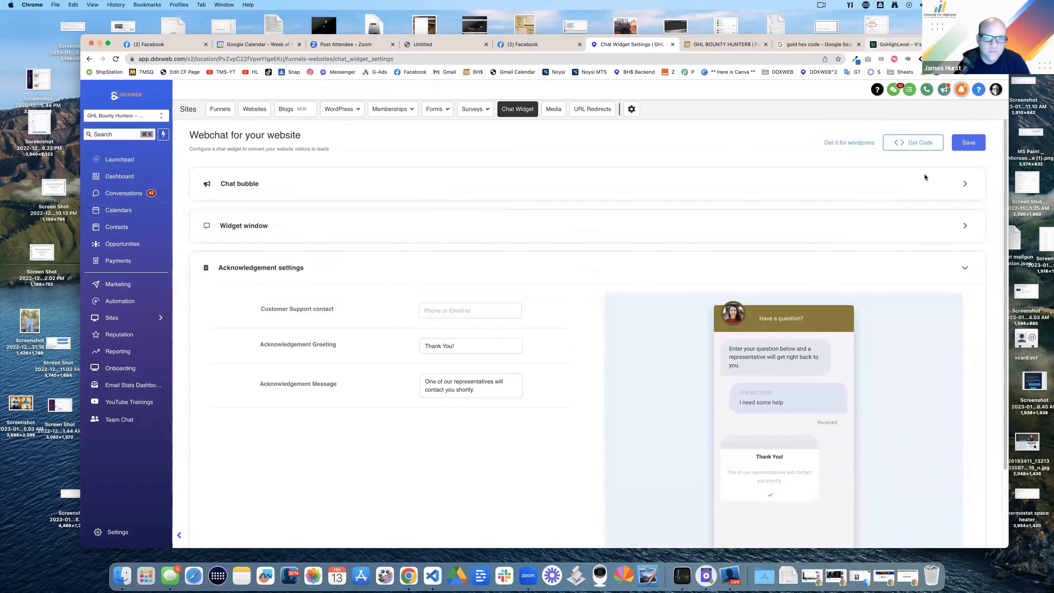
Step: View and select the widget's body embed code snippet, then close it
click(911, 144)
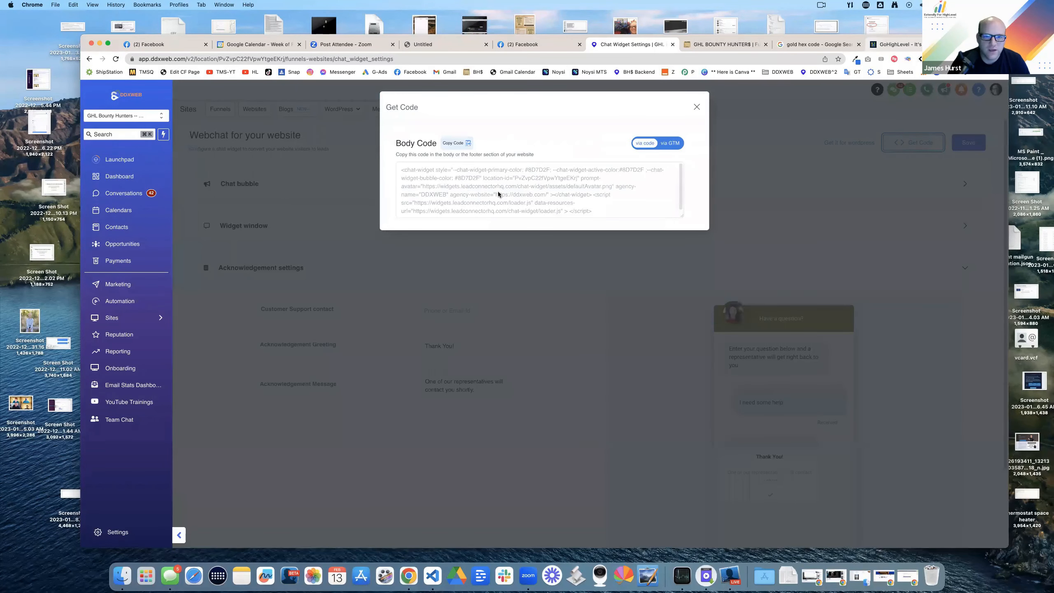
drag(427, 174, 696, 220)
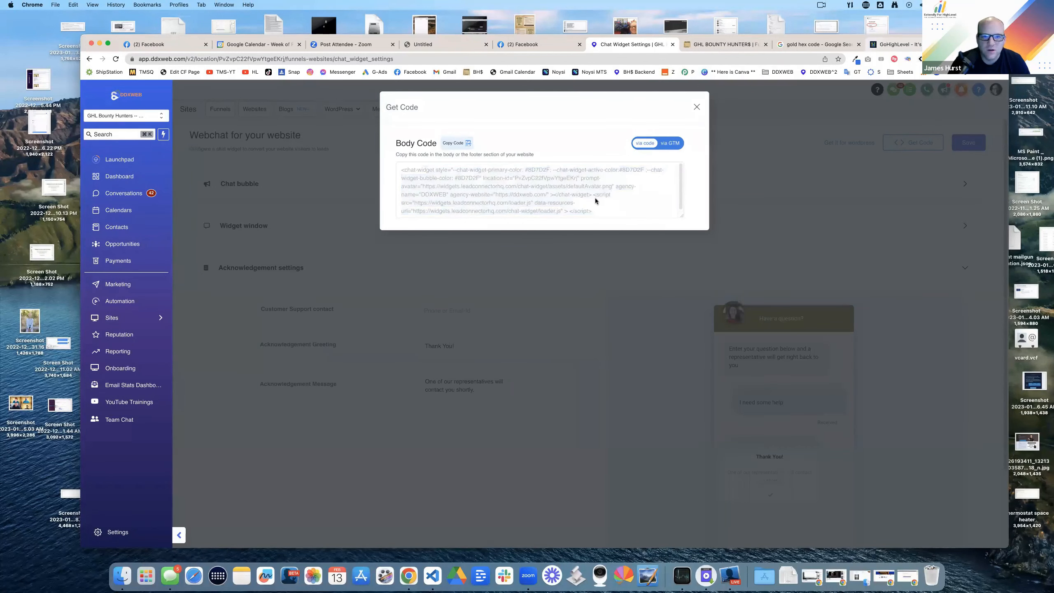
drag(594, 198, 455, 177)
click(696, 106)
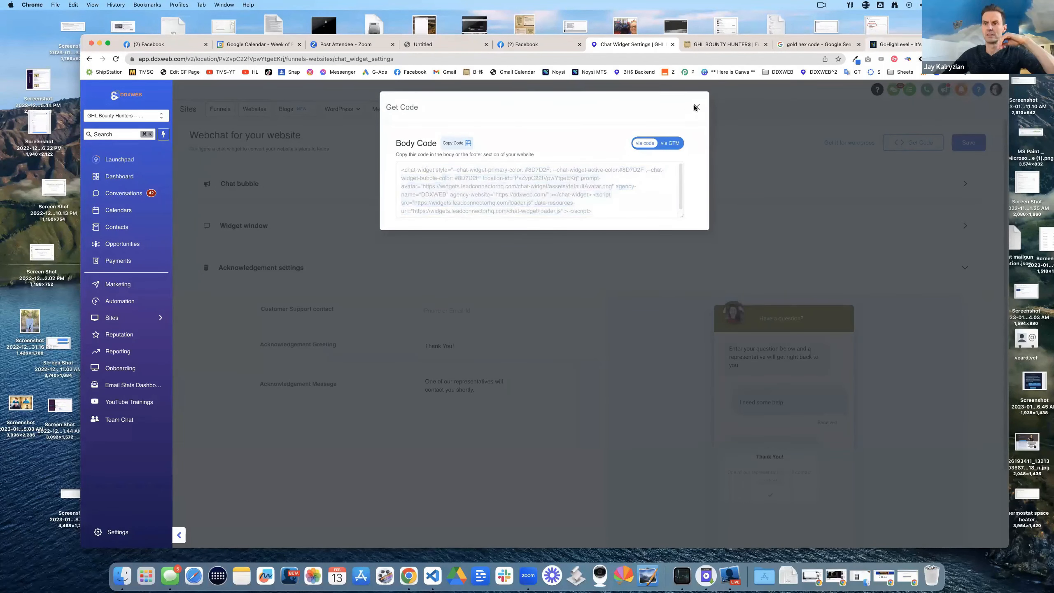
Step: Save the GHL BOUNTY HUNTER$ funnel settings with its chat widget enabled
mouse_move(116, 319)
click(193, 320)
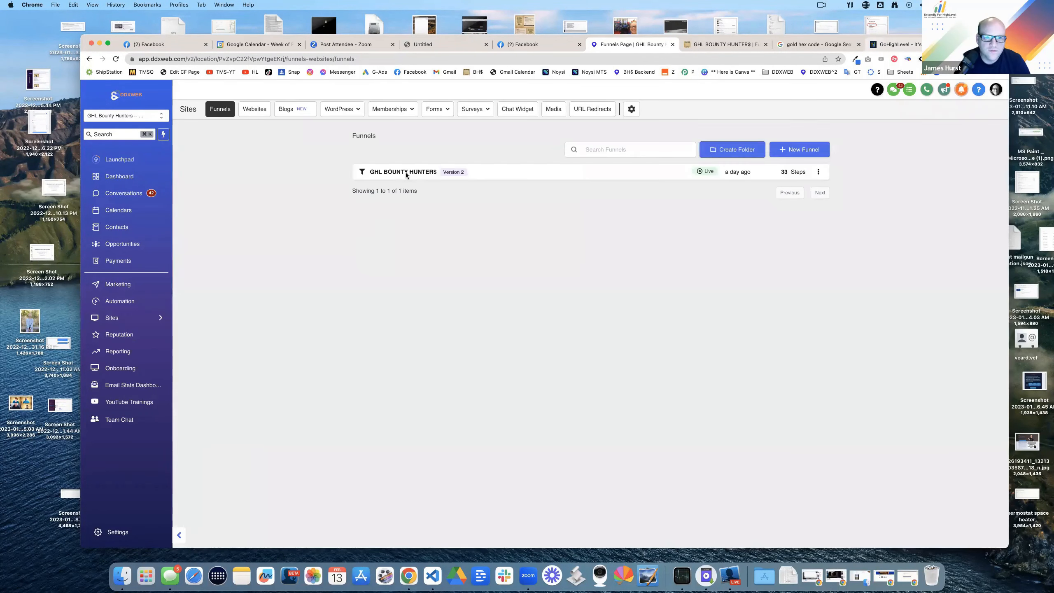
click(405, 172)
click(263, 159)
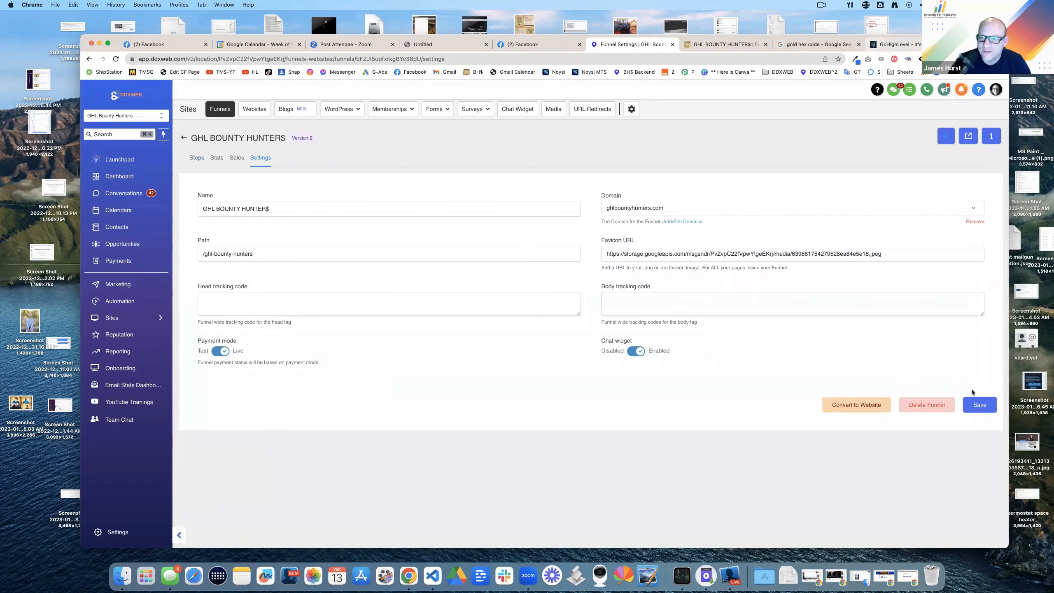
click(979, 405)
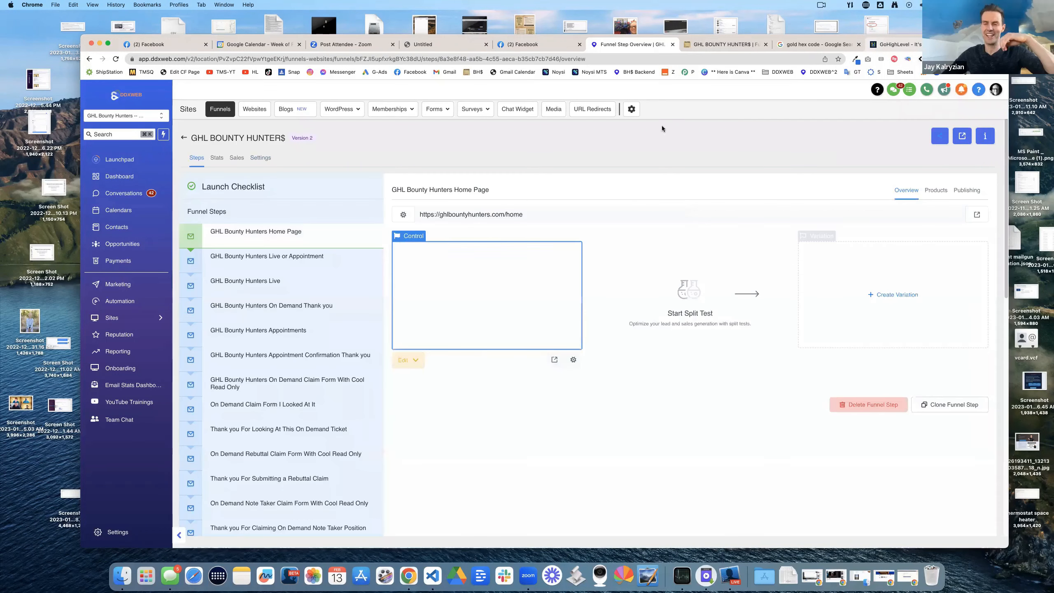
Step: Reload the live GHL Bounty Hunters page, then search Spotlight for a profile
click(737, 44)
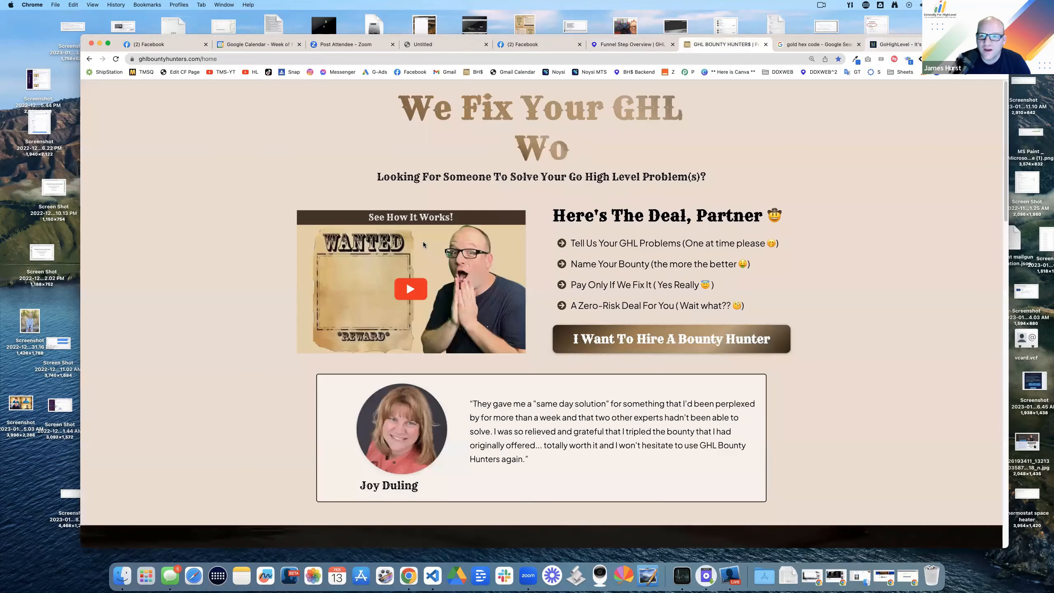
click(117, 59)
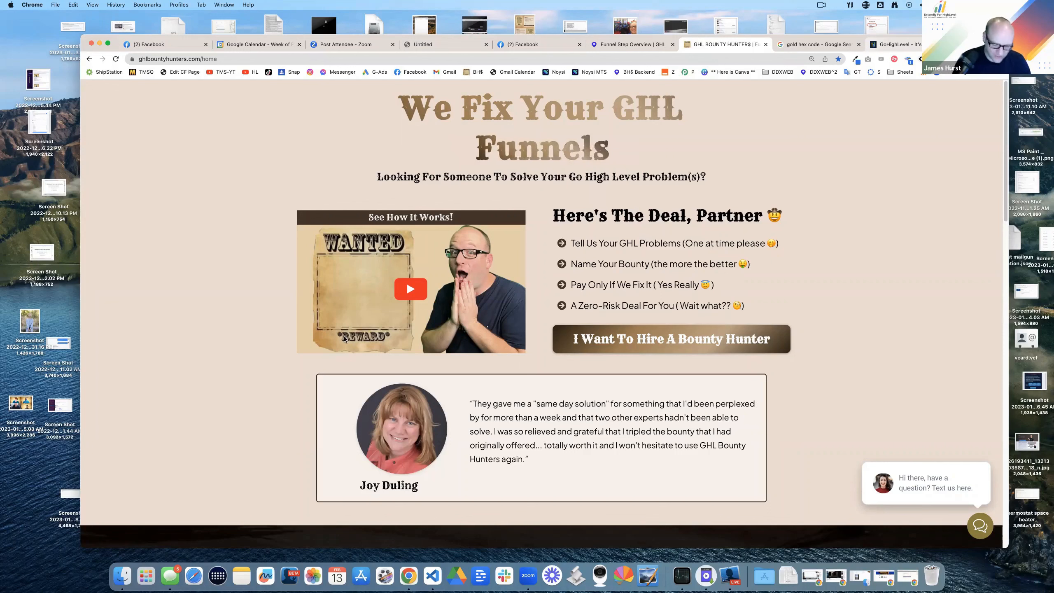
key(super+space)
text(profile)
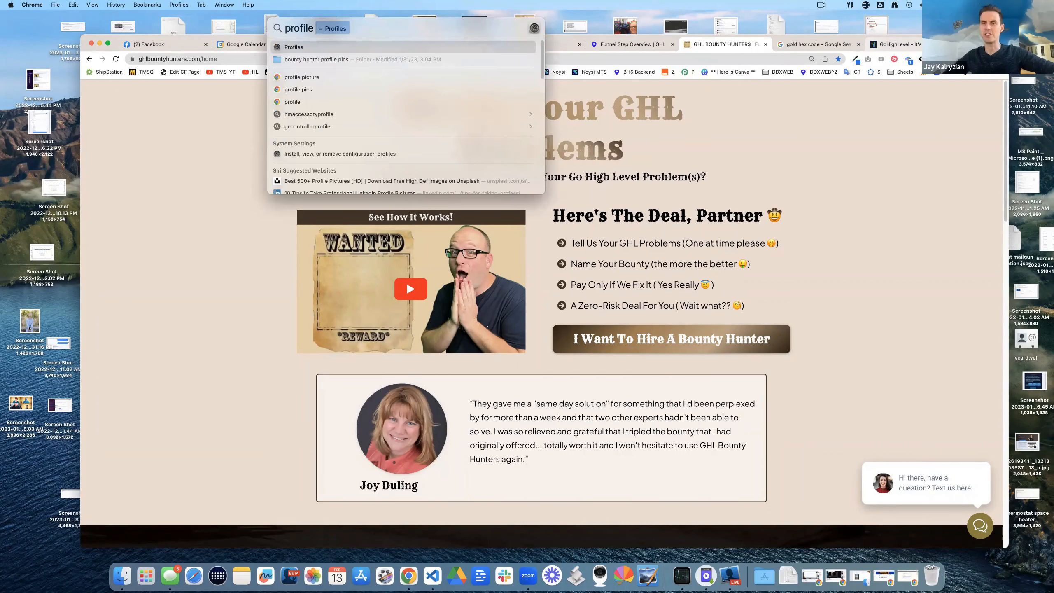
key(super+a)
text(jme)
key(BackSpace)
key(BackSpace)
text(ames)
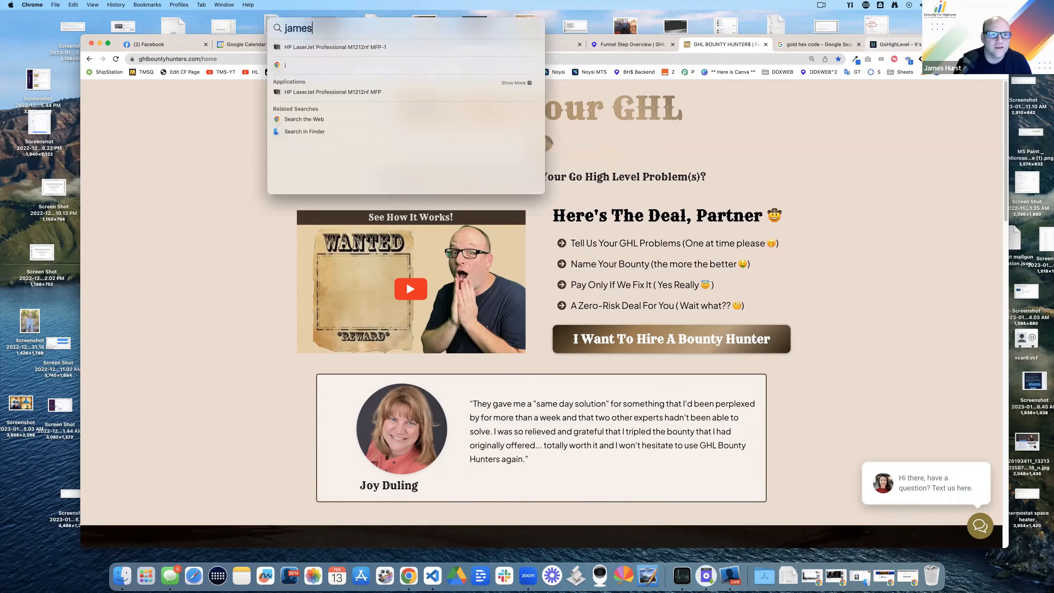
text( profile)
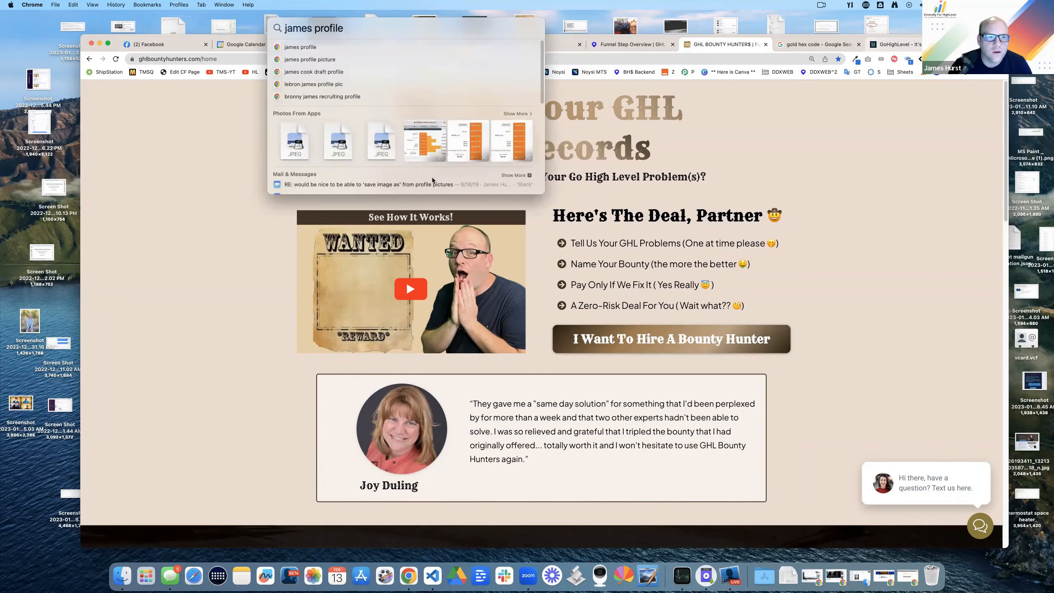
Step: Dismiss Spotlight, switch to the Facebook tab and open its account menu
key(Escape)
click(506, 49)
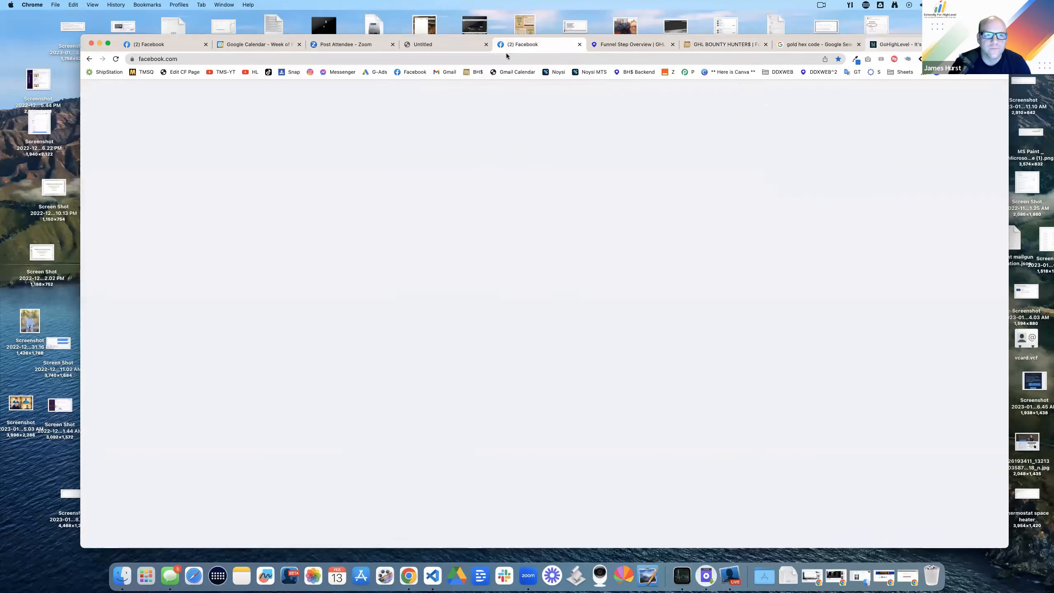
click(987, 91)
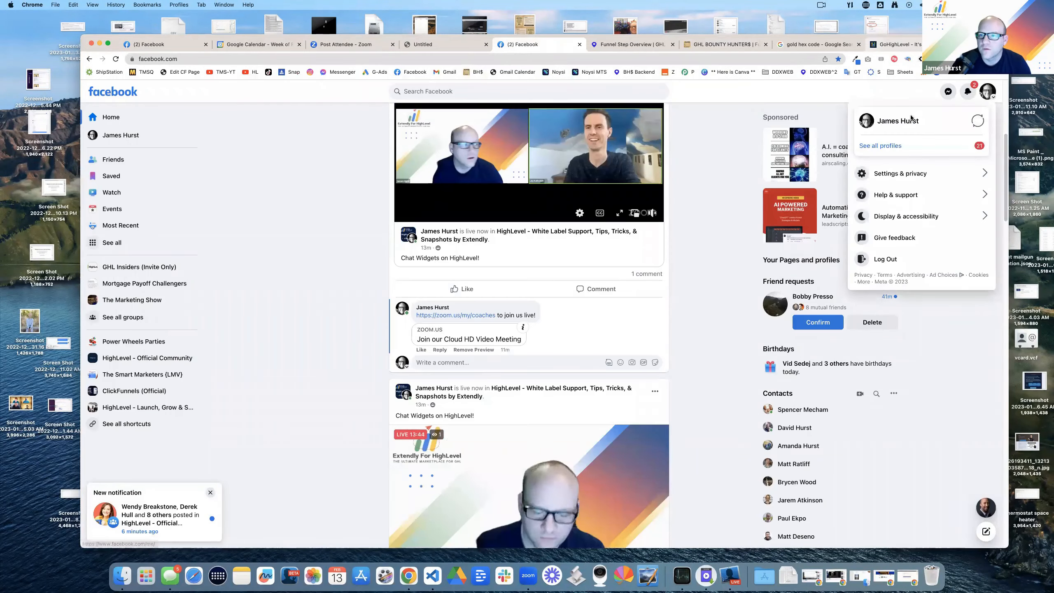
Step: Open the account's profile photo and choose to save it as a file
click(866, 122)
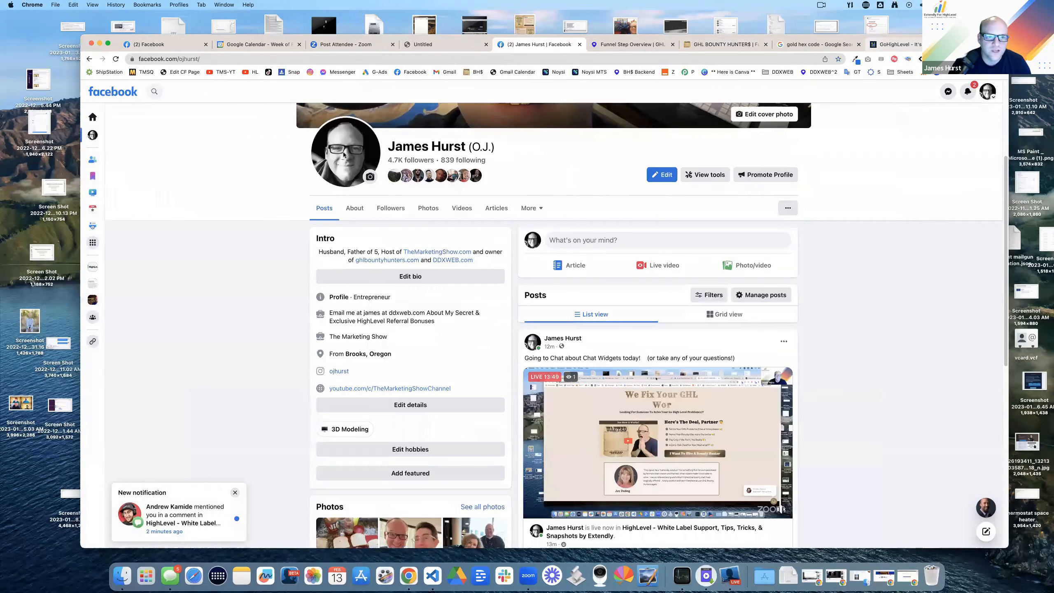
click(344, 155)
right_click(482, 229)
click(500, 247)
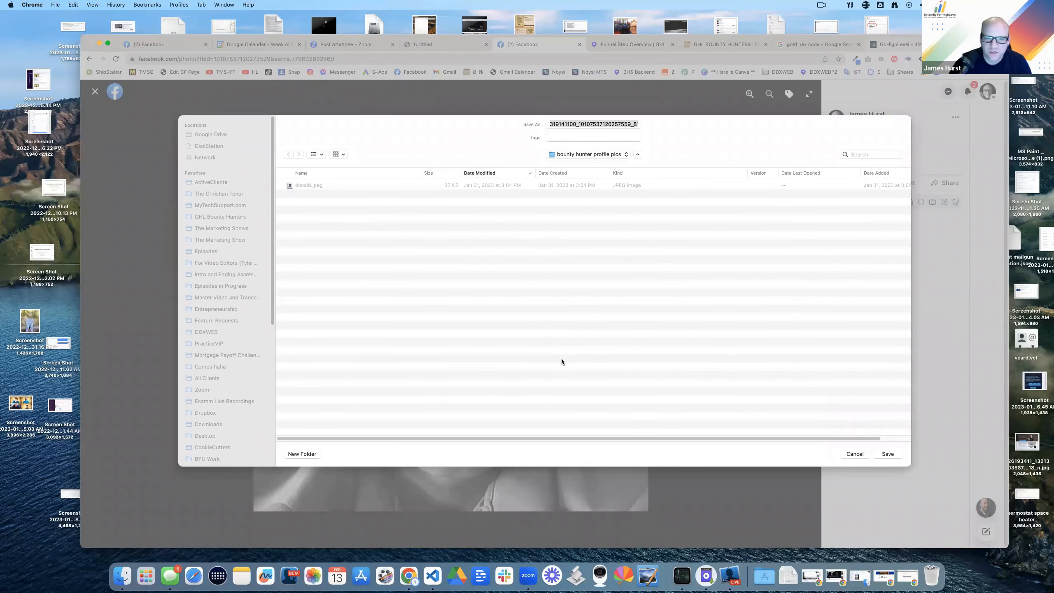
Step: Browse the save folders, keeping 'bounty hunter profile pics', then cancel the save
click(589, 154)
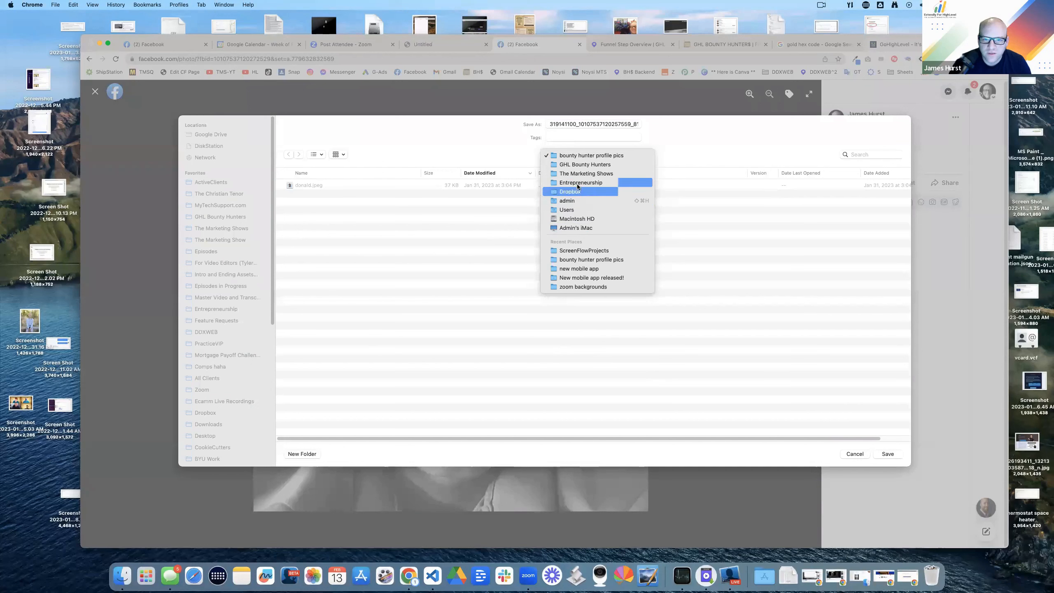
click(207, 345)
scroll(208, 345, down, 4)
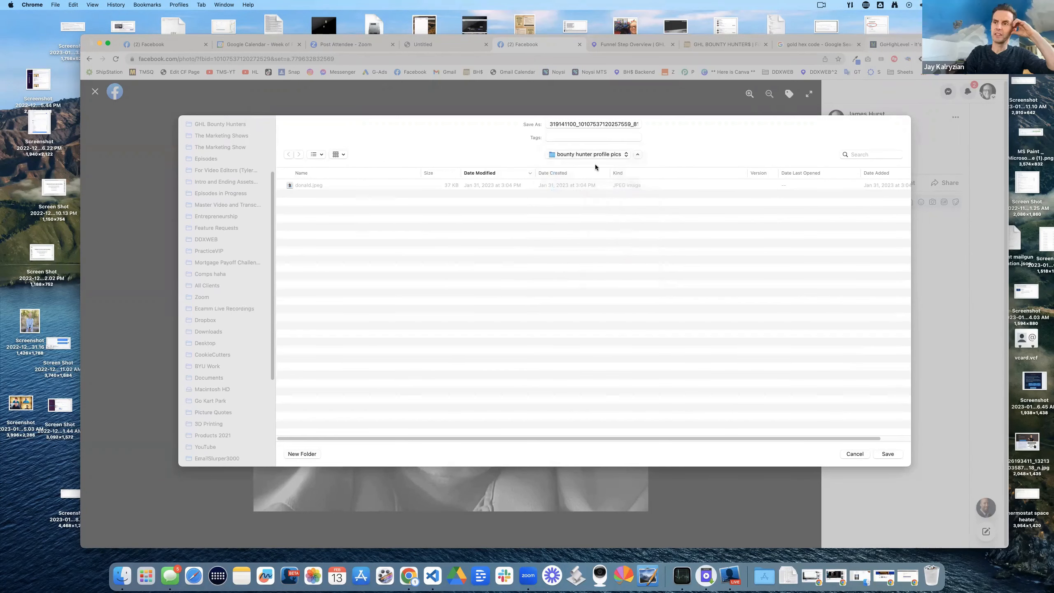
click(589, 154)
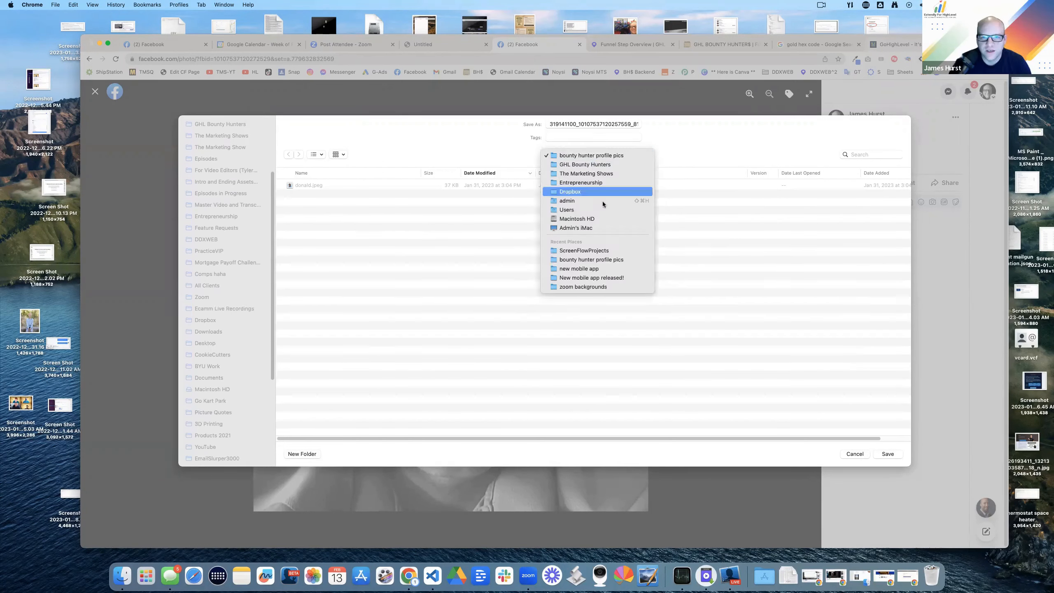
click(581, 155)
click(854, 453)
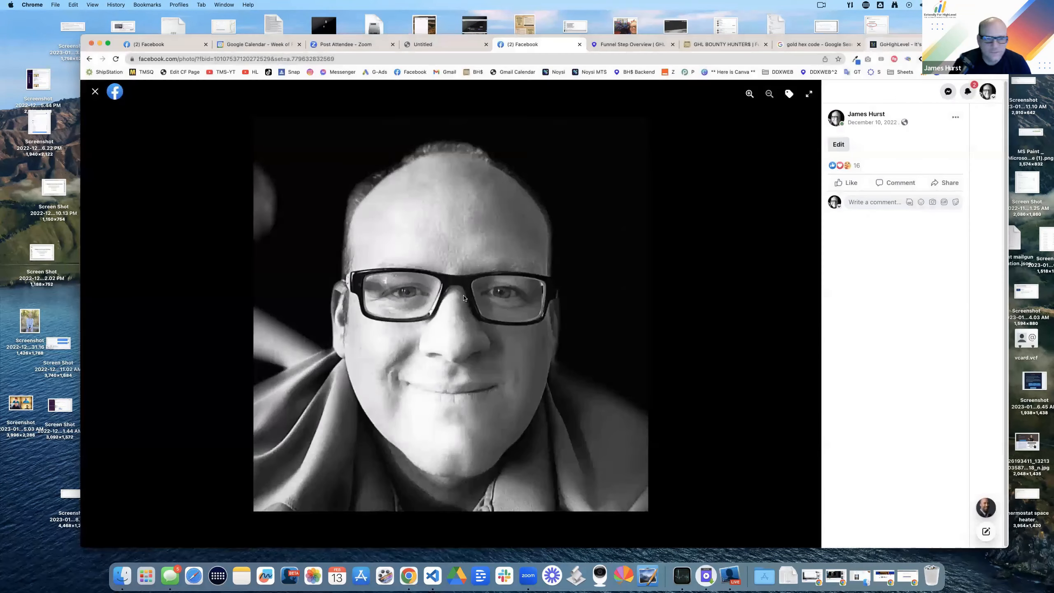
Step: Save the profile photo again, this time into the Desktop folder
right_click(454, 289)
click(478, 304)
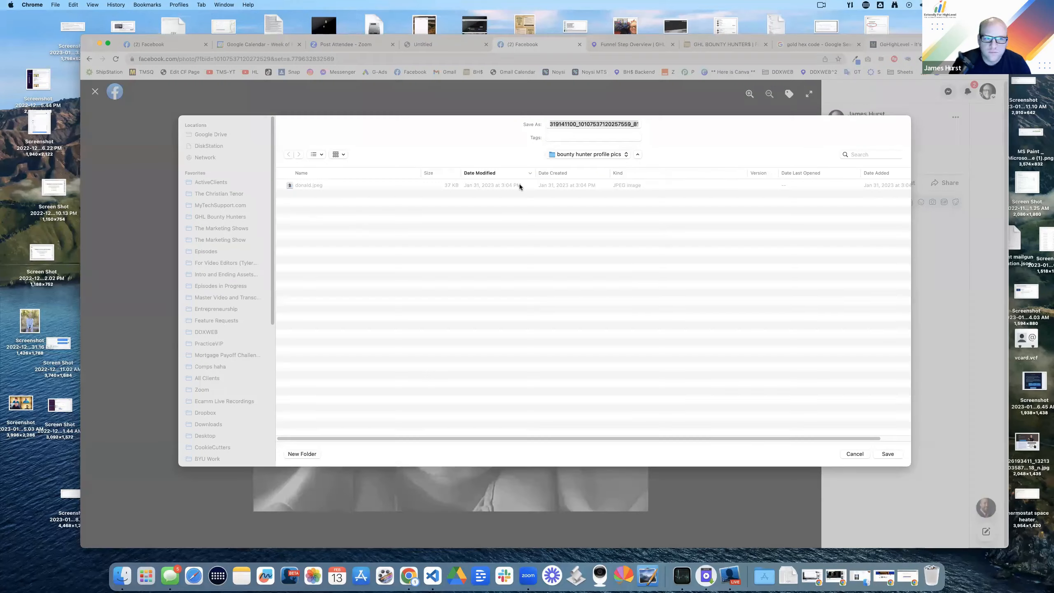
click(606, 154)
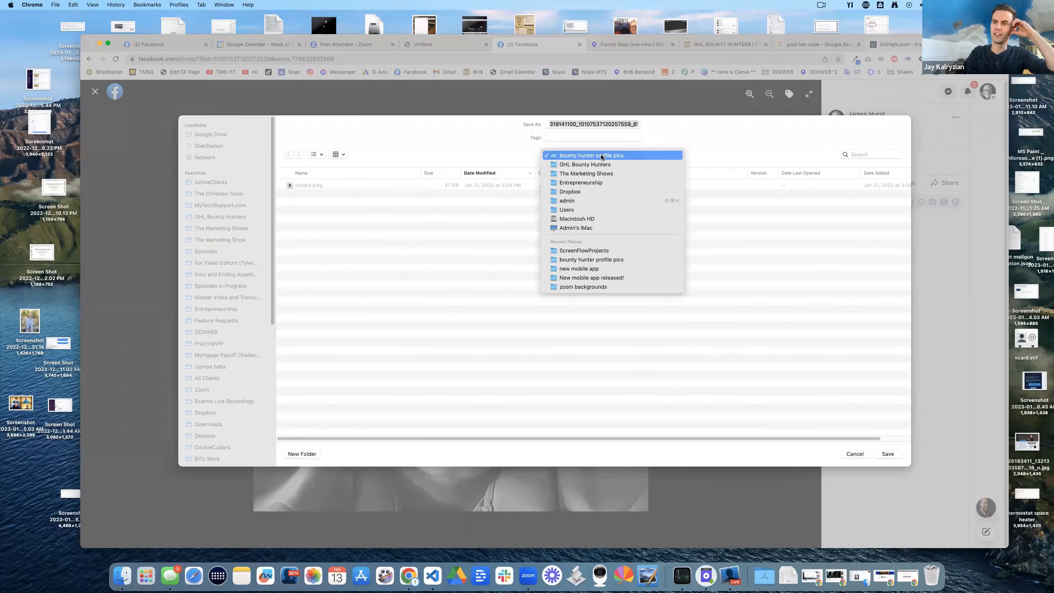
click(320, 234)
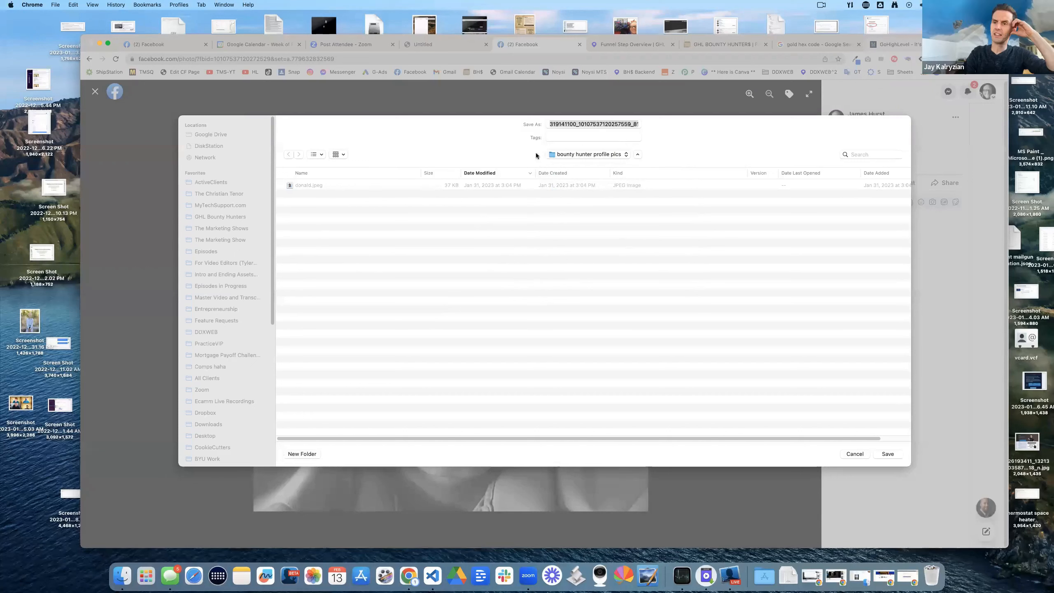
click(559, 155)
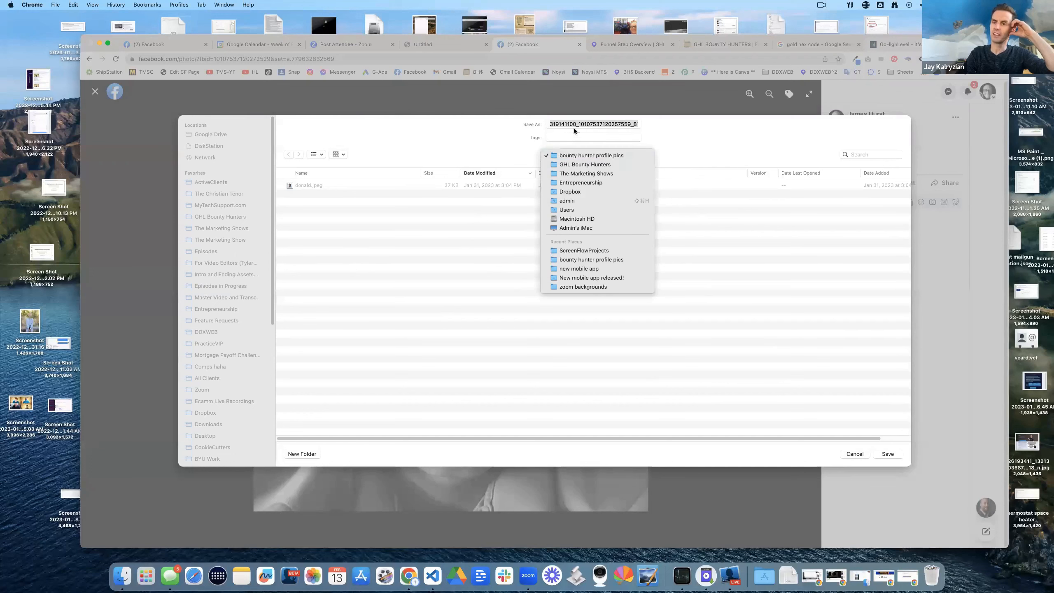
click(535, 137)
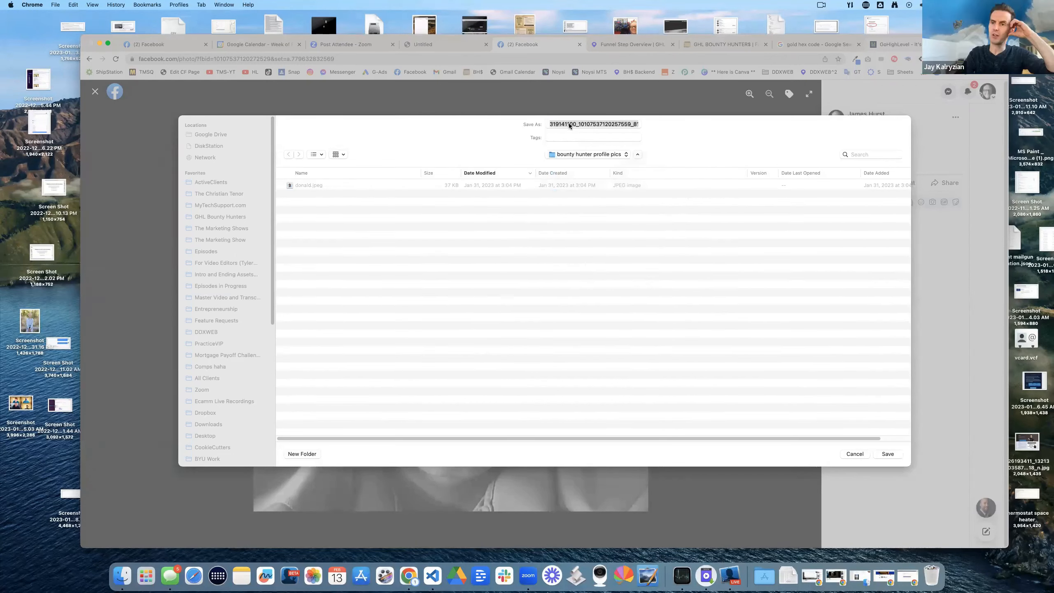
click(637, 153)
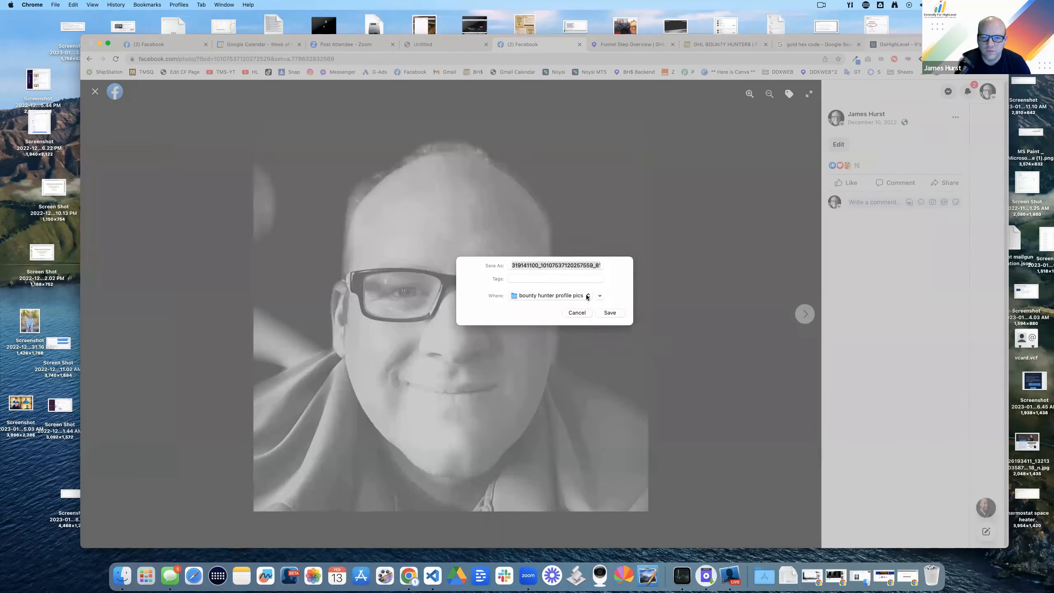
click(587, 296)
click(538, 475)
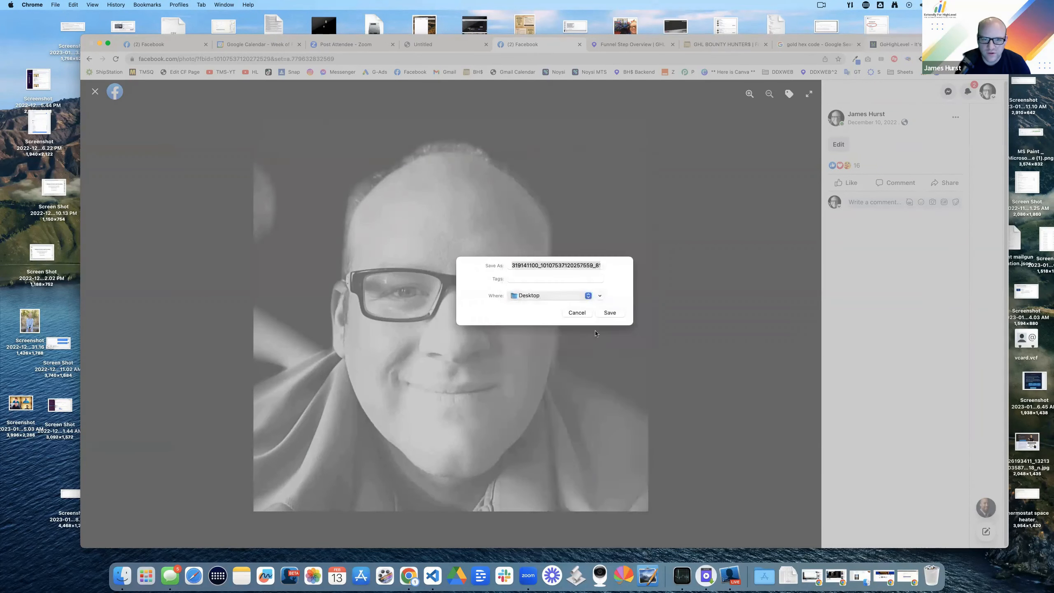
click(610, 313)
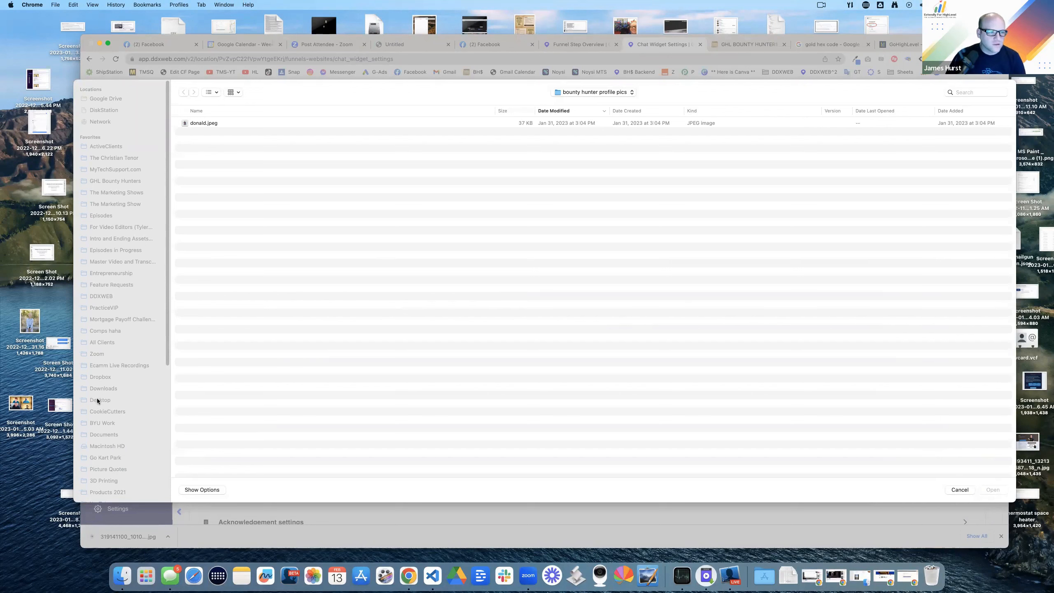
Step: Try choosing a new avatar image, cancelling the file picker twice
click(593, 92)
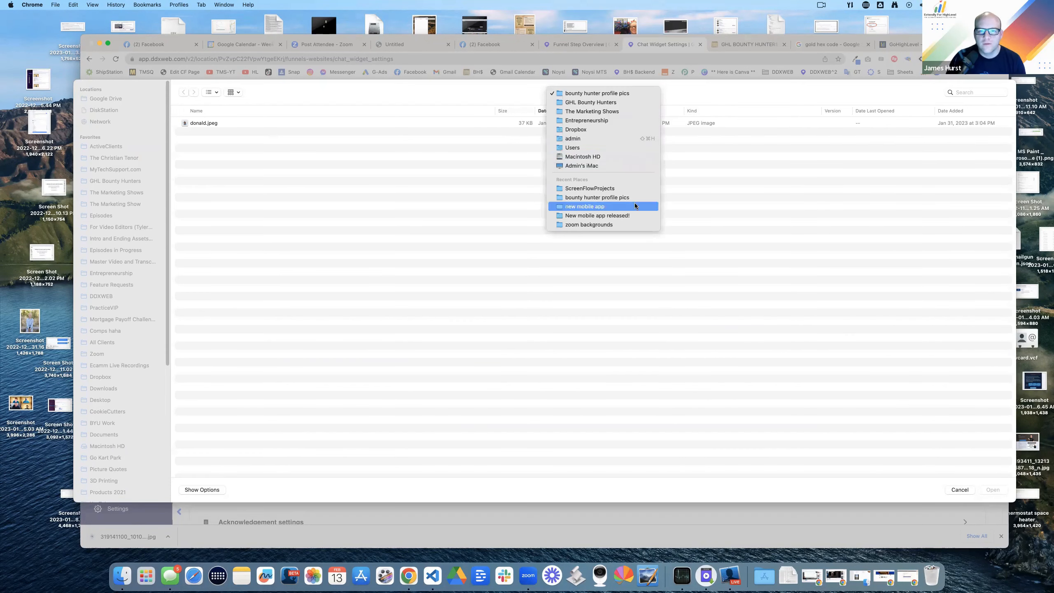
click(361, 98)
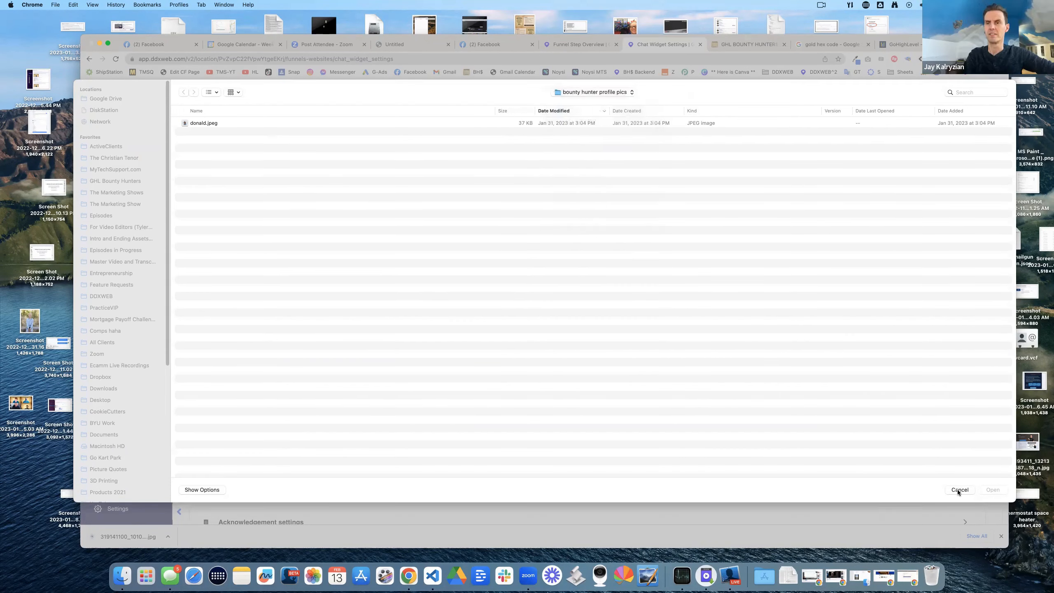
click(959, 489)
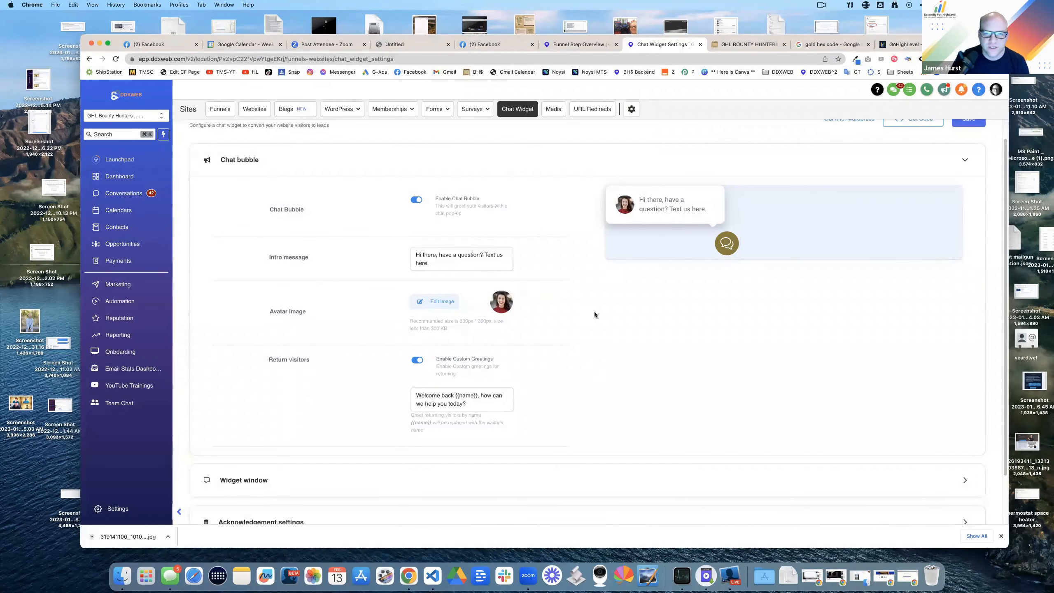
click(443, 301)
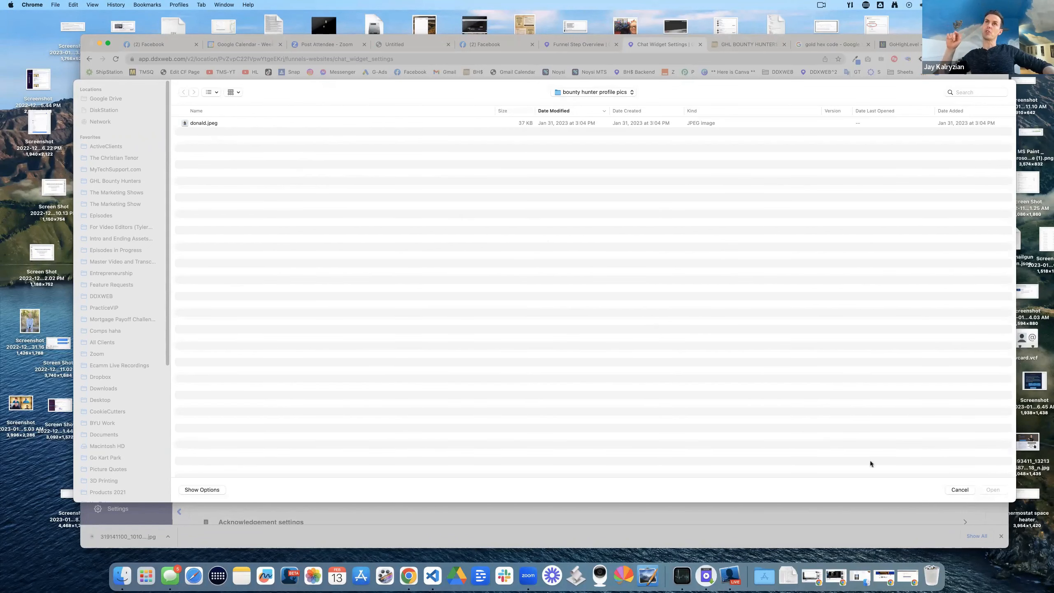
click(960, 490)
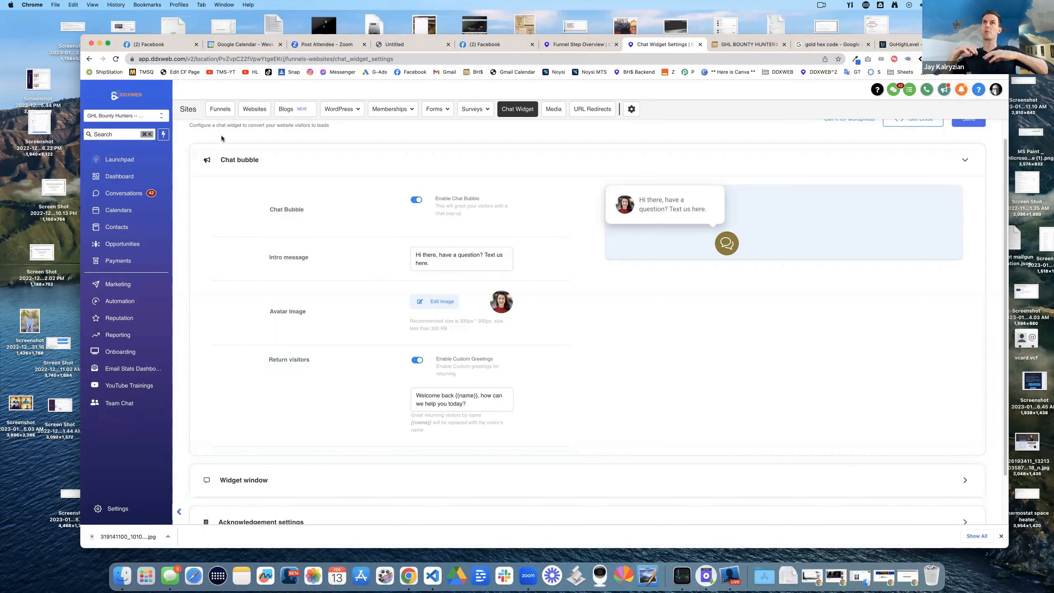
Step: Drop the downloaded profile photo from Finder into the picker as the new avatar
click(442, 302)
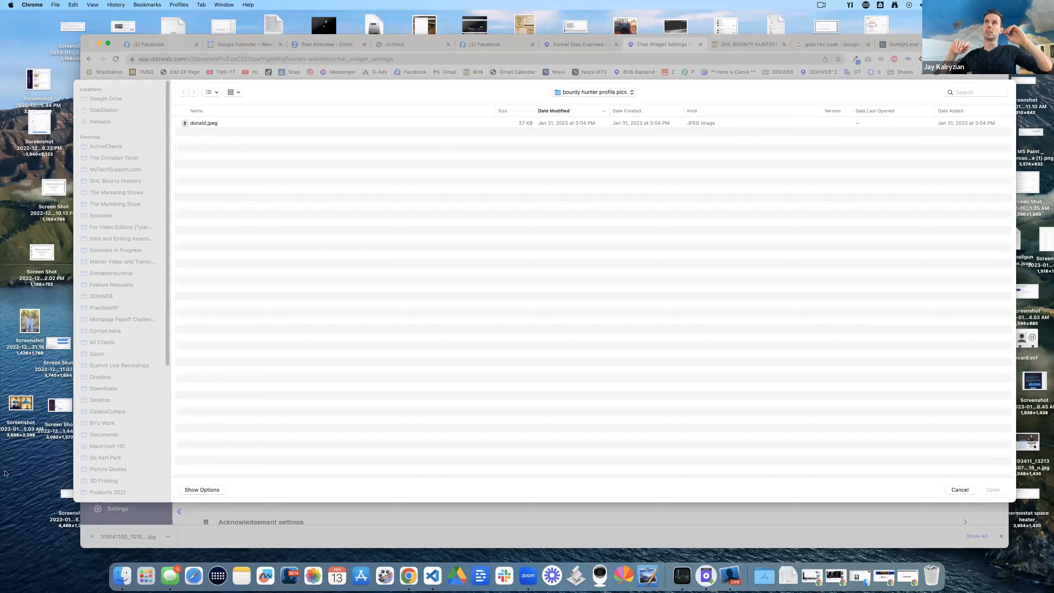
click(122, 575)
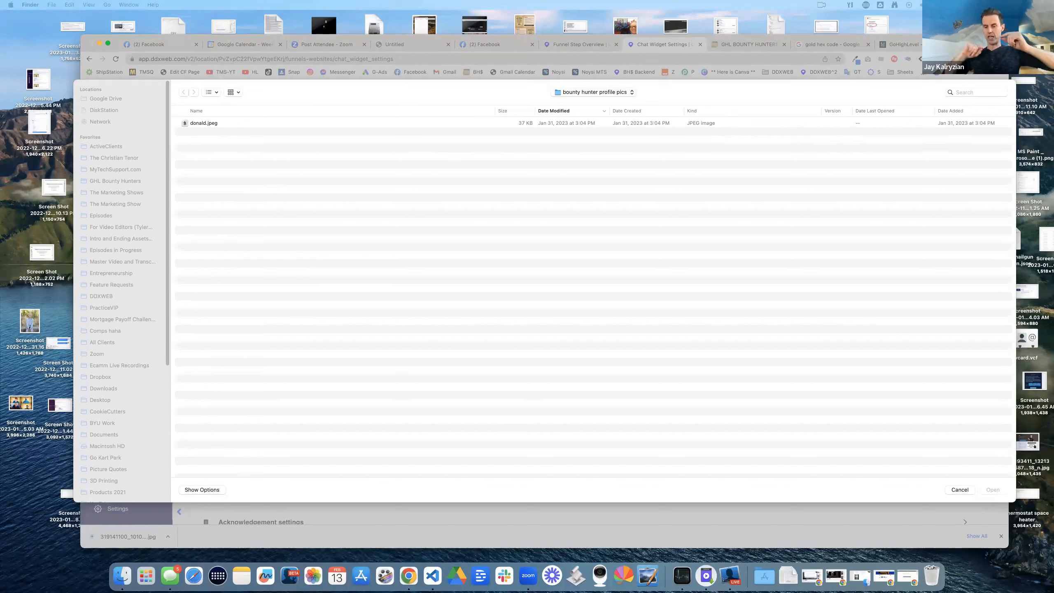
drag(319, 362, 310, 359)
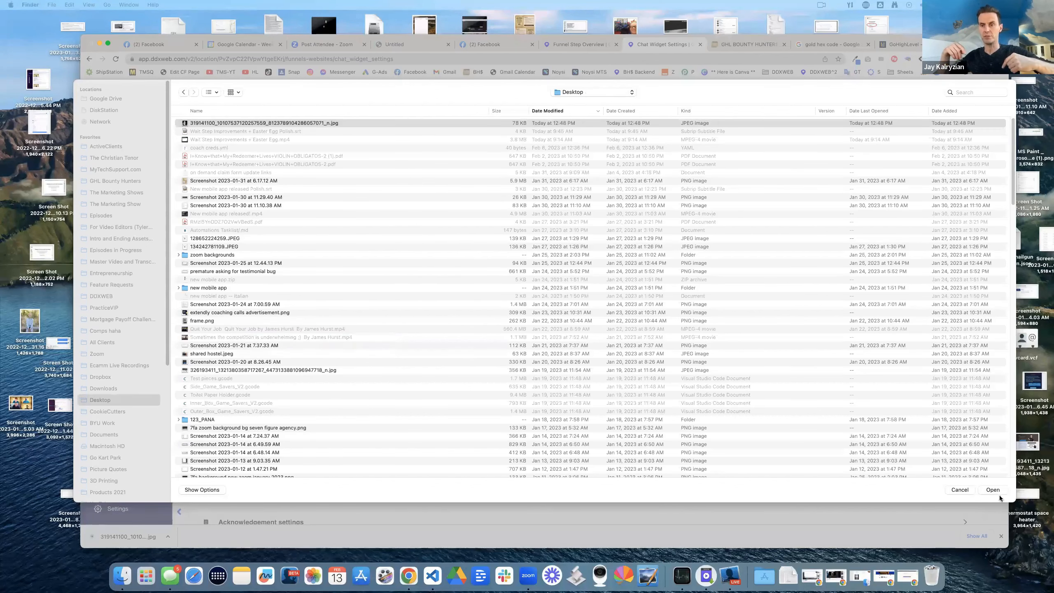
key(Return)
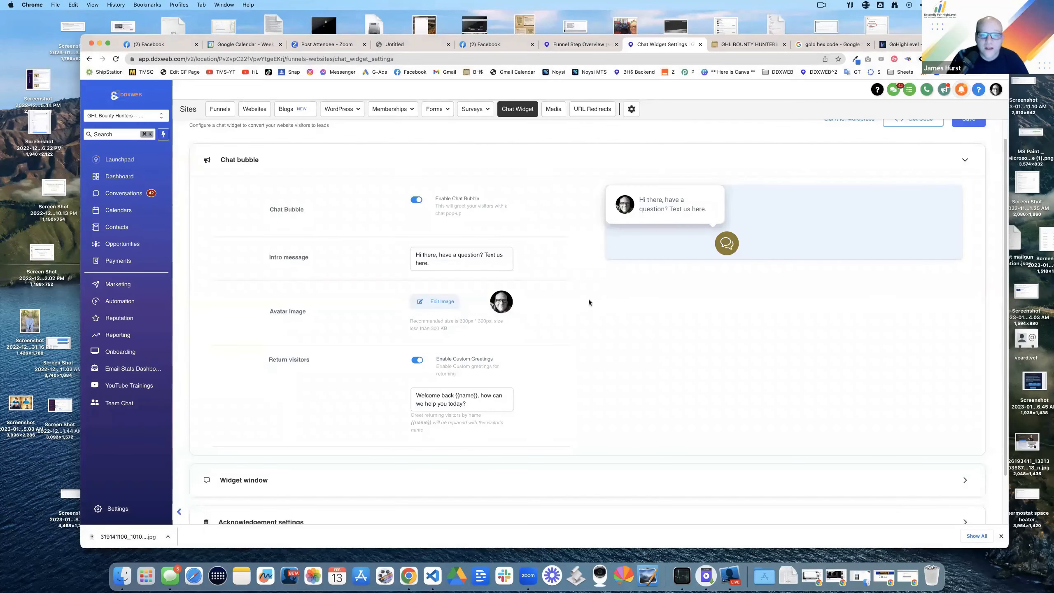
Step: Save the widget settings, check the embed code, then open the GHL Bounty Hunters site
scroll(612, 307, down, 2)
click(966, 499)
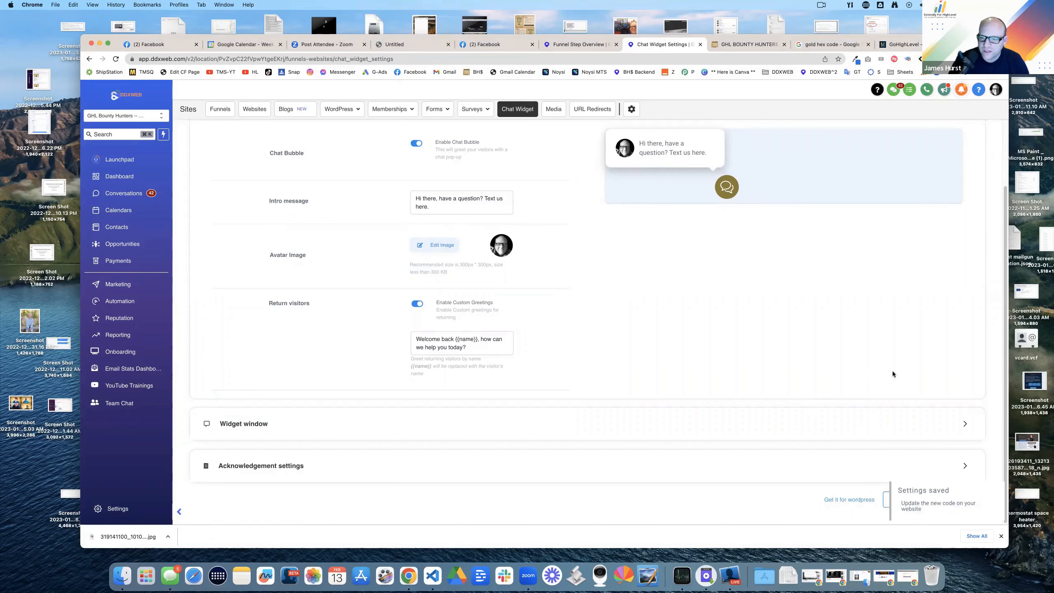
scroll(893, 374, up, 2)
click(913, 142)
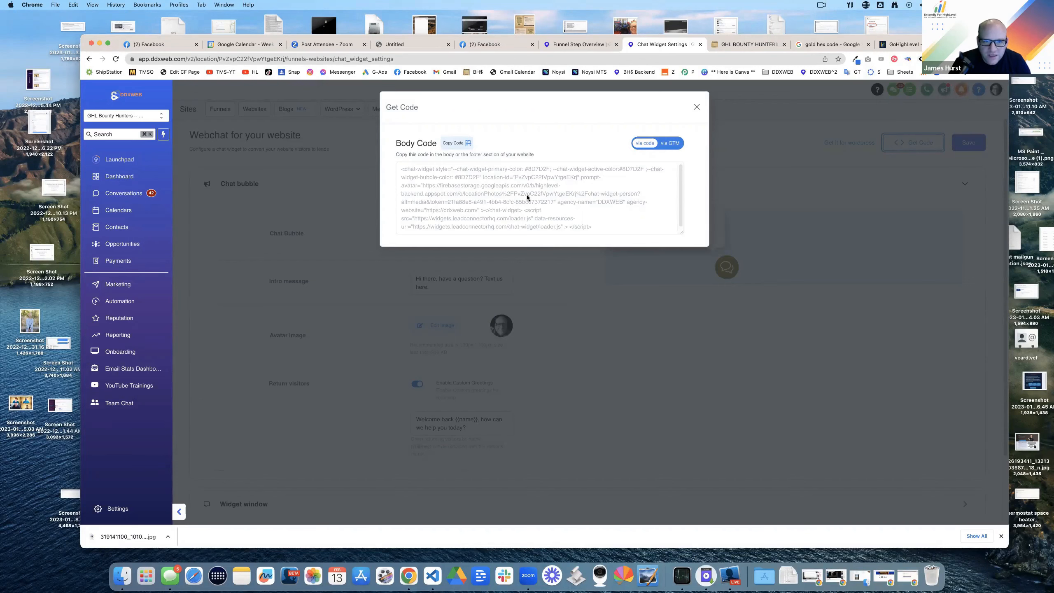
click(696, 107)
click(746, 44)
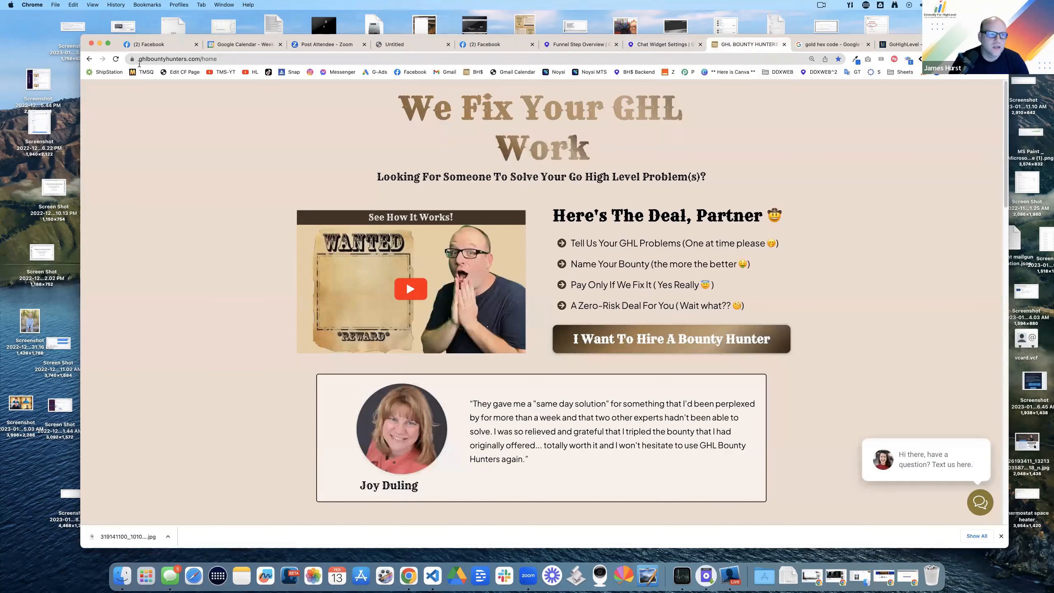
Step: Turn the funnel's chat widget off and back on, saving the funnel settings each time
click(116, 59)
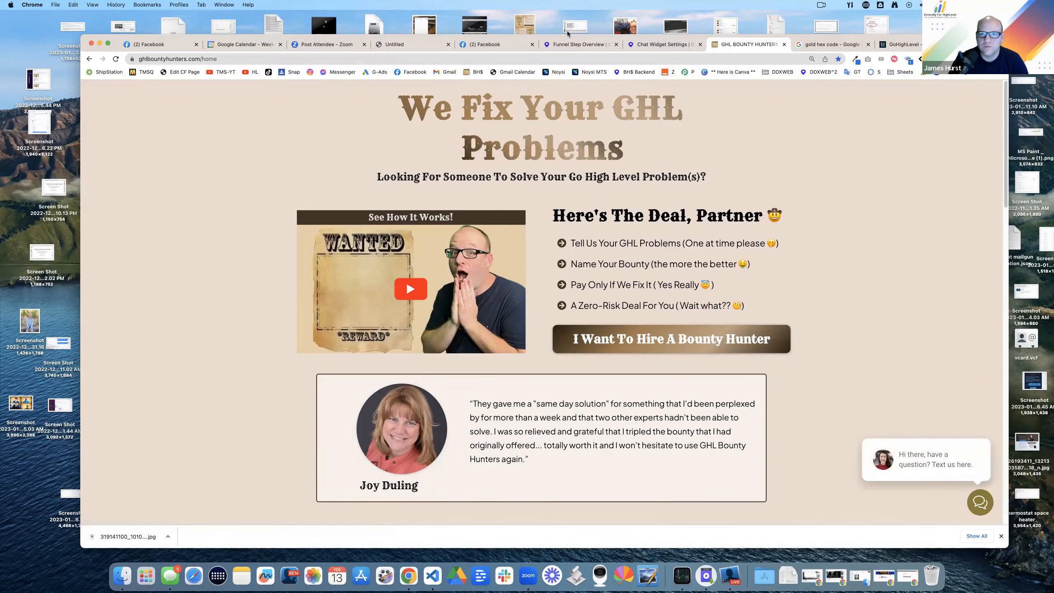
click(589, 43)
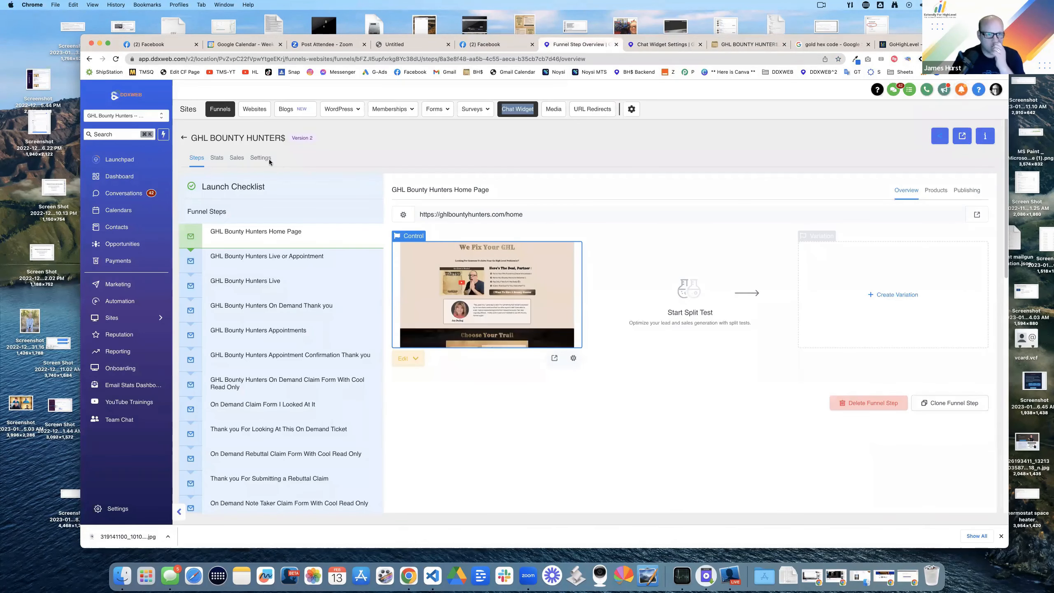
click(260, 158)
click(633, 352)
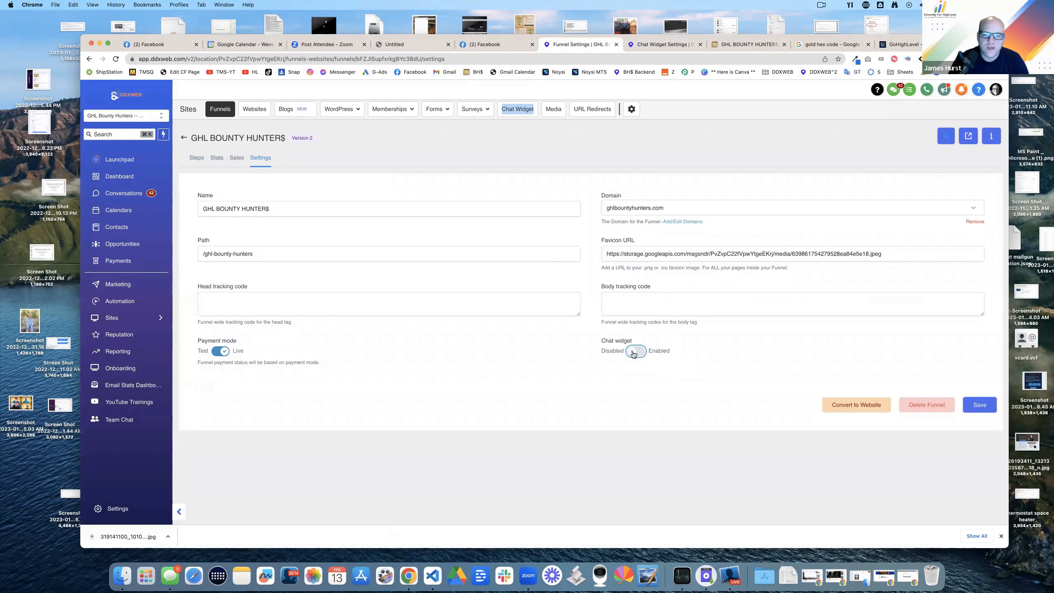
click(994, 407)
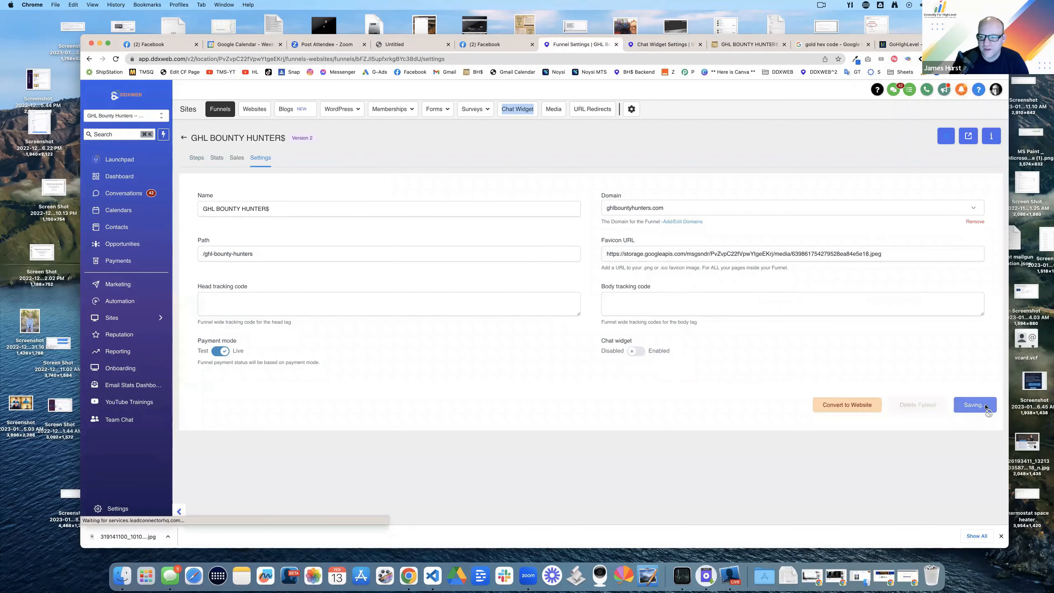
click(264, 161)
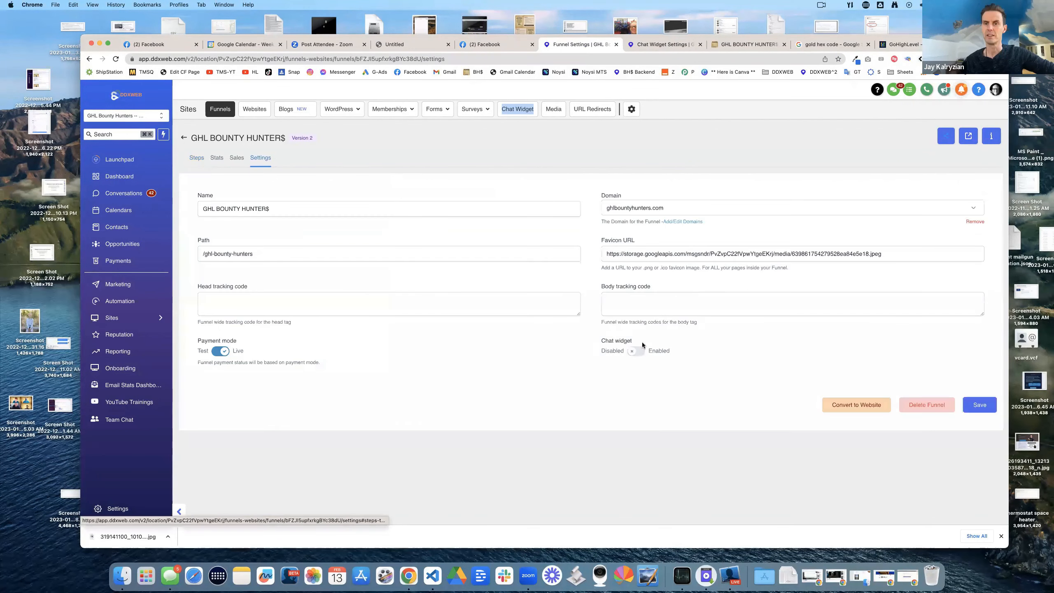
click(635, 350)
click(986, 403)
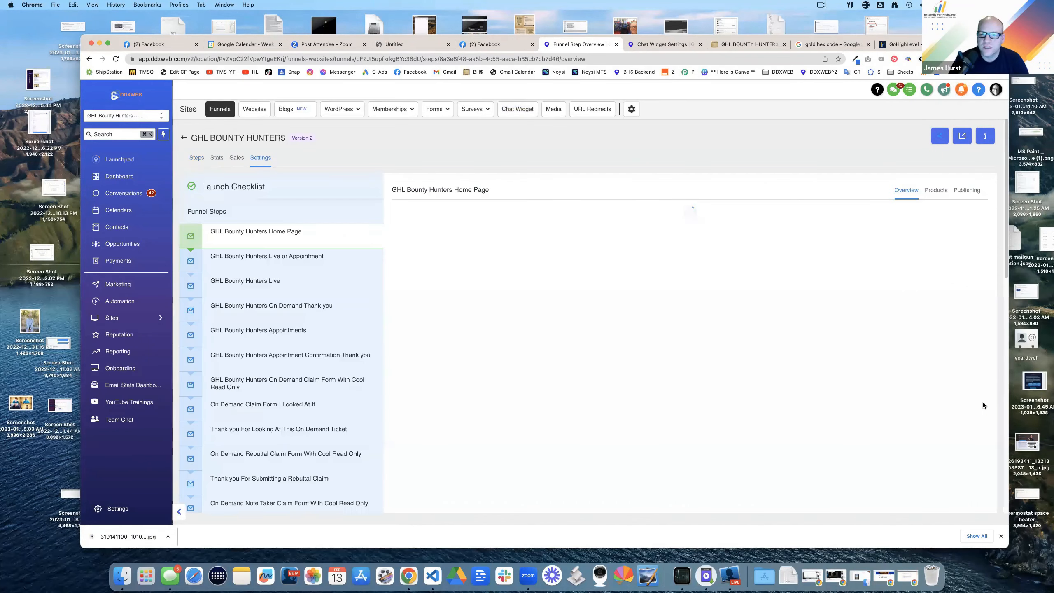
Step: Reload the GHL Bounty Hunters site and open its chat panel to check the refreshed widget
click(748, 44)
click(116, 59)
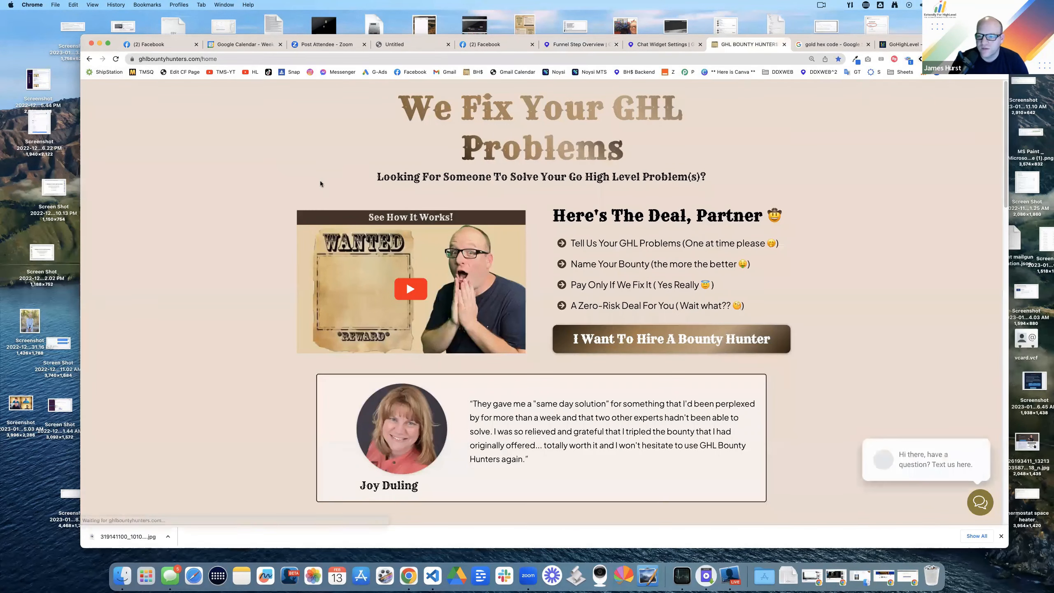
click(912, 456)
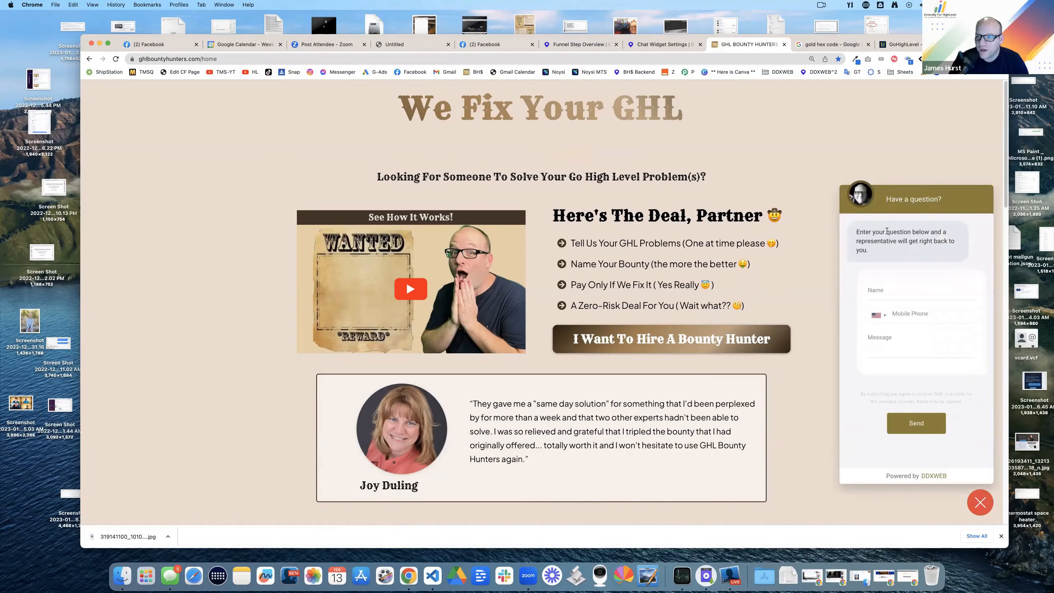
drag(870, 232, 916, 249)
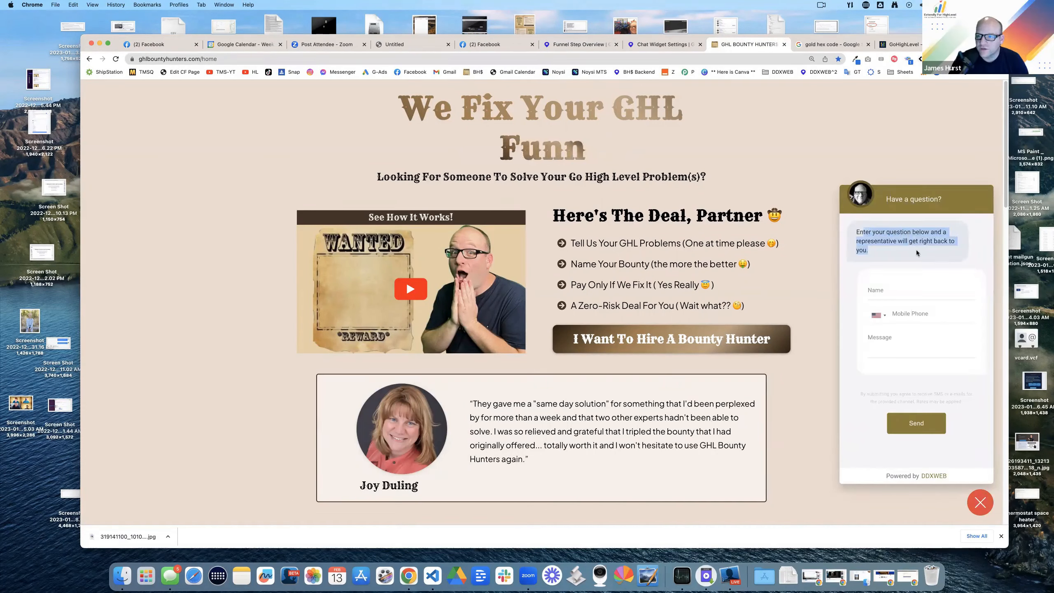
click(923, 292)
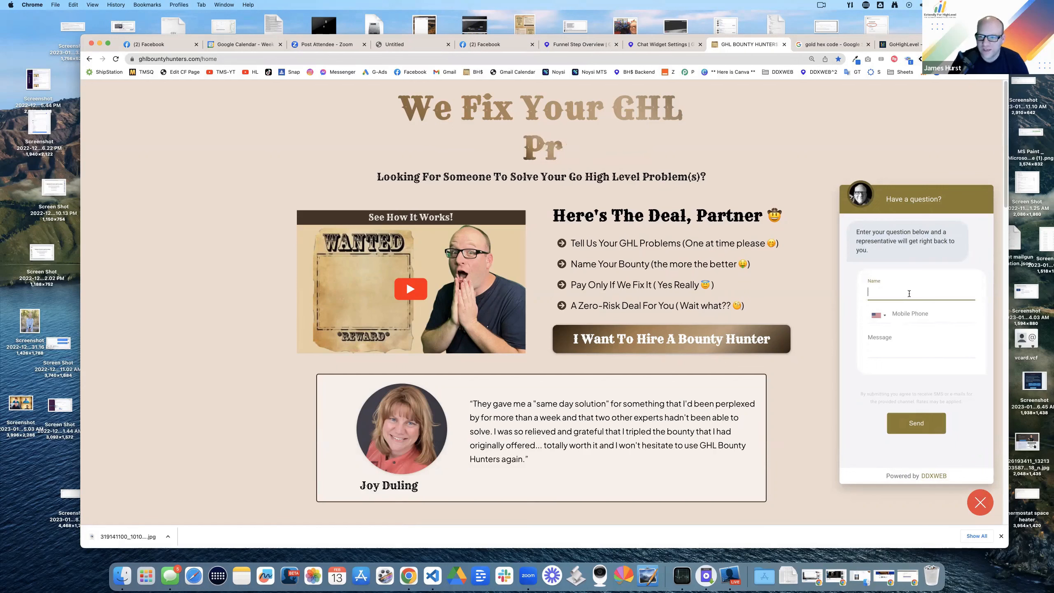
click(809, 166)
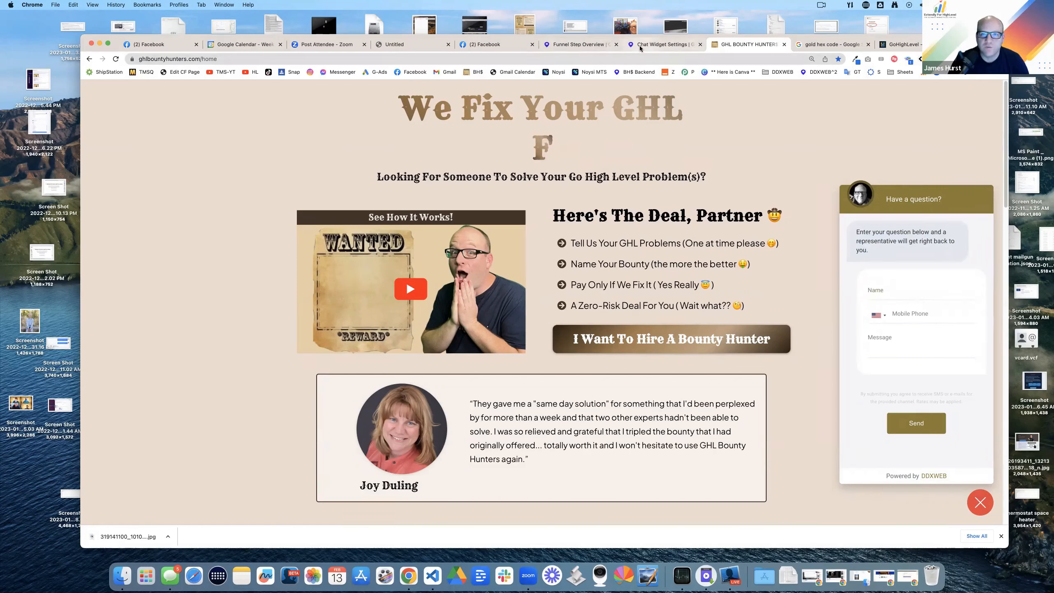
click(655, 45)
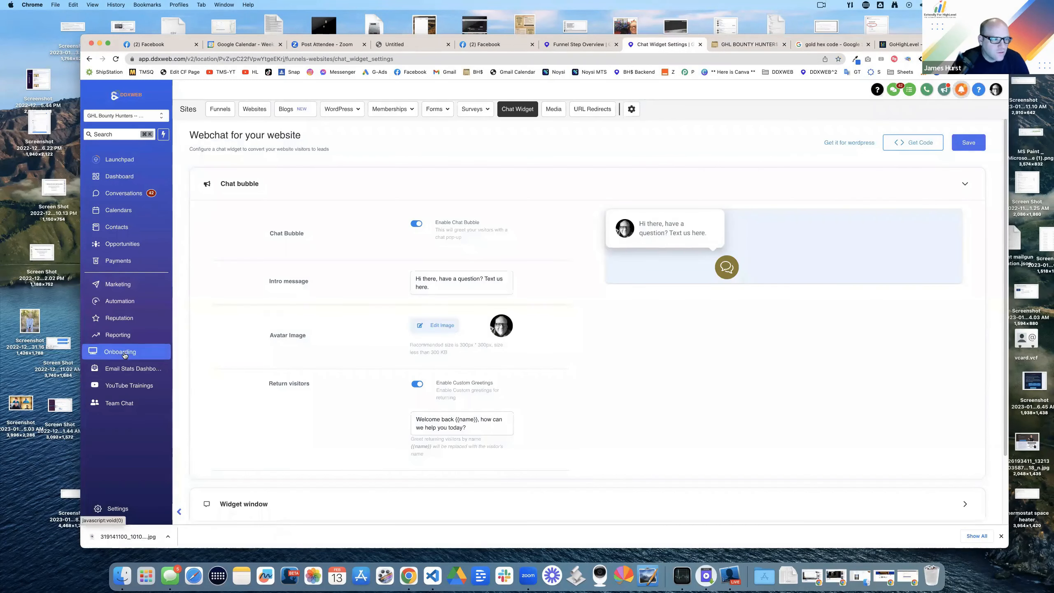
click(124, 301)
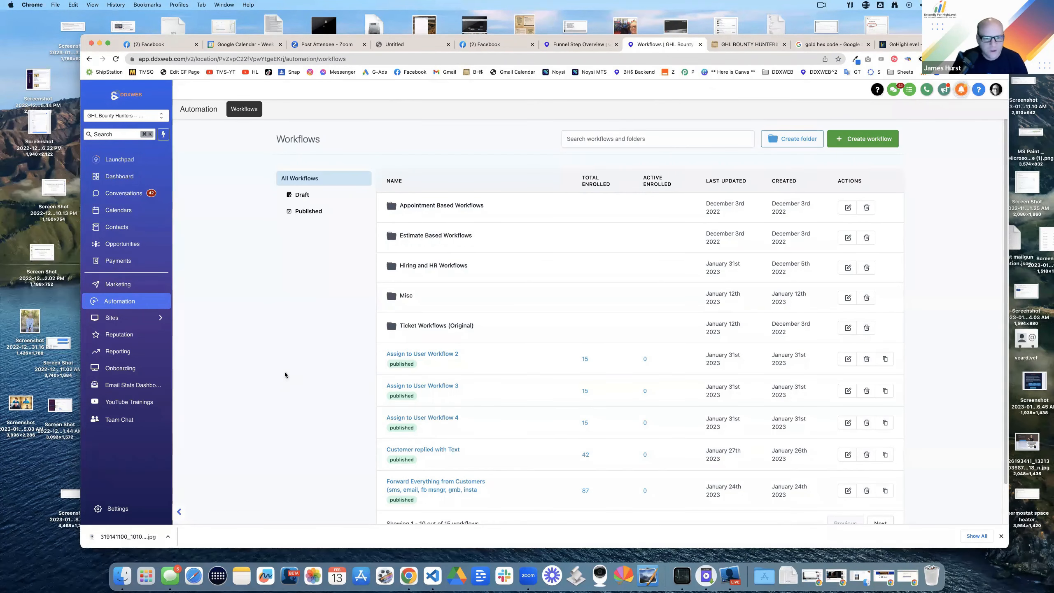
Step: Scroll the Workflows list and open the Forward Everything from Customers workflow
scroll(291, 367, down, 2)
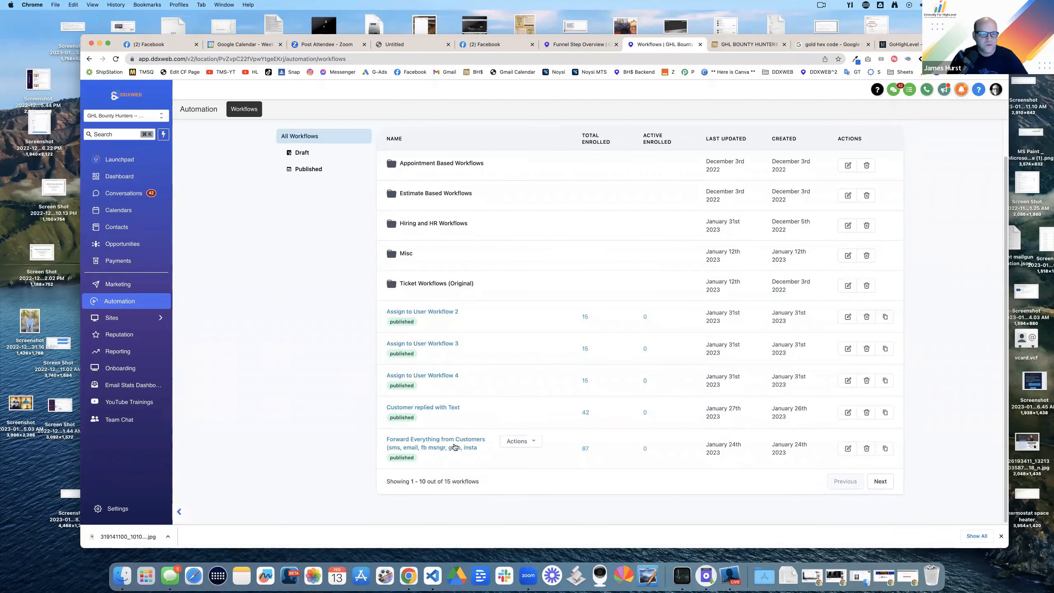
click(430, 443)
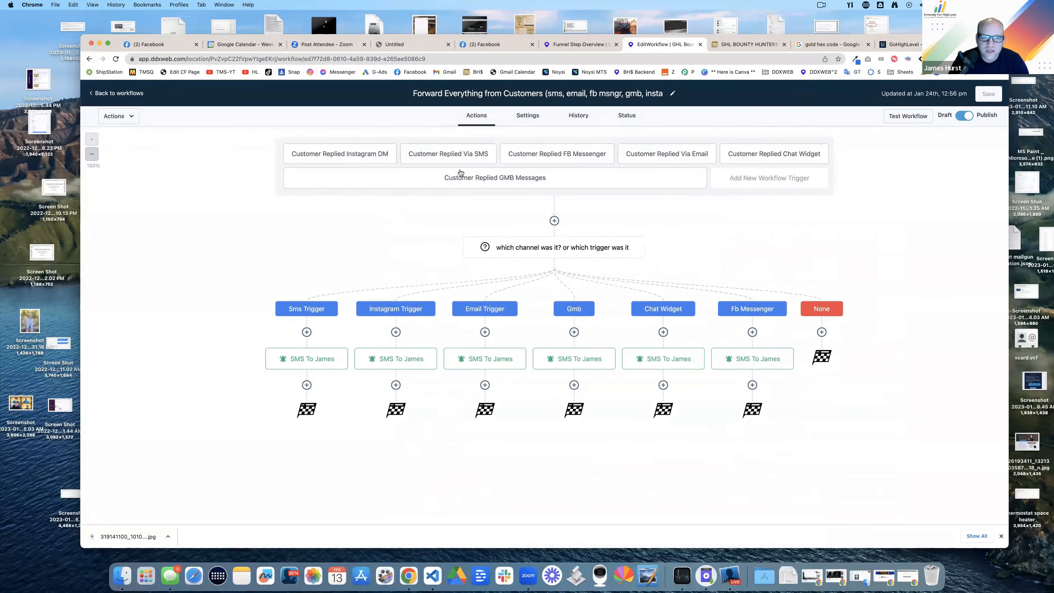
Step: Inspect the Chat Widget reply trigger's channel filter and close it without saving
click(777, 156)
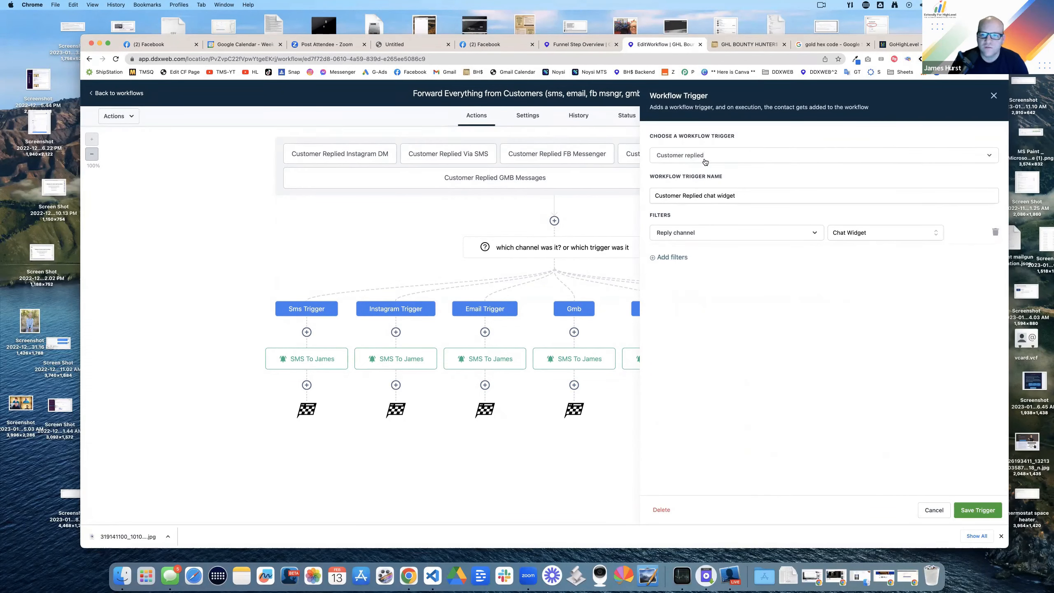
click(875, 240)
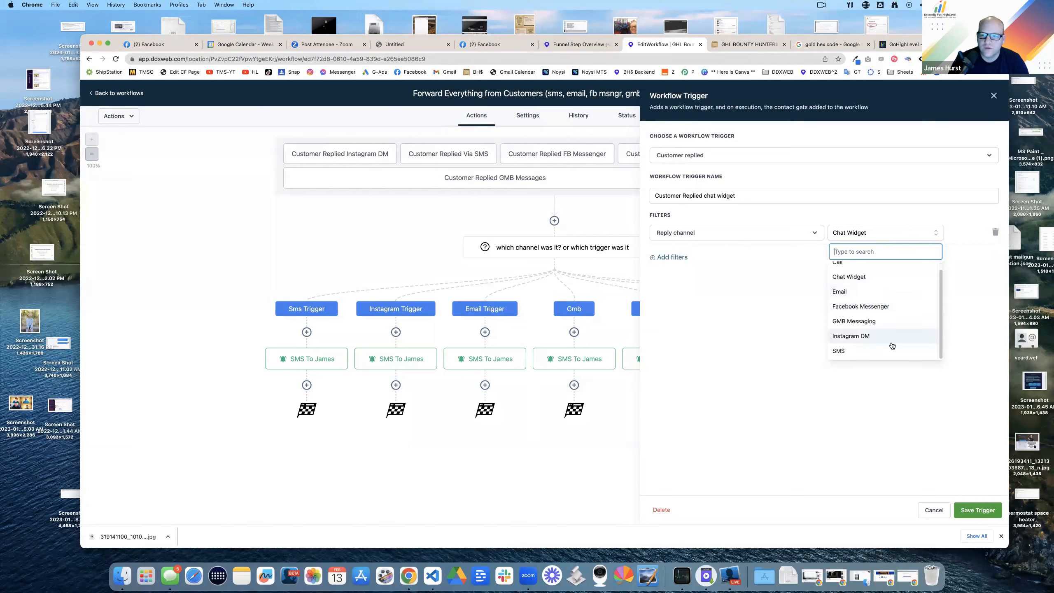
click(931, 509)
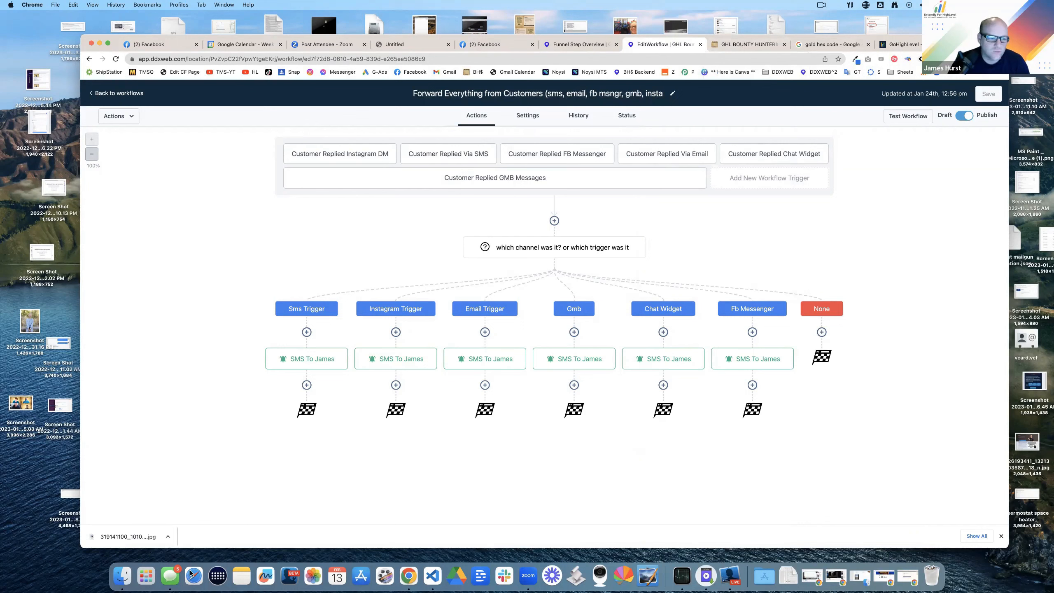
Step: Go through Messages back to the browser and open the GHL Bounty Hunters website
click(170, 576)
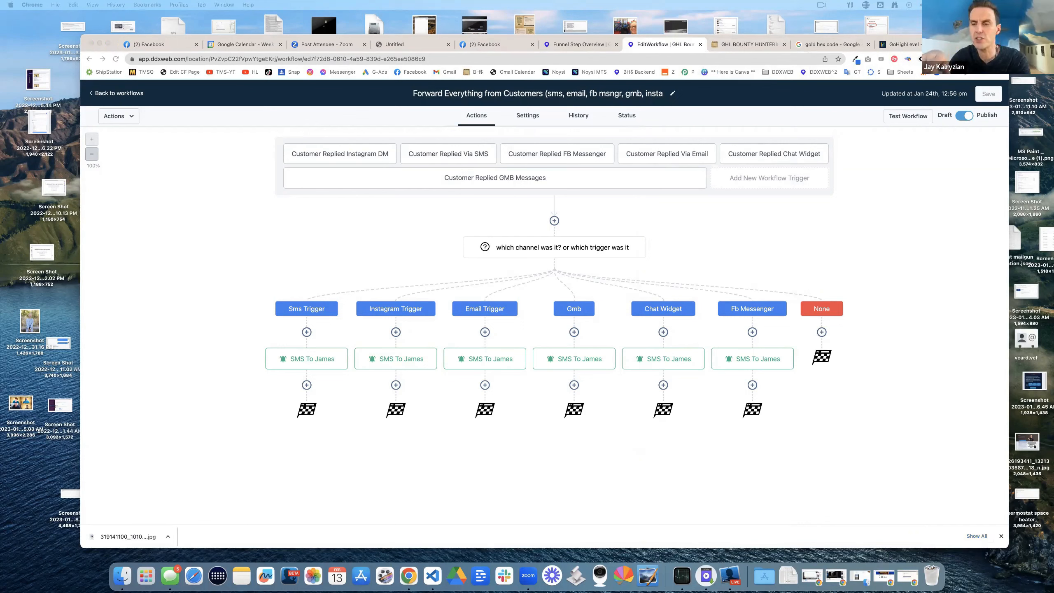
click(891, 209)
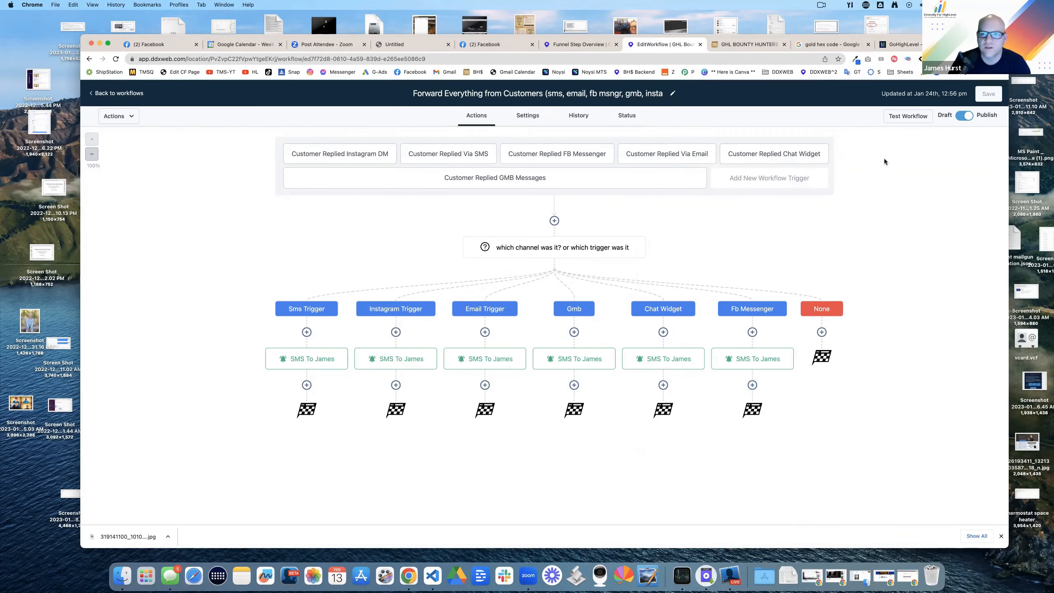
click(764, 44)
Step: Fill the chat widget with a name, 'what are your office hours today?' and a mobile number
click(907, 290)
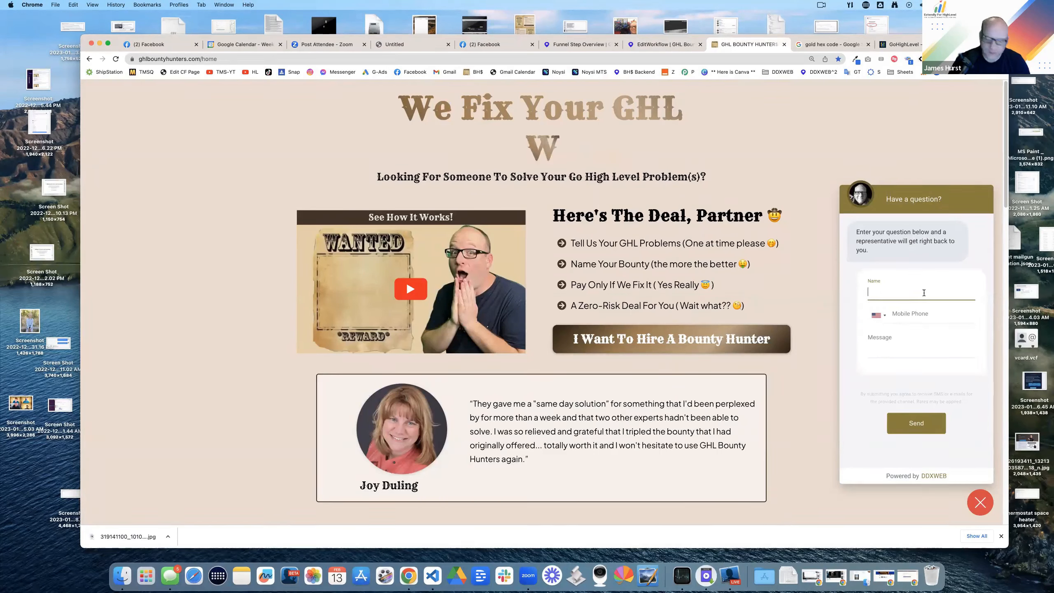
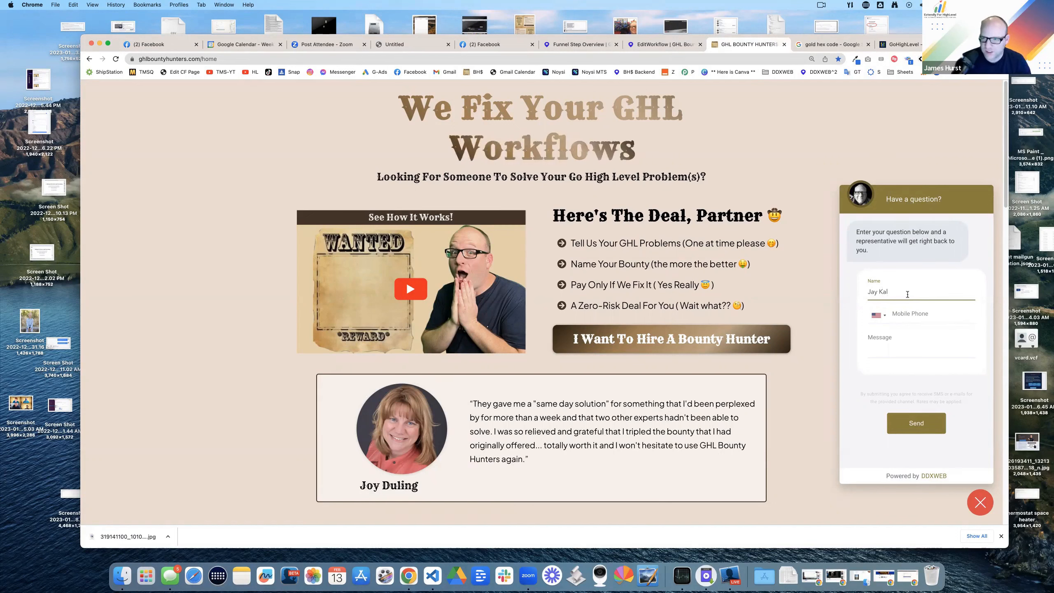
click(897, 347)
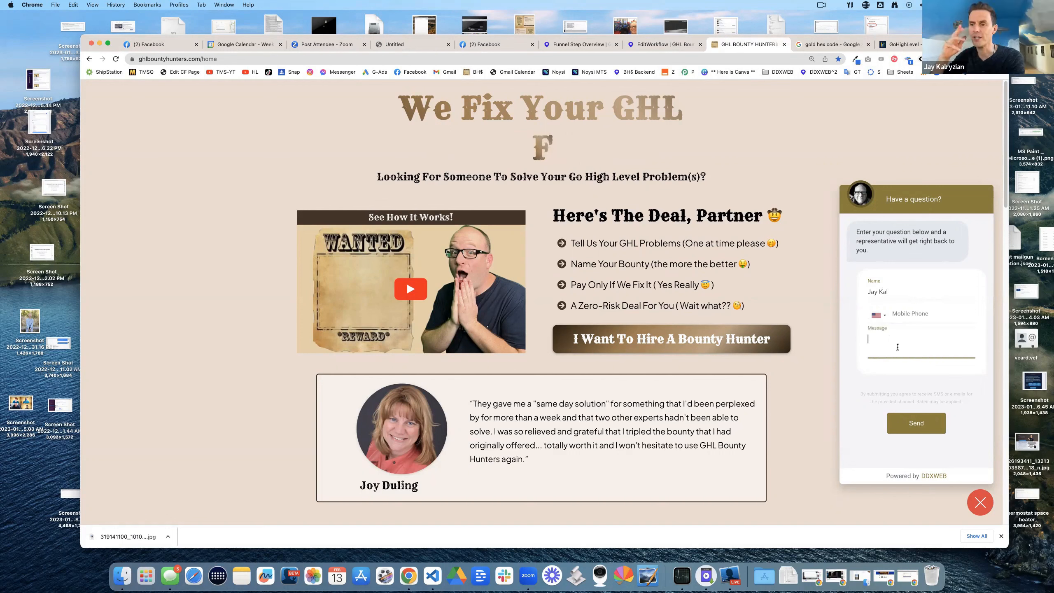
text(what a)
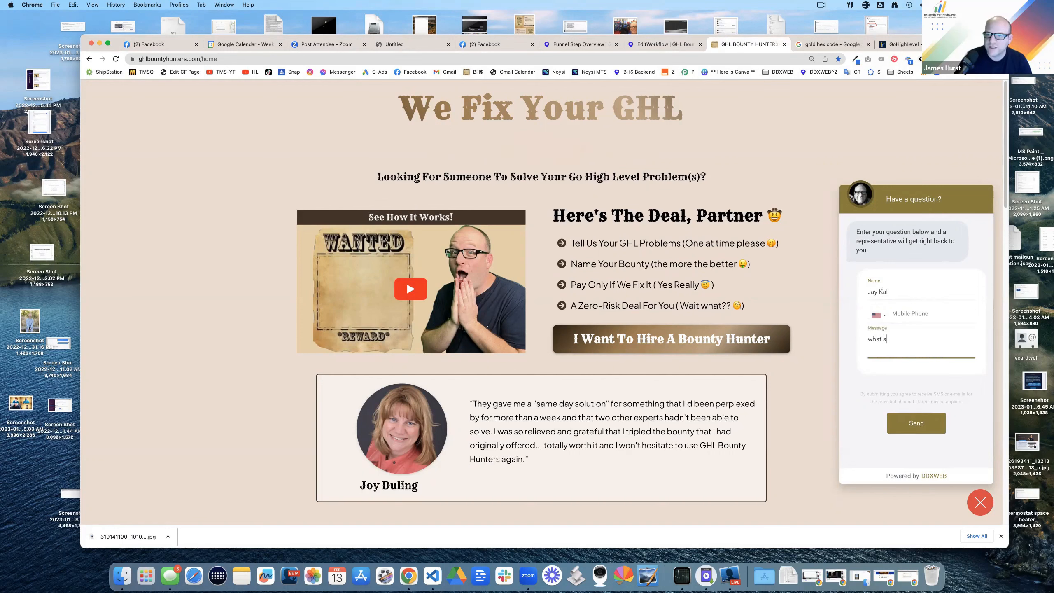
text(re your office hours today?)
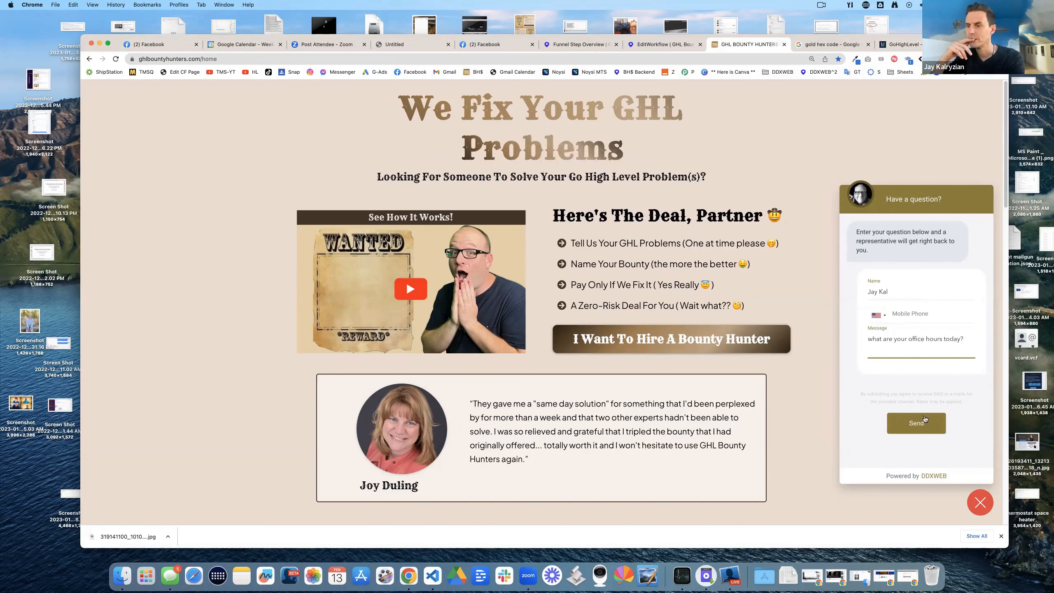
click(924, 420)
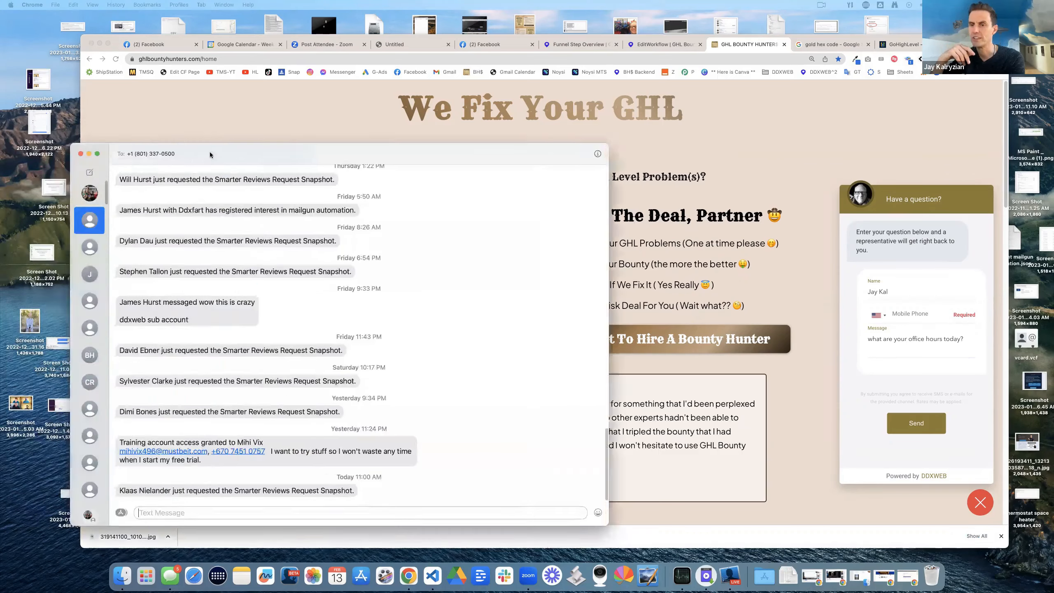
click(917, 314)
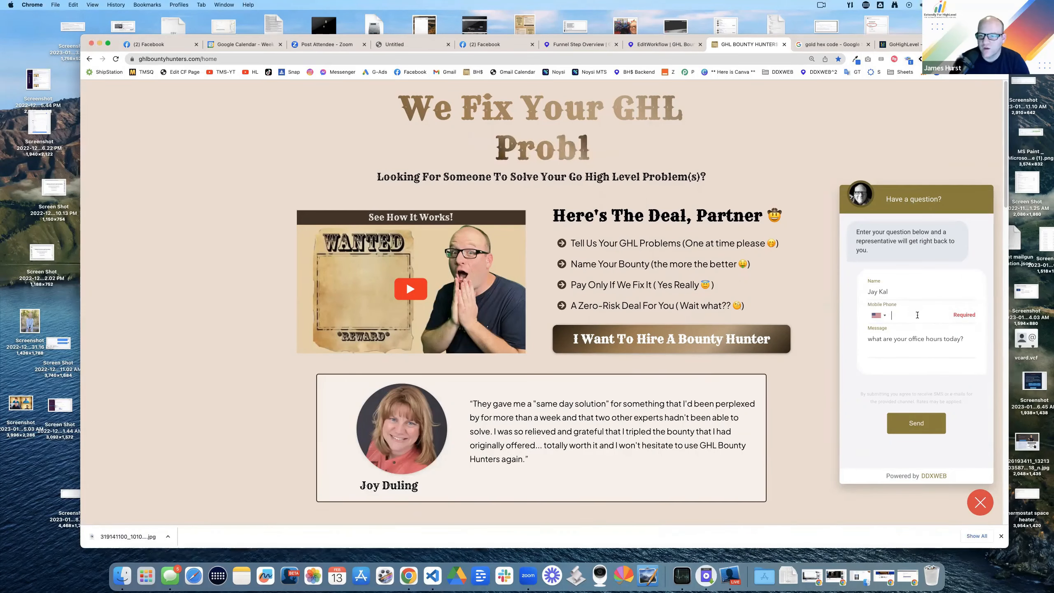
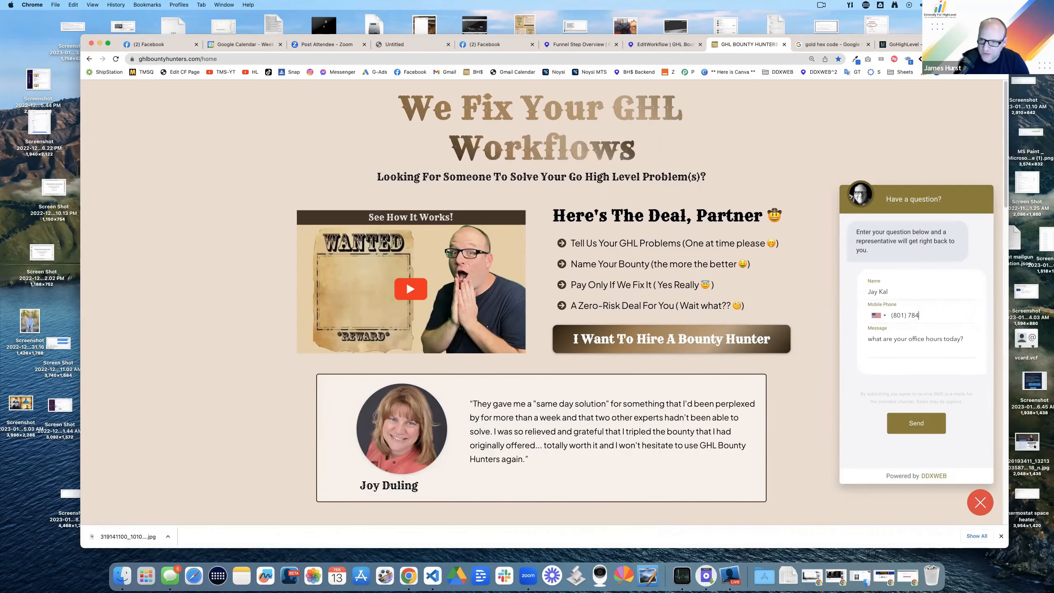
Step: Submit the chat form and review the forwarded office-hours notification in Messages, opening its contact link
key(Return)
key(super+Tab)
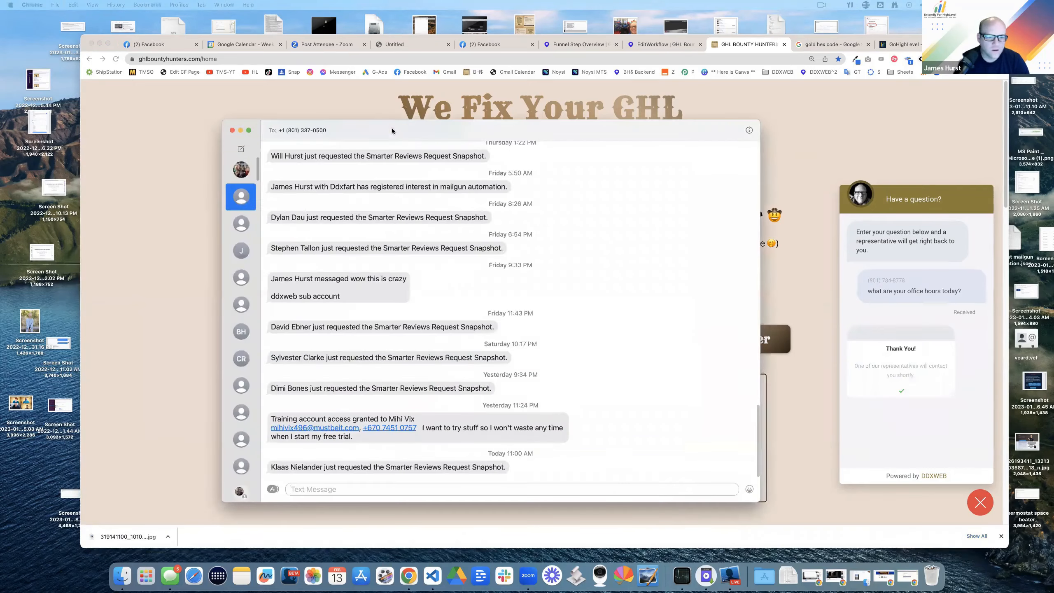
click(244, 173)
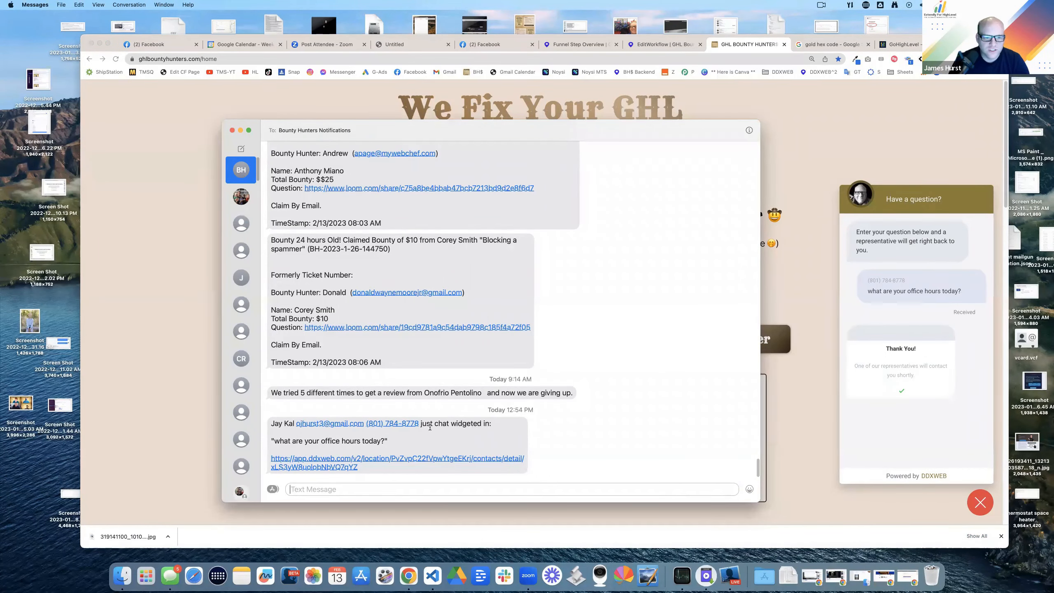
drag(427, 426, 485, 426)
drag(290, 441, 389, 441)
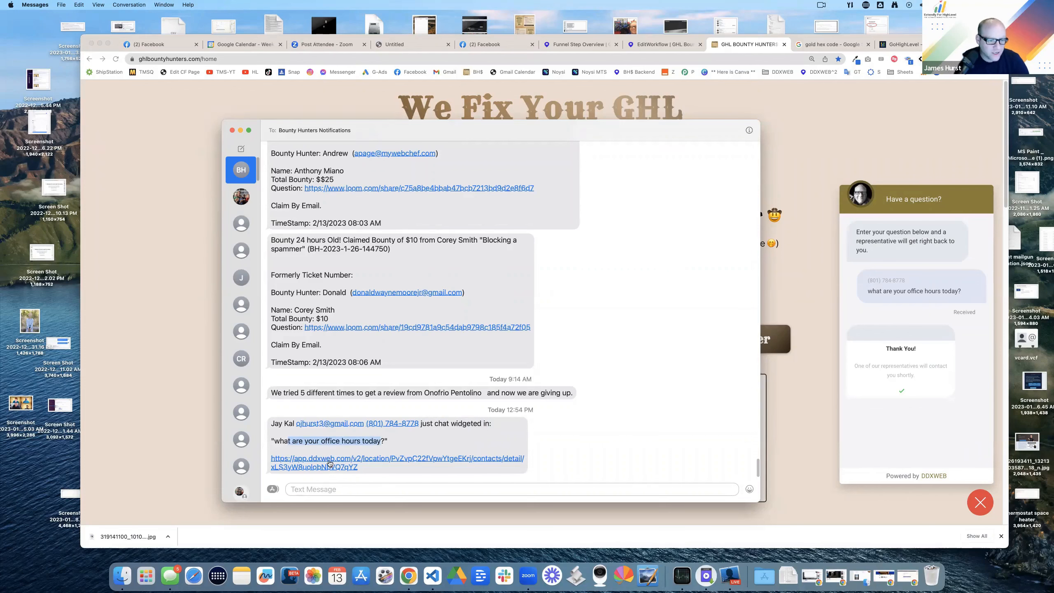
click(329, 461)
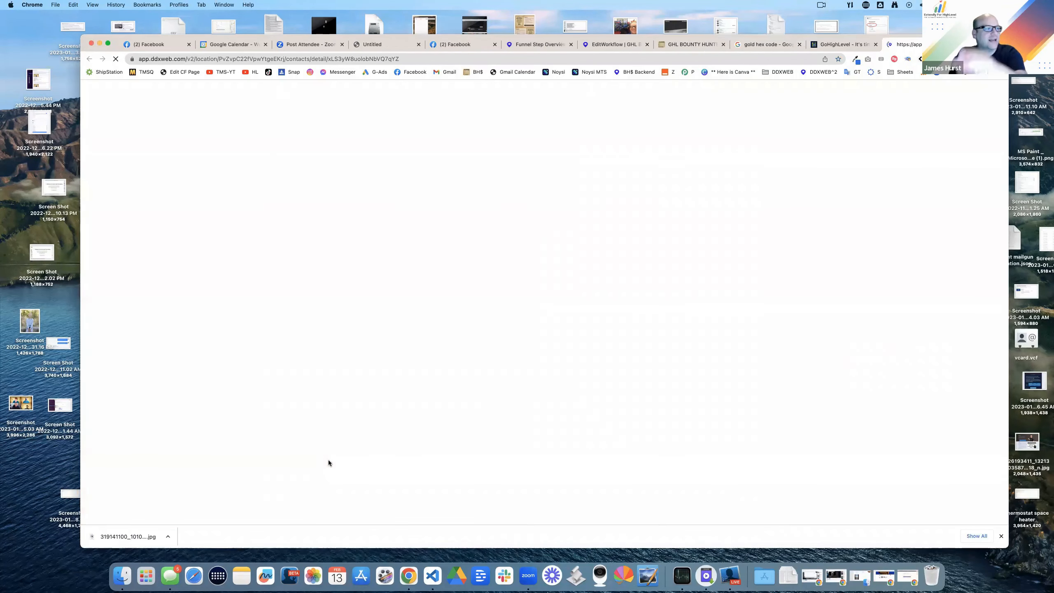
Step: Back in Messages, enter 'Hello world' and move on to Google Voice's messages
click(170, 575)
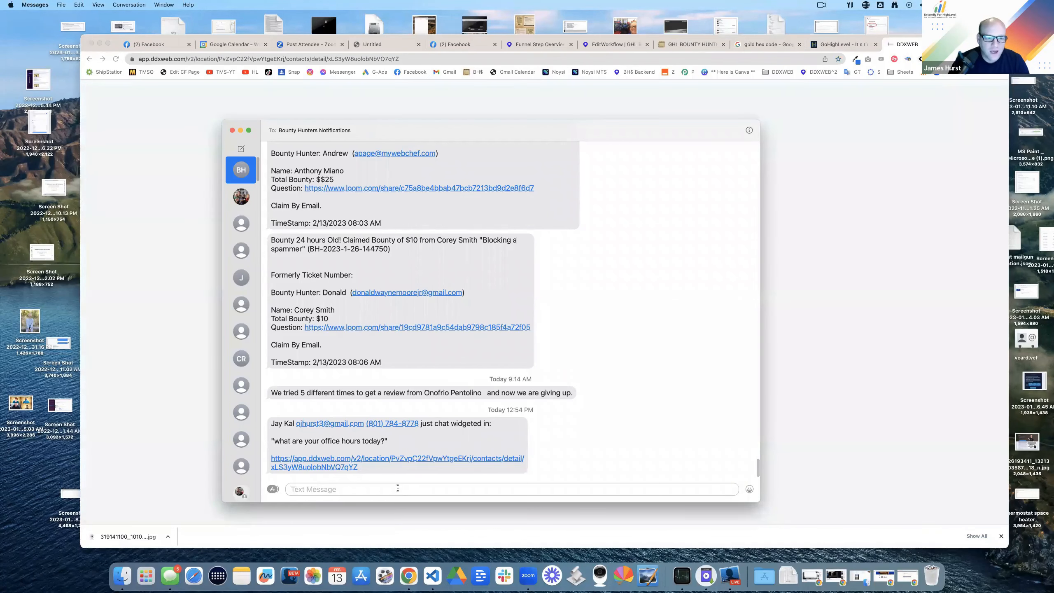
text(Hello world)
key(Return)
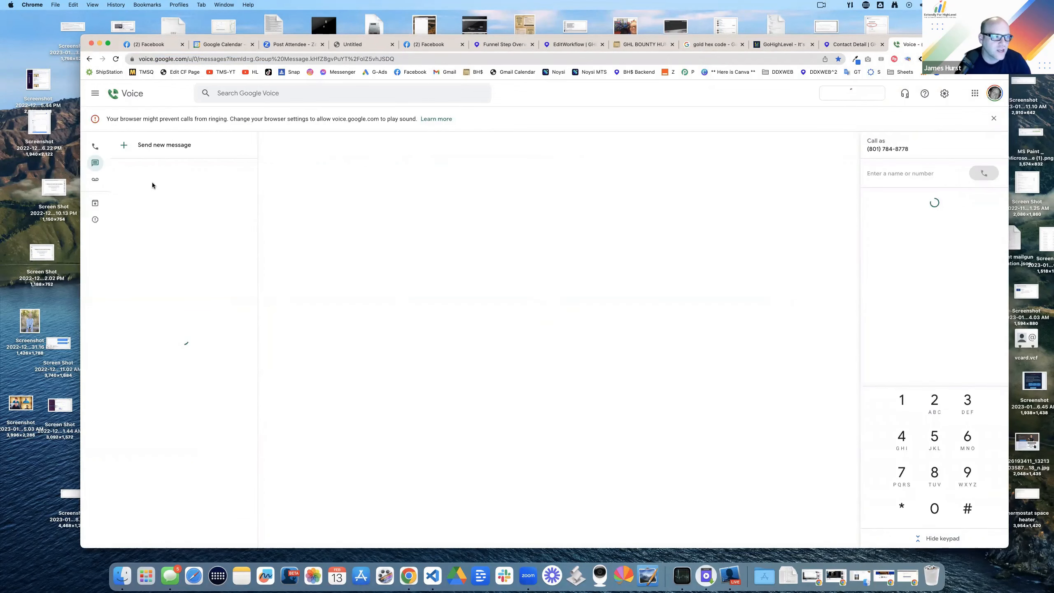
Step: Open the GHL Bounty Hunters thread in Google Voice and reply 'thanks so much'
click(161, 176)
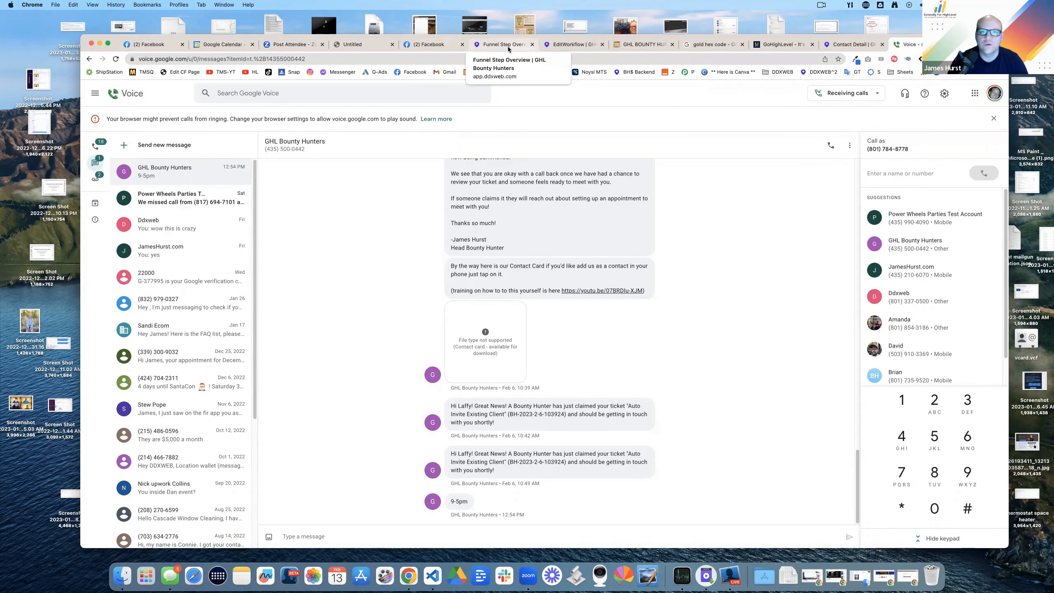
click(493, 44)
click(117, 307)
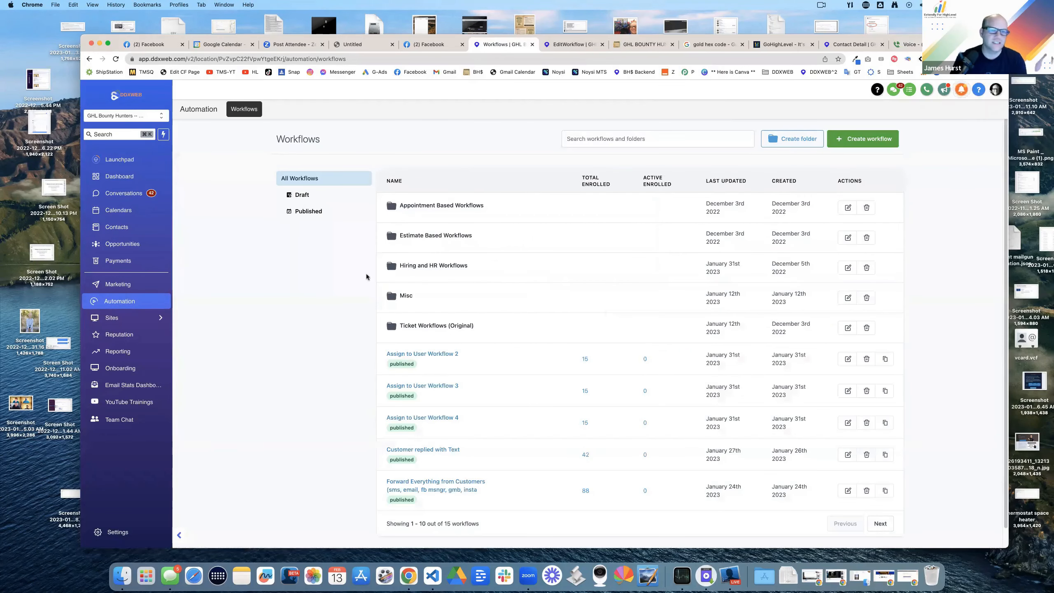
click(906, 44)
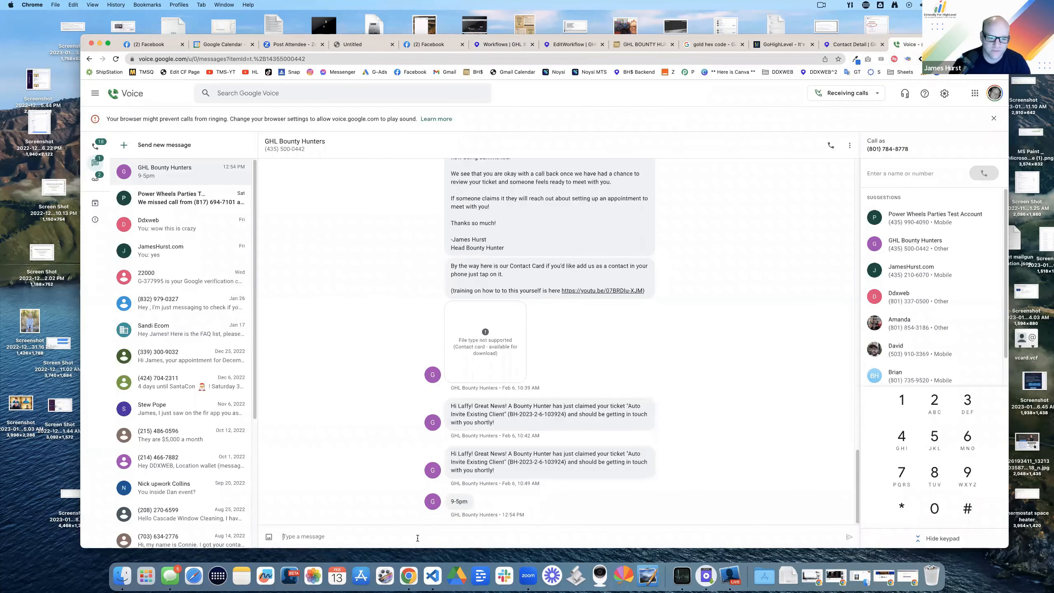
text(thanks so much)
key(Return)
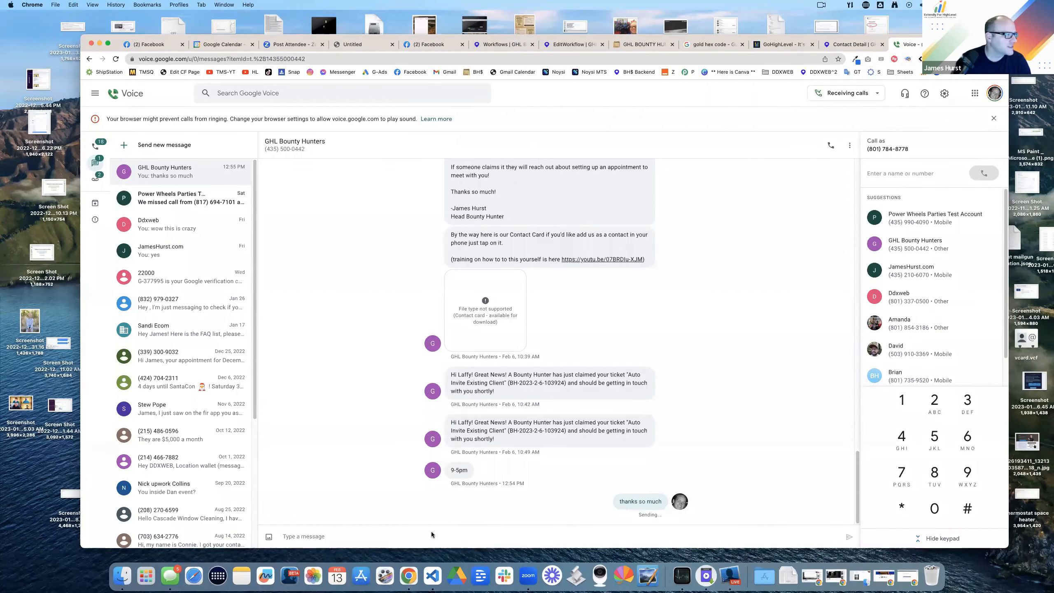
Step: Clear the leftover draft in Messages and check the latest forwarded notification
drag(431, 534, 515, 126)
key(super+a)
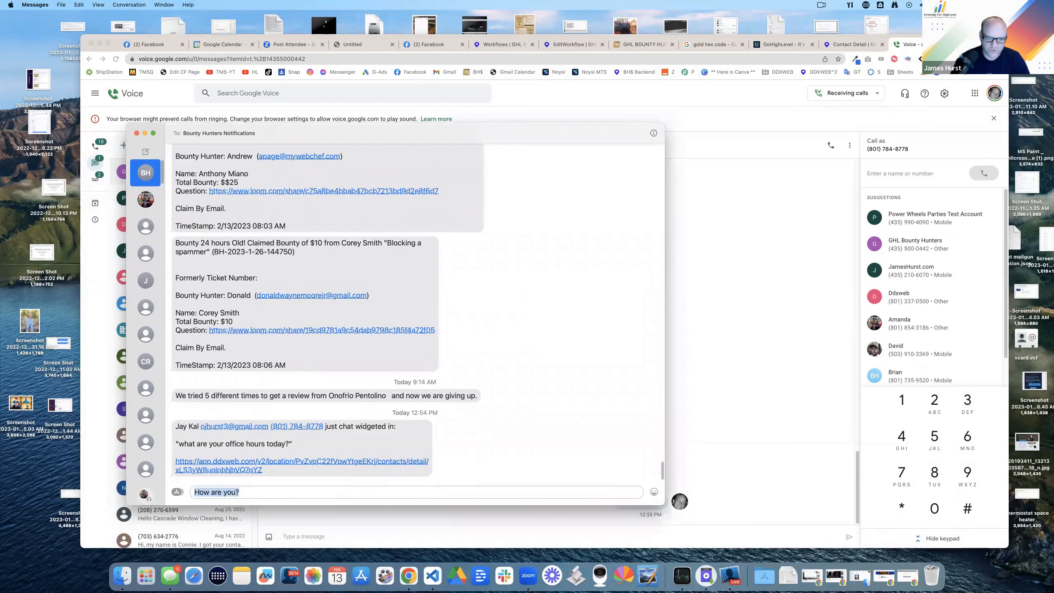
key(BackSpace)
drag(189, 426, 316, 471)
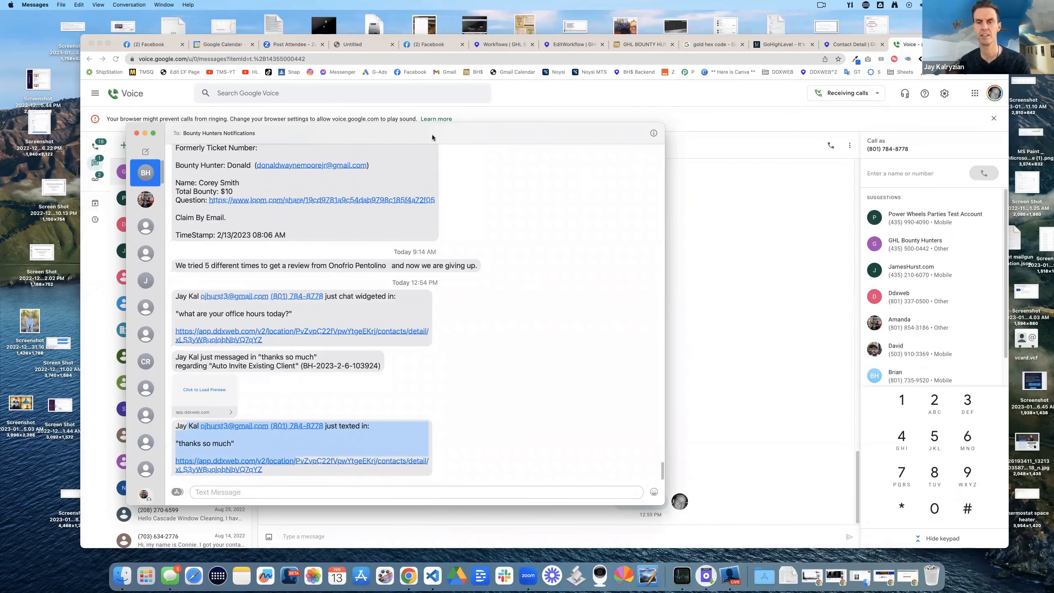
drag(558, 133, 440, 589)
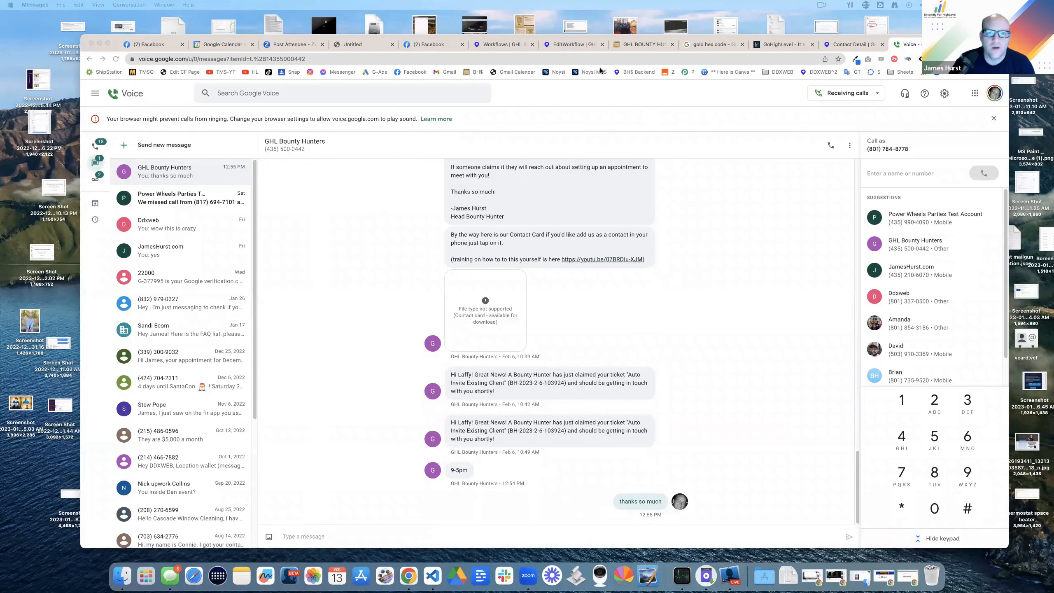
Step: Check the forwarding workflow's first SMS action, then start a new workflow from the list
click(575, 45)
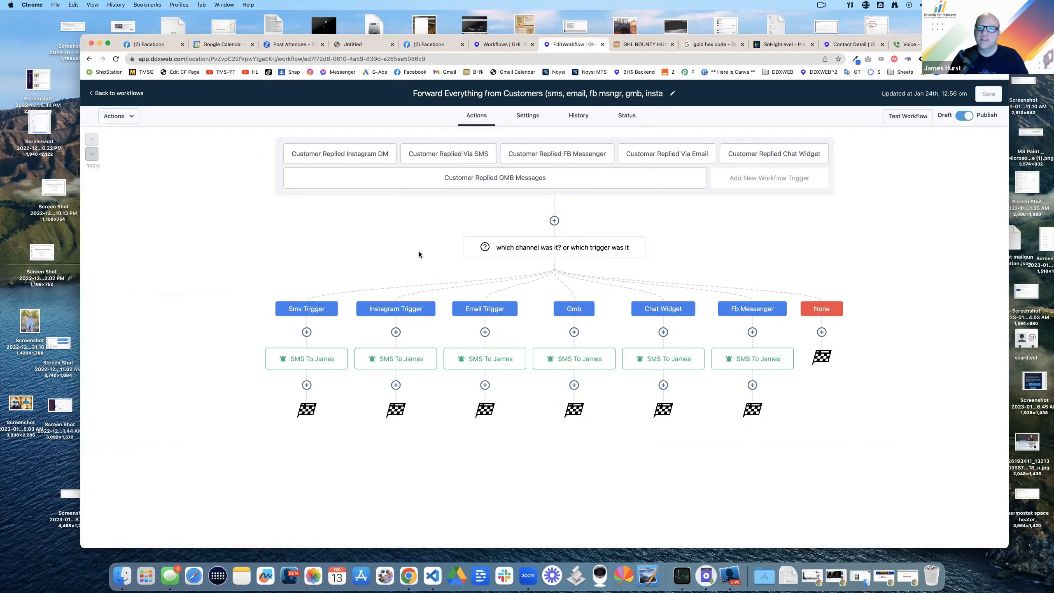
click(320, 363)
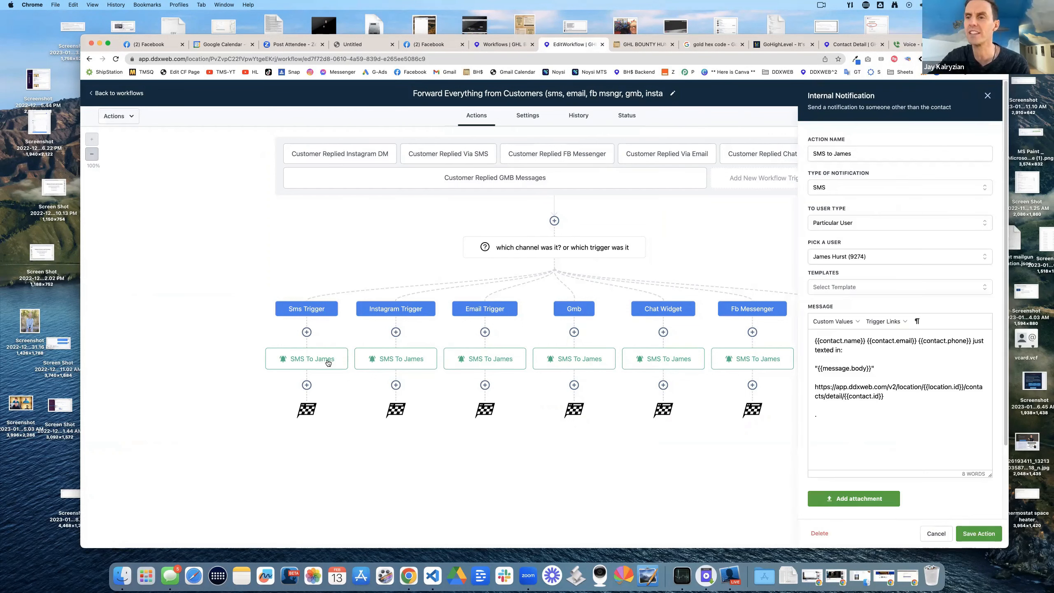
click(987, 95)
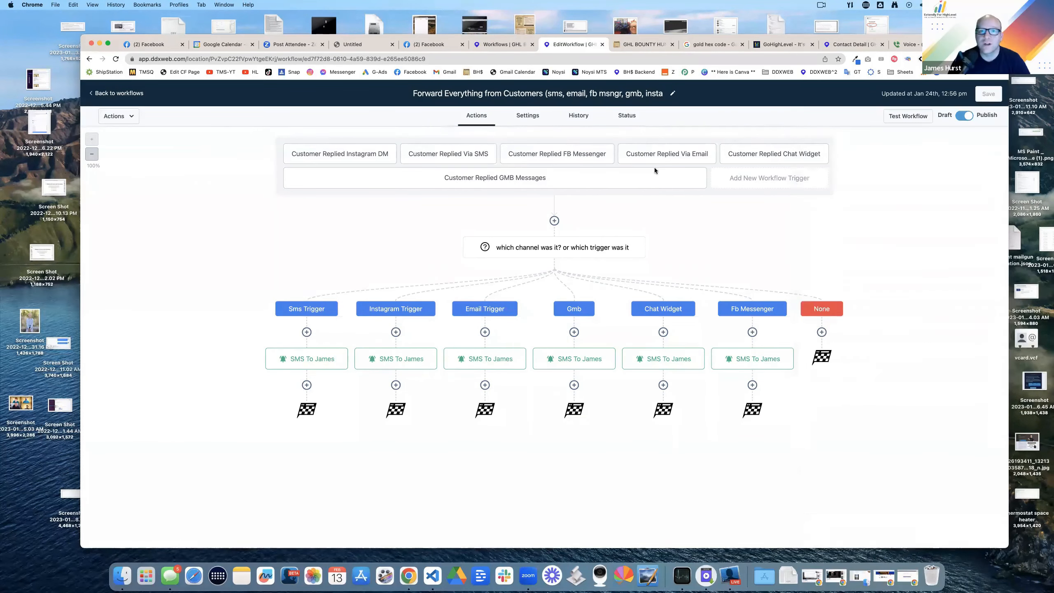
click(123, 94)
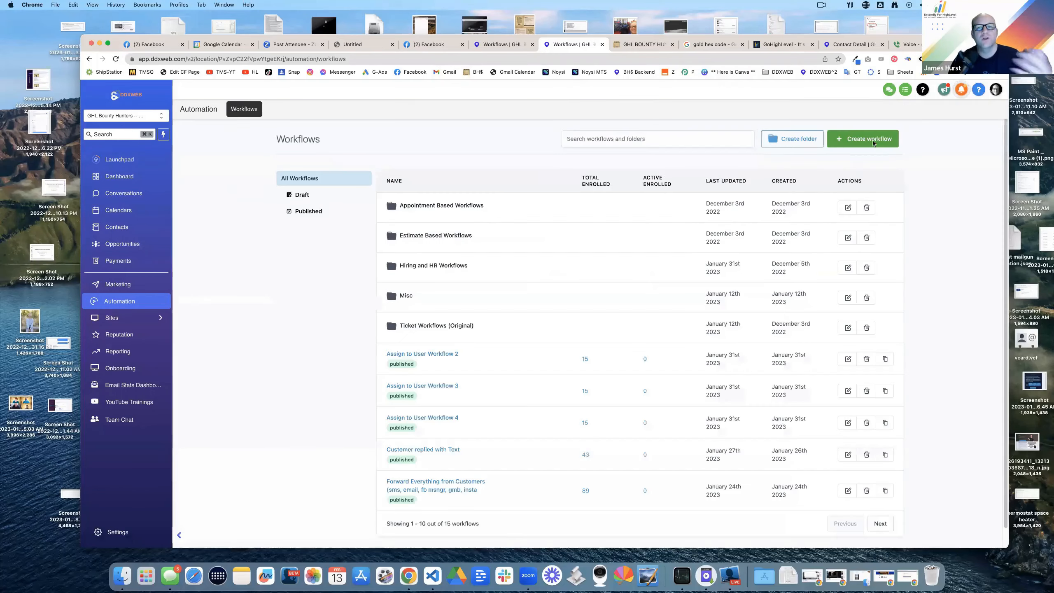
click(873, 143)
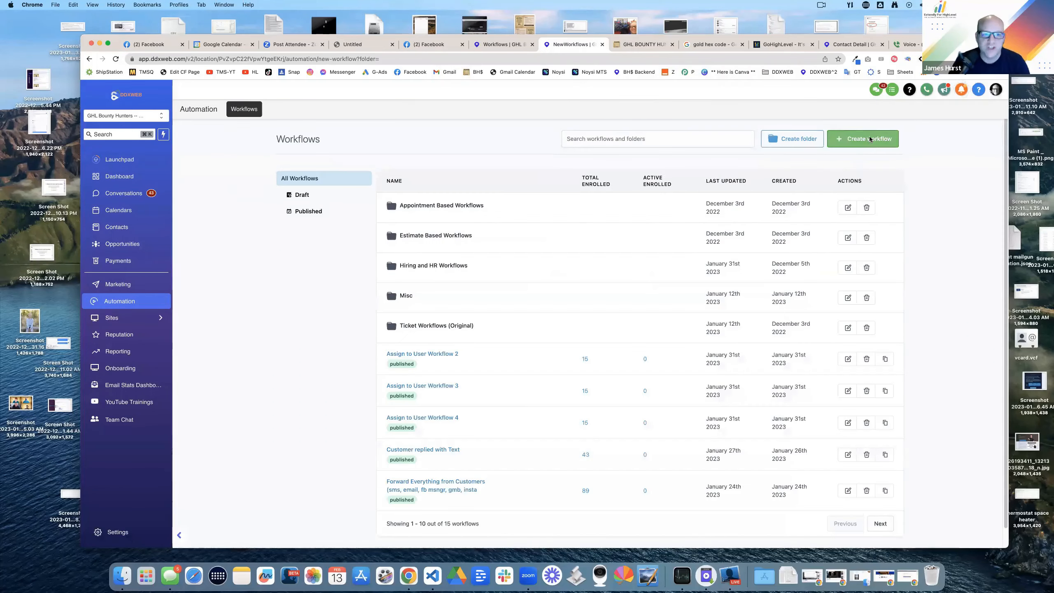
Step: Create a blank workflow titled 'chat widget workflow'
click(855, 164)
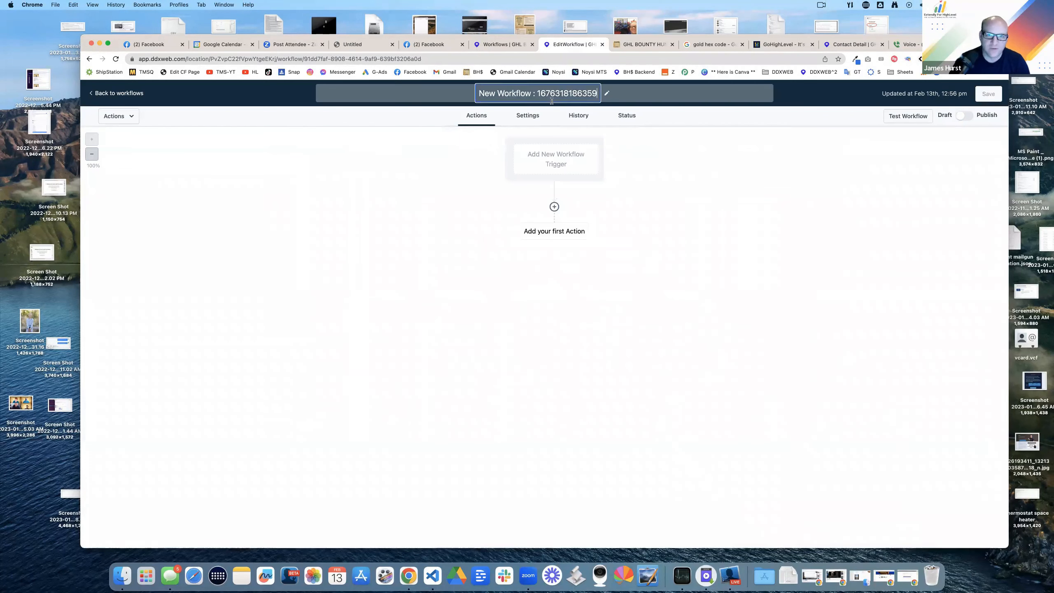
click(552, 101)
text(chat widget workflow)
key(Return)
Step: Add a Customer Replied trigger named Chat Widget, filtered to Reply channel Chat Widget, and save it
click(546, 157)
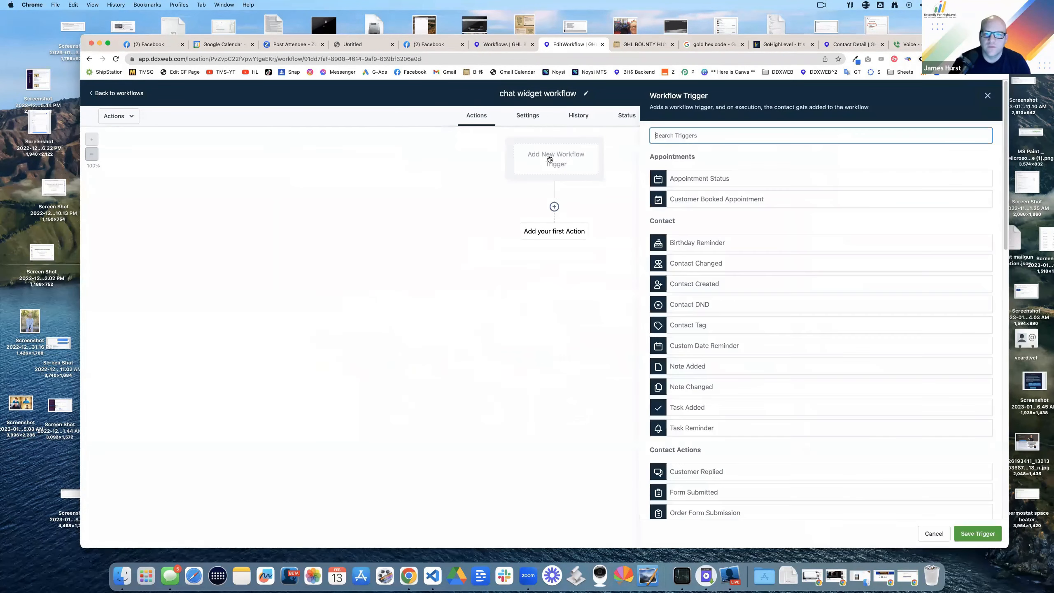
text(custom)
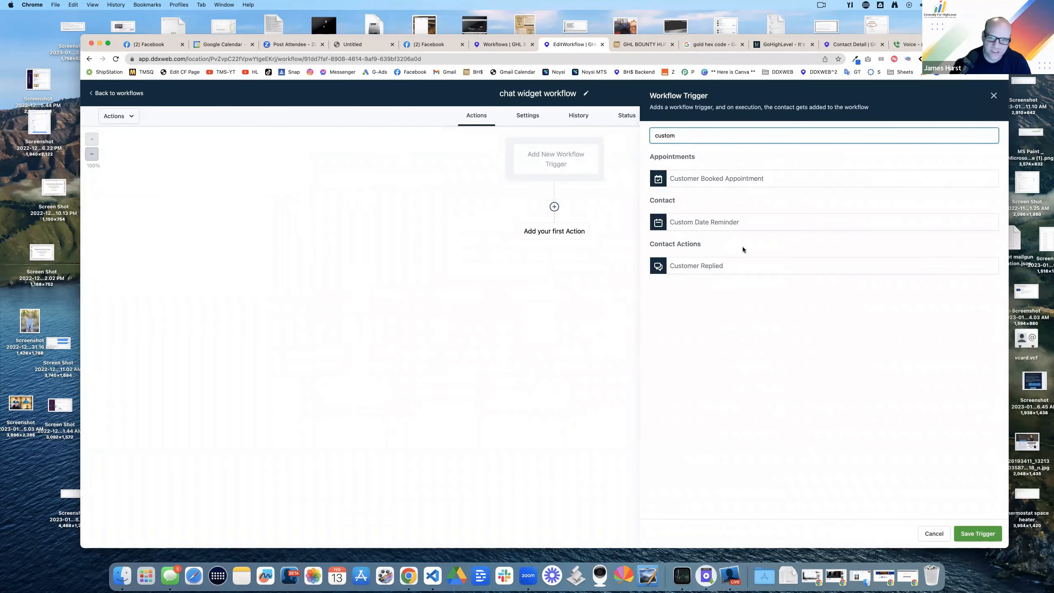
click(703, 272)
click(679, 225)
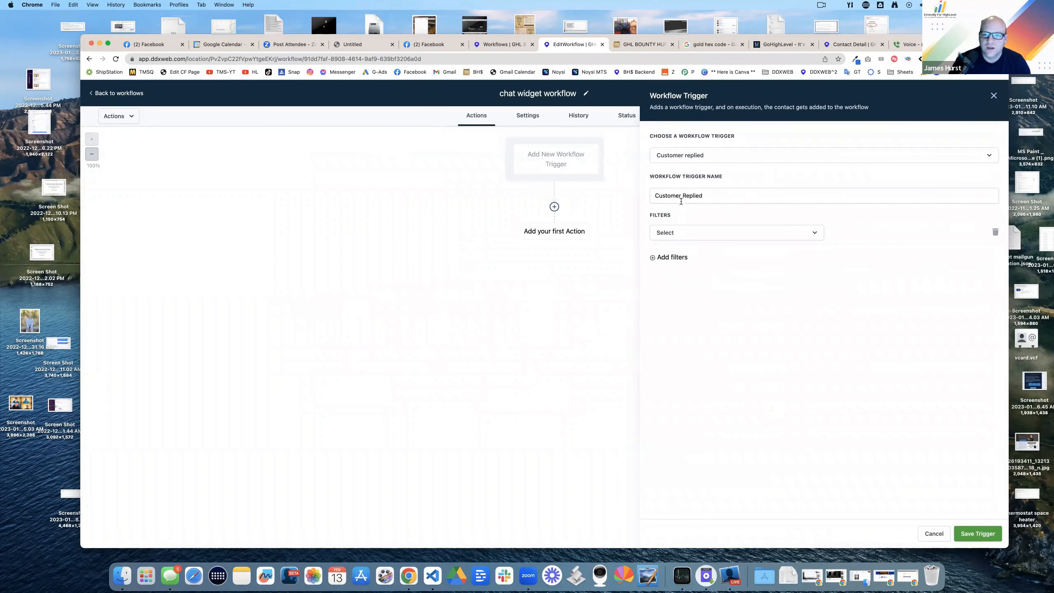
click(685, 235)
click(688, 358)
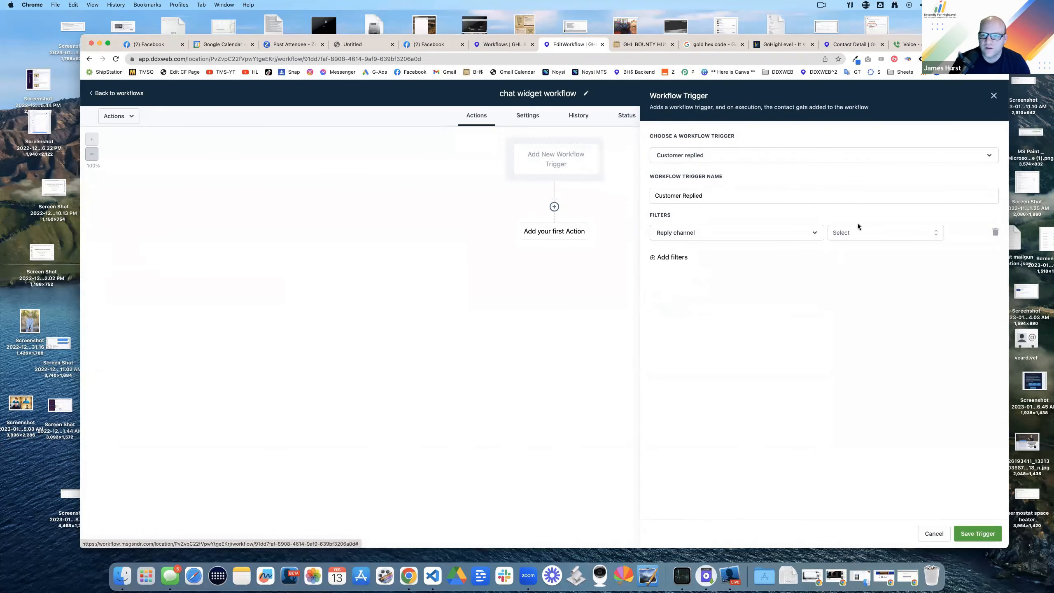
click(859, 232)
click(862, 285)
click(741, 198)
text(Chat Widget)
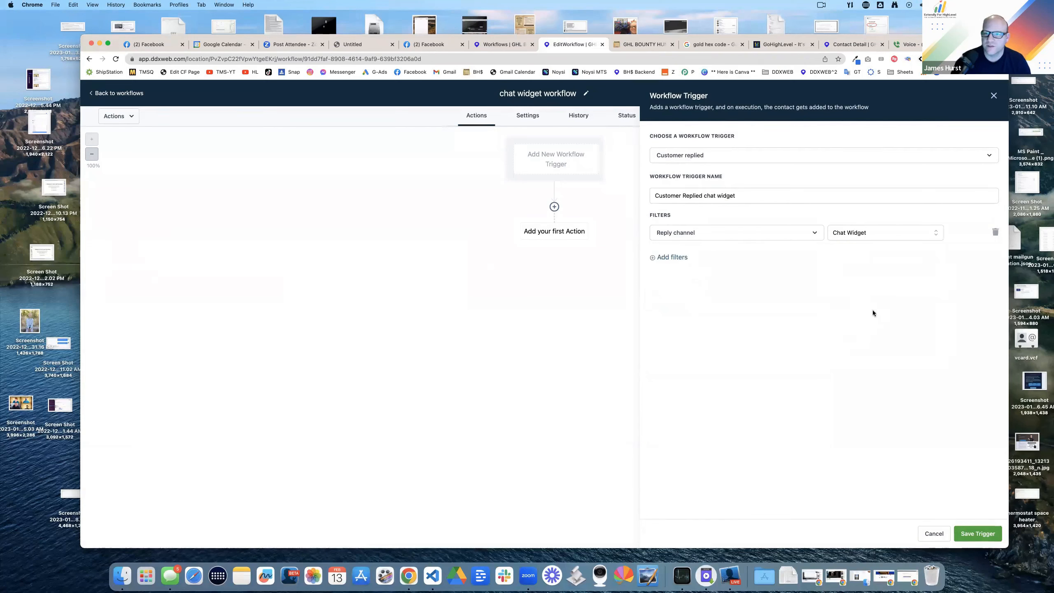
click(970, 533)
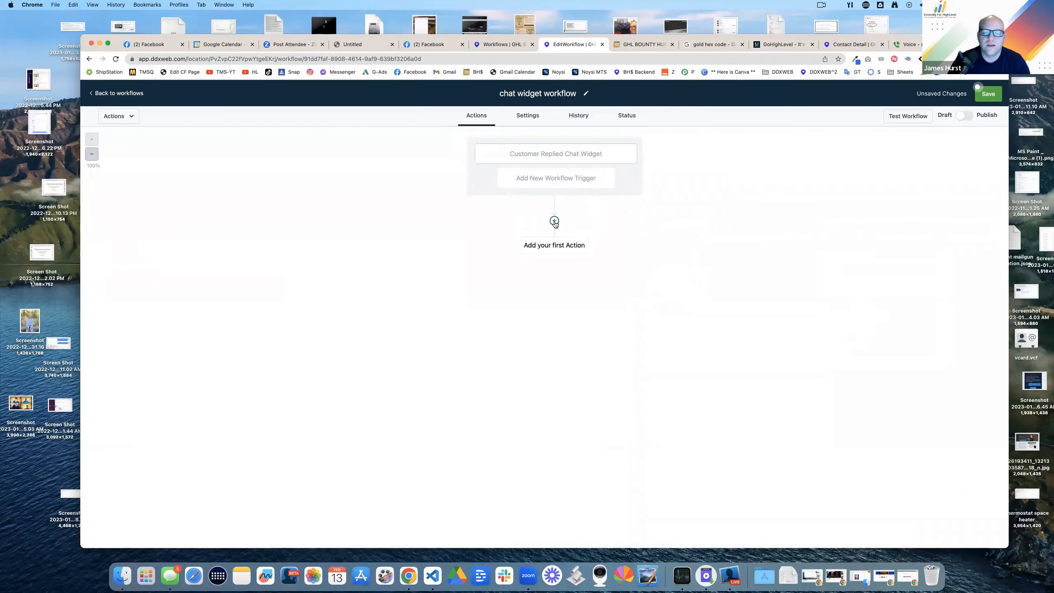
click(554, 221)
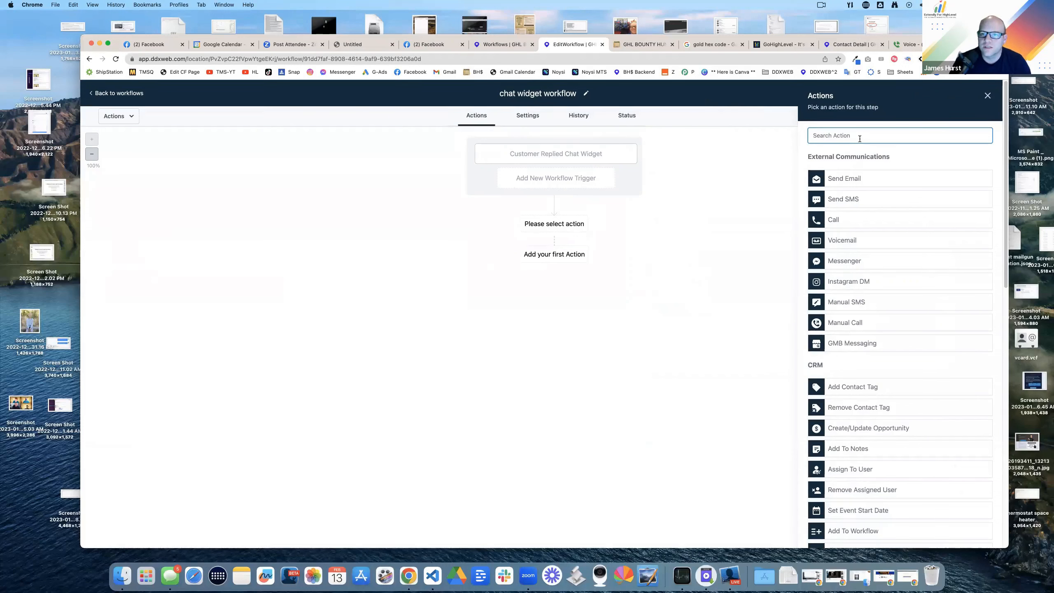
Step: Add an If Else action testing Current Day of week Is Sunday
text(if)
click(841, 196)
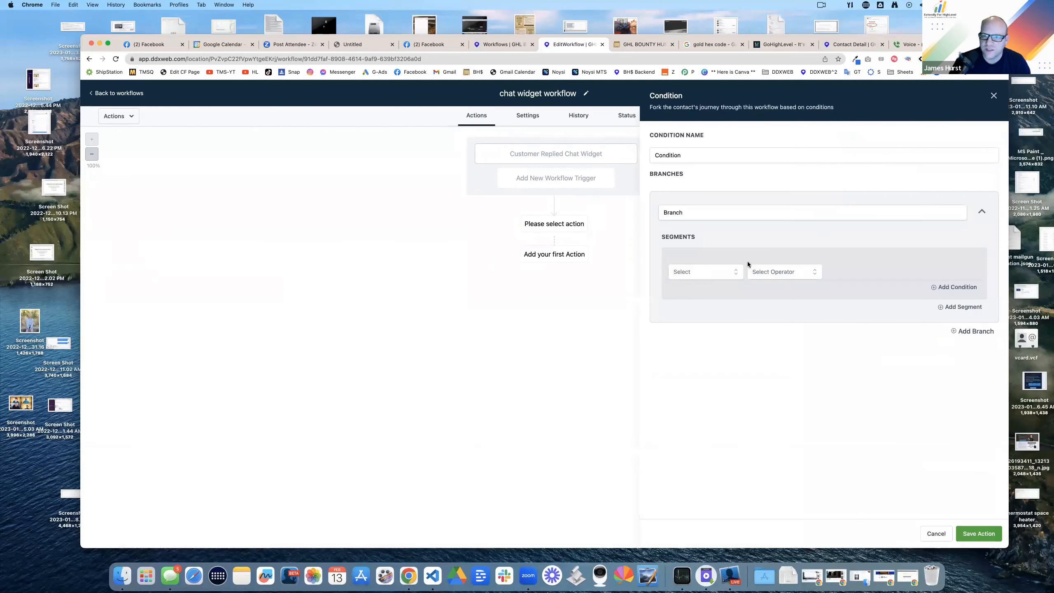
click(706, 274)
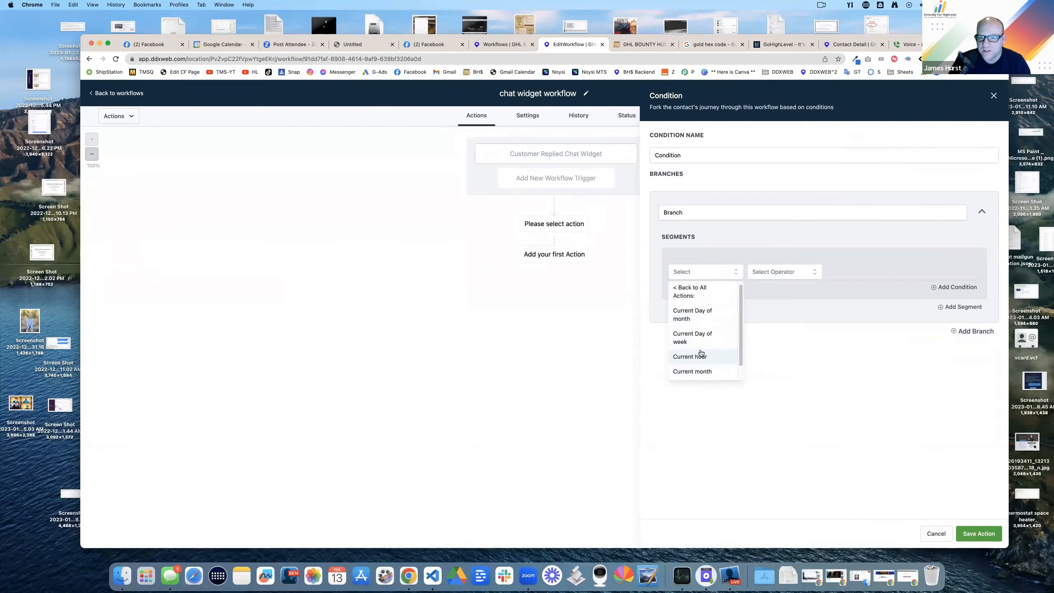
scroll(700, 352, up, 1)
scroll(701, 334, down, 1)
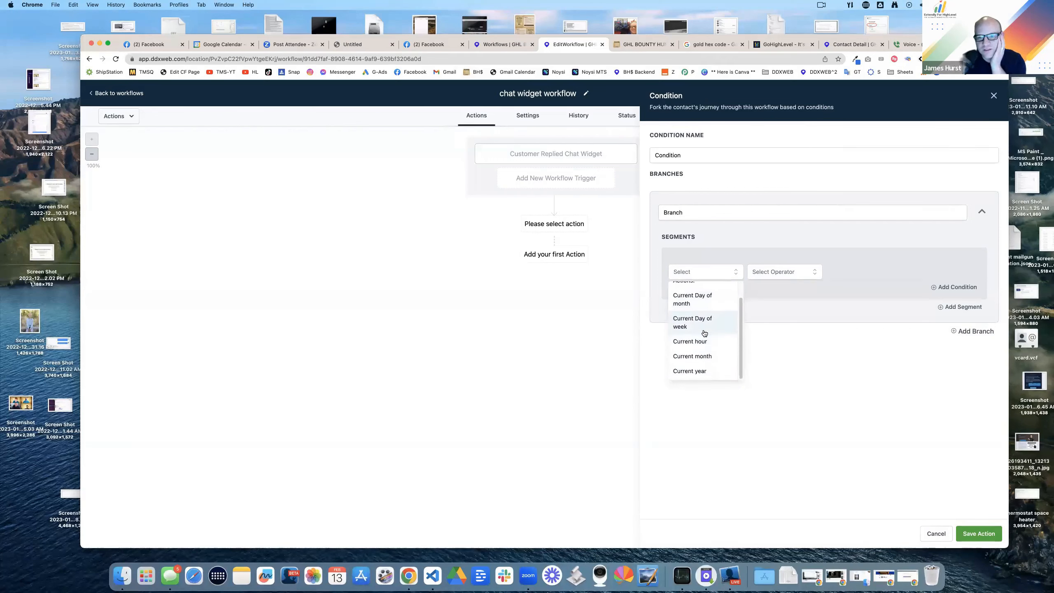
click(695, 319)
click(776, 273)
click(764, 294)
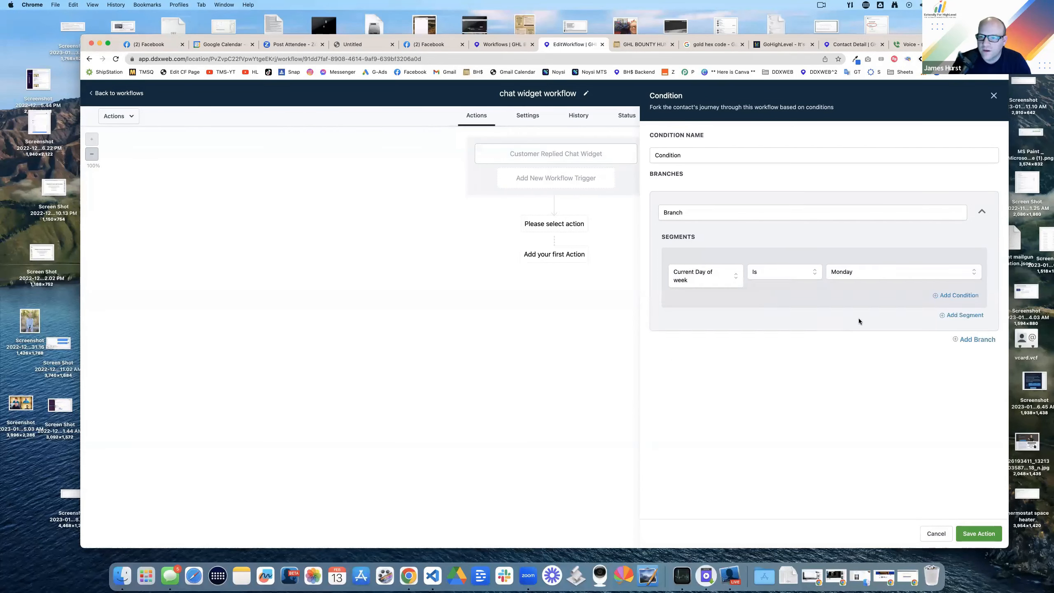
click(869, 275)
click(851, 309)
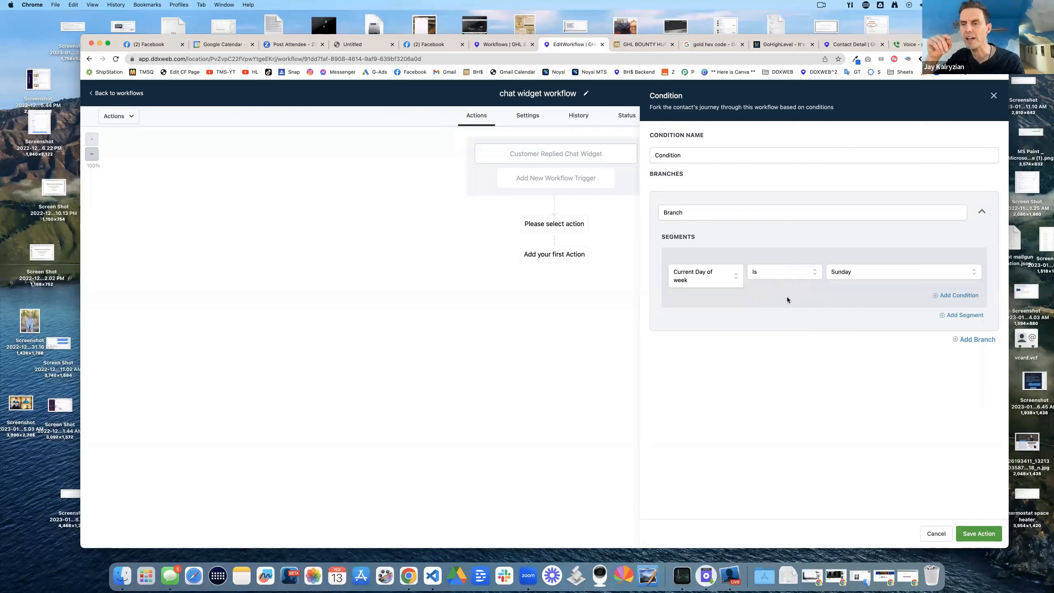
Step: Name the branch 'is Sunday' and the condition 'what day and time'
click(739, 219)
text(is Mond)
key(BackSpace)
key(BackSpace)
key(BackSpace)
key(BackSpace)
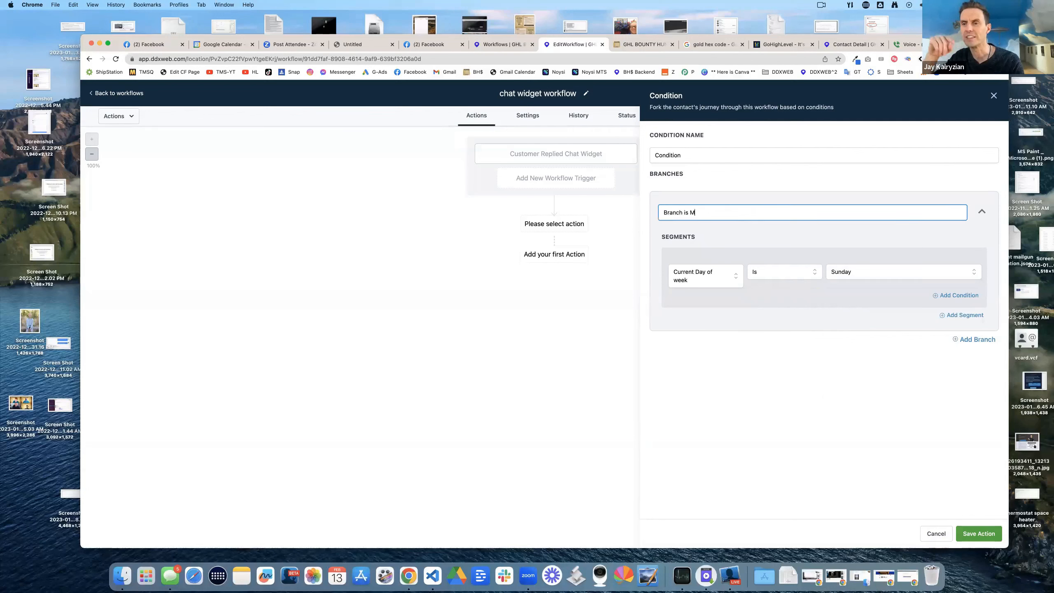
text(Sunday)
click(725, 159)
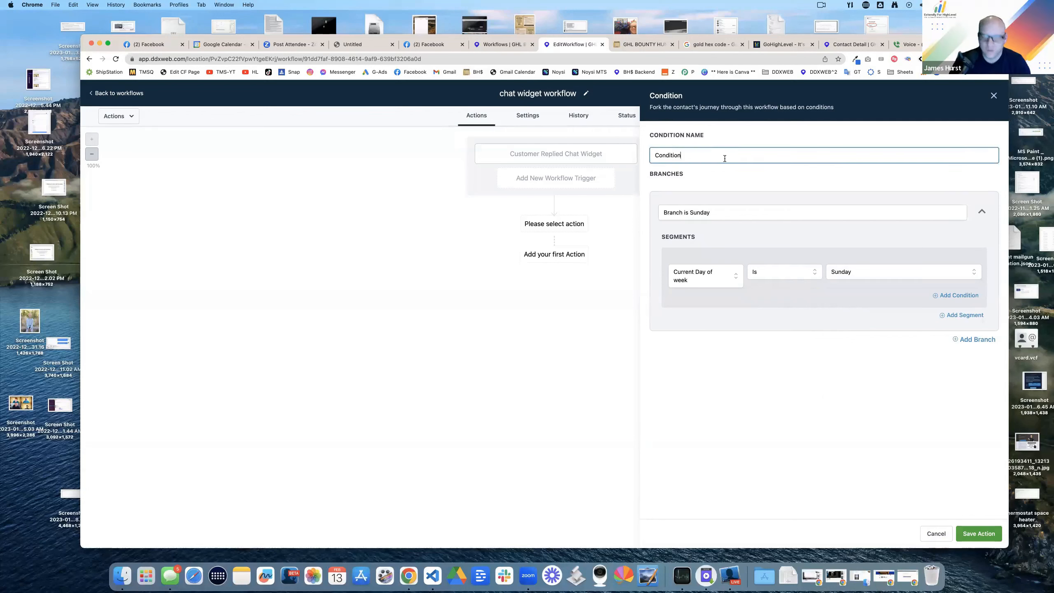
text(what day and time)
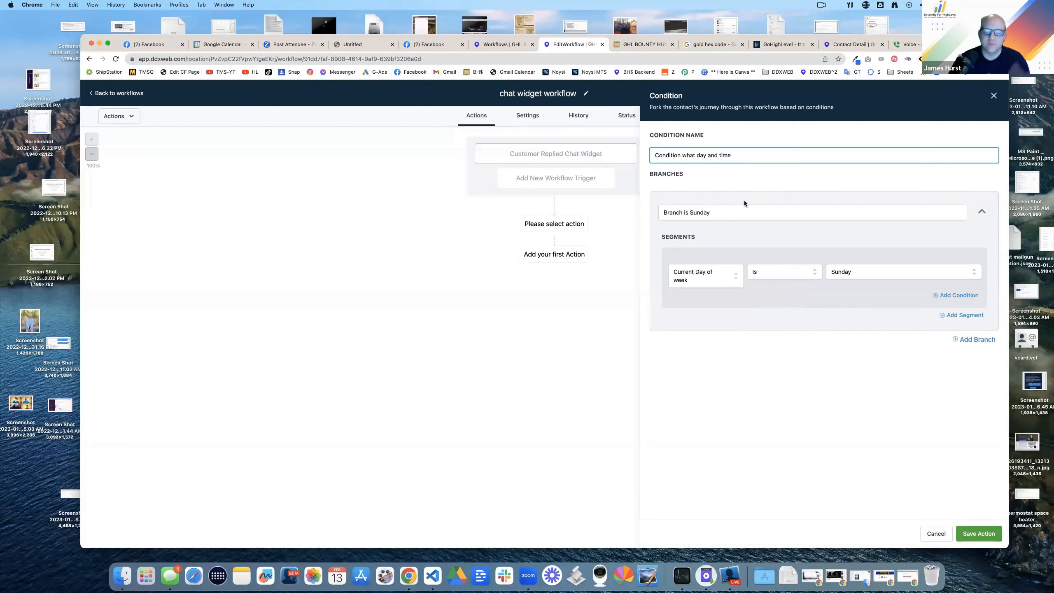
click(820, 371)
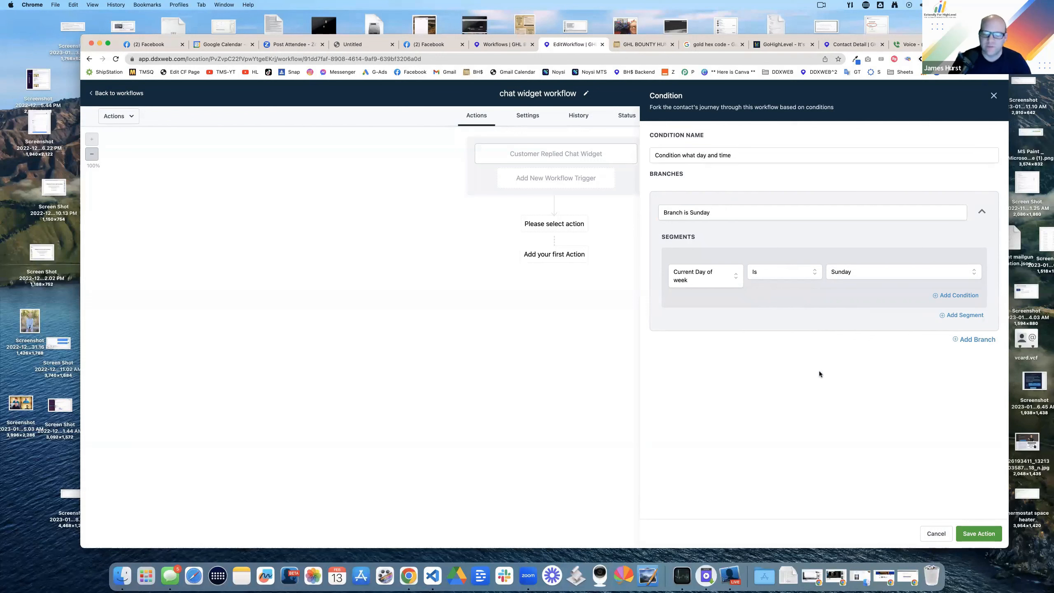
Step: Add an OR condition matching Saturday and append 'or Saturday' to the branch name
click(951, 297)
click(701, 316)
scroll(700, 365, down, 2)
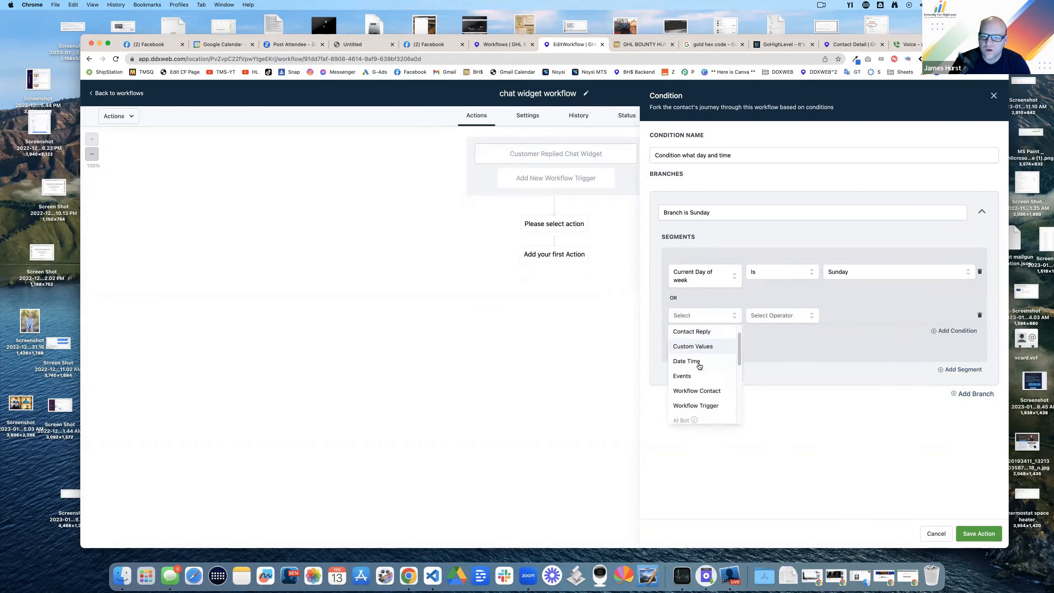
scroll(701, 369, up, 3)
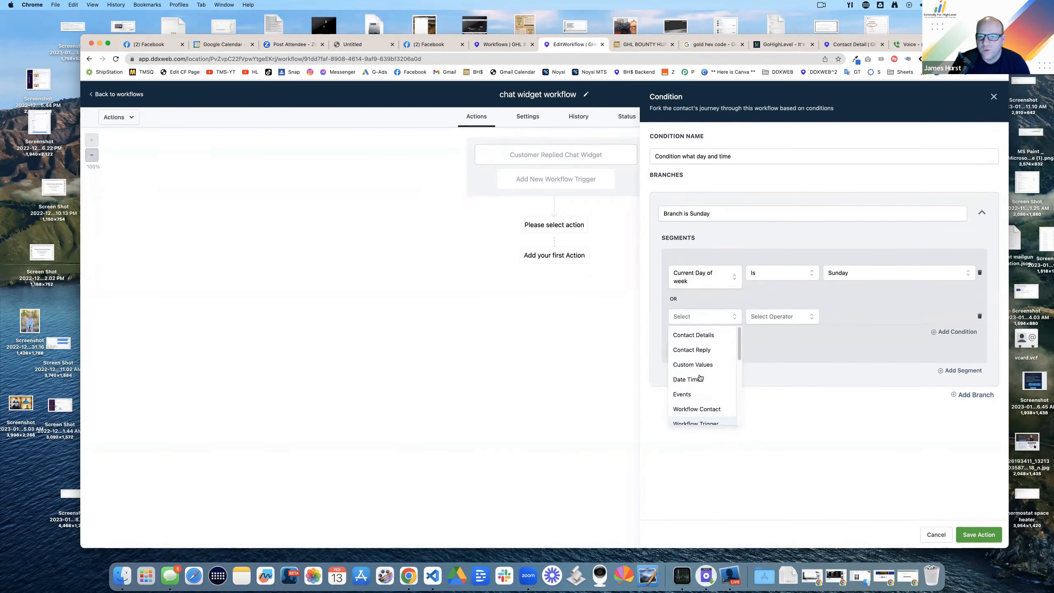
scroll(705, 360, down, 1)
click(699, 363)
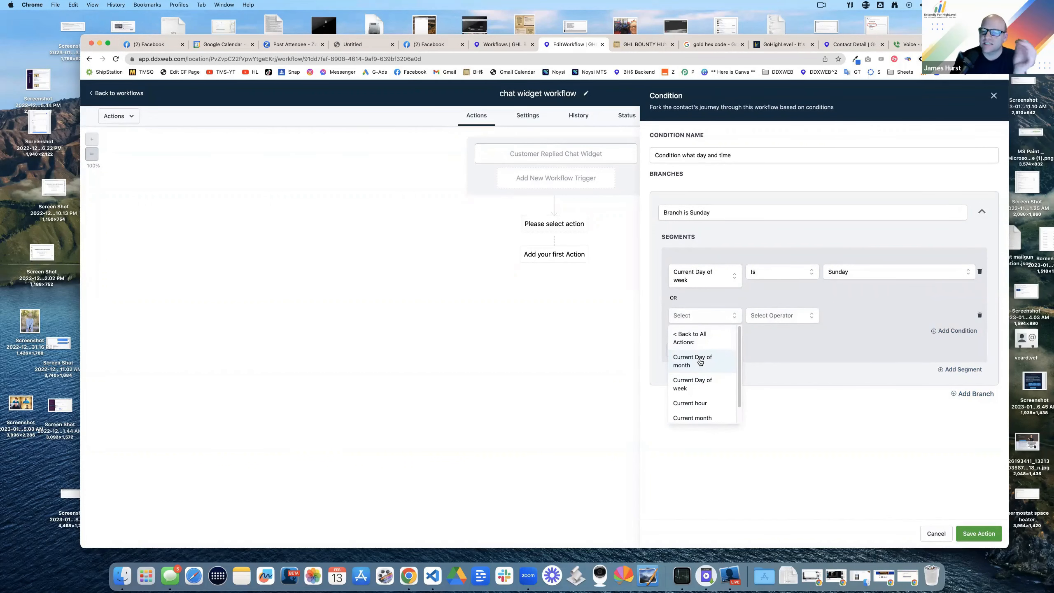
click(696, 384)
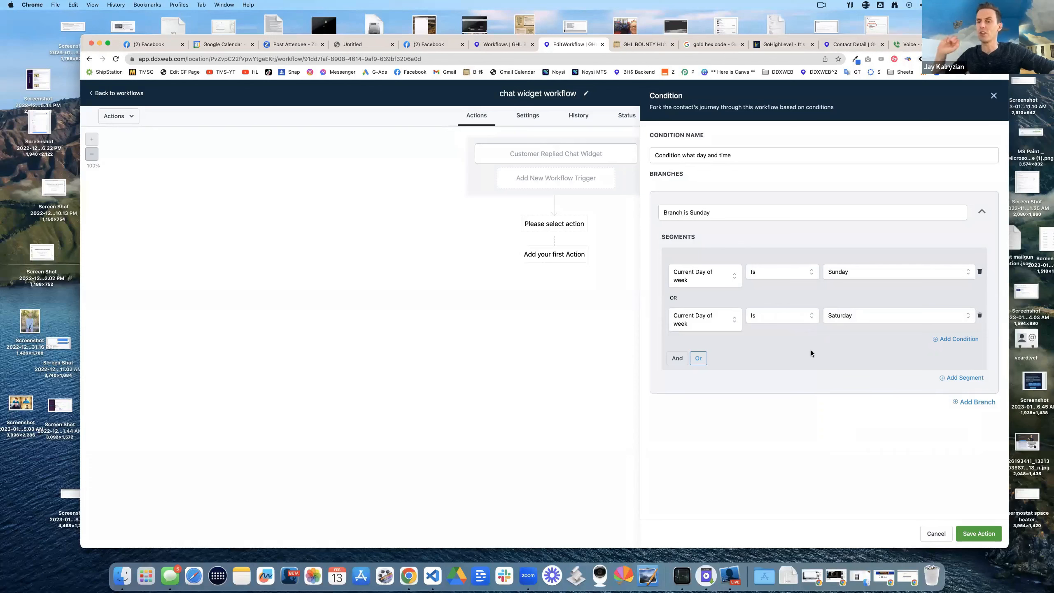
click(809, 212)
text(or Saturday)
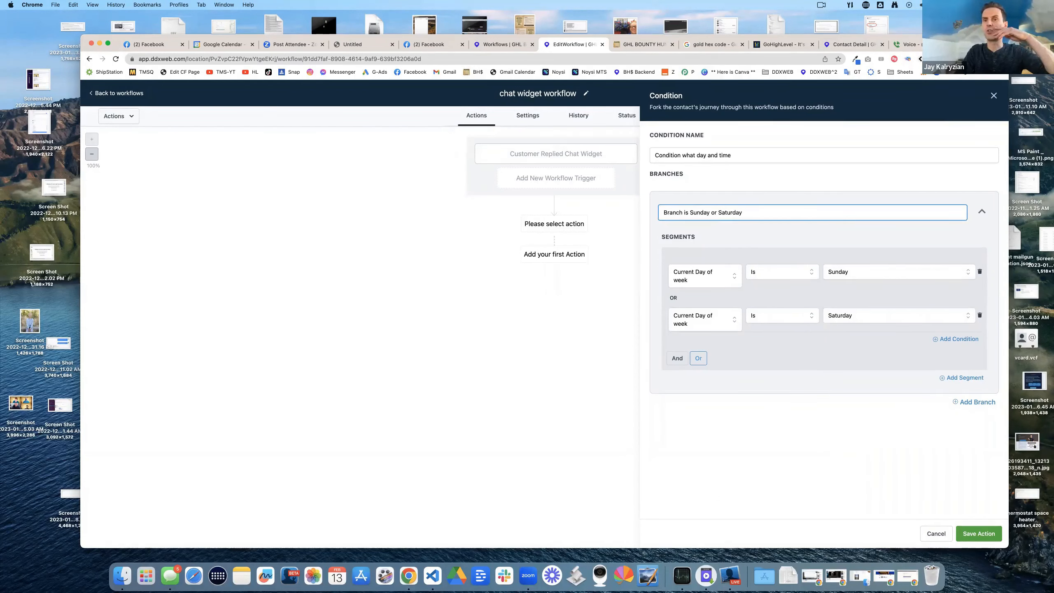
click(786, 342)
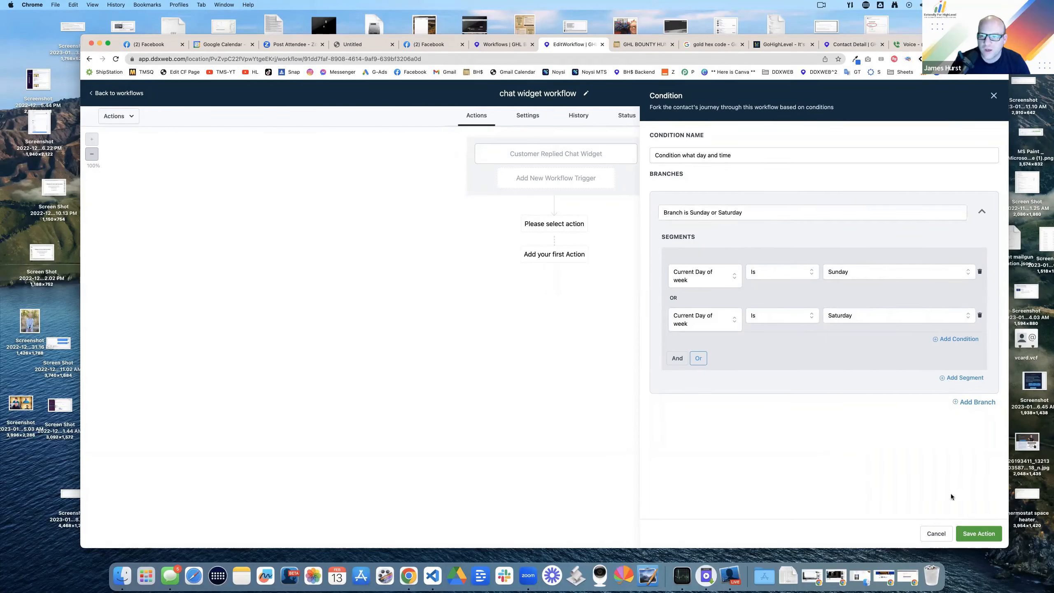
Step: Save the day-and-time If/Else condition onto the workflow canvas
click(977, 532)
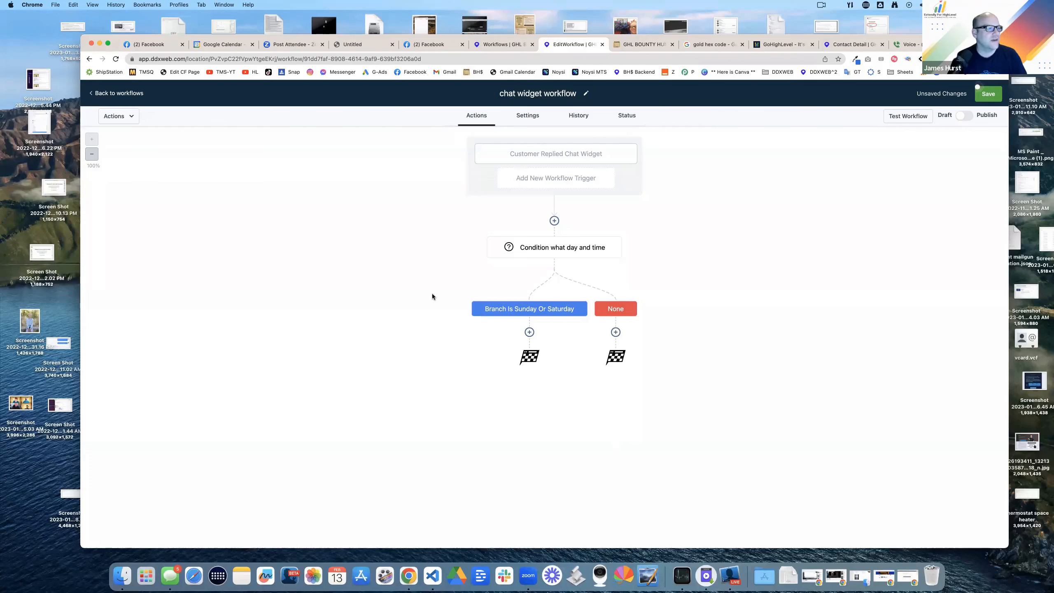
click(429, 45)
Step: Close the photo viewer and select the current Facebook profile's web address
click(96, 92)
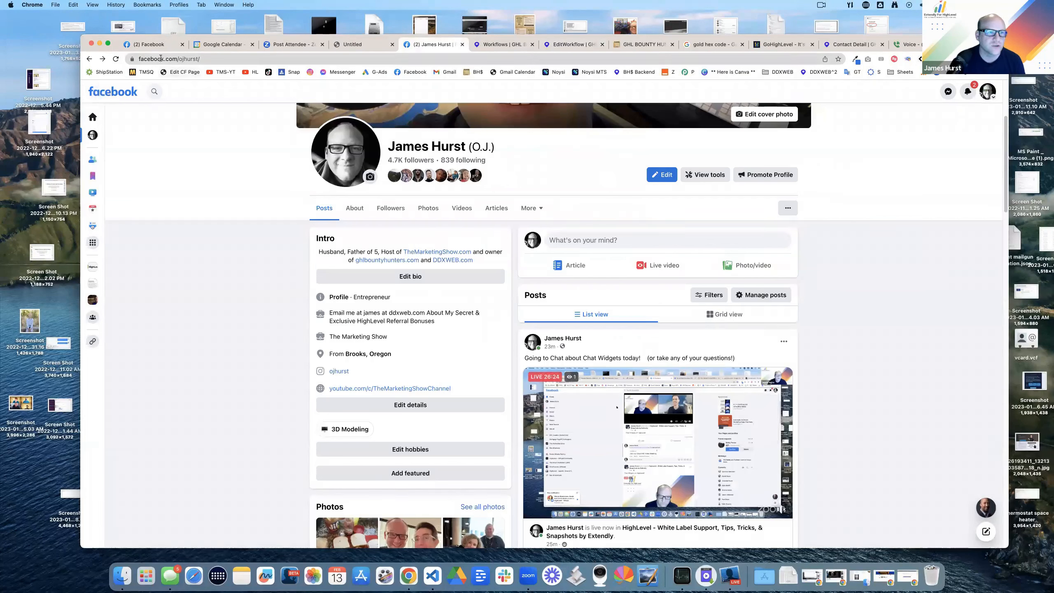
click(164, 58)
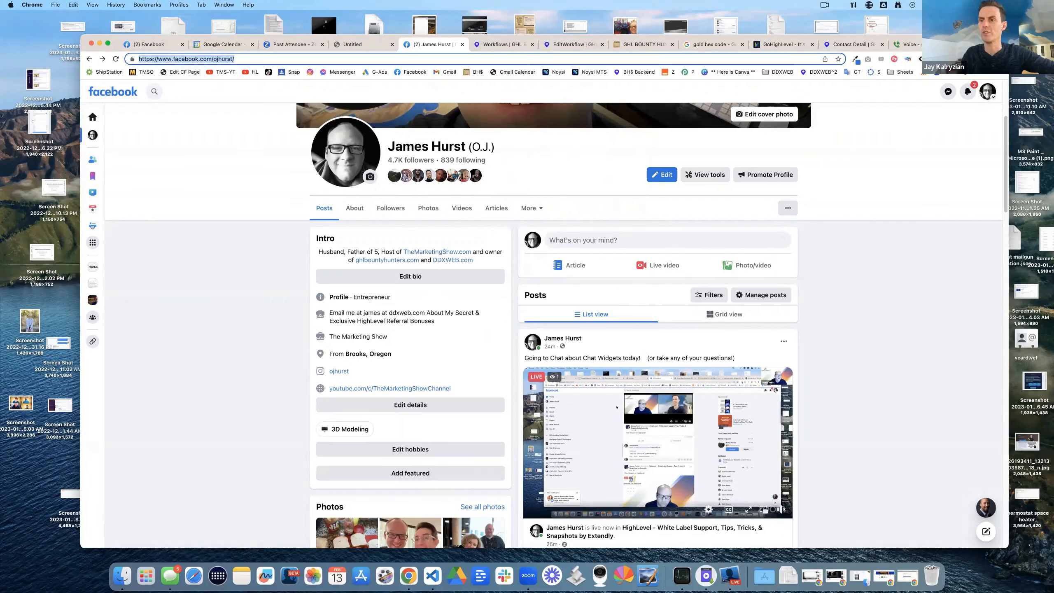
click(502, 265)
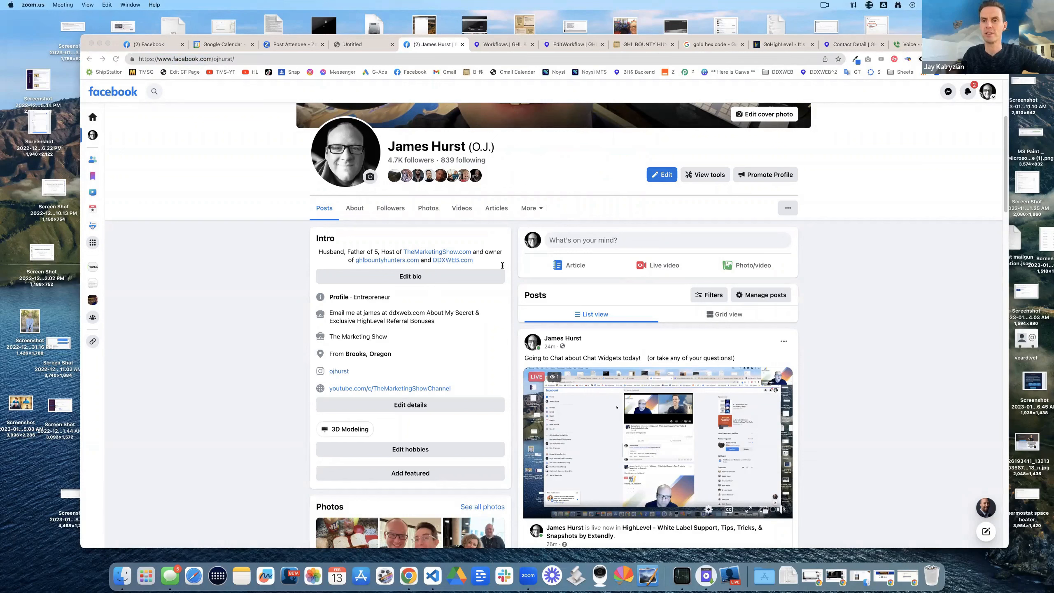
Step: Search Facebook for the viewer's name, send them a friend request, and close the tab
click(154, 92)
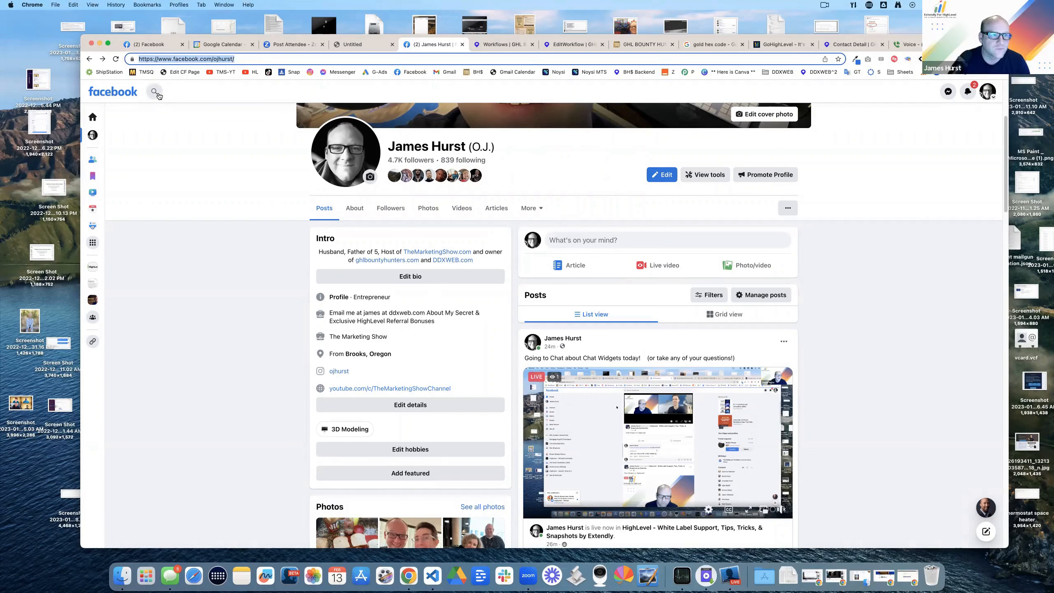
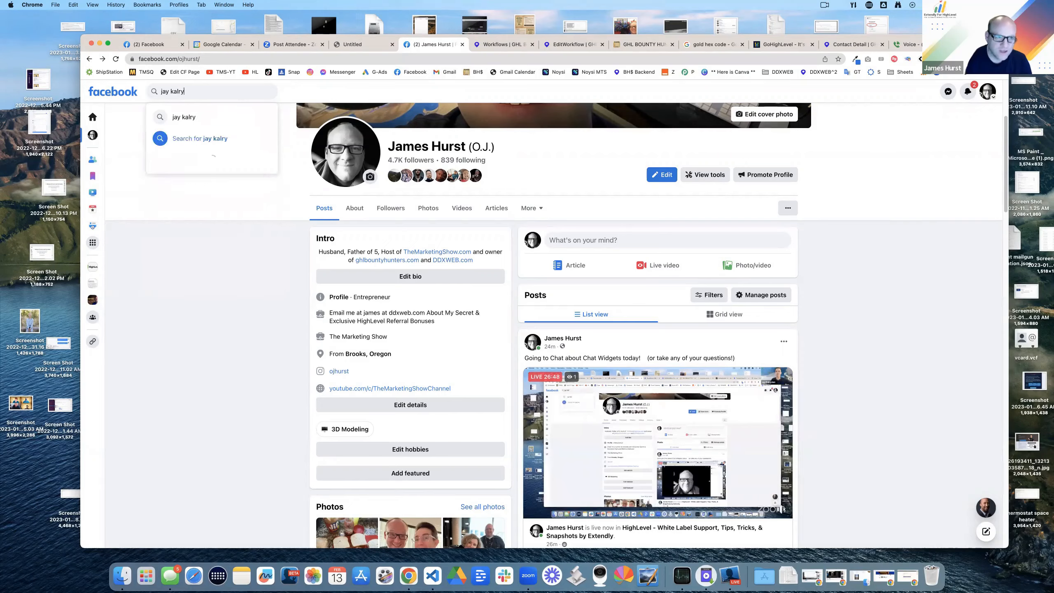
key(Return)
click(539, 143)
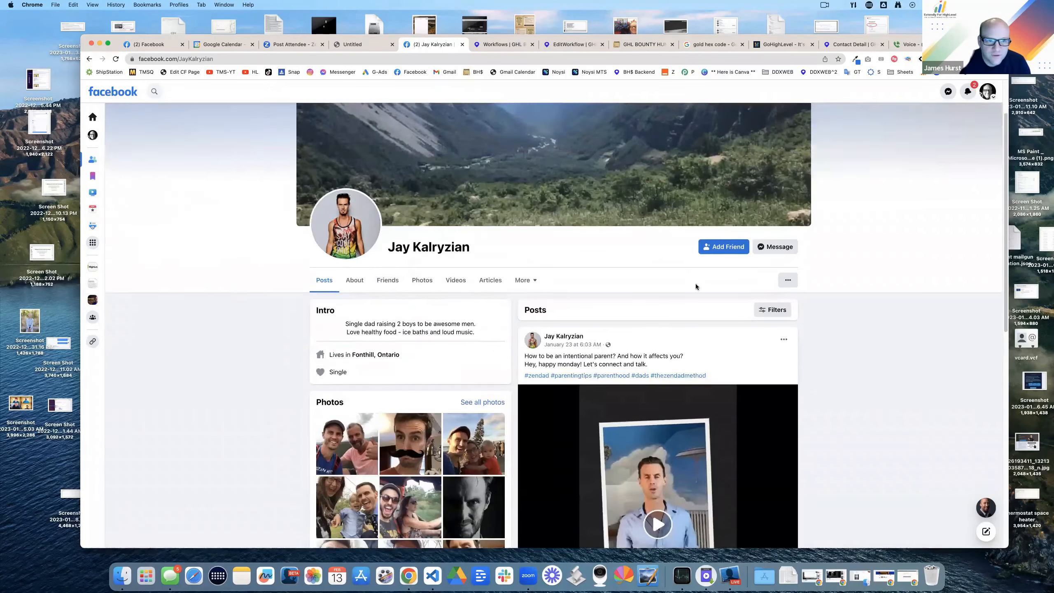
click(723, 303)
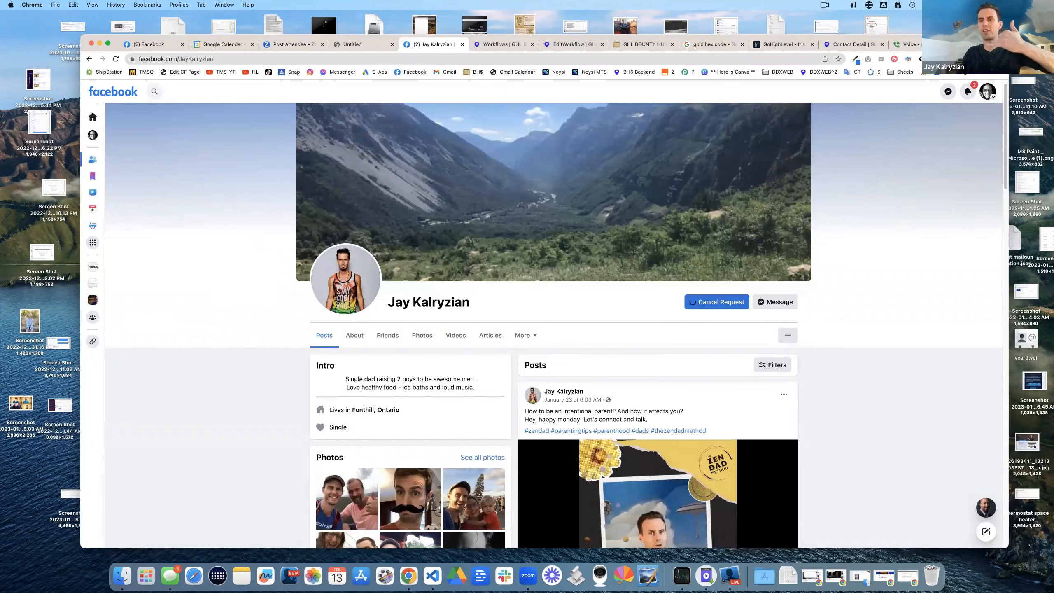
key(super+w)
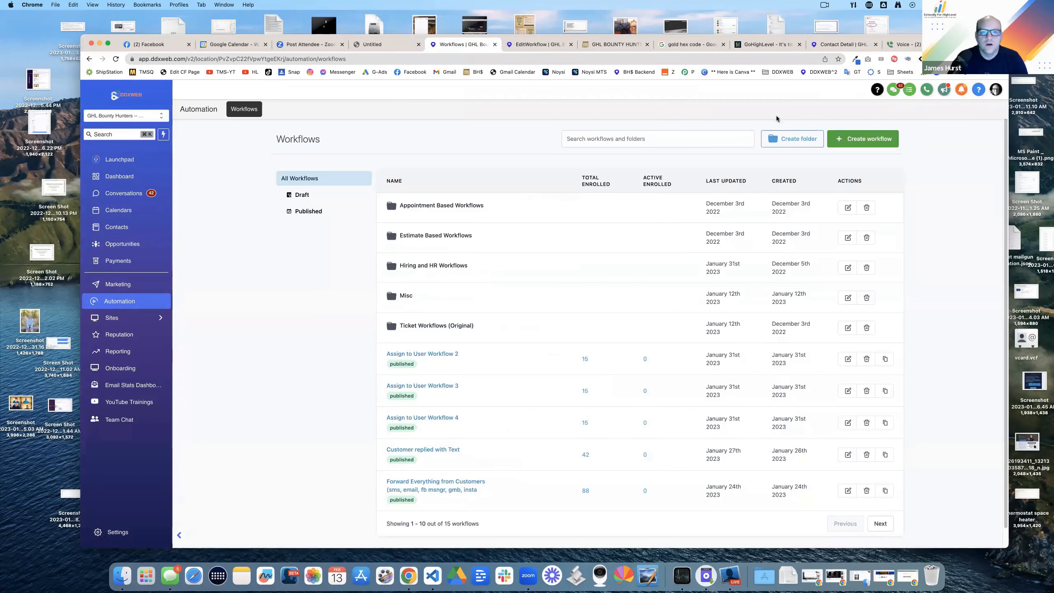
Step: Add an SMS step under the chat widget workflow's Sunday or Saturday branch
click(528, 576)
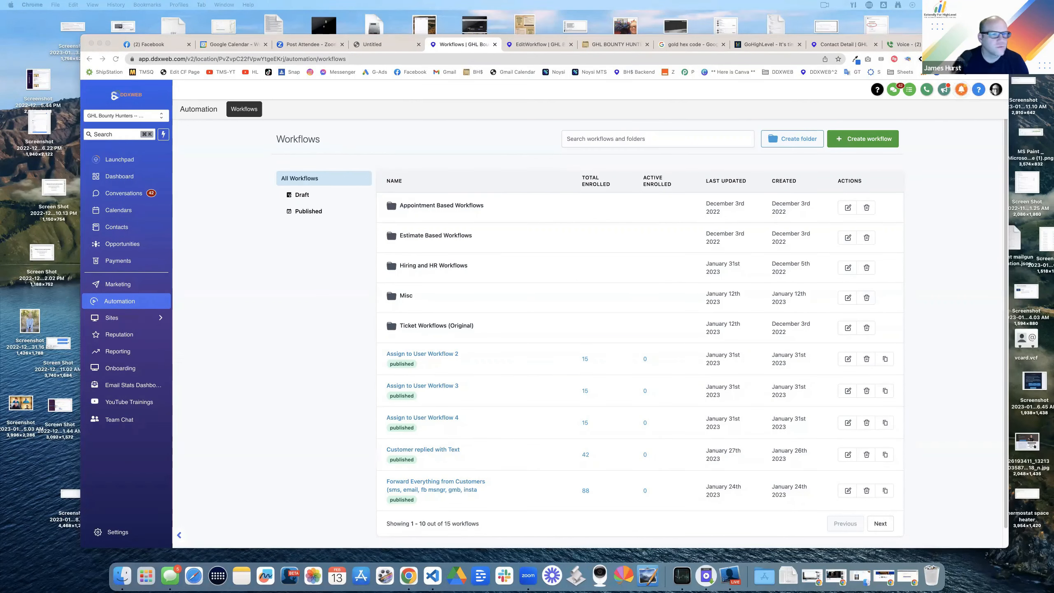
click(537, 44)
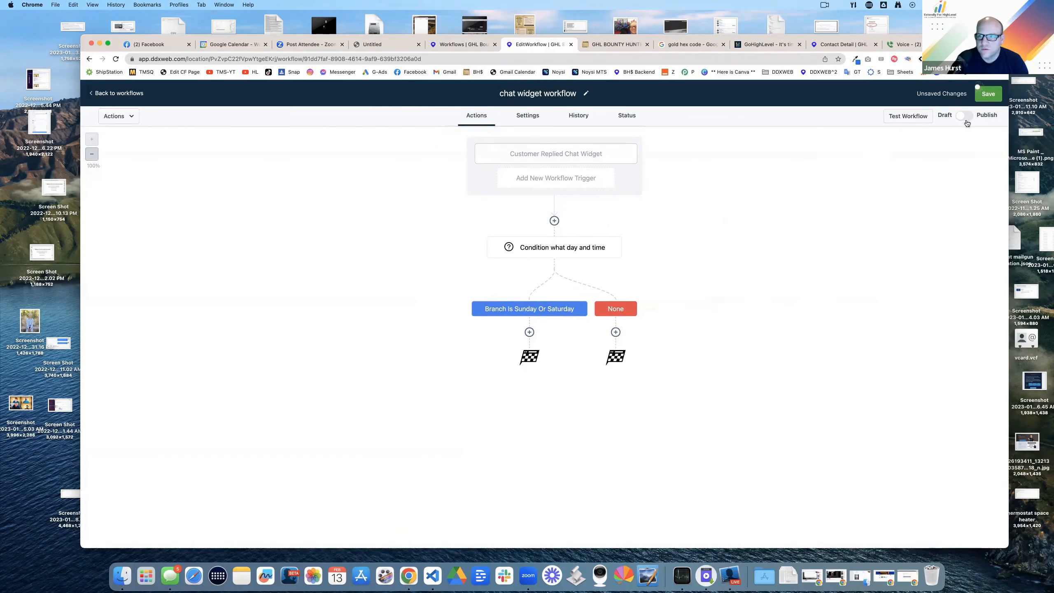
click(528, 333)
click(851, 200)
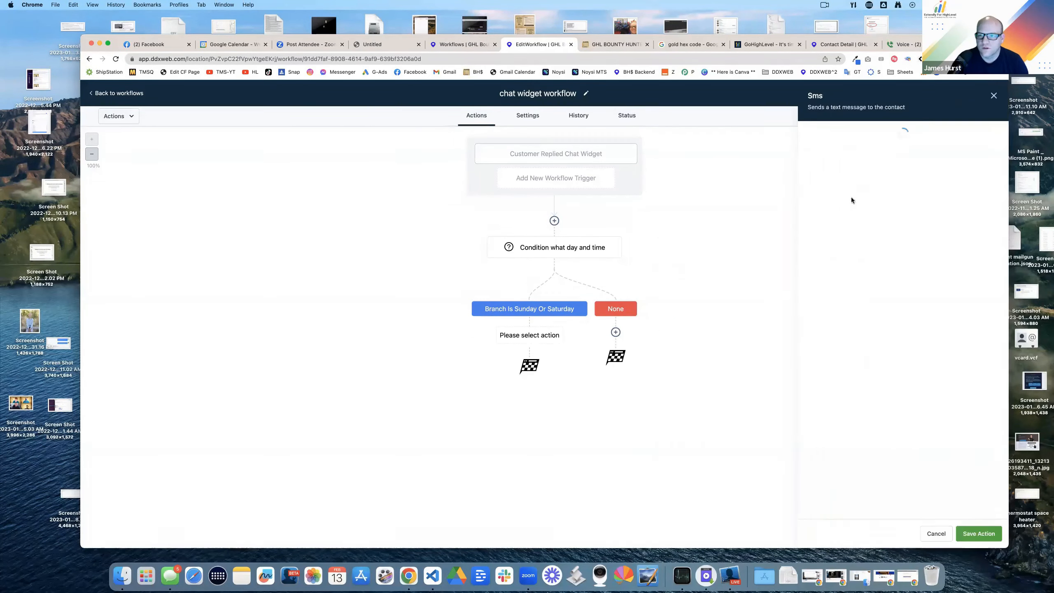
click(875, 274)
Step: Write the after-hours SMS greeting the contact by first name, with options '2. Get our Business Hours' and '3. Book an Appointment'
text(Hi)
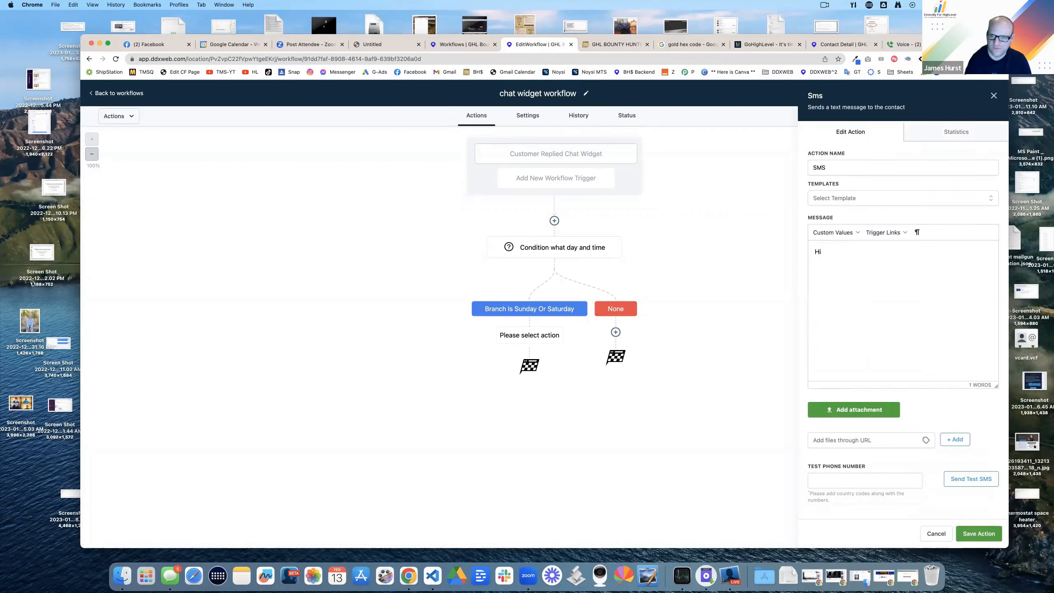
click(853, 234)
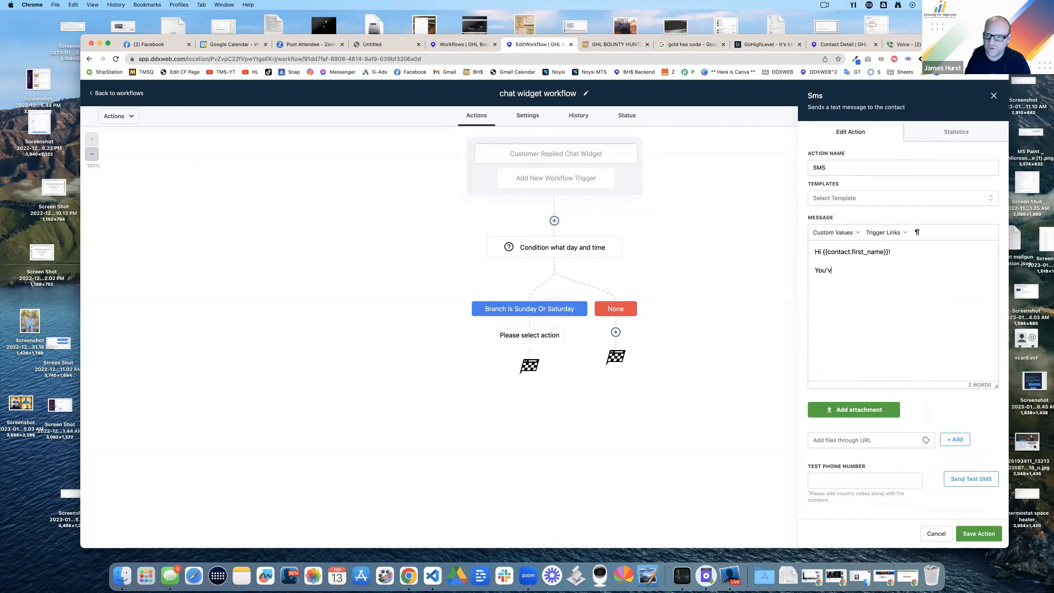
text(e reached out our AFte)
text(ter Hours FAQ Chat Bot.)
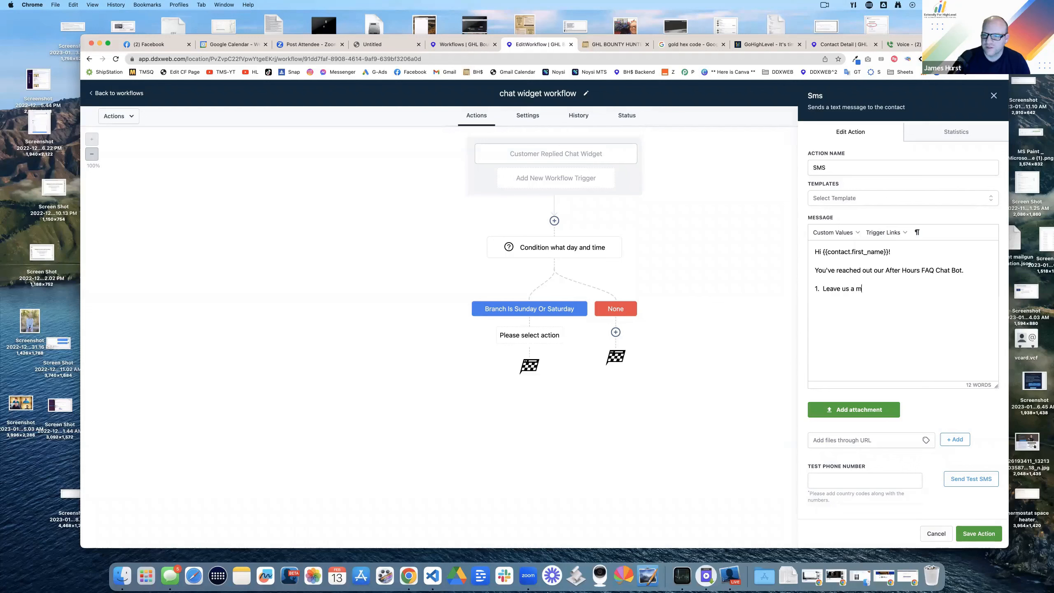
text(essage.)
key(Return)
text(2. Get our)
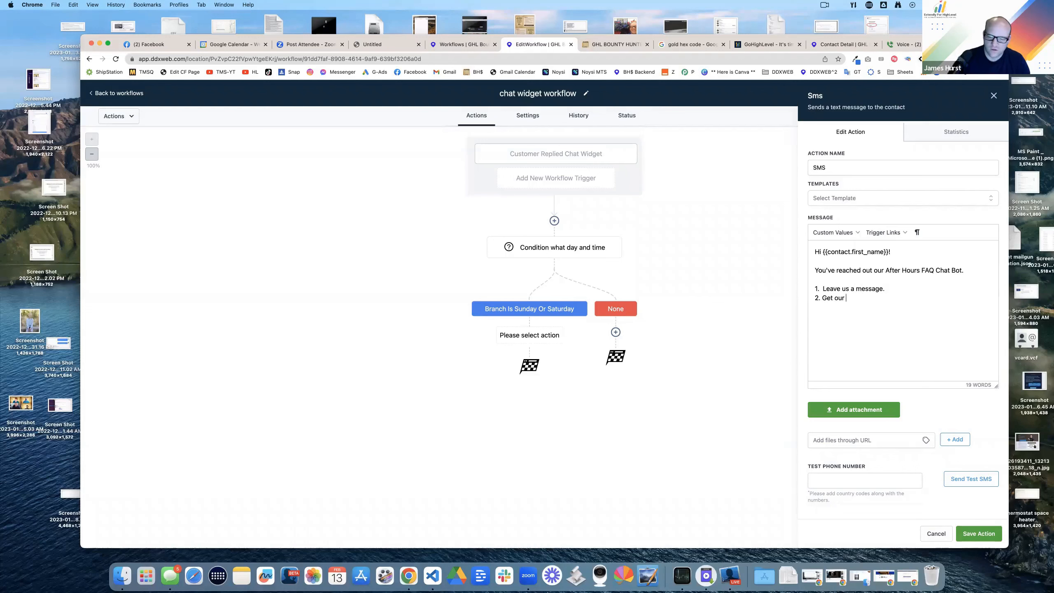
text( Business Hours)
key(Return)
text(3.)
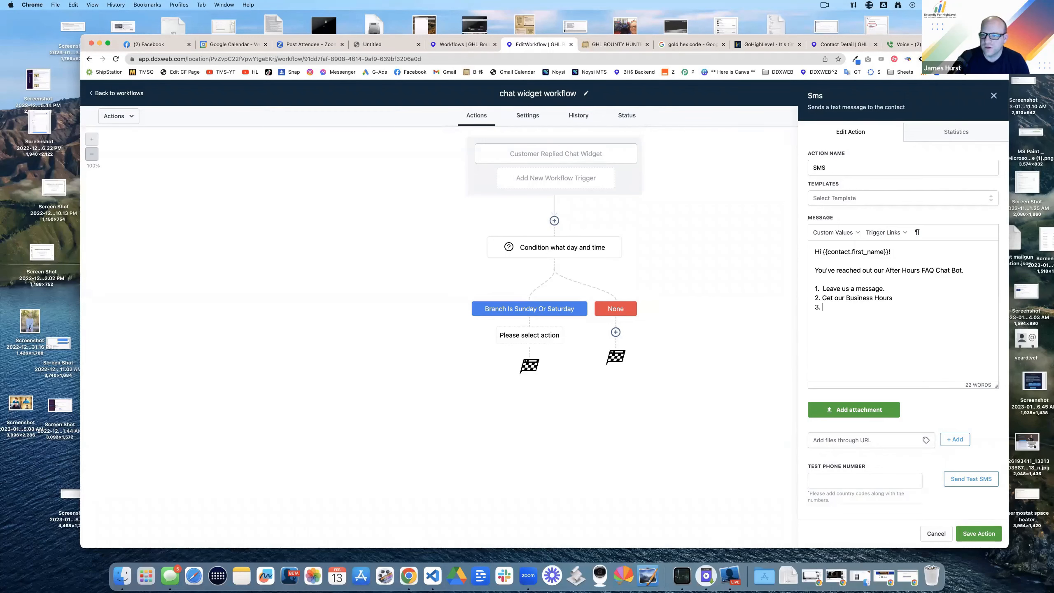
text( Book an Appointment)
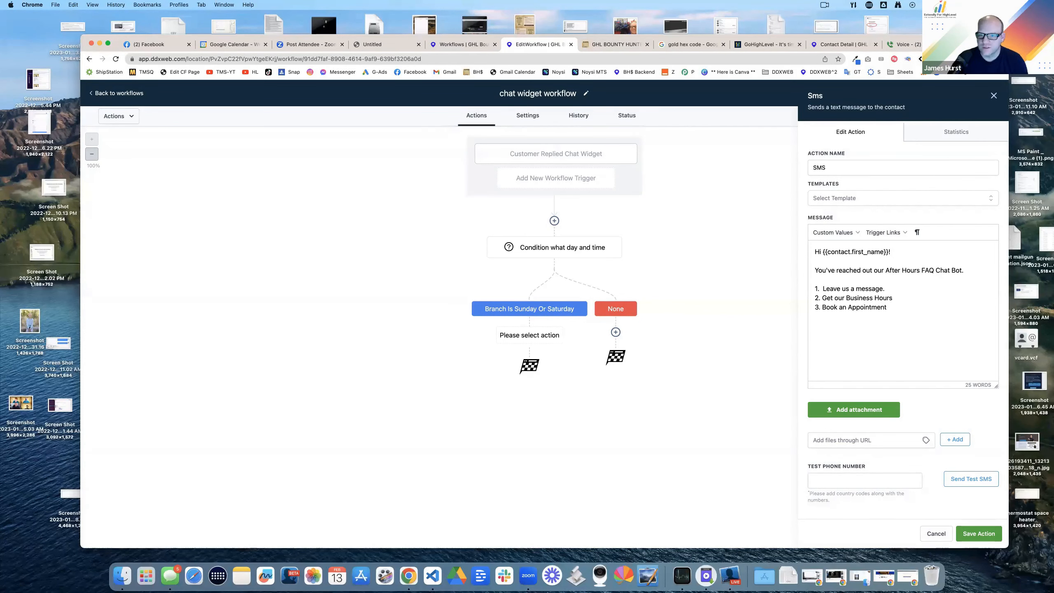
click(891, 168)
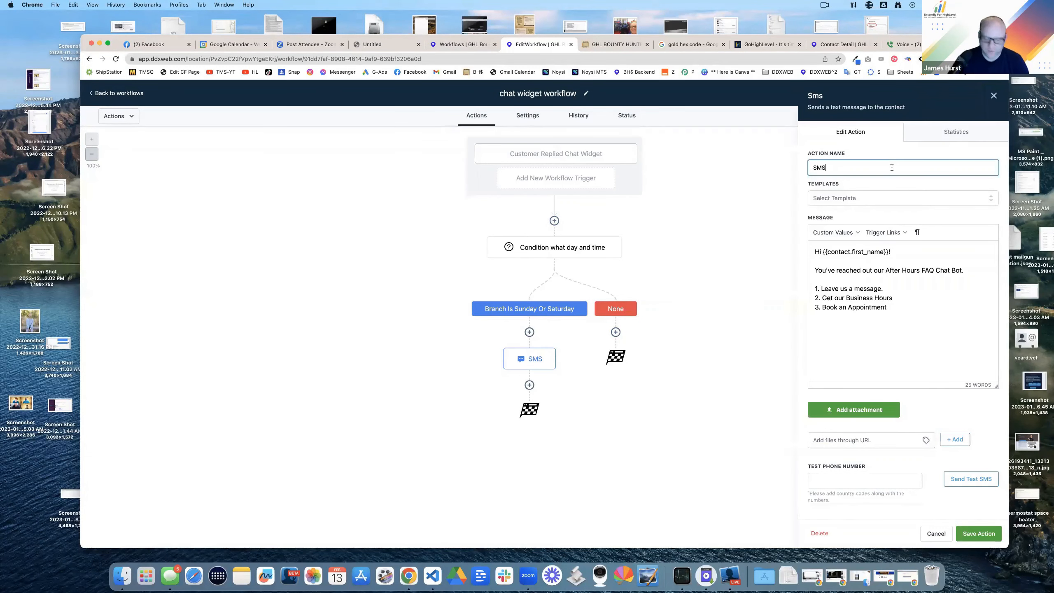
Step: Name the step 'SMS -- 3 Options' and copy it to the None branch
text(-- 3 Options)
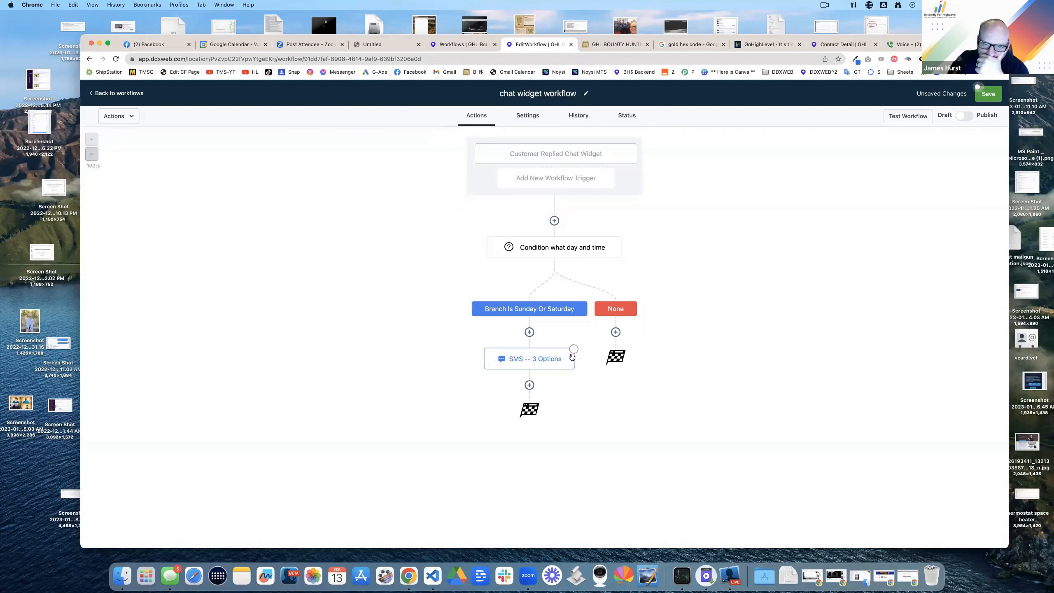
click(574, 353)
click(642, 377)
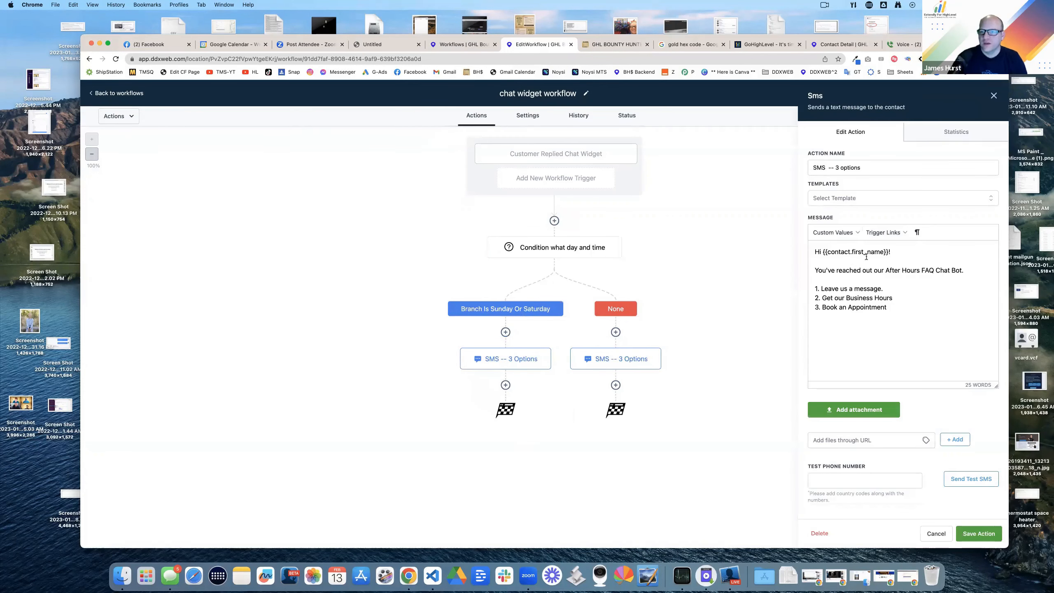
Step: In the copy, drop 'After Hours' and make option 1 'Get in Touch With a Live Agent ASAP', then save
click(884, 270)
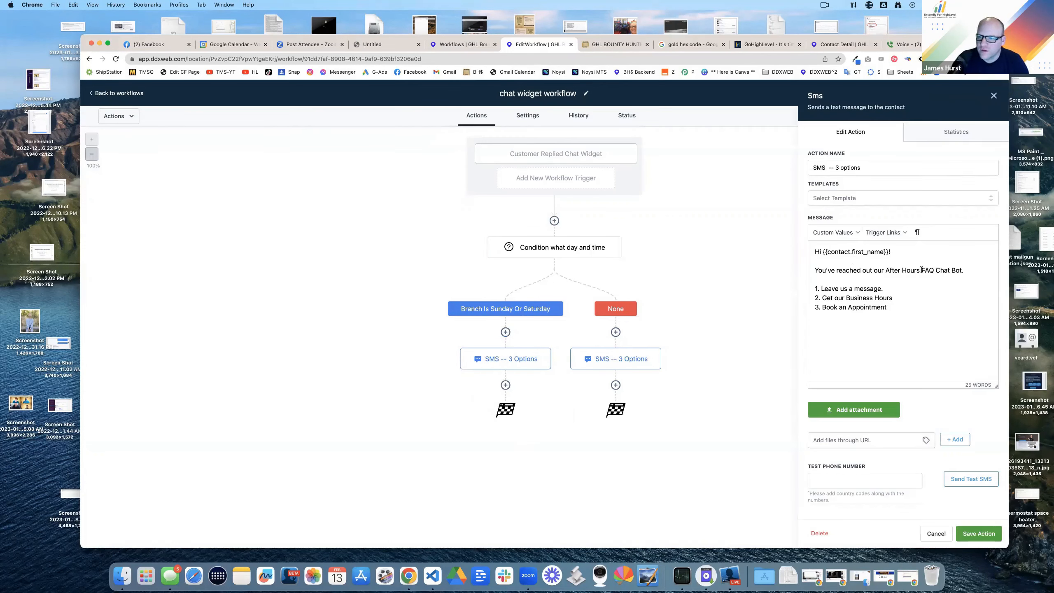
key(BackSpace)
key(BackSpace)
key(BackSpace)
key(BackSpace)
key(BackSpace)
key(BackSpace)
key(BackSpace)
key(BackSpace)
key(BackSpace)
key(BackSpace)
key(BackSpace)
key(BackSpace)
key(BackSpace)
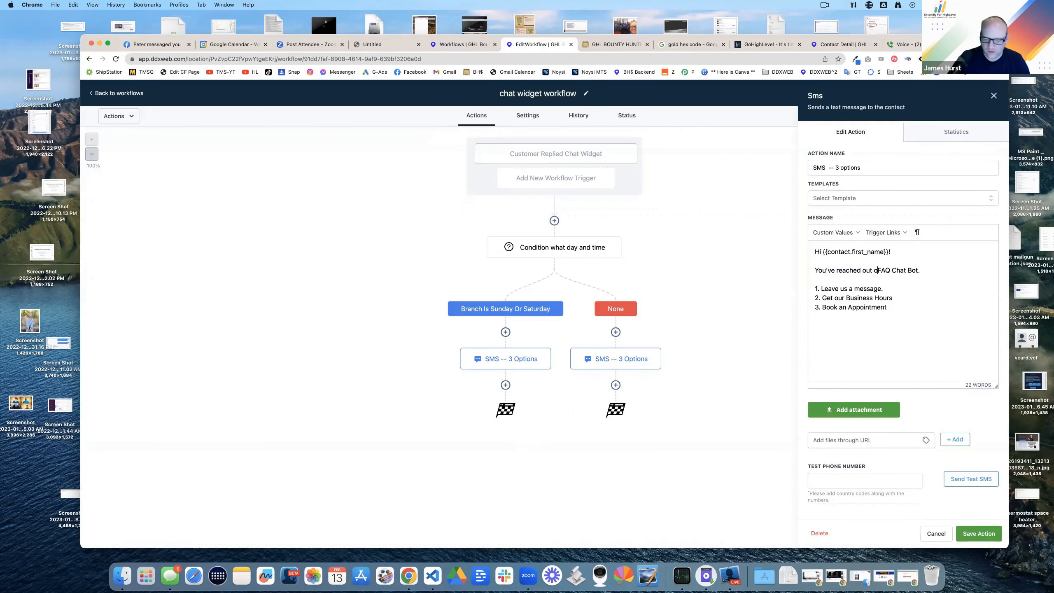
drag(883, 289, 821, 288)
key(BackSpace)
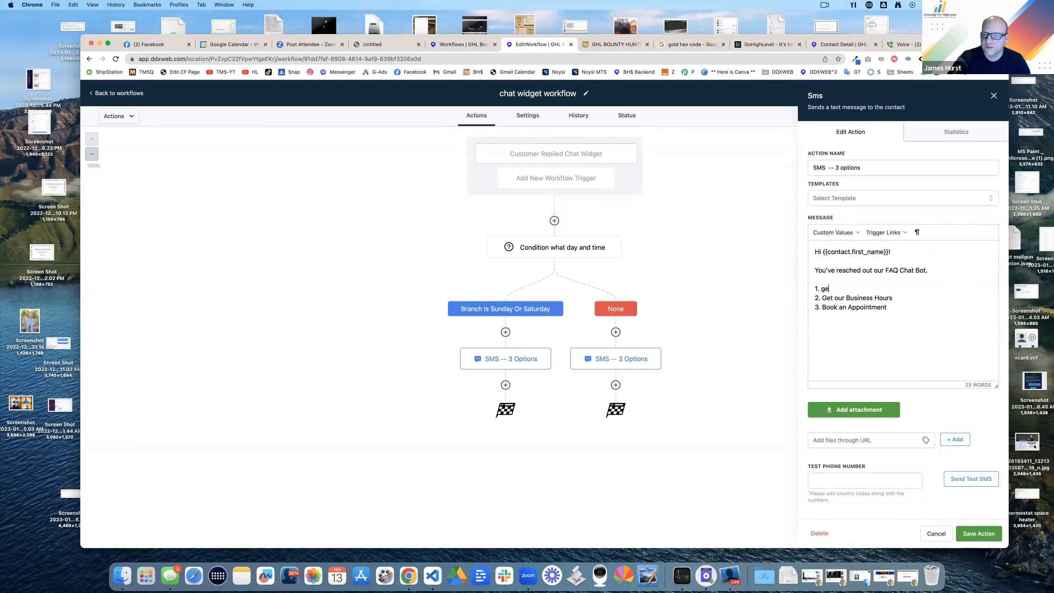
text(Get in )
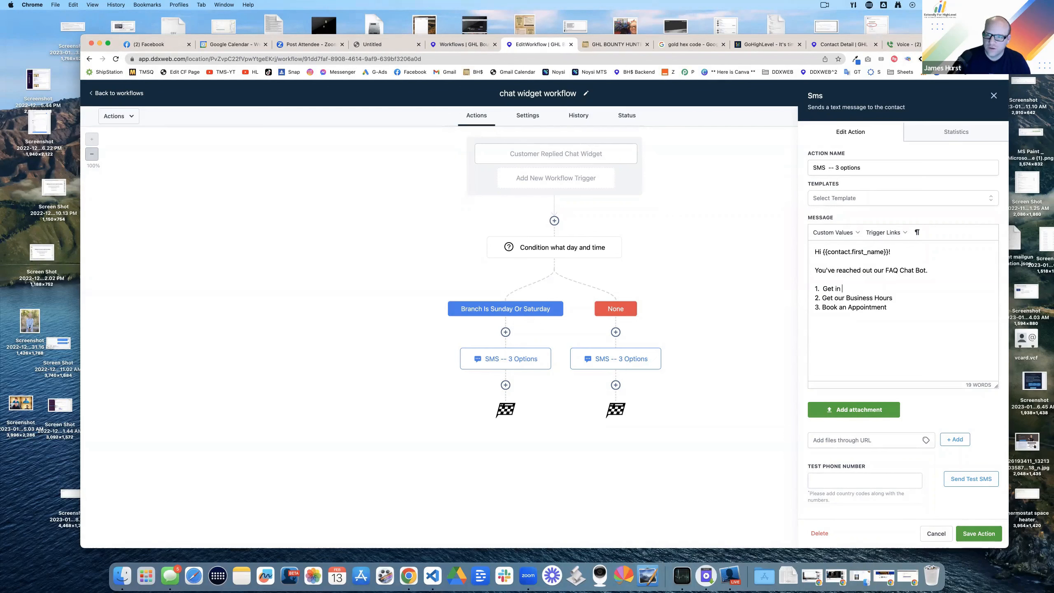
text(Touch With a Live Agent ASAP)
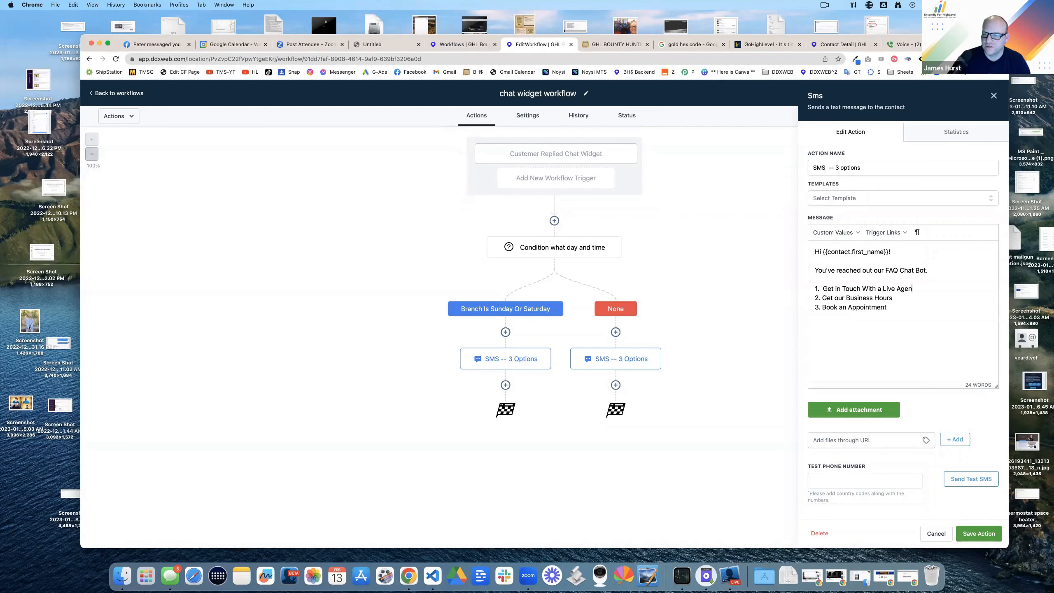
key(Down)
key(Down)
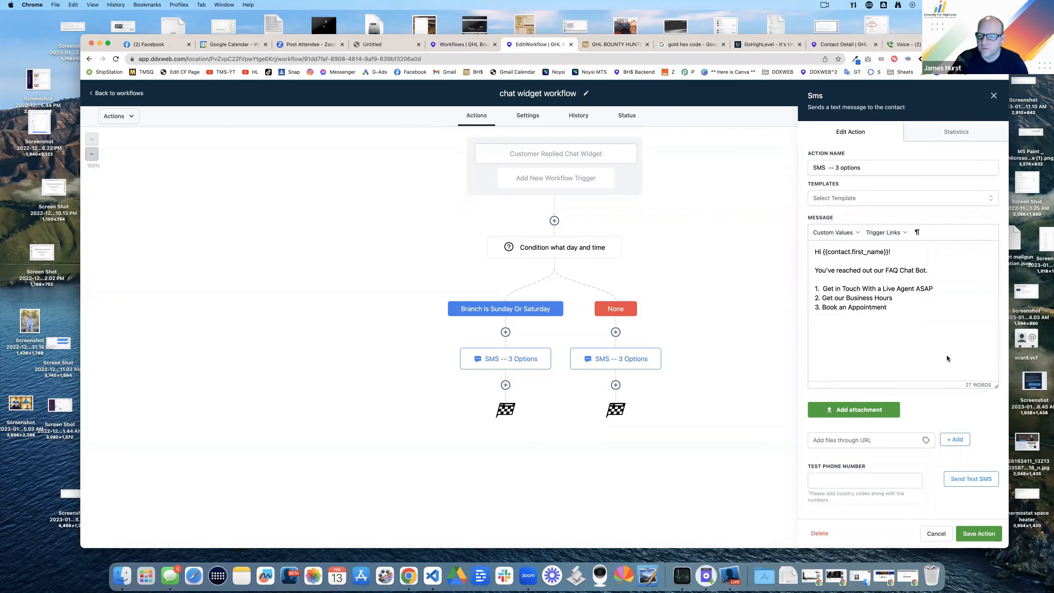
click(979, 533)
click(505, 385)
Step: Add a wait for the contact's reply with a 10-minute timeout
text(wa)
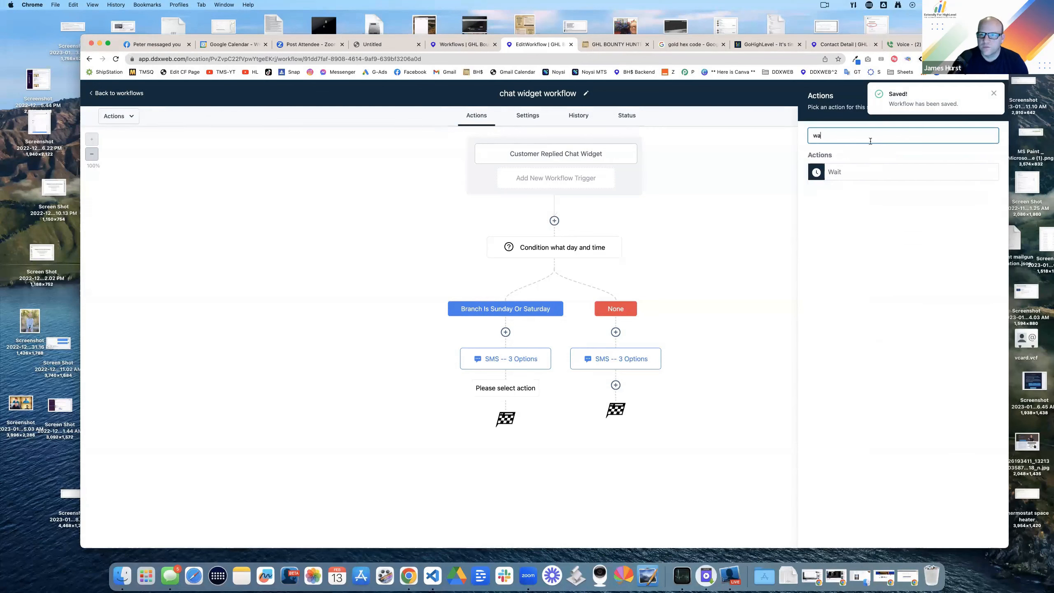
click(834, 173)
double_click(671, 286)
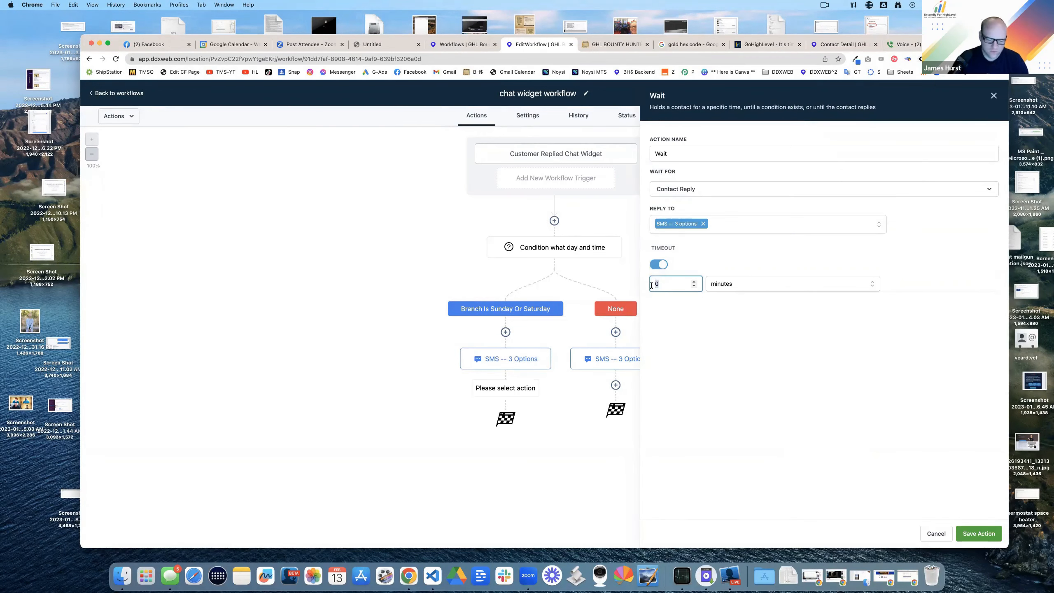
text(10)
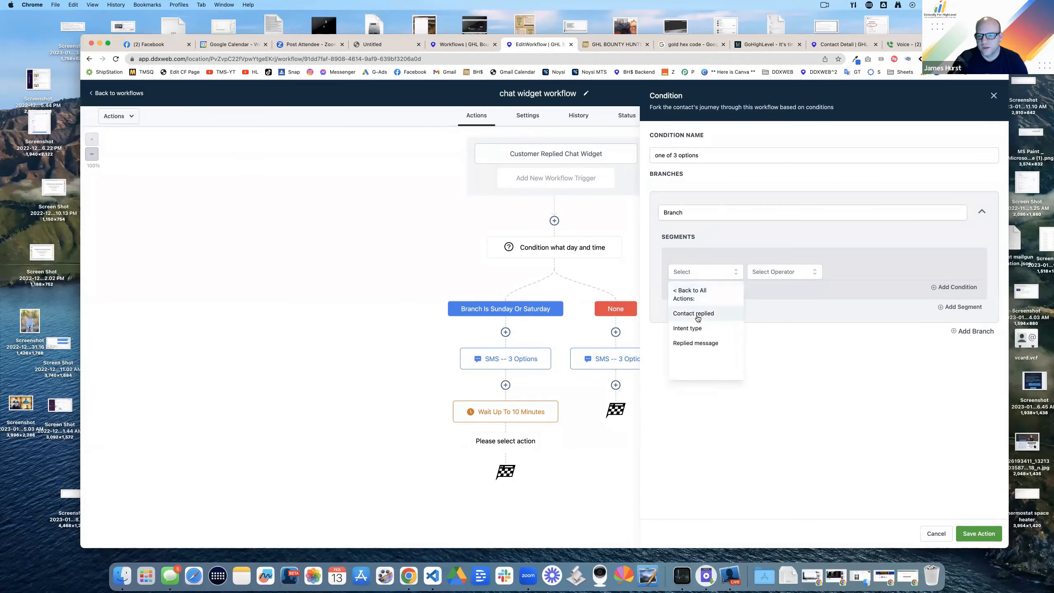
Step: Add a 'Which number did they choose' condition checking whether the Replied message Contains a value
click(695, 343)
click(783, 271)
click(763, 320)
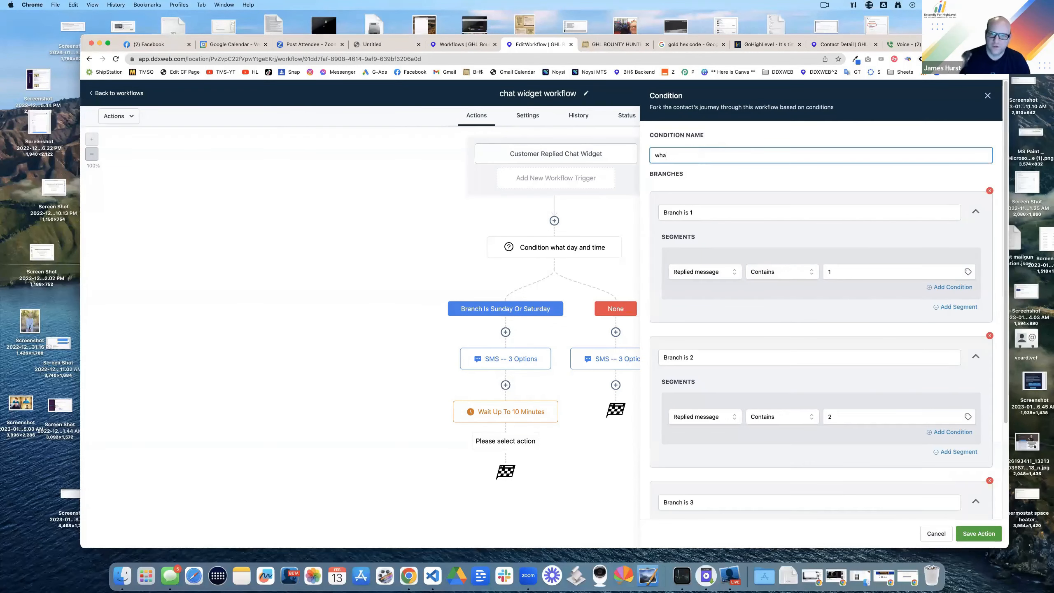
key(BackSpace)
text(ich number did they )
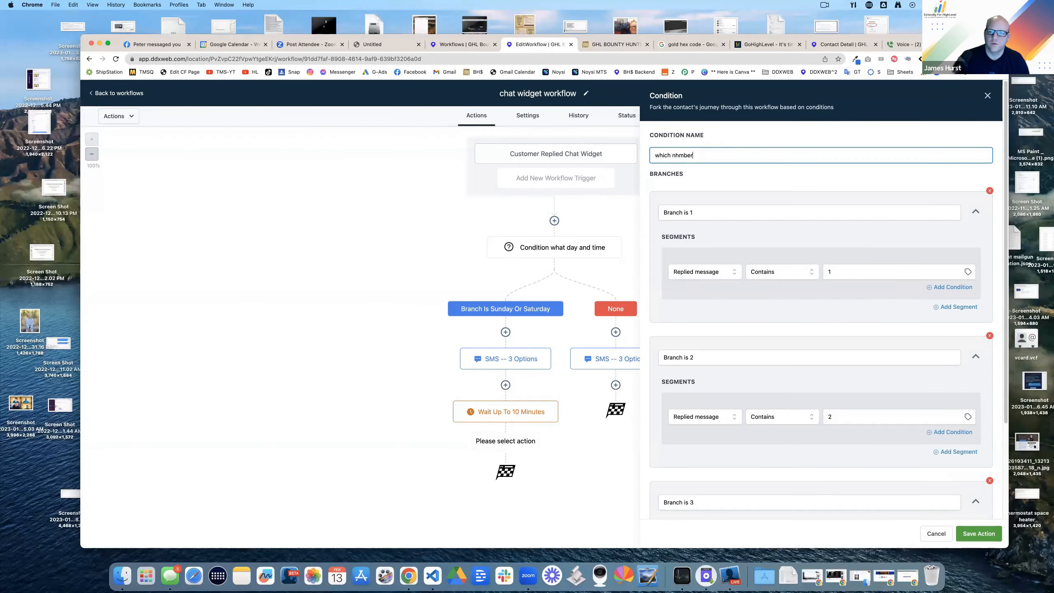
text(choose)
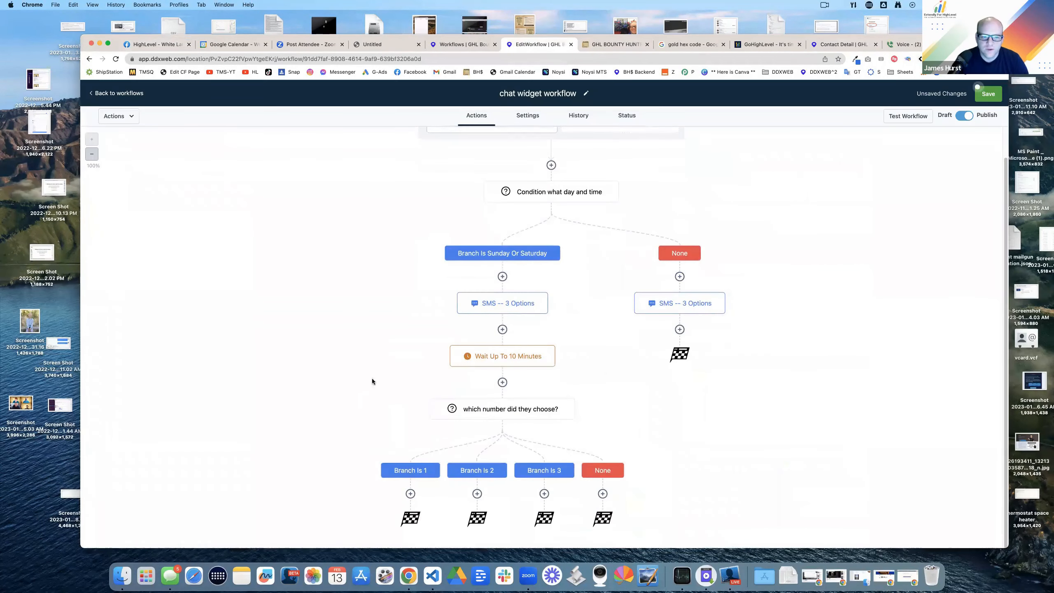
Step: Rewrite the message of the SMS under Branch Is 1 and save it
click(502, 303)
click(993, 95)
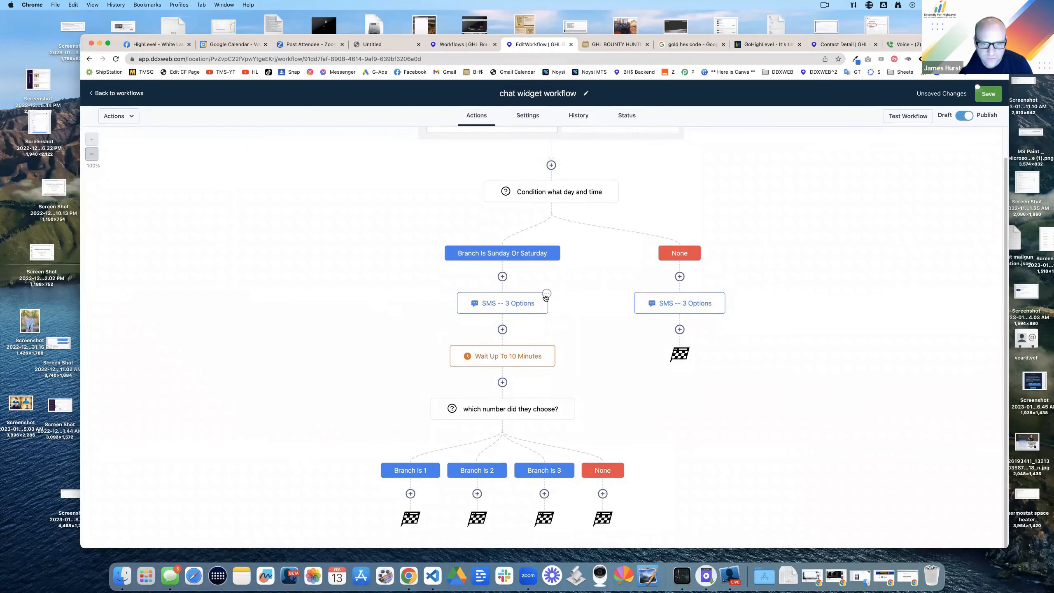
click(546, 294)
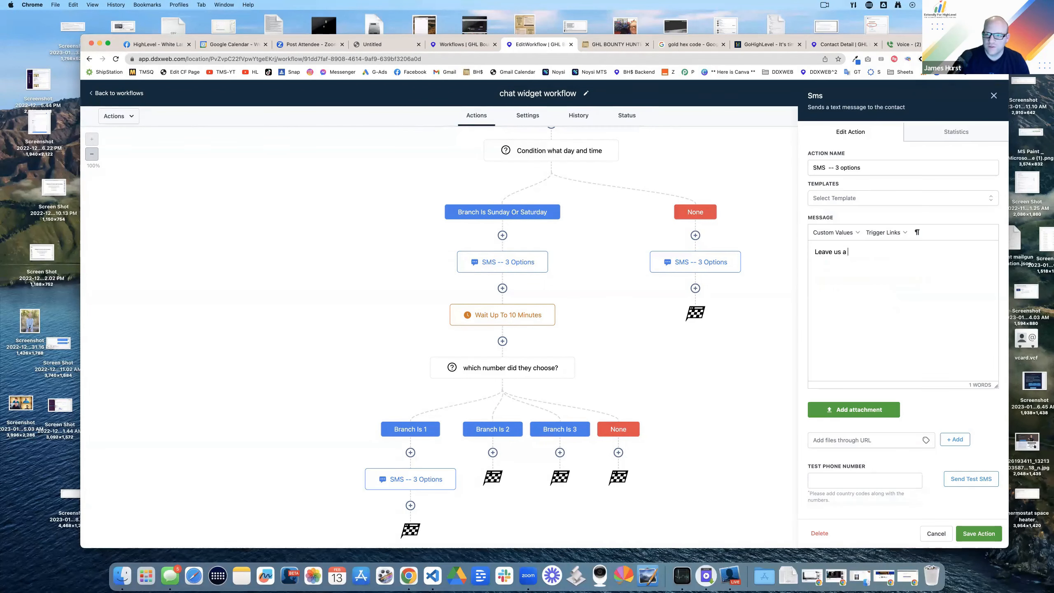
text(me)
key(BackSpace)
key(super+BackSpace)
text(great)
key(super+BackSpace)
text(You)
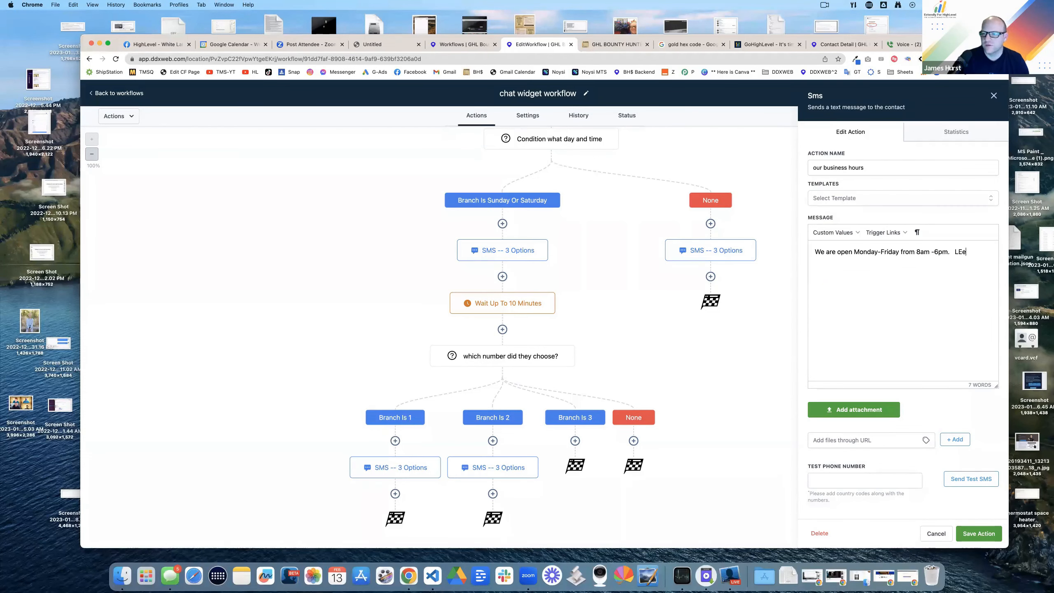
click(978, 533)
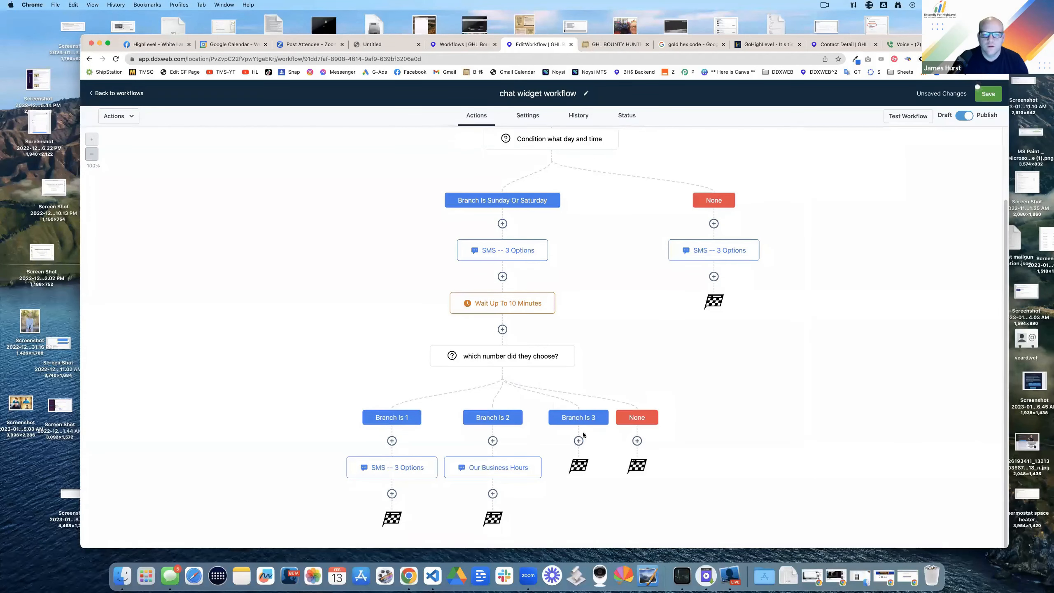
Step: Add a 10-minute wait for a reply after SMS Leave Message
click(509, 257)
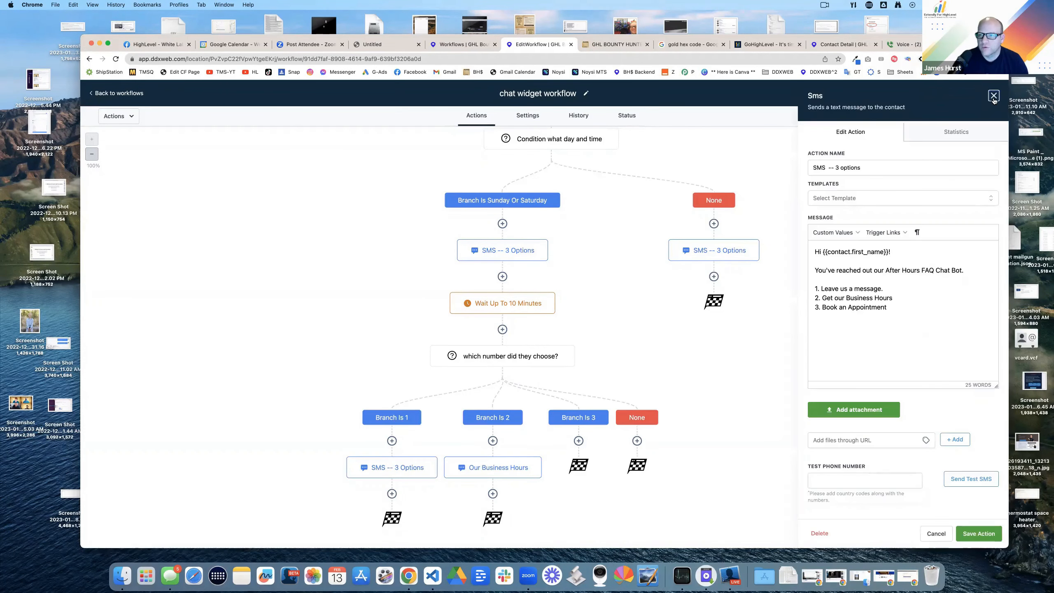
click(795, 310)
click(413, 468)
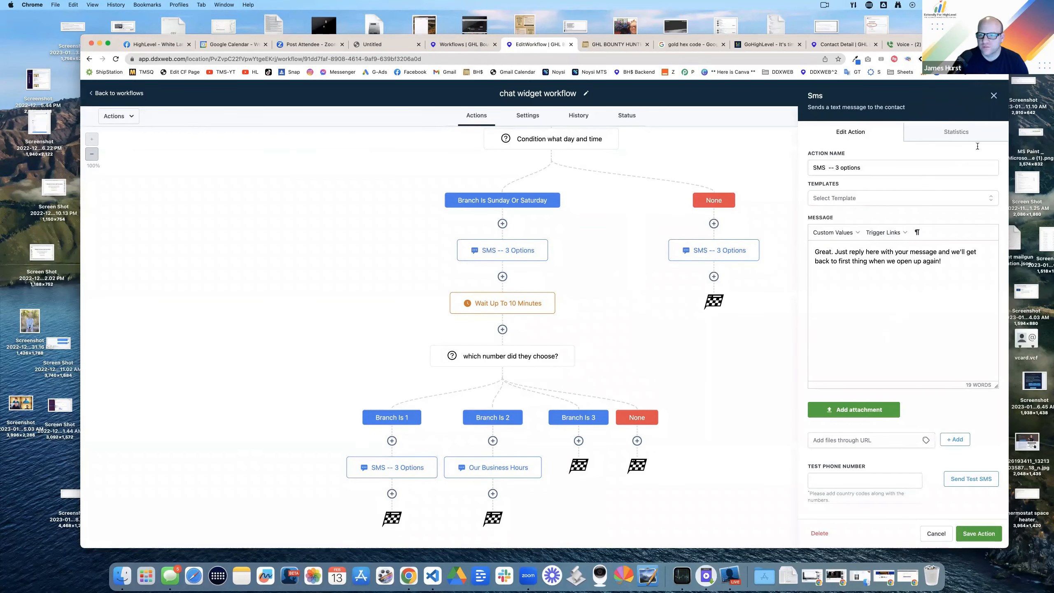
click(994, 97)
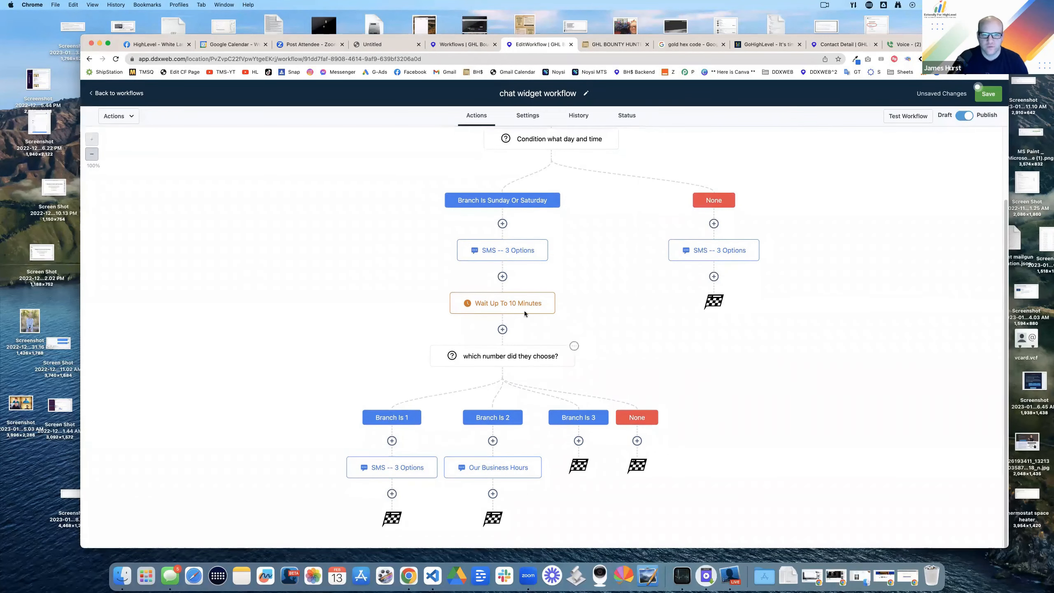
click(498, 307)
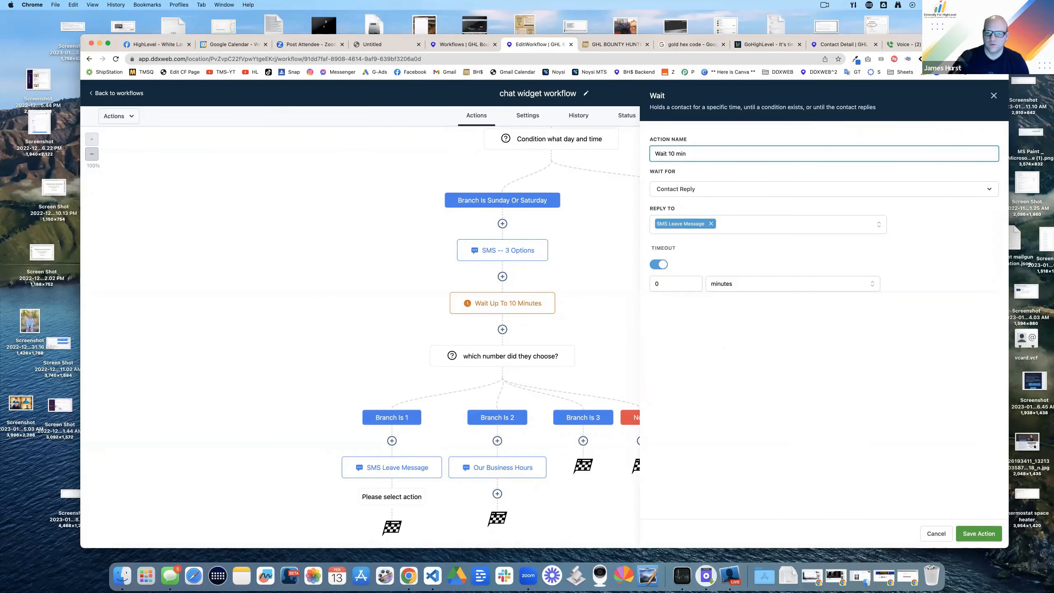
click(978, 533)
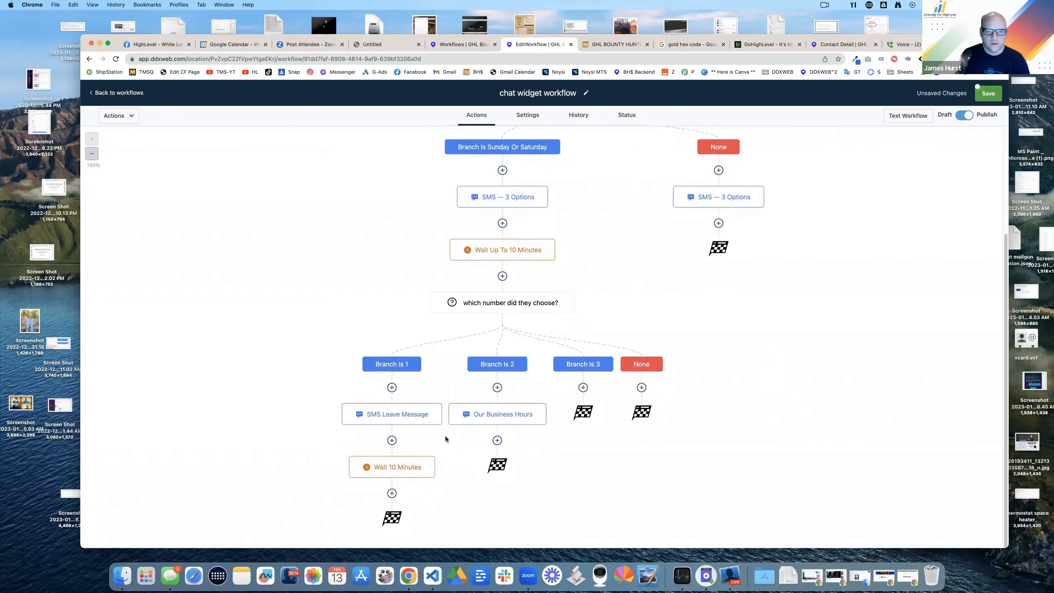
Step: Add a 'did they reply?' condition whose 'yes they replied' branch checks Contact replied is Yes
click(391, 493)
text(did they)
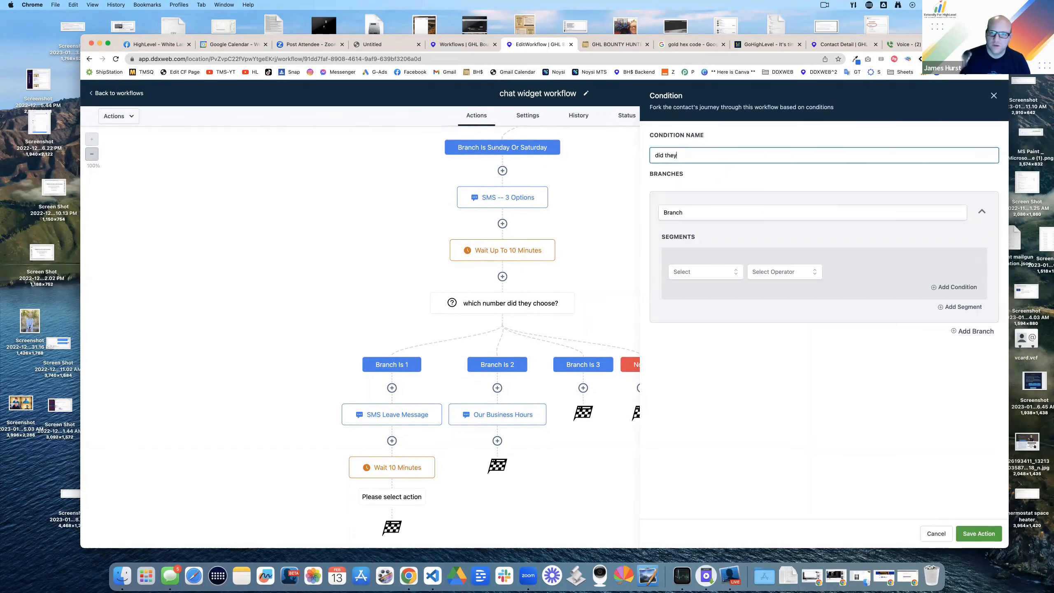
text( reply?)
click(718, 212)
text(yes they replied)
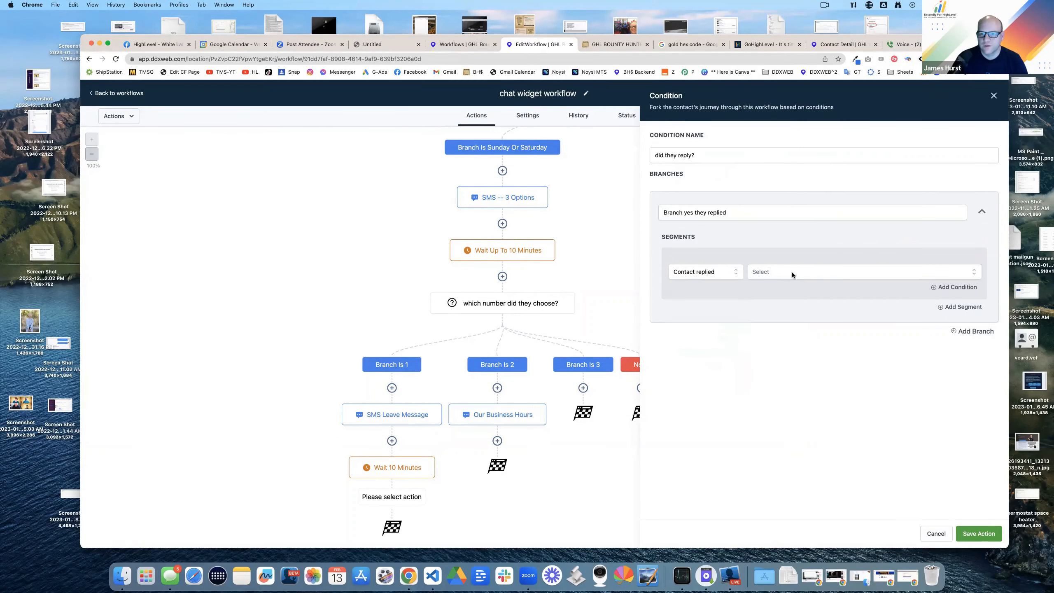
click(791, 273)
click(793, 313)
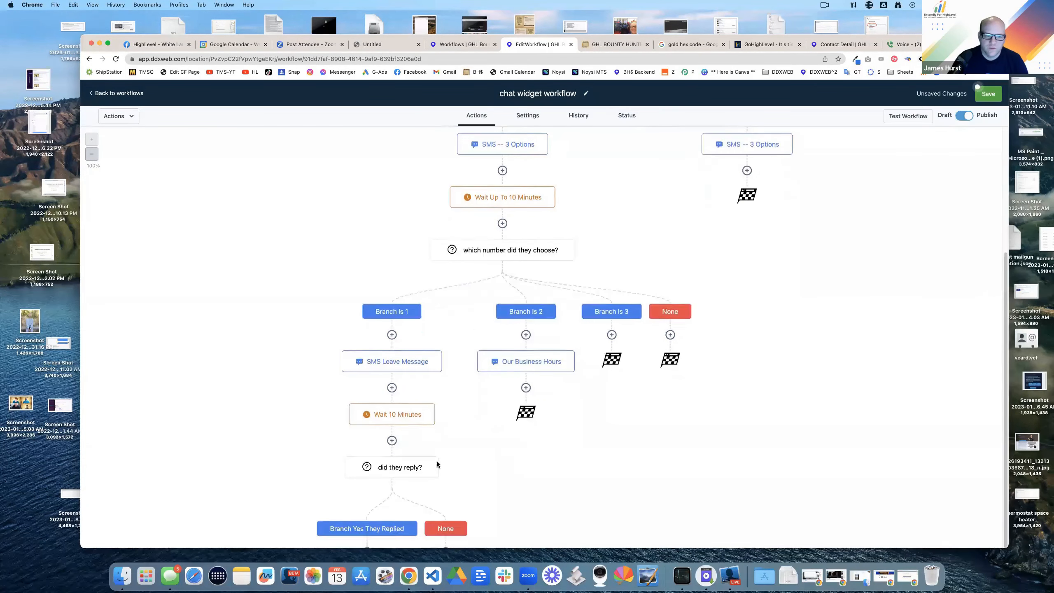
Step: Add an Internal Notification with the reply's message body and an After Hours Contact task due in 1 day
scroll(437, 460, down, 3)
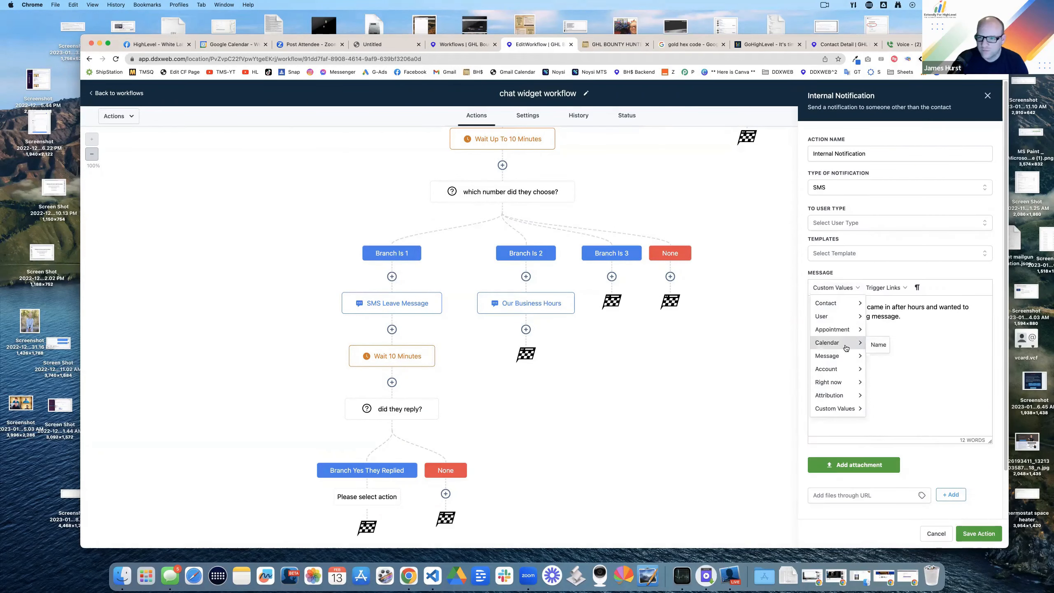
mouse_move(842, 356)
click(896, 358)
click(978, 533)
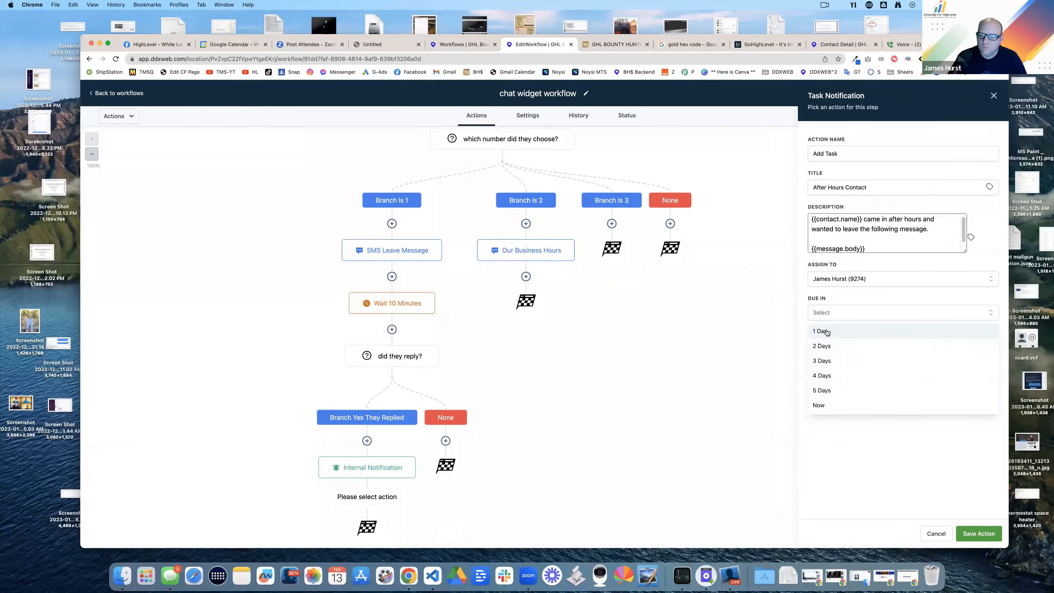
click(828, 330)
click(965, 539)
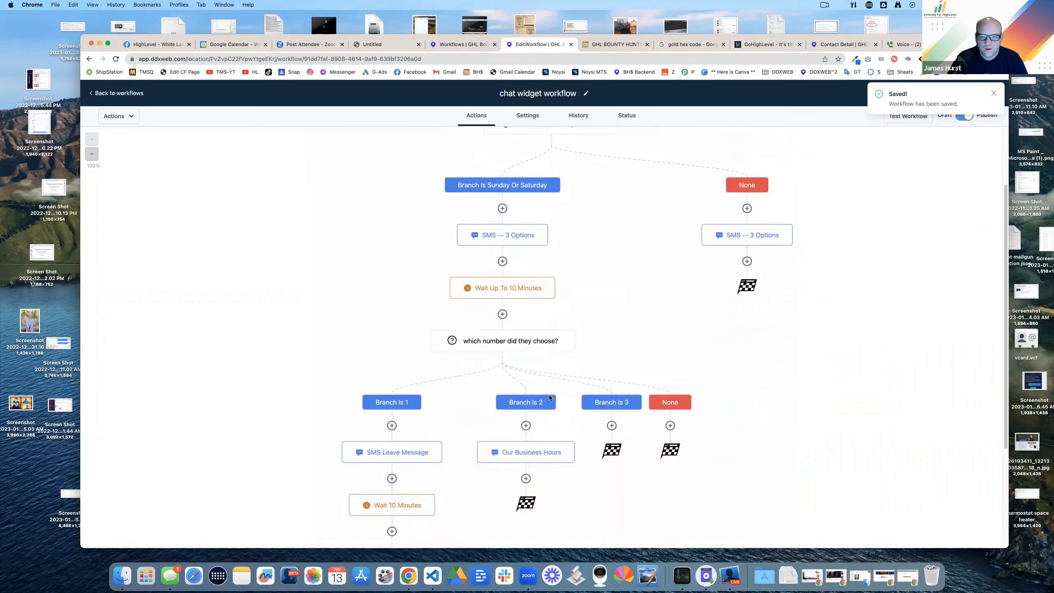
Step: Copy the Our Business Hours SMS to Branch Is 3 and rename the copy 'appointment'
click(564, 451)
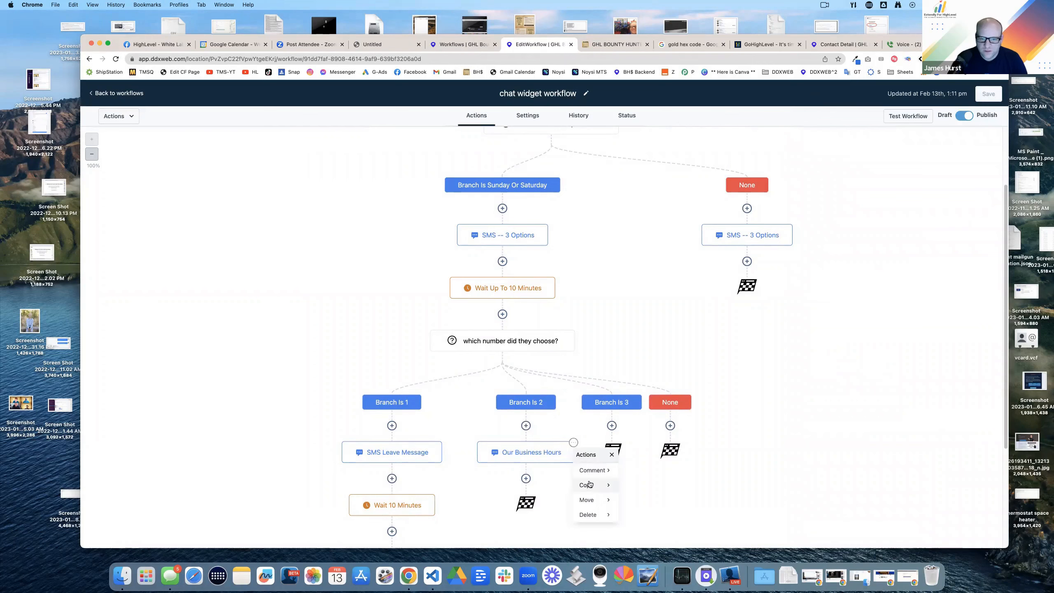
click(587, 485)
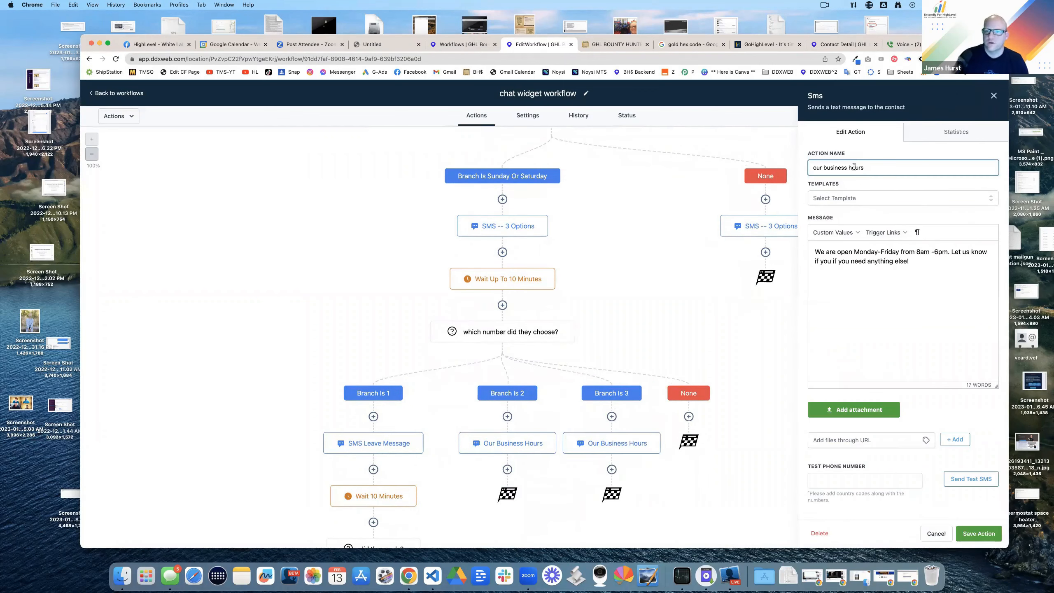
triple_click(854, 167)
text(appointment)
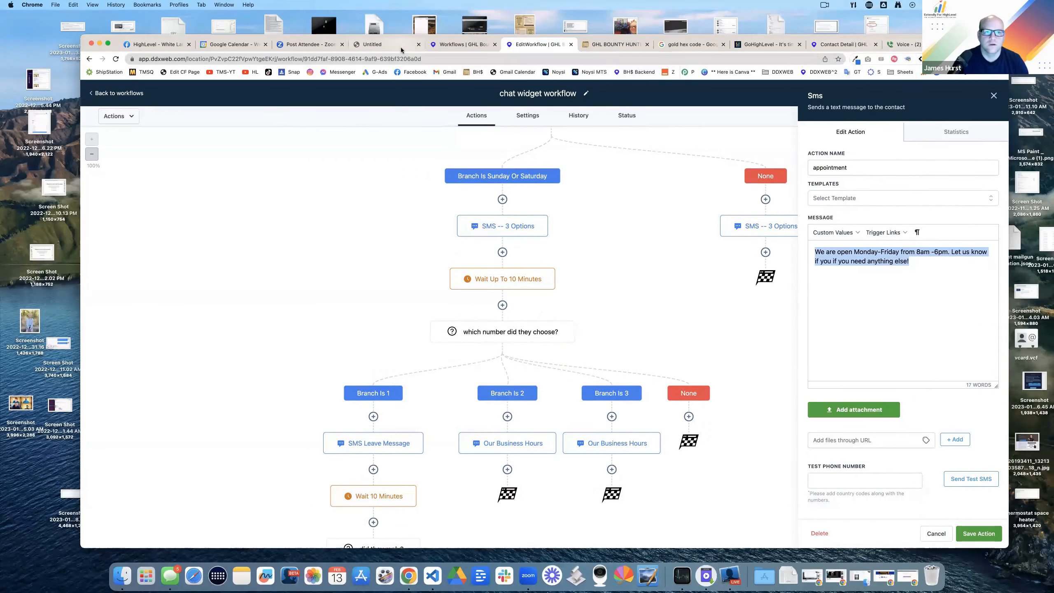
Step: Write 'can book an appointment here!' with the ghlbountyhunters.com/appointments link and 'Let us know if you need anything else'
click(401, 45)
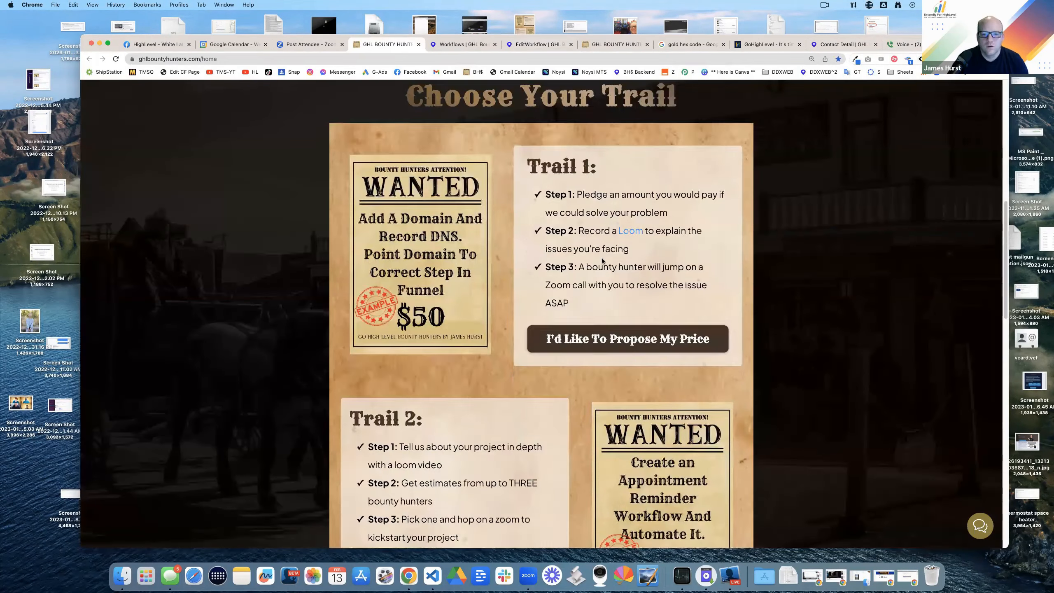
scroll(602, 260, down, 8)
scroll(604, 175, up, 4)
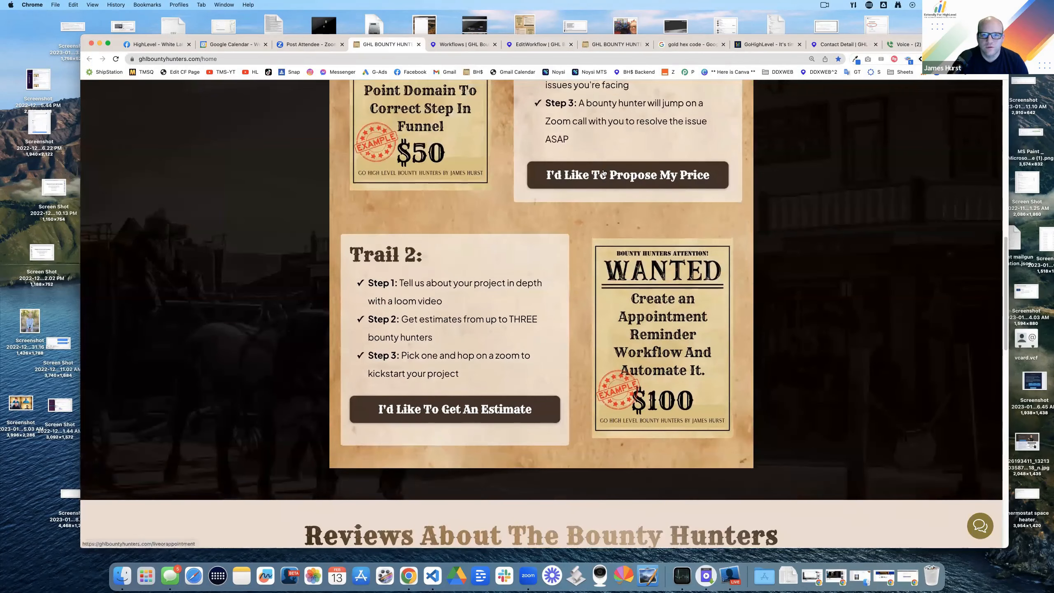
click(606, 176)
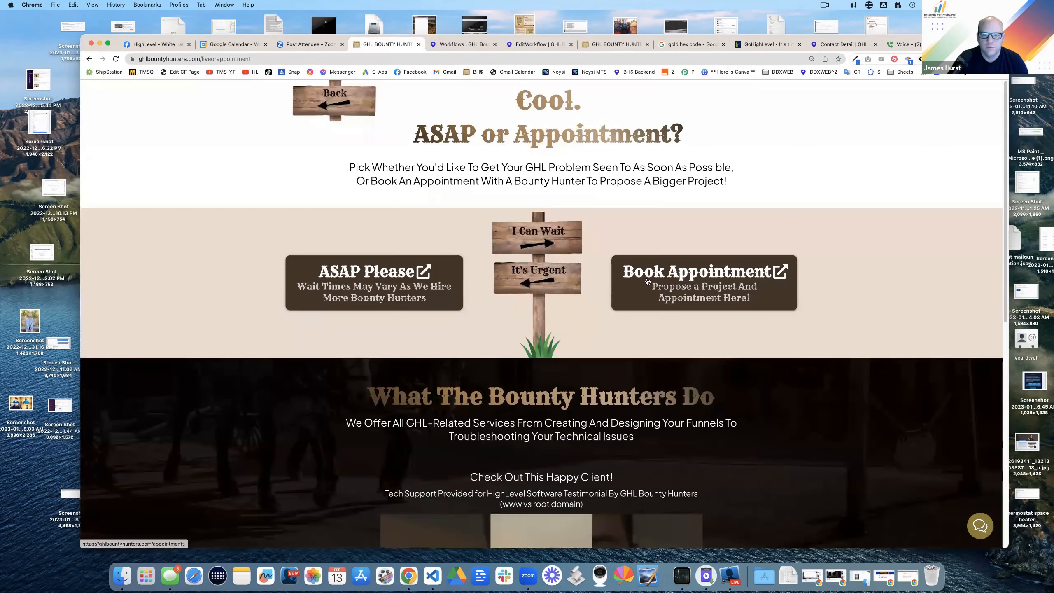
click(649, 285)
click(340, 61)
key(ctrl+c)
click(539, 44)
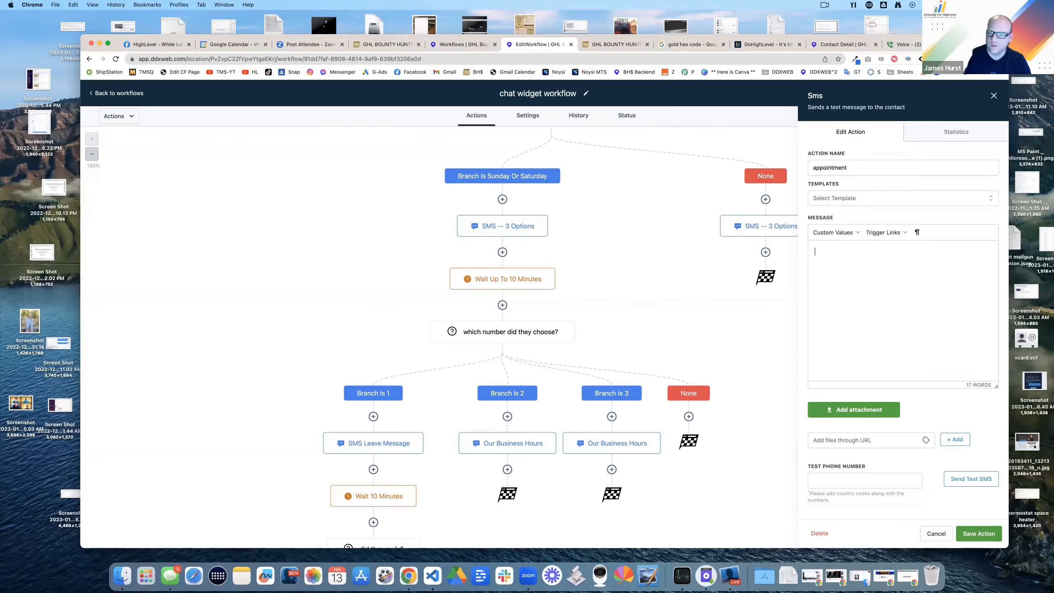
text(can book an appoint)
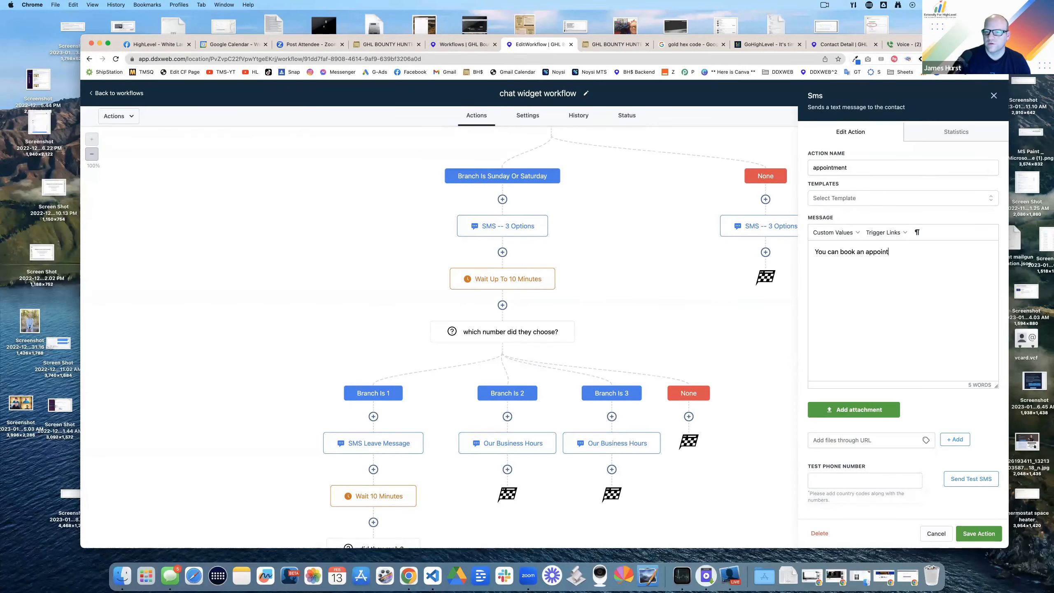
text(ment here!)
key(ctrl+v)
key(Return)
key(Return)
text(Let us know if)
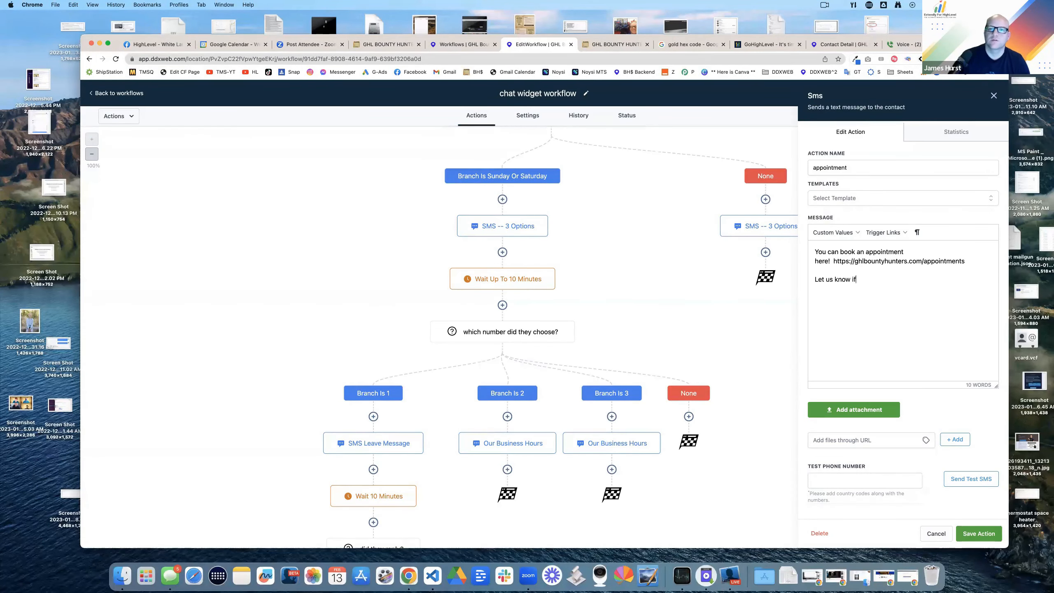
text( you need anything elsel)
Step: Save the appointment SMS and rename the office-hours options SMS to mention office hours
click(780, 291)
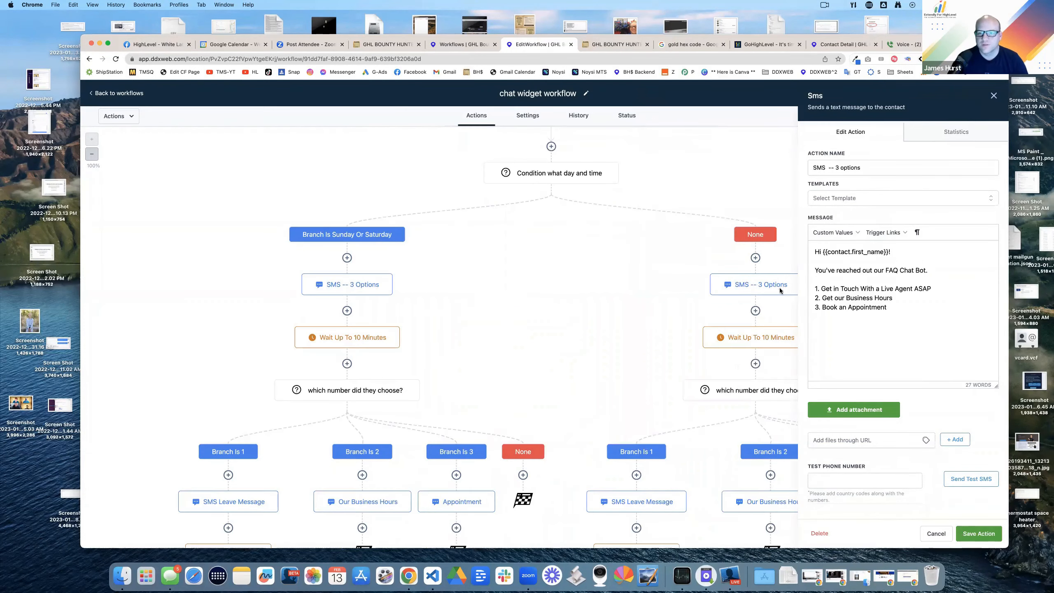
click(878, 169)
text(during of)
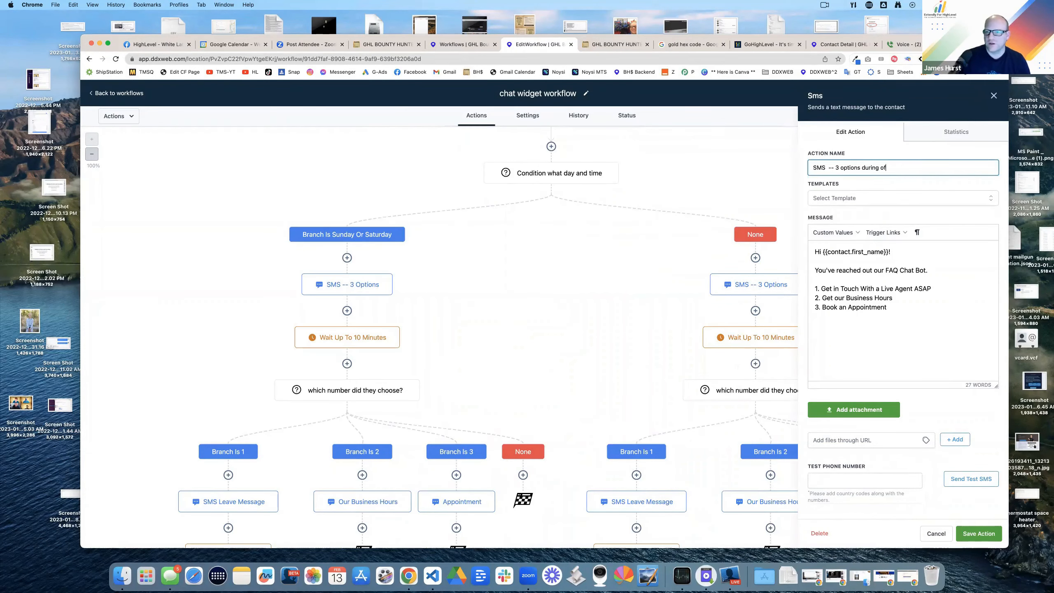
text(fcie h)
Step: Review the which-number condition, office-hours wait, options SMS and SMS Leave Message settings
click(764, 395)
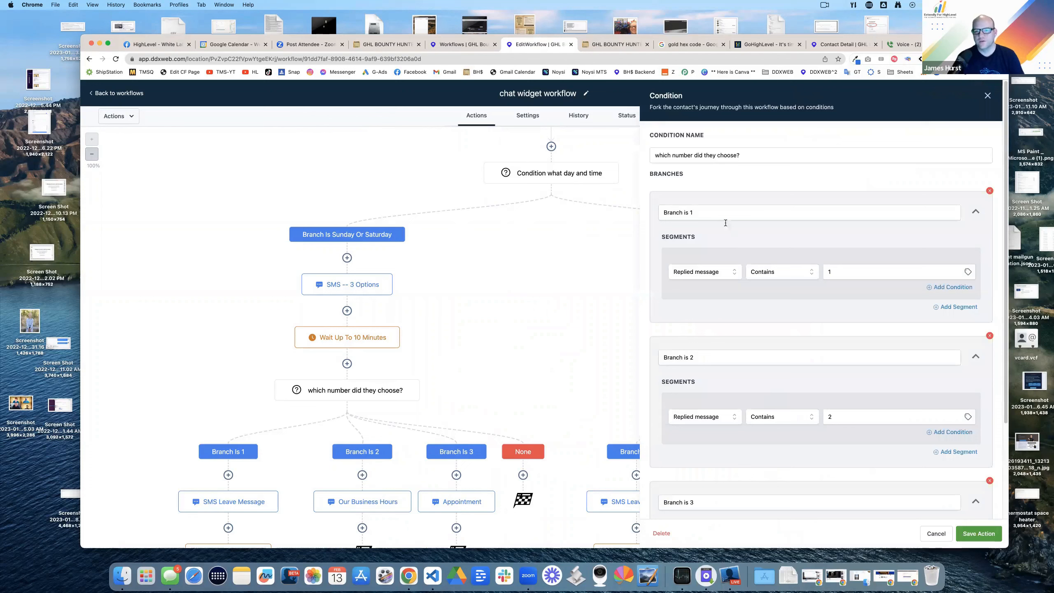
click(988, 95)
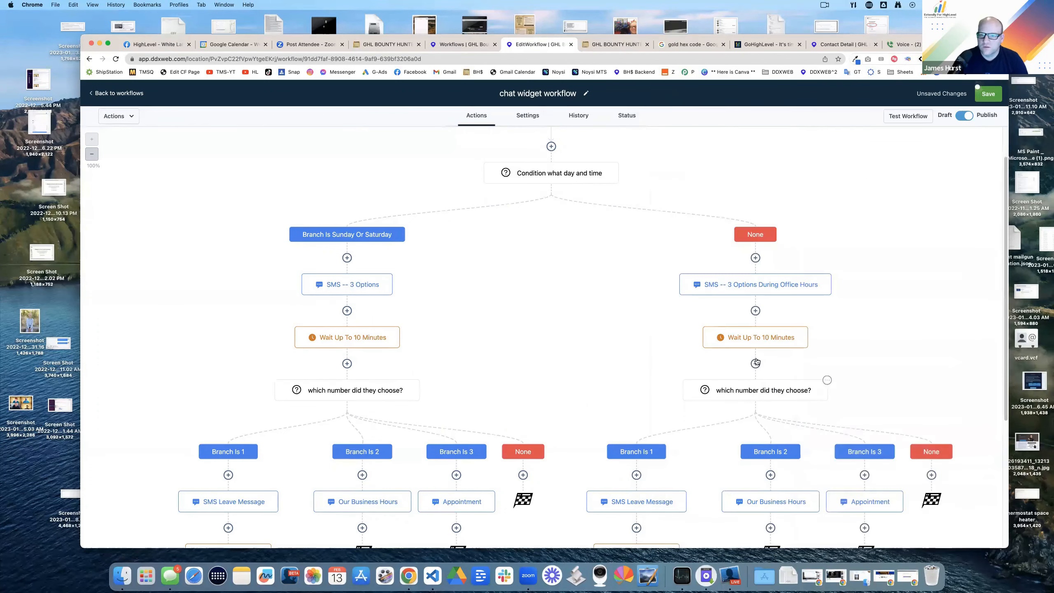
click(759, 338)
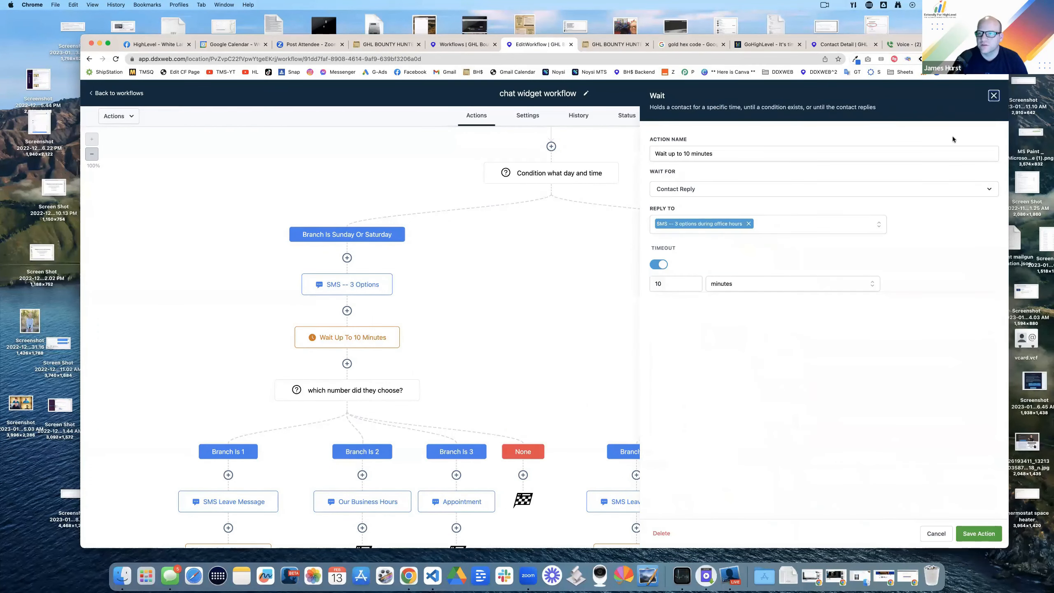
click(991, 96)
scroll(594, 252, down, 8)
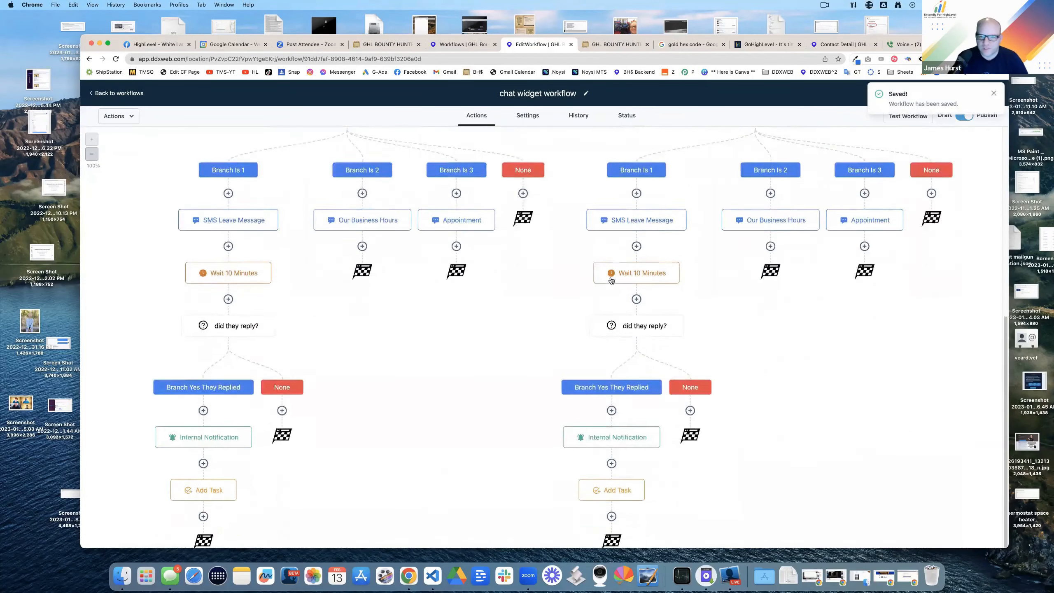
scroll(611, 277, up, 5)
scroll(732, 250, down, 1)
click(750, 154)
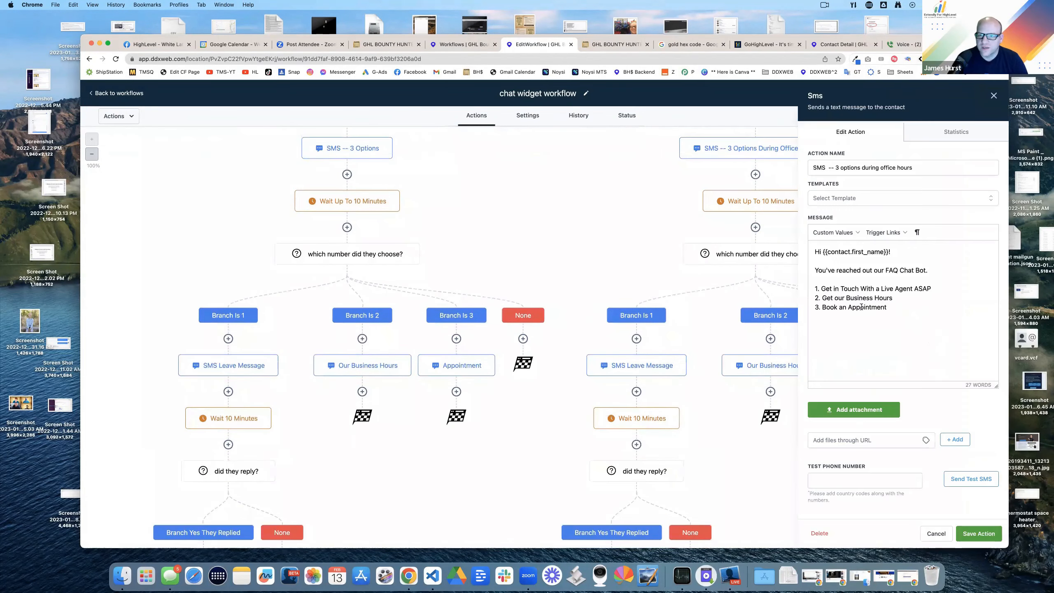
click(994, 96)
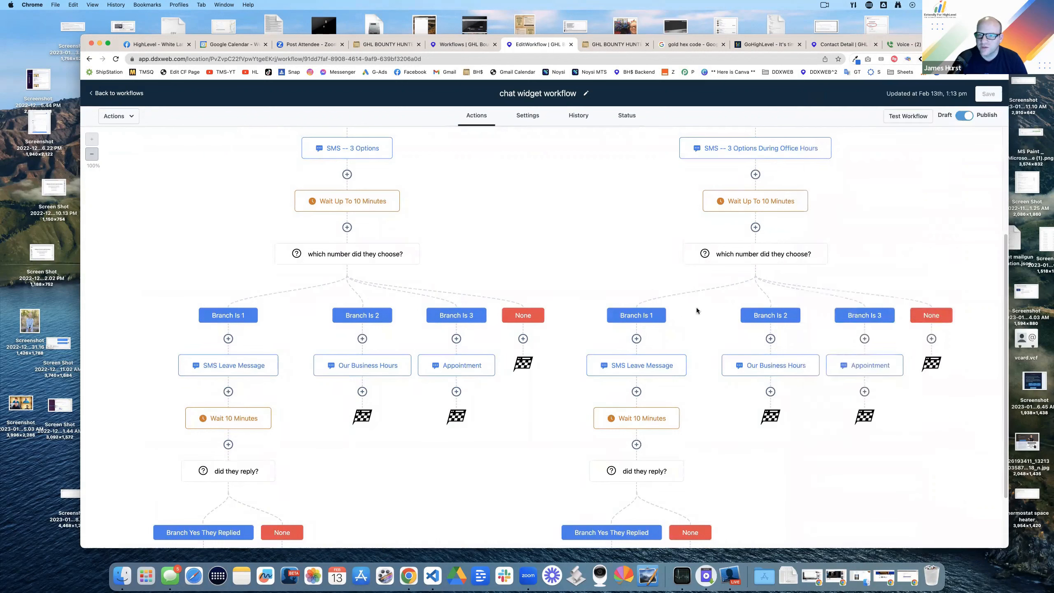
scroll(696, 310, down, 1)
click(647, 358)
click(994, 96)
scroll(691, 335, down, 5)
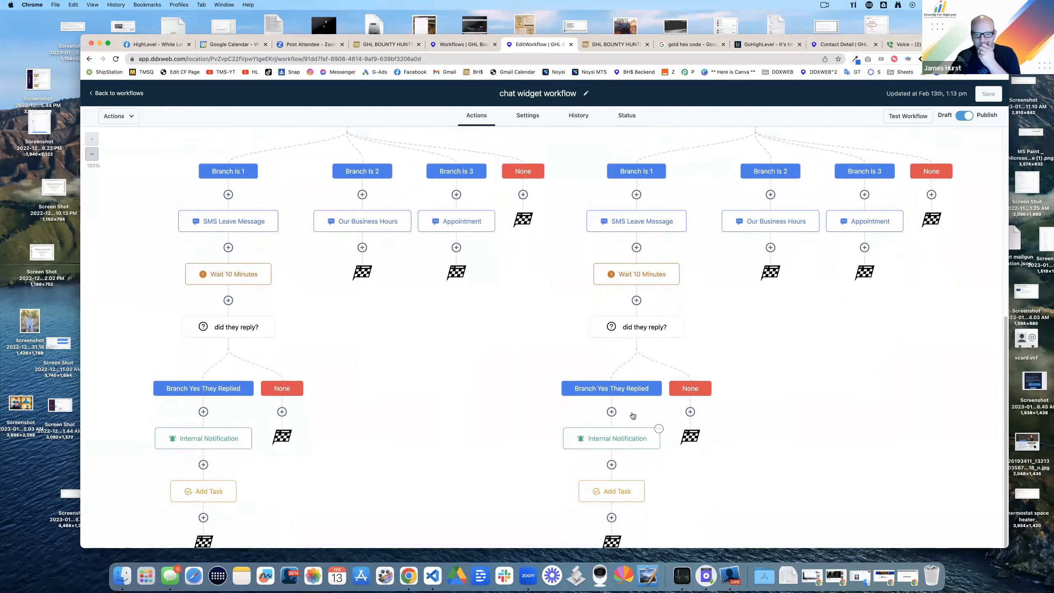
Step: Move the Internal Notification step directly under the office-hours Branch Is 1
click(640, 438)
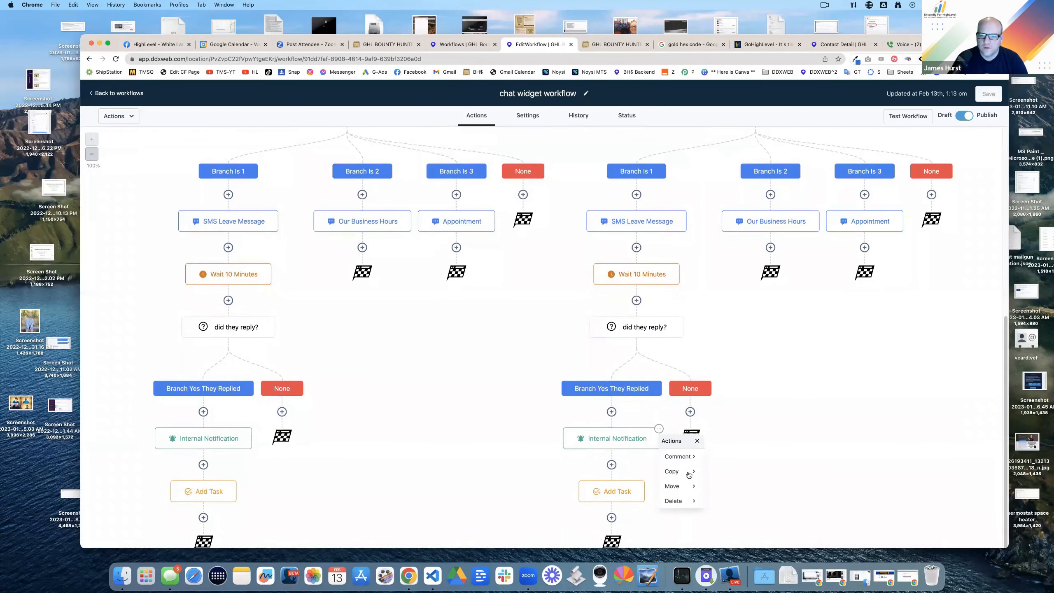
click(695, 485)
click(727, 456)
click(637, 194)
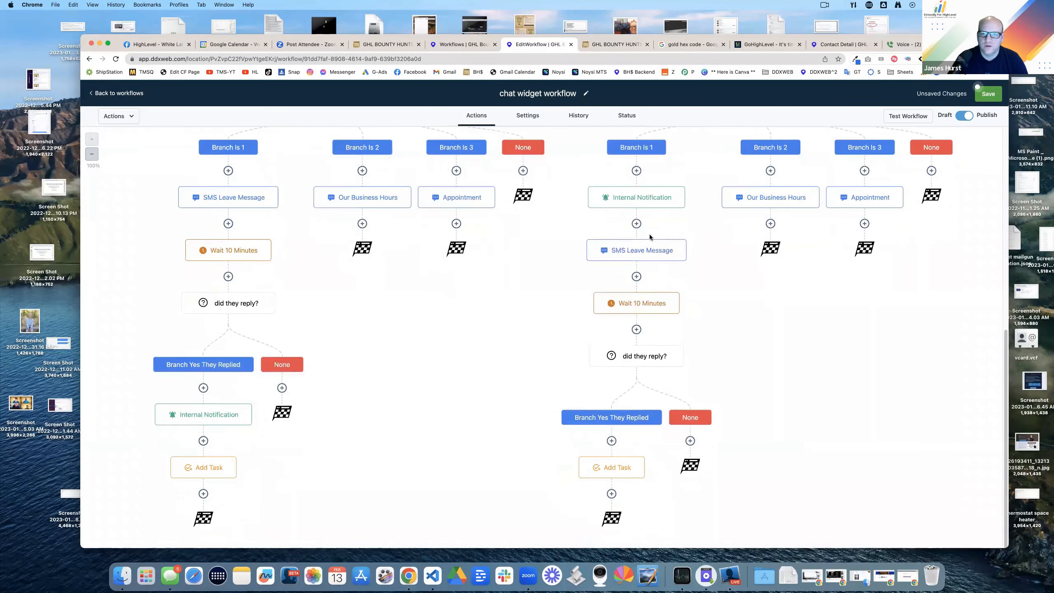
Step: Change the SMS Leave Message text to 'We have alerted the team, someone should be with' you
click(642, 250)
drag(932, 279, 814, 250)
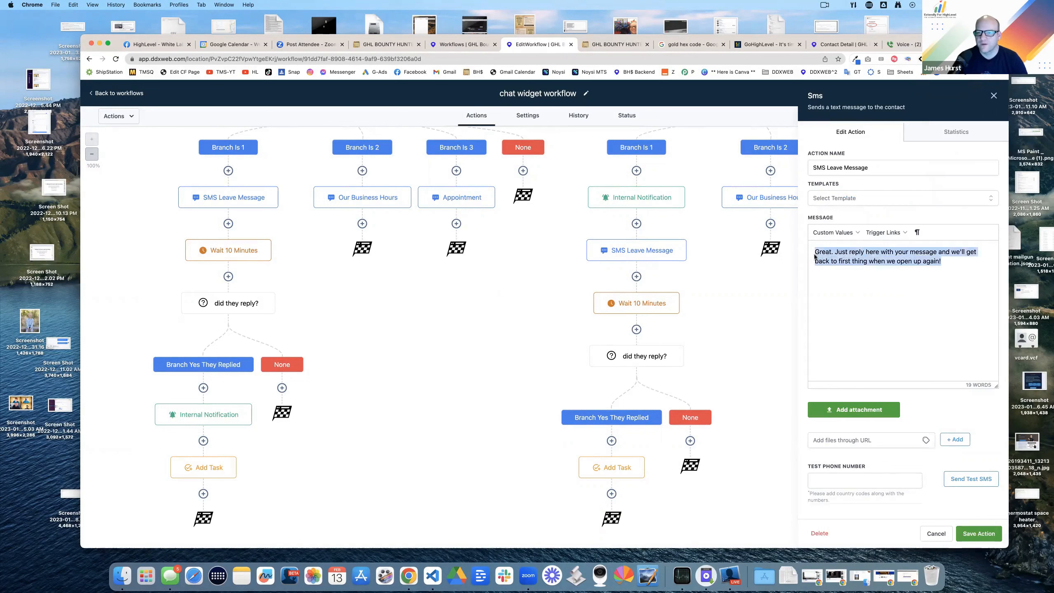
text(I have)
key(BackSpace)
key(BackSpace)
key(BackSpace)
key(BackSpace)
key(BackSpace)
key(BackSpace)
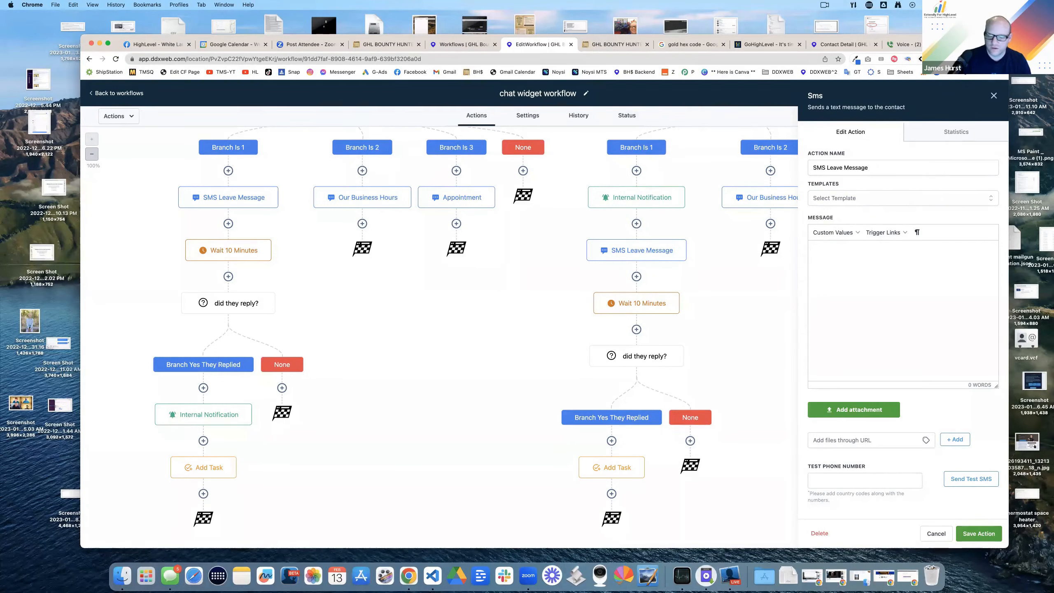
text(We have alerted the team and the next person that can he)
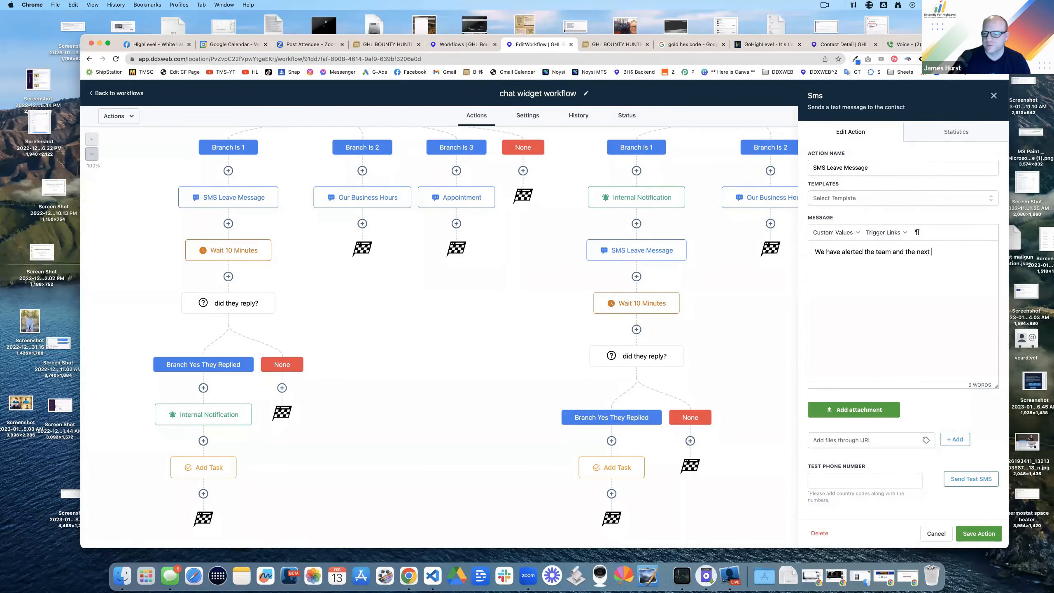
key(BackSpace)
key(BackSpace)
key(BackSpace)
key(BackSpace)
key(BackSpace)
key(BackSpace)
key(BackSpace)
key(BackSpace)
key(BackSpace)
key(BackSpace)
key(BackSpace)
key(BackSpace)
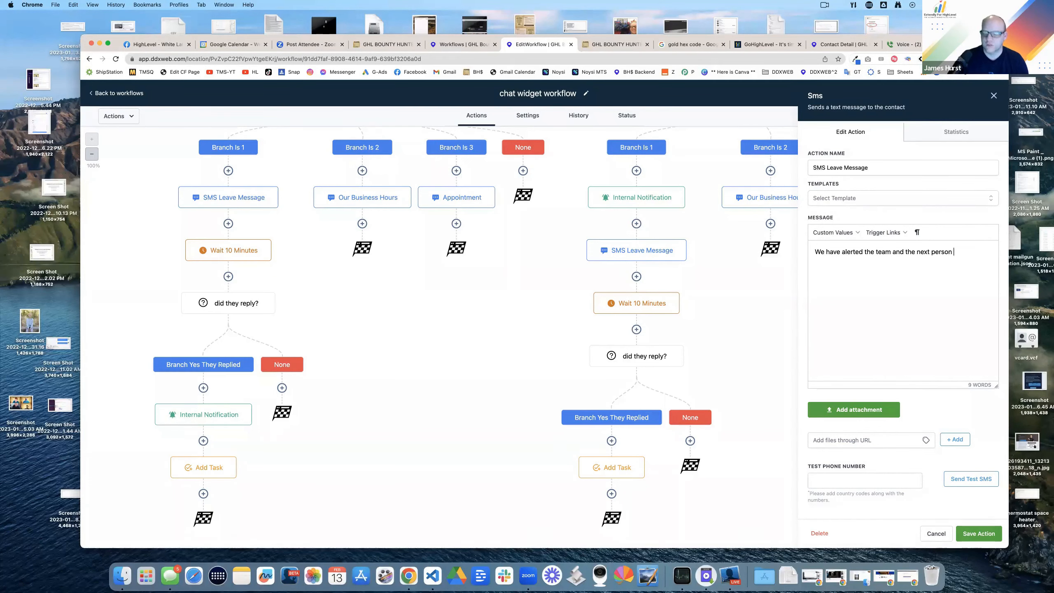
key(BackSpace)
key(BackSpace)
key(BackSpace)
key(BackSpace)
key(BackSpace)
key(BackSpace)
key(BackSpace)
key(BackSpace)
key(BackSpace)
key(BackSpace)
key(BackSpace)
key(BackSpace)
key(BackSpace)
key(BackSpace)
key(BackSpace)
key(BackSpace)
key(BackSpace)
text(someone should be)
text(with)
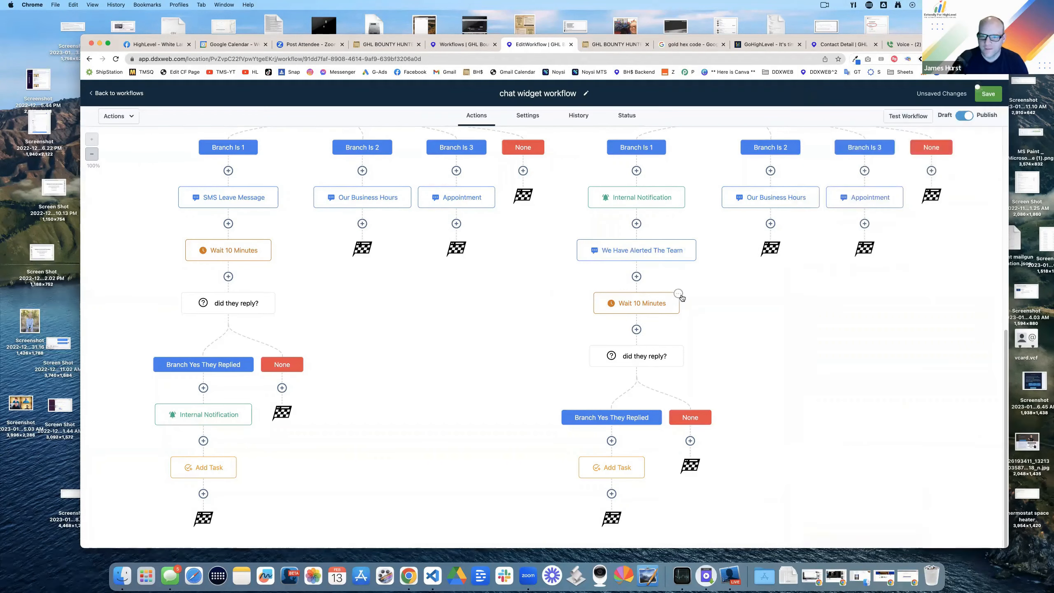
Step: Delete every action from the Wait 10 Minutes step down on this path
click(680, 297)
mouse_move(692, 365)
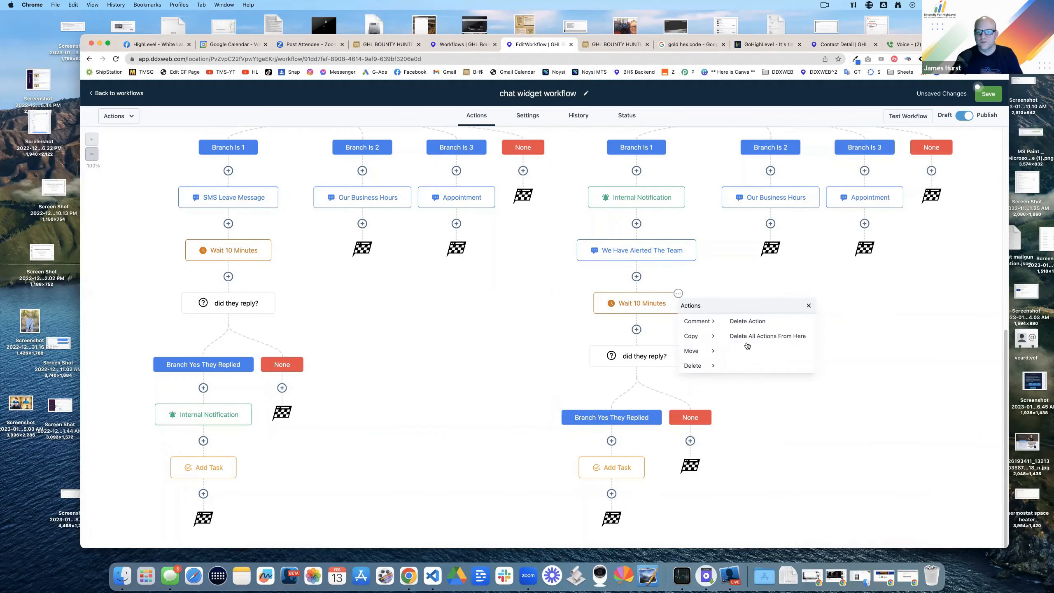
click(749, 338)
click(614, 357)
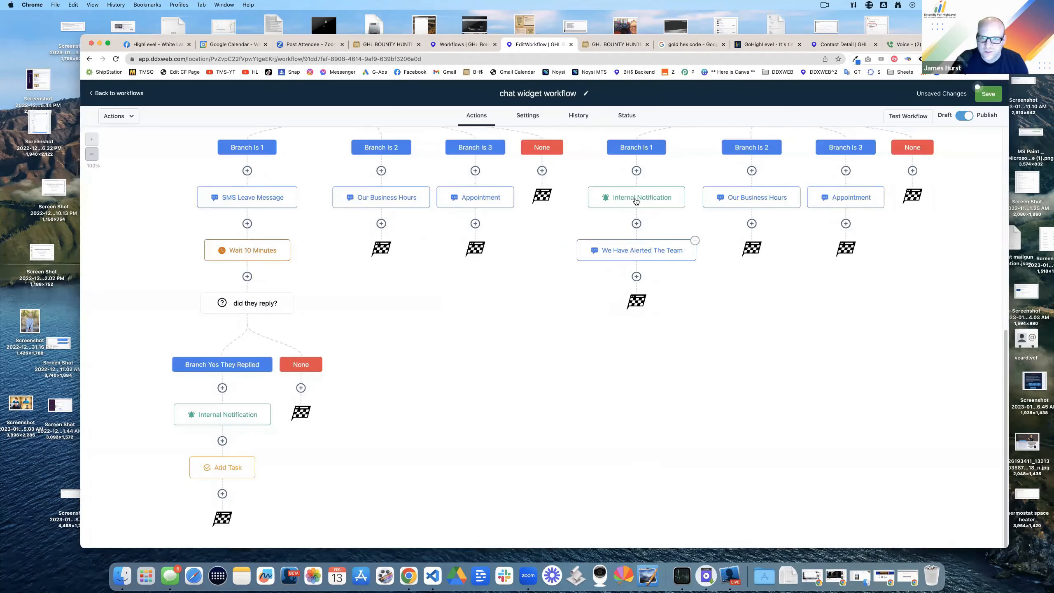
Step: Set the notification to say the contact requested live agent support during business hours, 'Please get back to them ASAP', and save
click(681, 190)
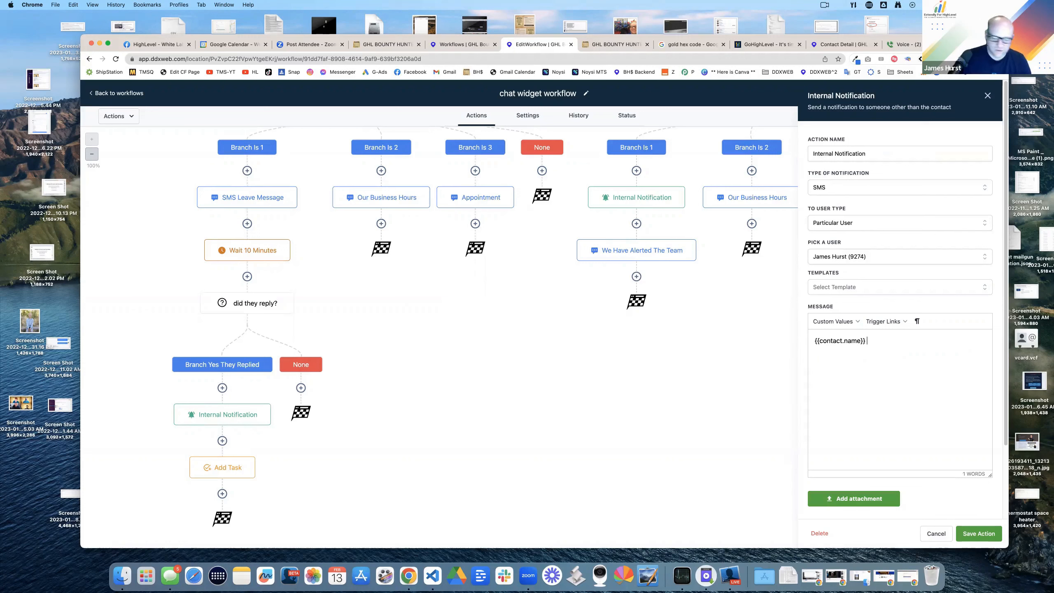
text(has requested a live agen)
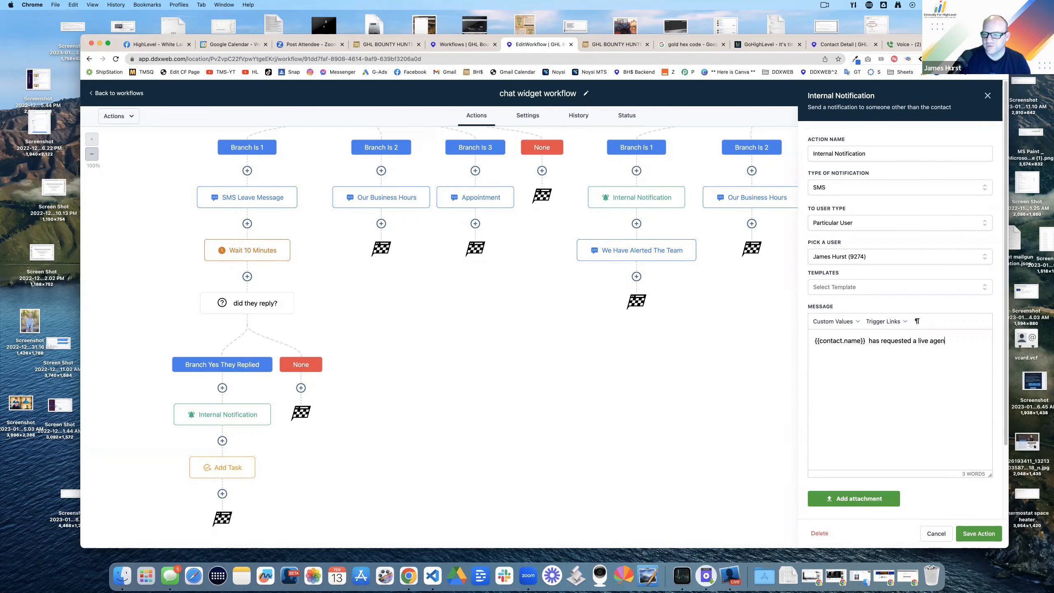
text(t support during )
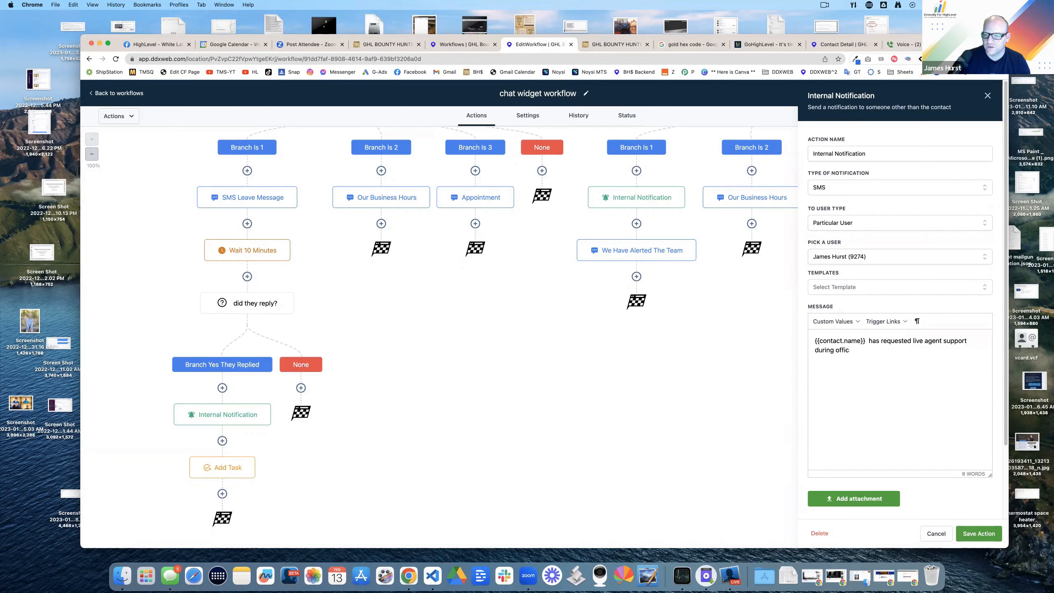
text(normal business)
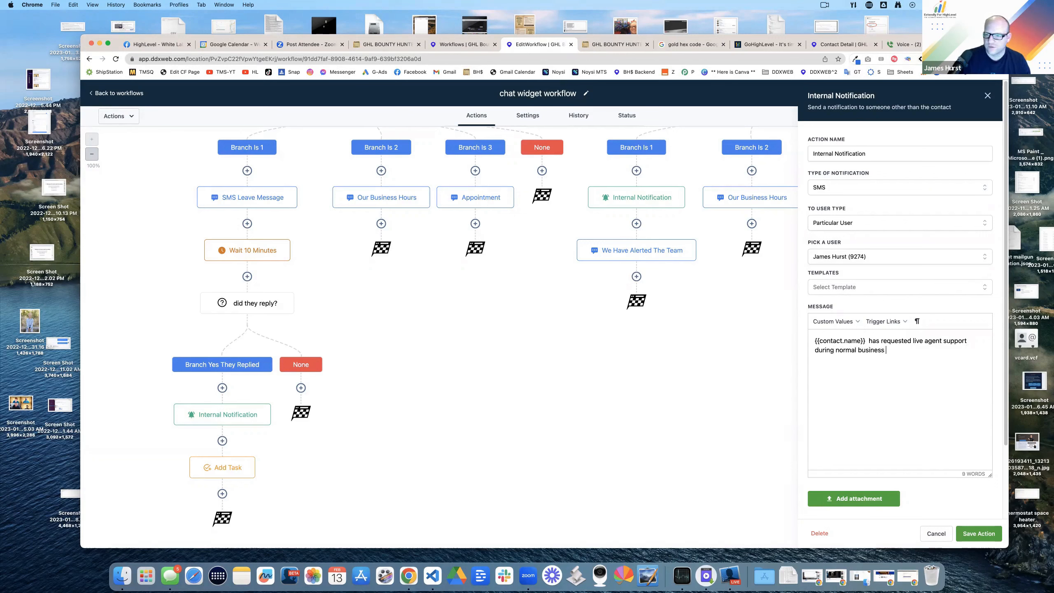
text(hours.)
text(Please get back to them ASAP)
click(978, 533)
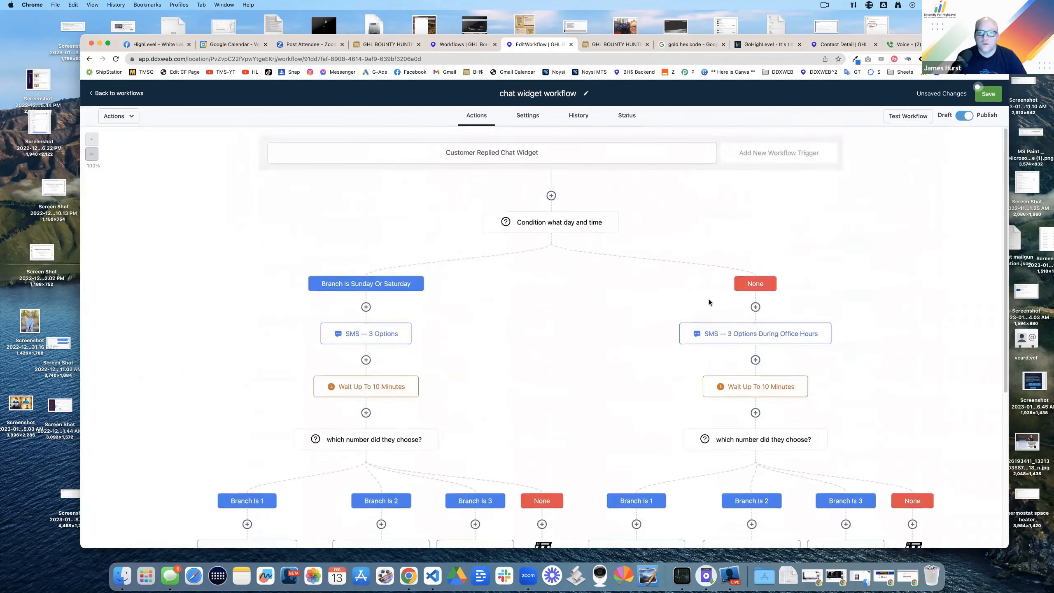
scroll(712, 309, down, 4)
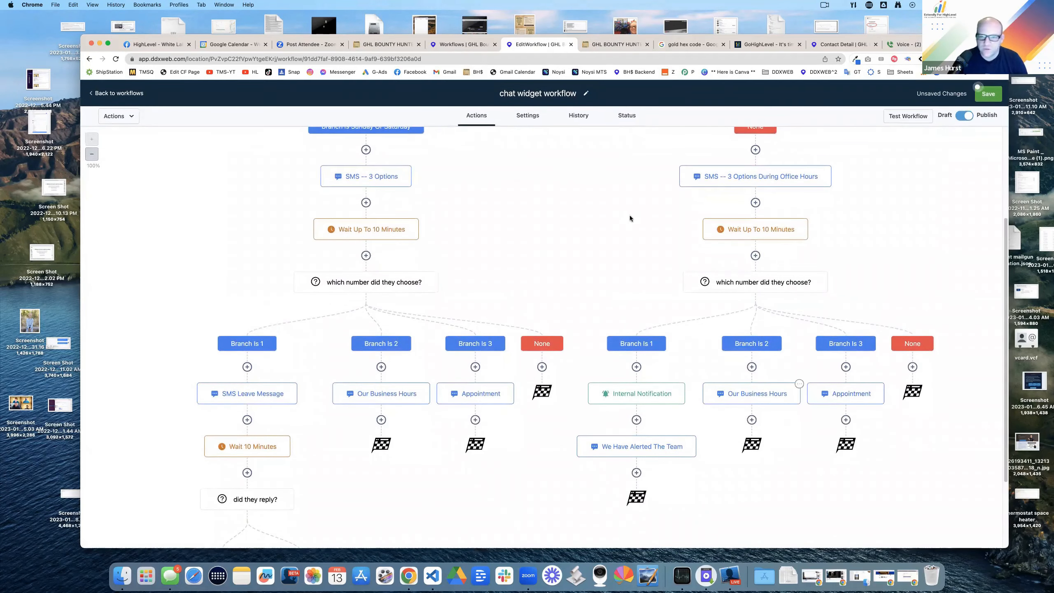
scroll(772, 232, up, 4)
click(988, 94)
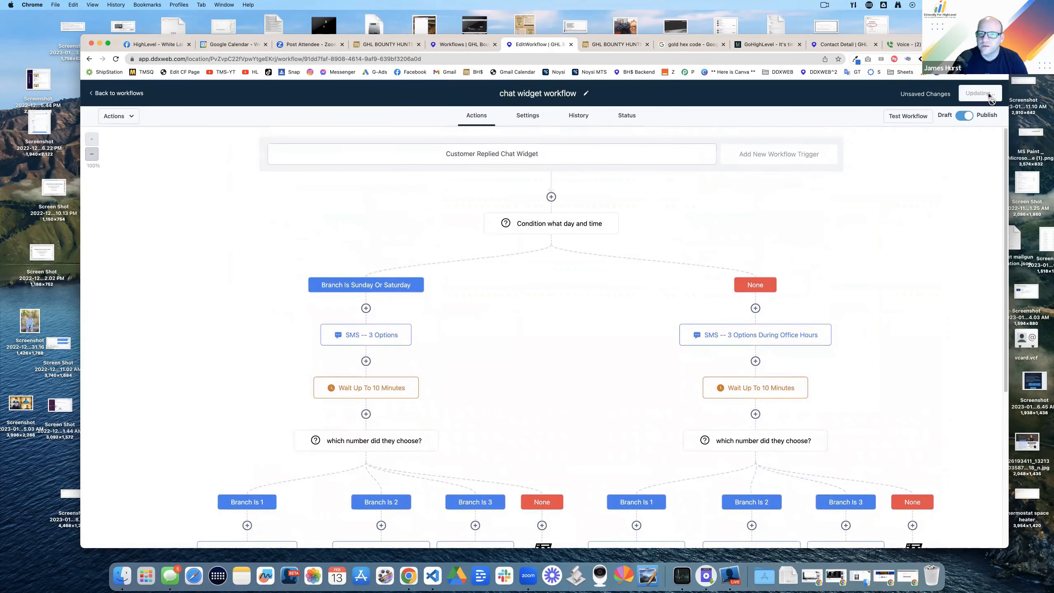
scroll(632, 210, down, 8)
scroll(630, 229, up, 8)
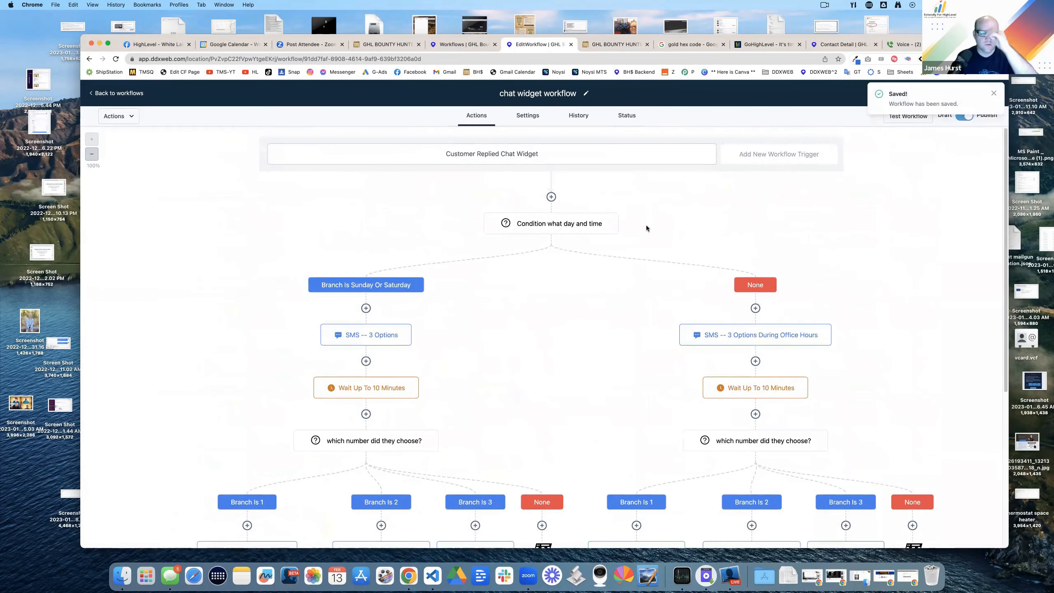
key(ctrl+Tab)
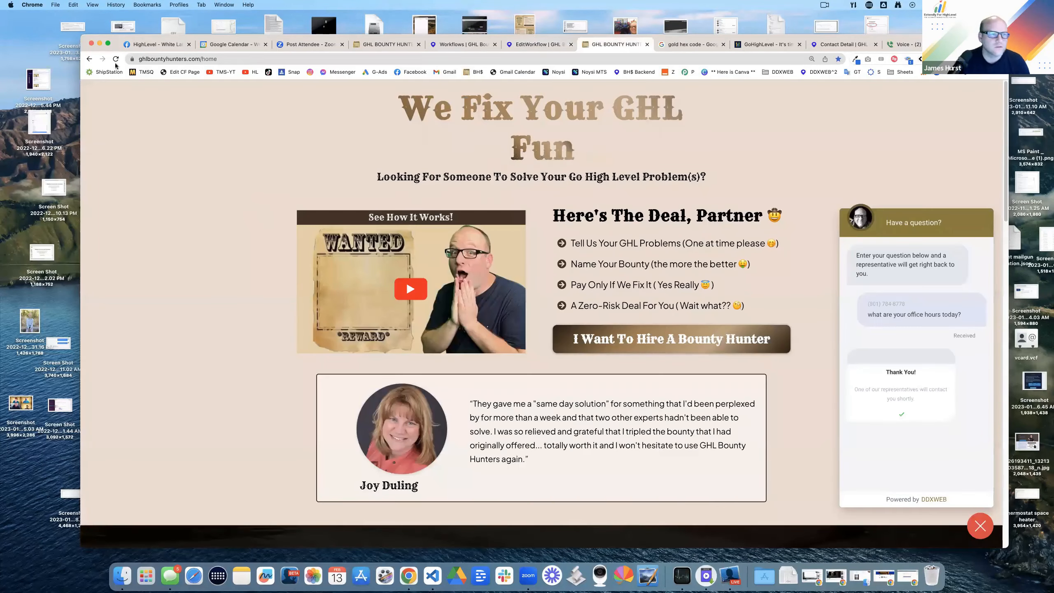
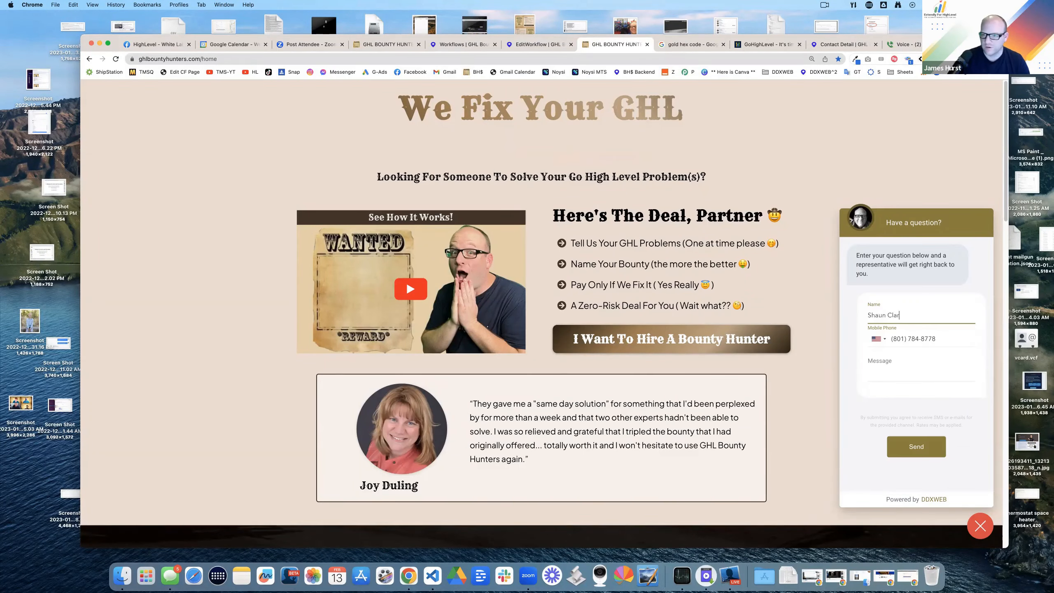
Step: Send a test website chat with a visitor name and the message 'are you guys open today?'
key(Tab)
key(Tab)
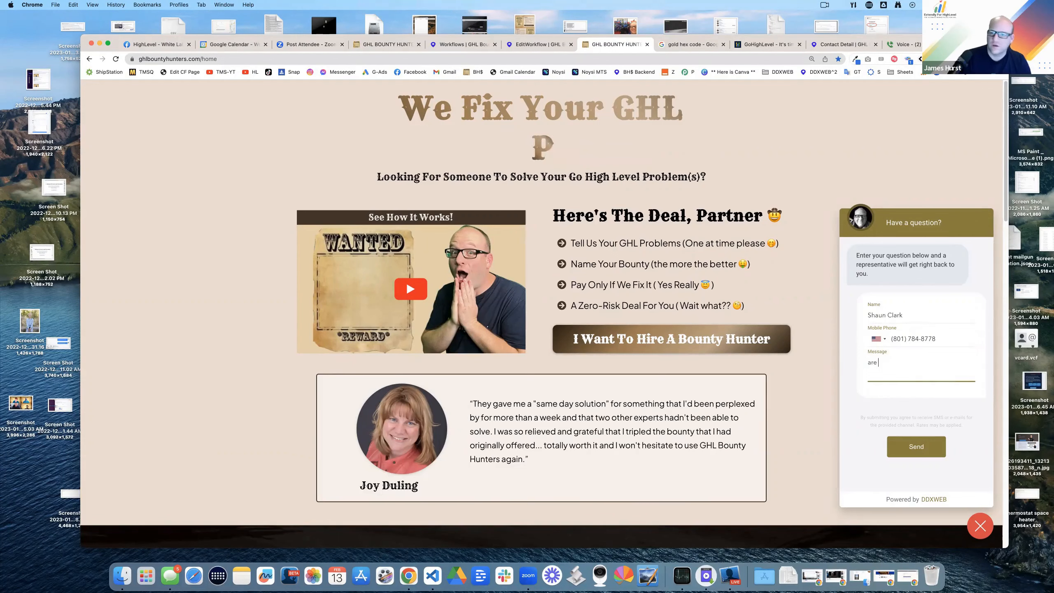
key(Return)
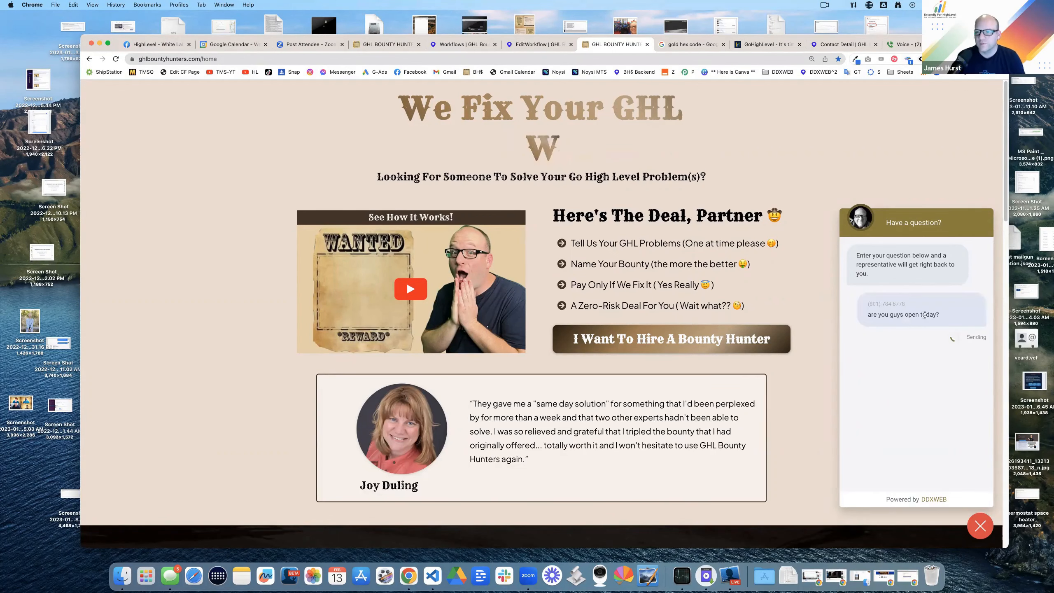
Step: Check the incoming Messages notification, close Messages, and view the FAQ Chat Bot menu text in Google Voice
drag(345, 166, 331, 115)
drag(284, 408, 363, 427)
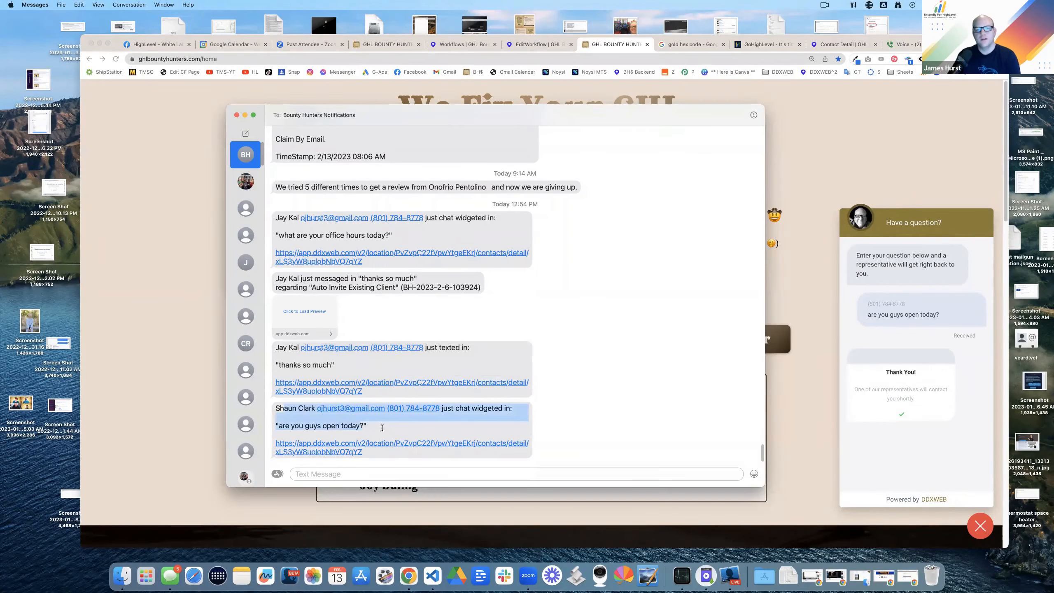
click(382, 428)
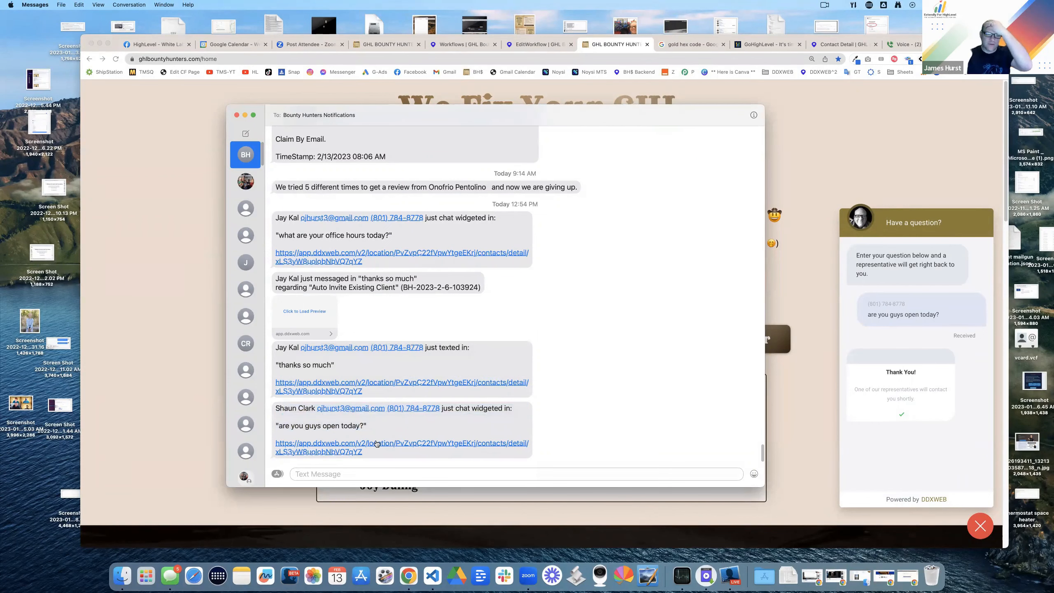
key(super+w)
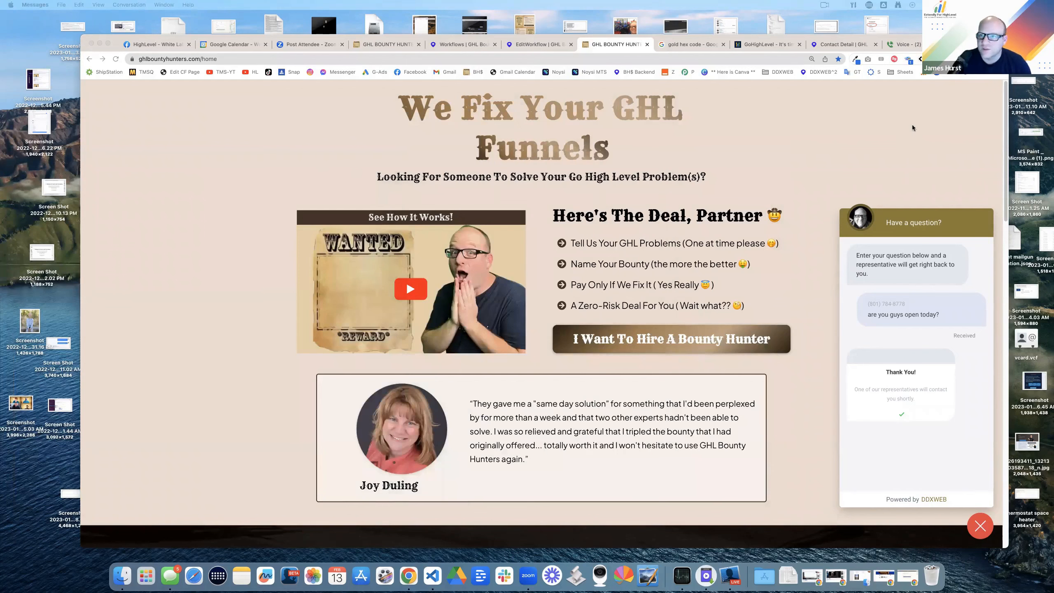
click(913, 43)
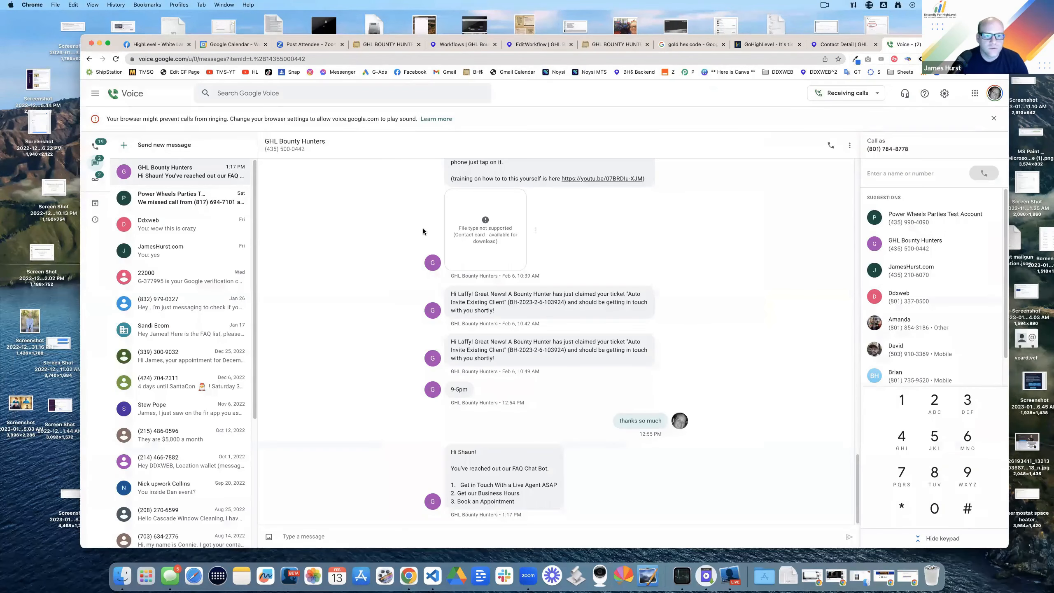
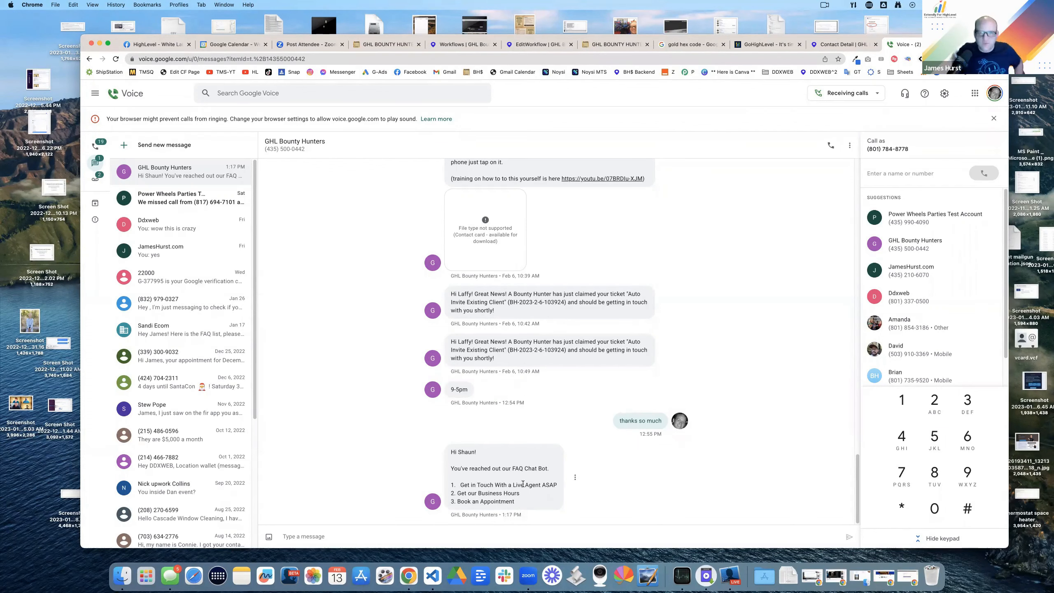
Step: Add a new line beginning 'Press' after the greeting in the SMS step and close it
click(463, 44)
click(538, 44)
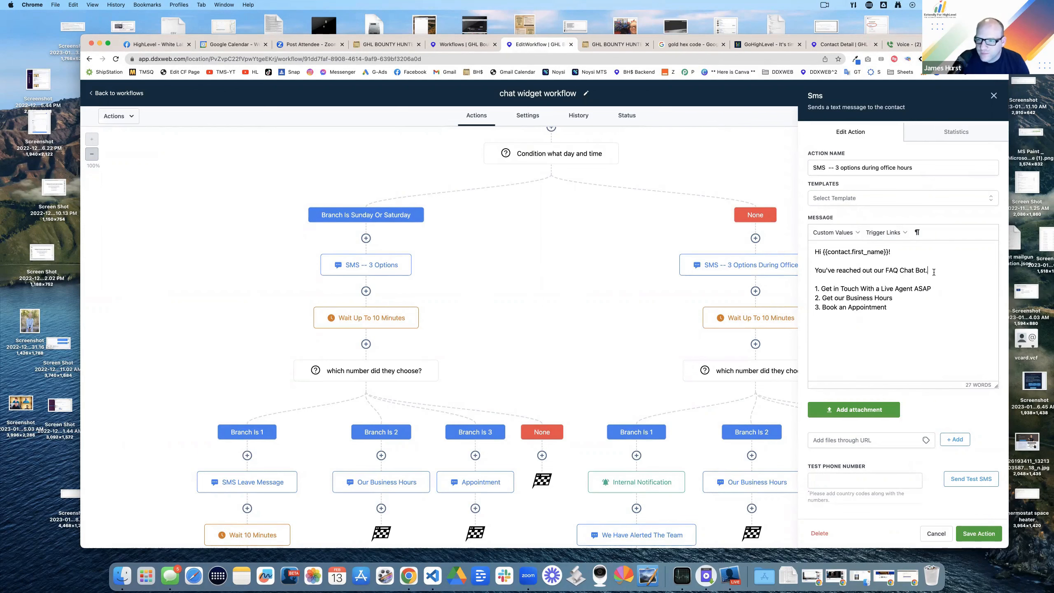
key(Return)
key(Return)
text(Press)
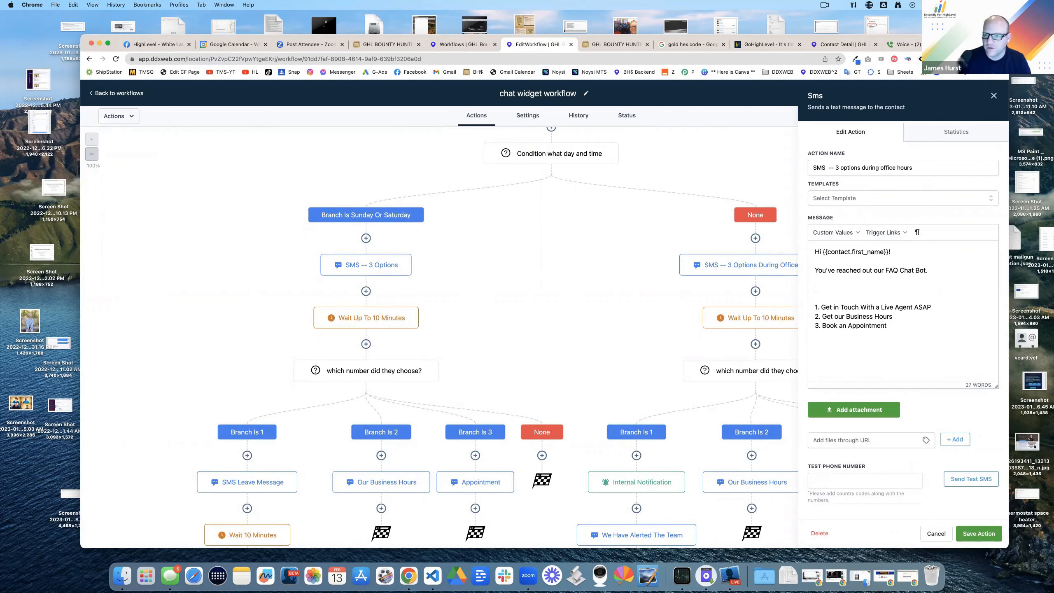
click(979, 533)
Step: Reply 2 to the GHL Bounty Hunters chat bot in Google Voice
click(905, 44)
click(350, 536)
text(2)
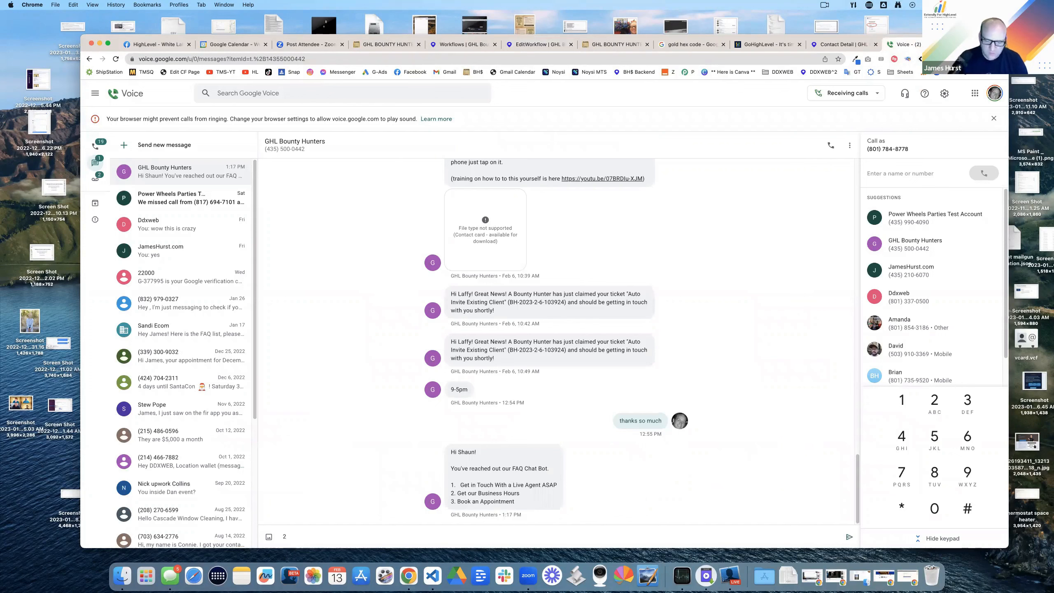
key(Return)
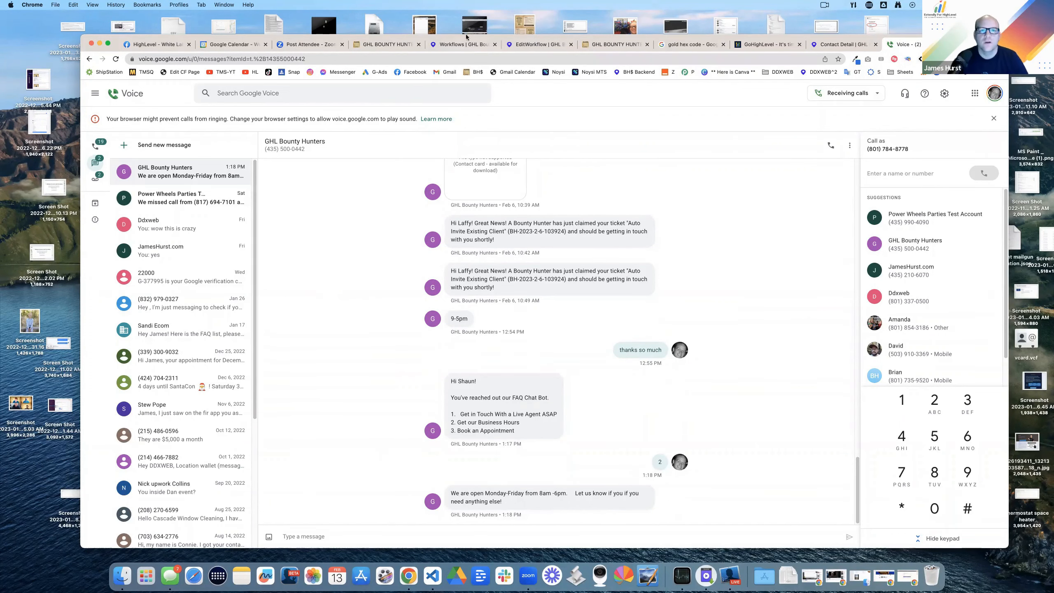
click(463, 44)
Step: Save the workflow and try a Wait step under Our Business Hours, then discard it
click(537, 44)
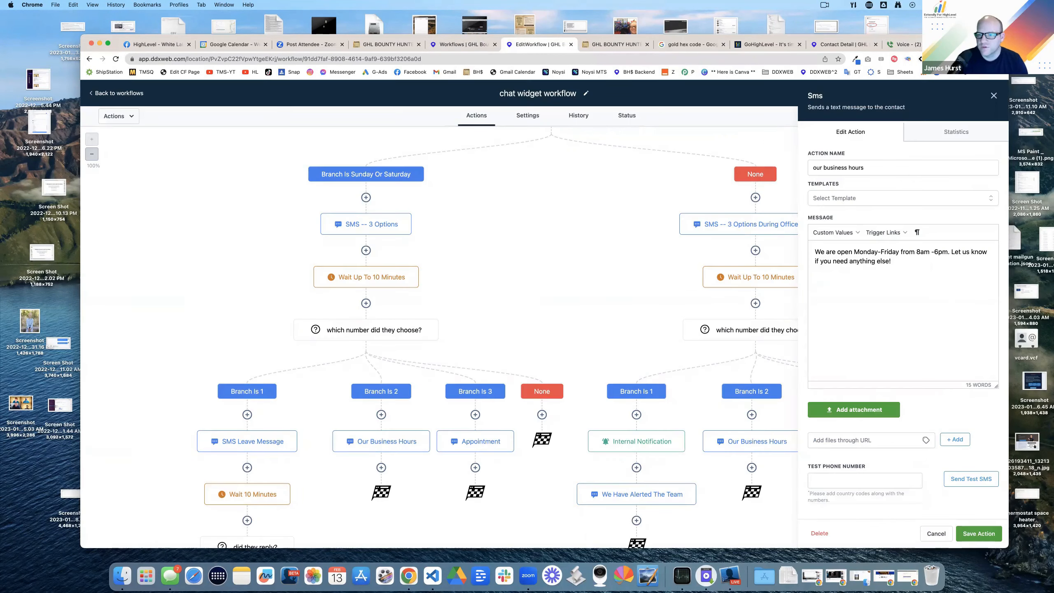
click(978, 533)
scroll(854, 396, down, 1)
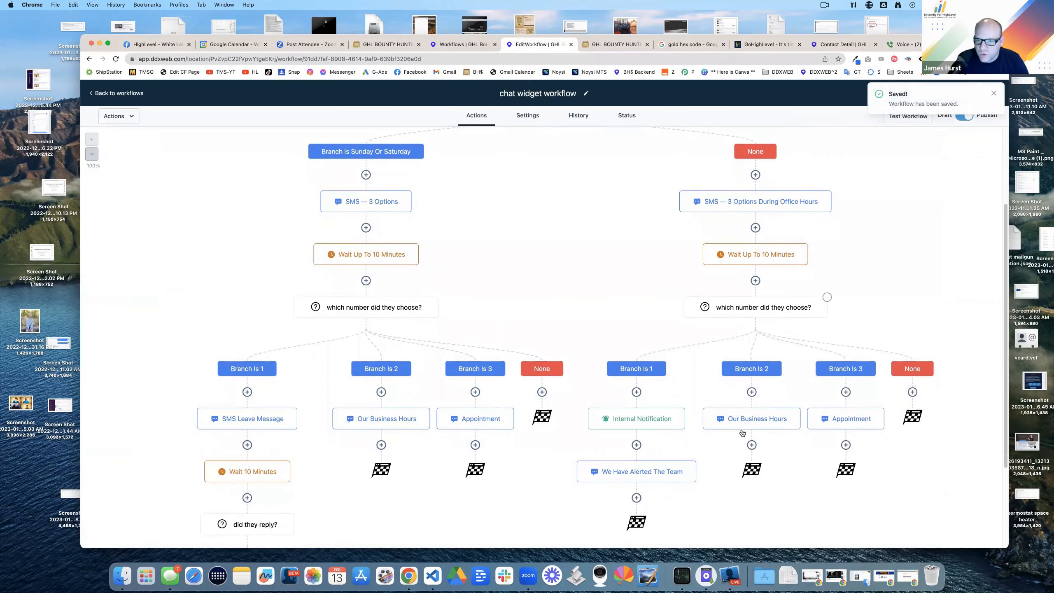
click(751, 445)
click(816, 172)
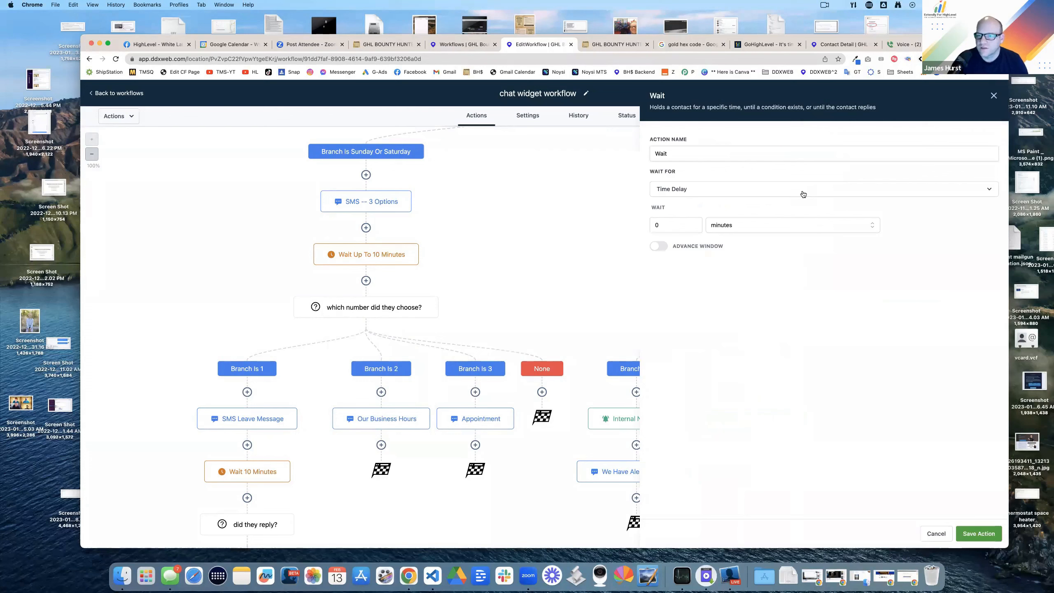
click(993, 95)
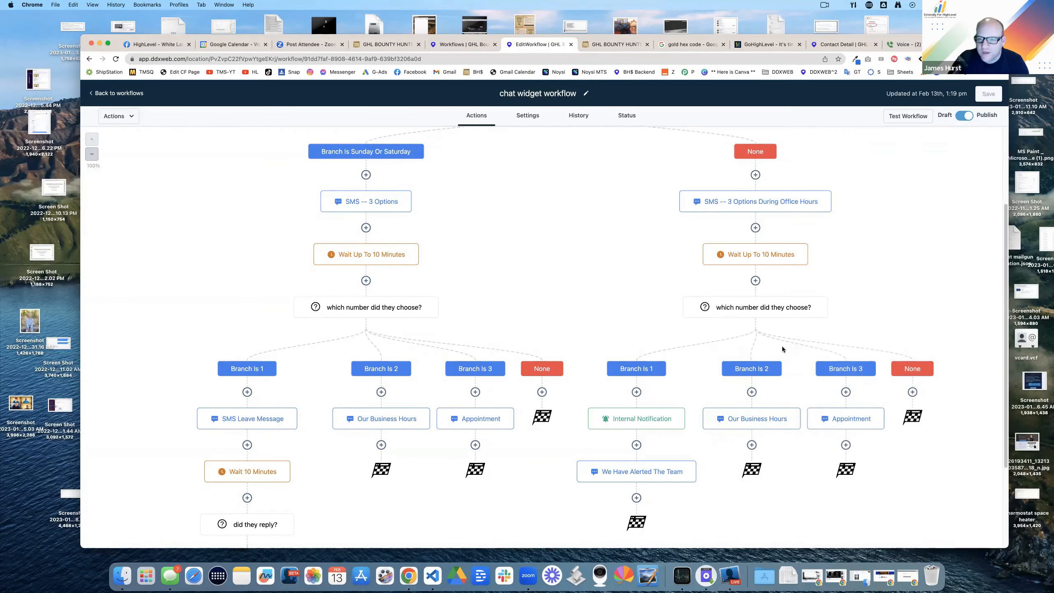
Step: Paste the numbered options into the Our Business Hours SMS and save it
click(759, 205)
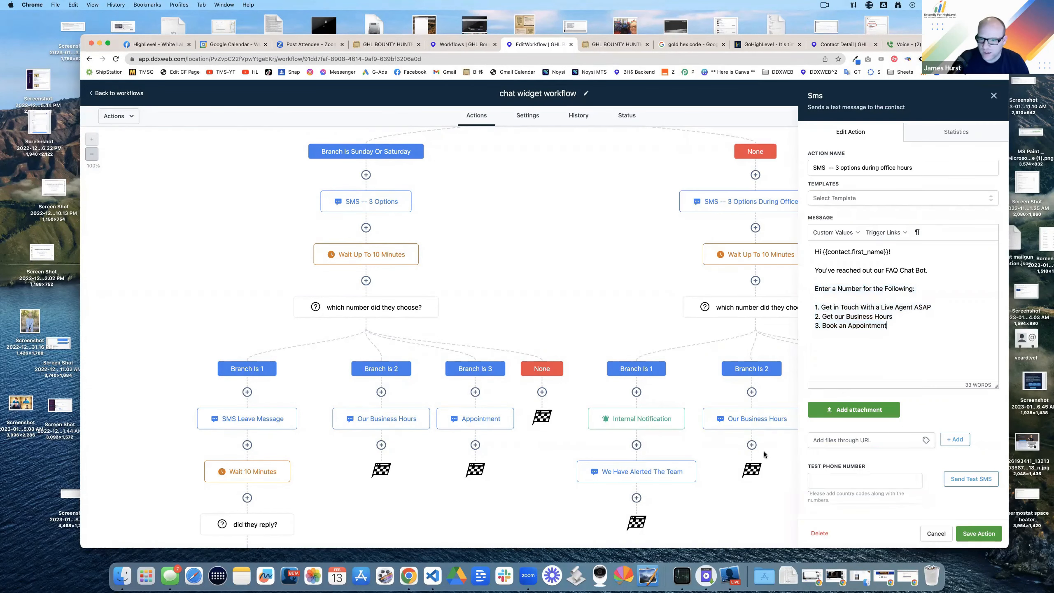
click(761, 419)
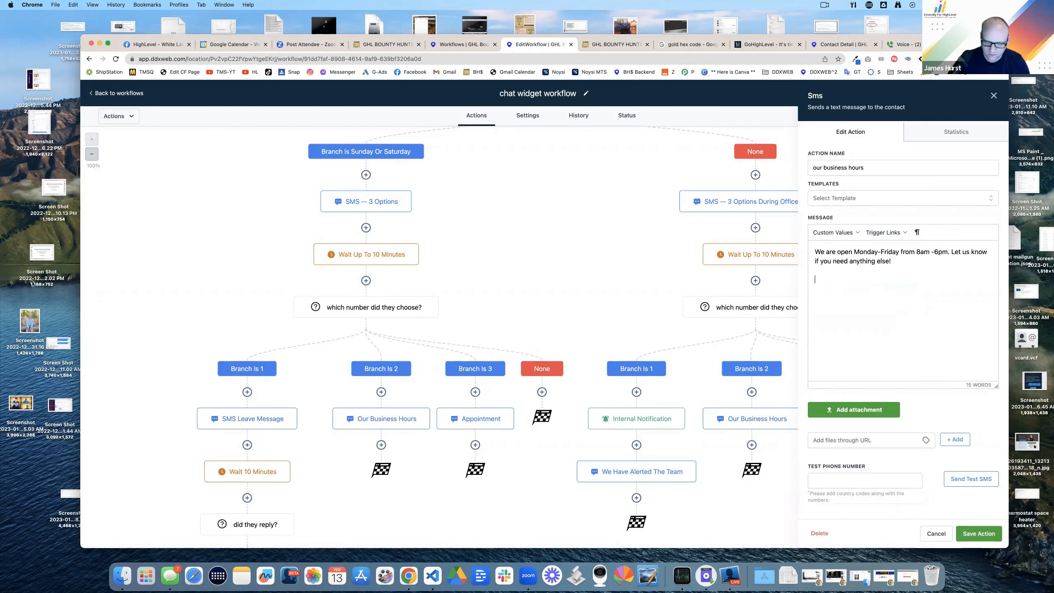
text(Enter a Number for the Following:  1. Get in Touch With a Live Agent ASAP 2. Get our Business Hours 3. Book an Appointment)
click(978, 534)
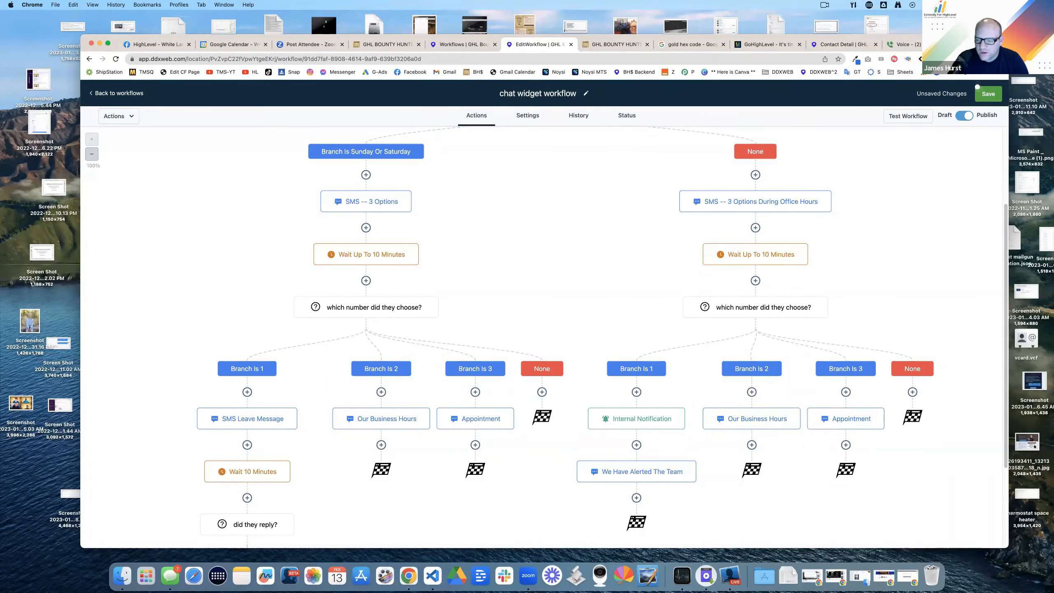
Step: Insert a Go To action directly below the Our Business Hours SMS
click(751, 445)
text(go to)
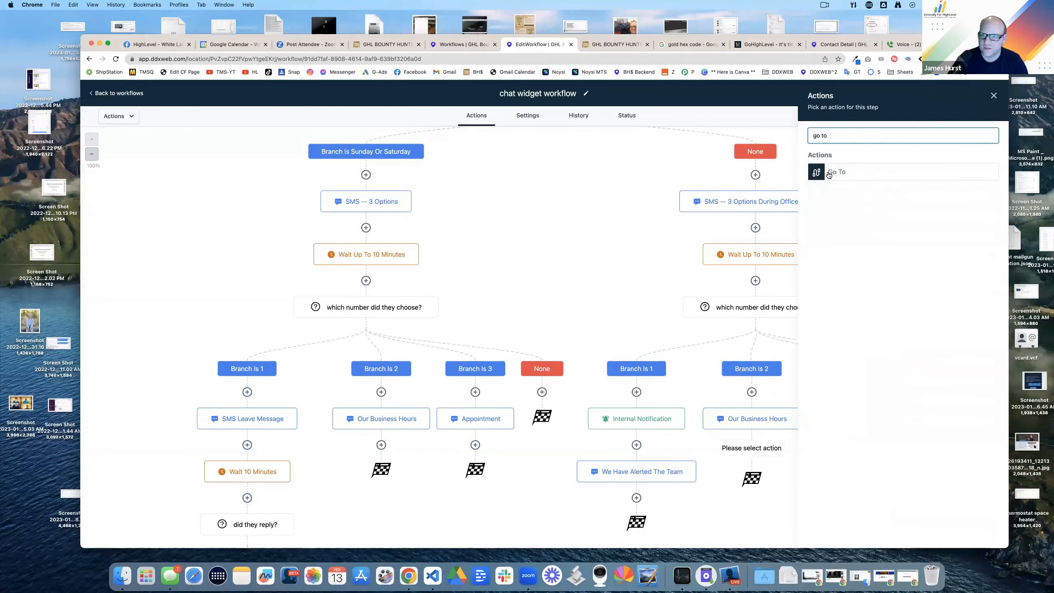
click(828, 172)
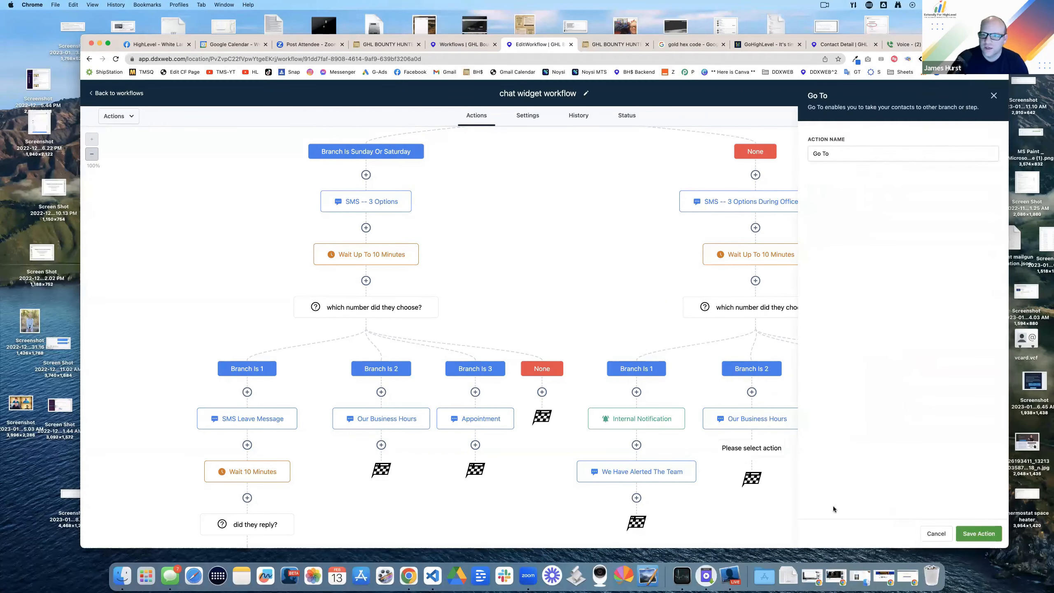
click(978, 533)
scroll(762, 313, up, 1)
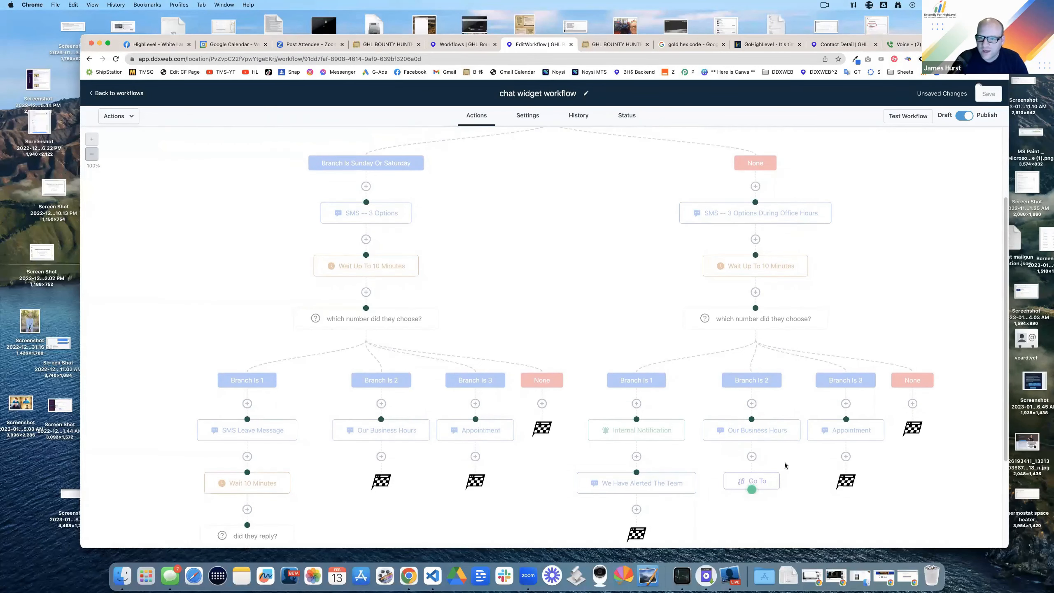
Step: Delete the Go To step below Our Business Hours
right_click(759, 480)
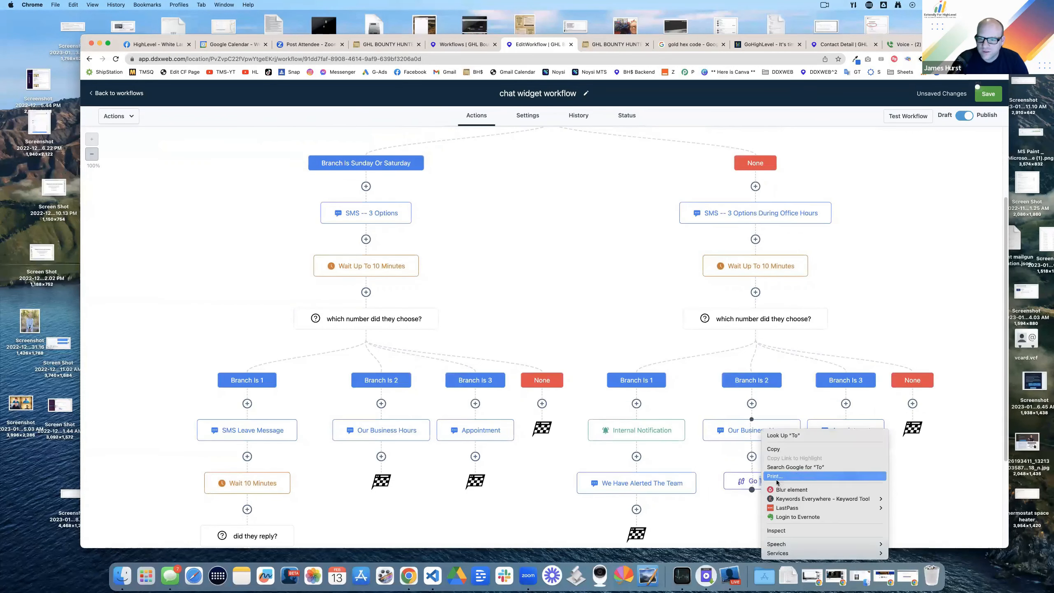
key(Escape)
click(778, 485)
click(616, 352)
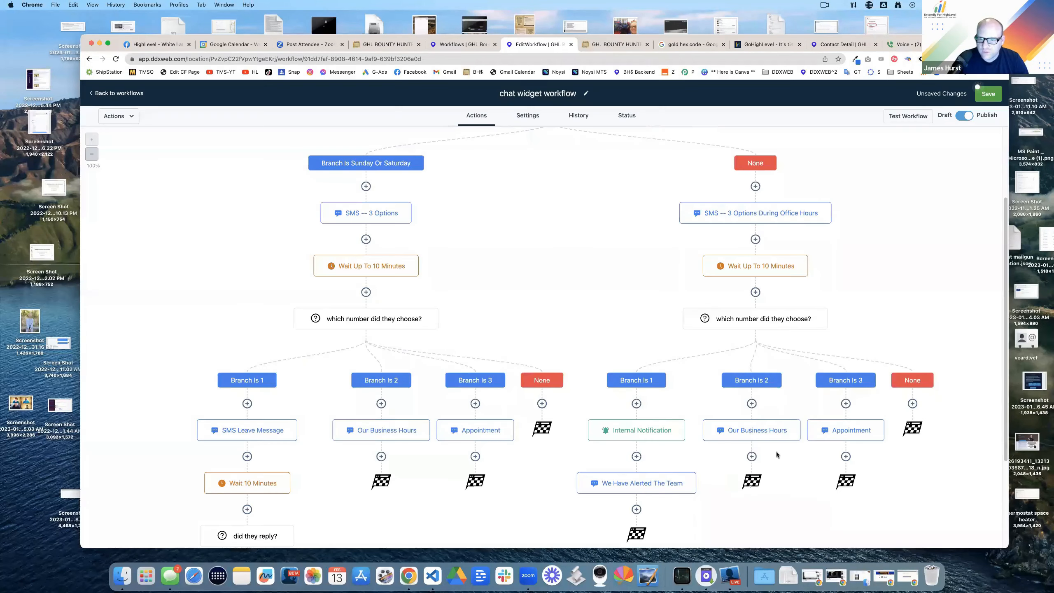
Step: Copy the 10-minute wait step and make it await a reply to 'our business hours'
click(753, 268)
click(994, 96)
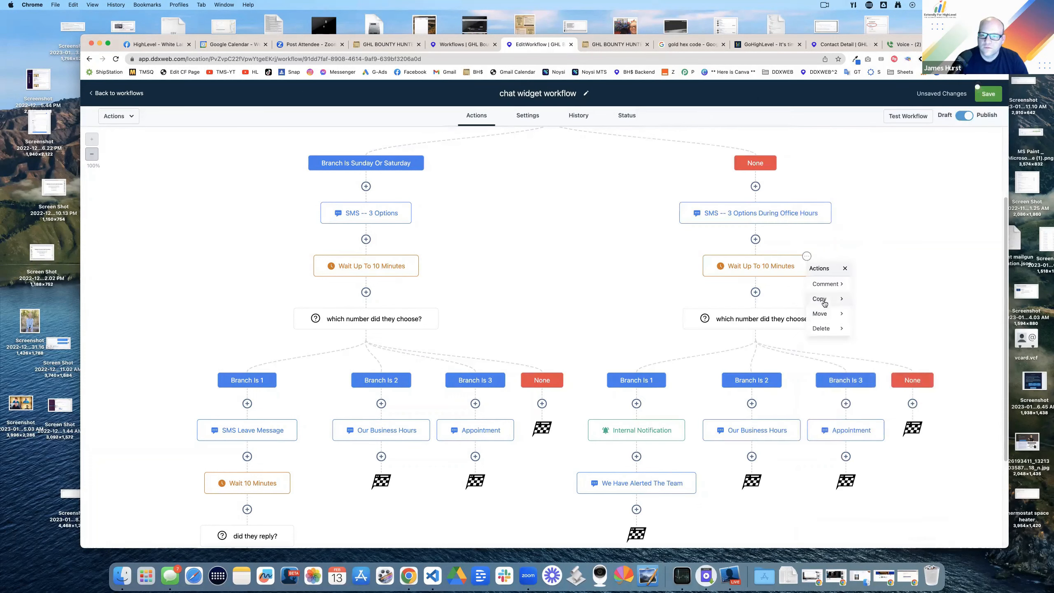
scroll(754, 306, down, 5)
click(754, 306)
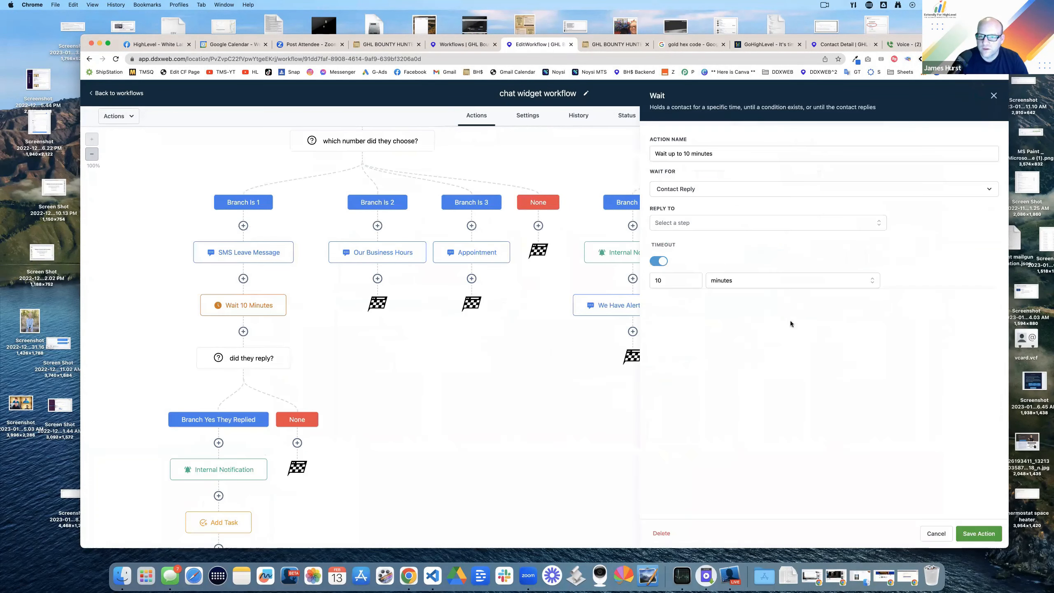
click(688, 224)
click(689, 275)
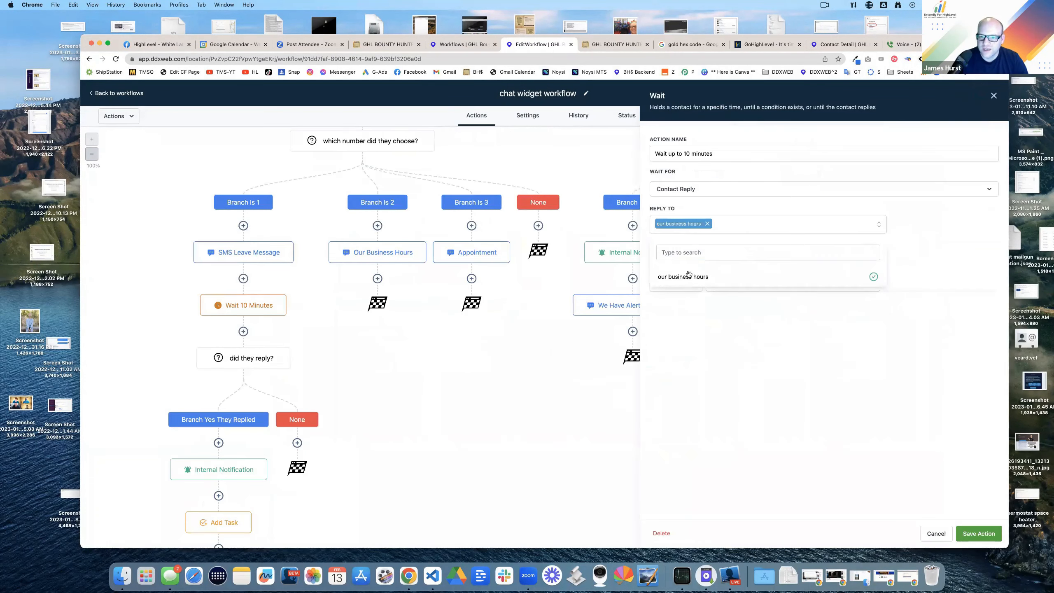
click(797, 362)
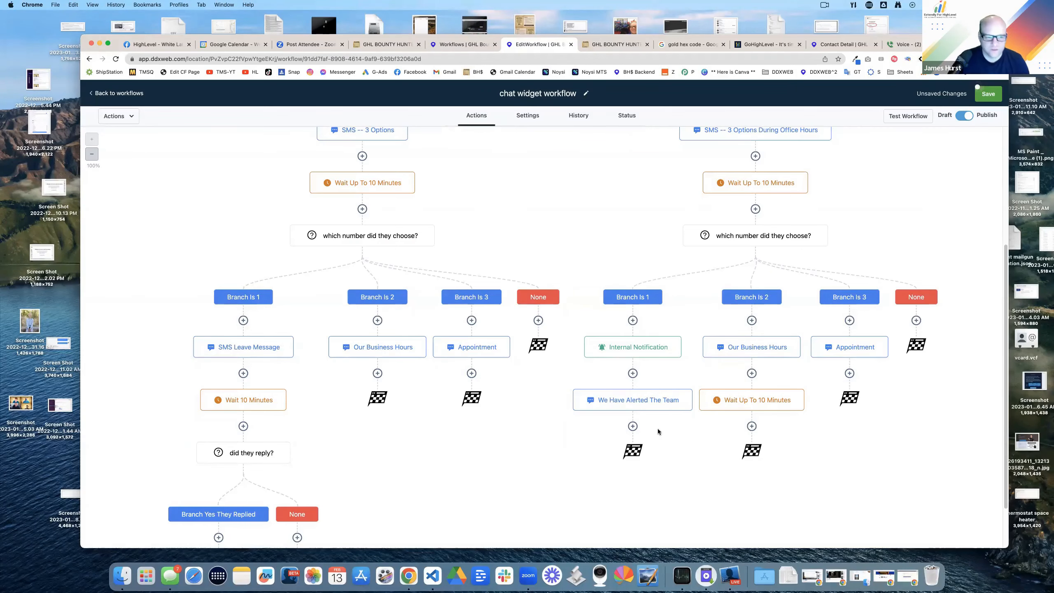
Step: Copy all actions from the number-choice question, paste them below the new wait, and save
scroll(497, 430, down, 5)
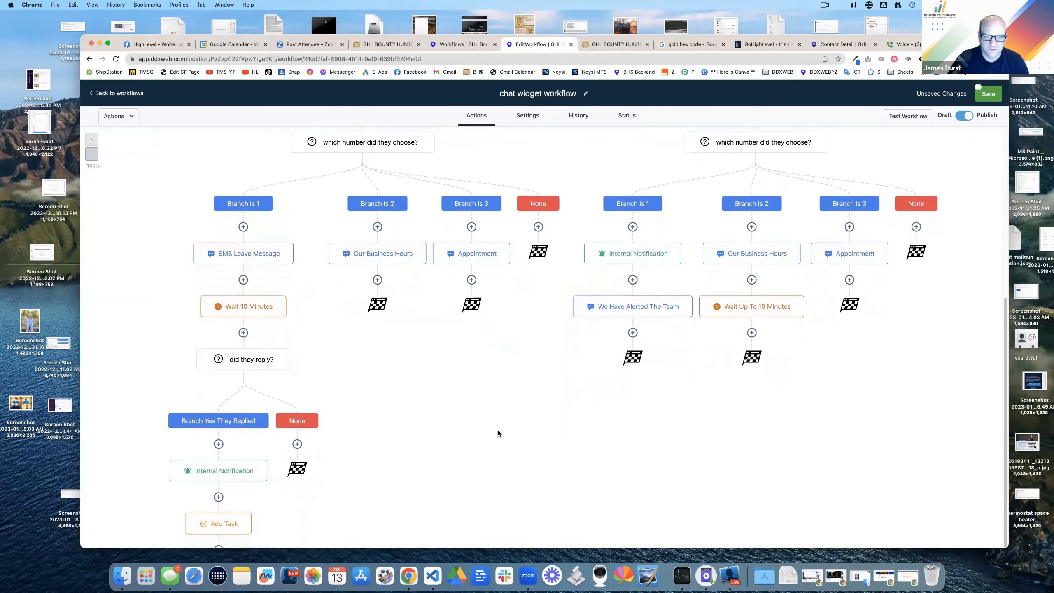
scroll(796, 279, up, 6)
click(827, 252)
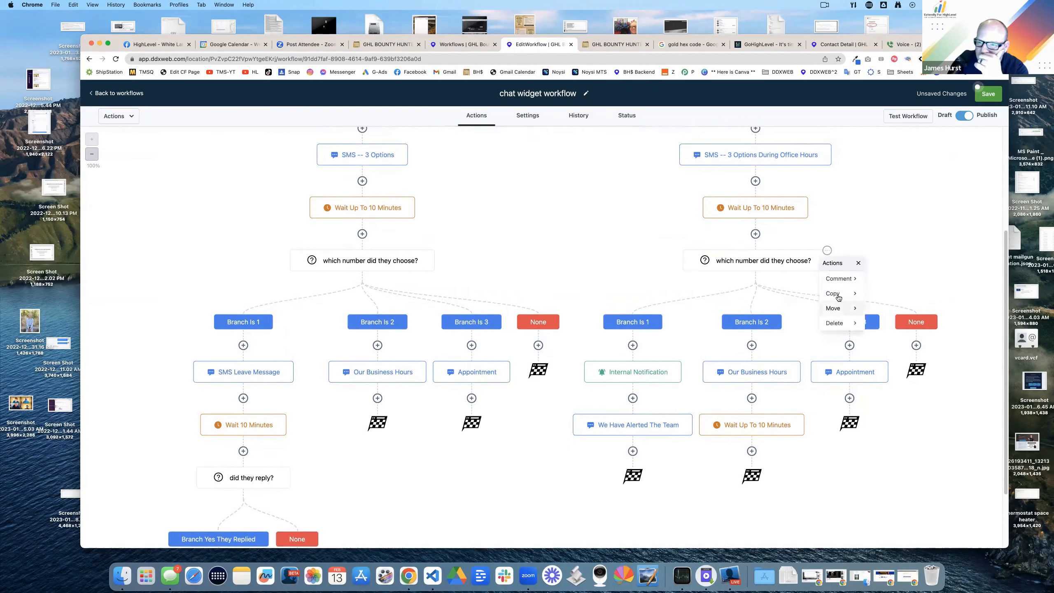
mouse_move(838, 293)
click(889, 294)
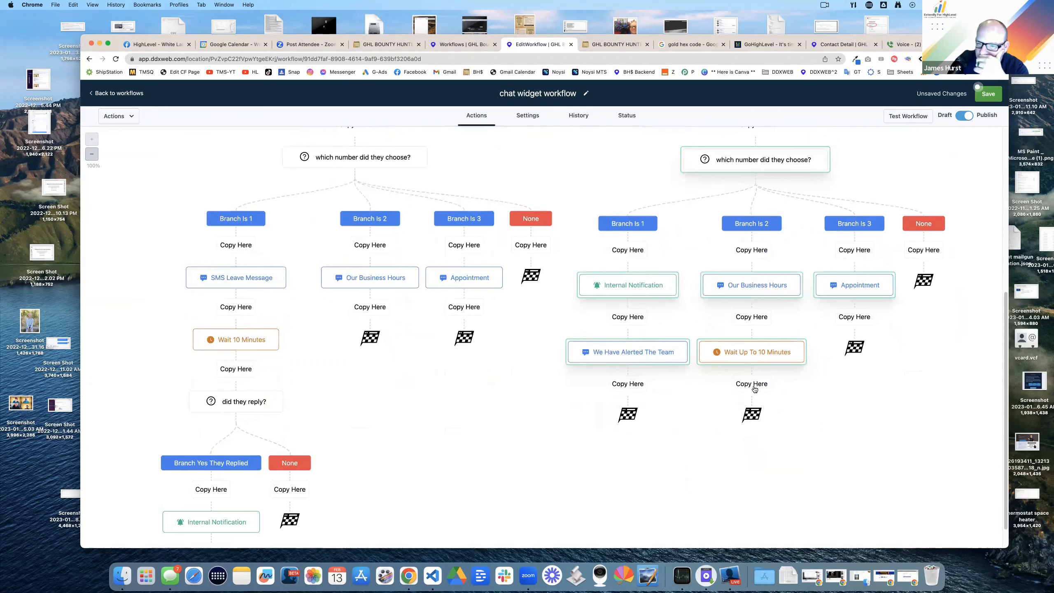
click(754, 389)
click(727, 232)
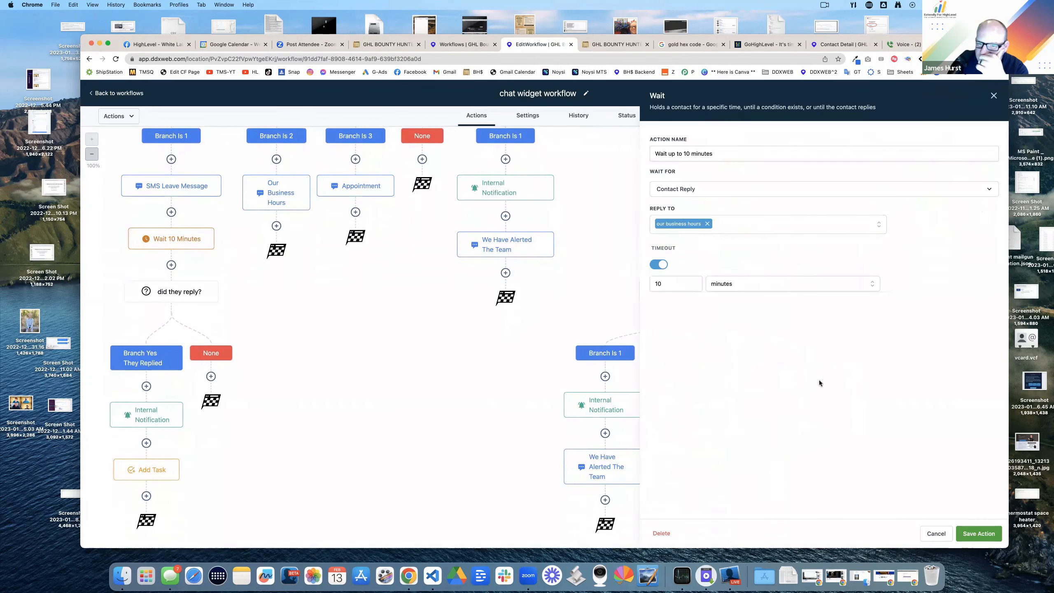
click(928, 539)
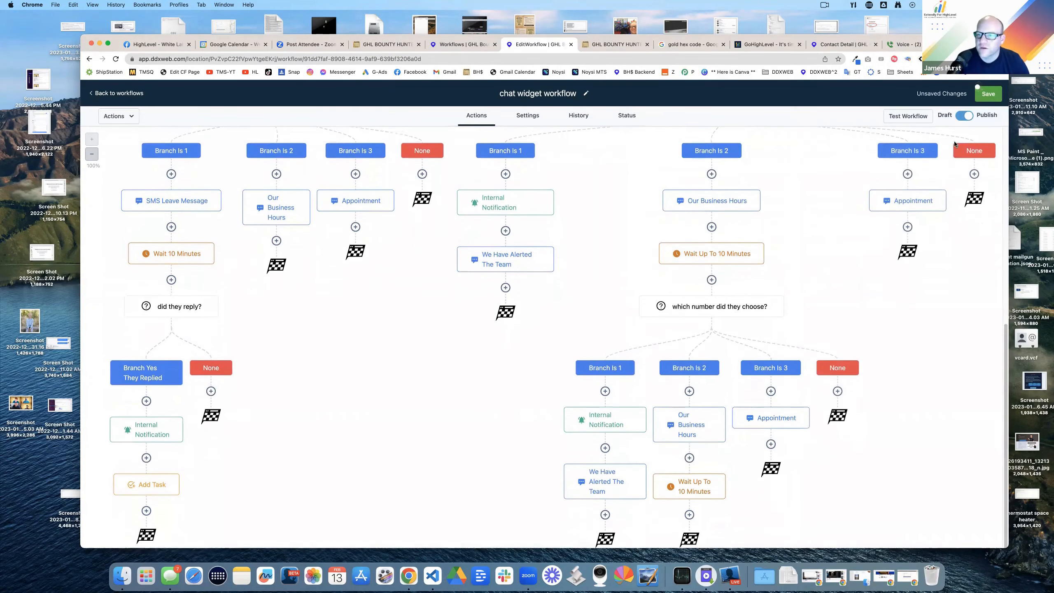
click(988, 95)
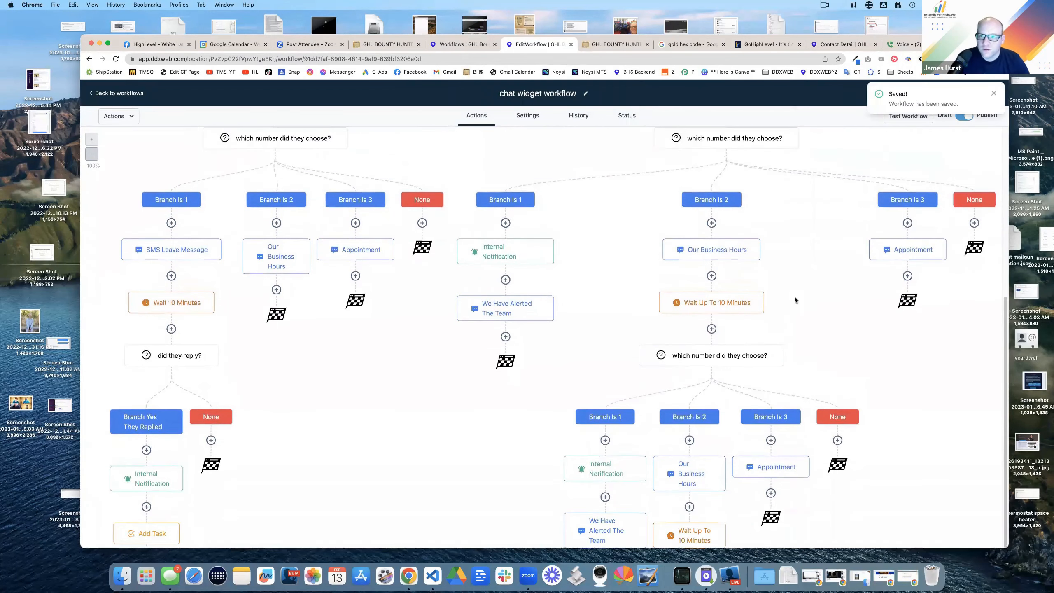
click(627, 51)
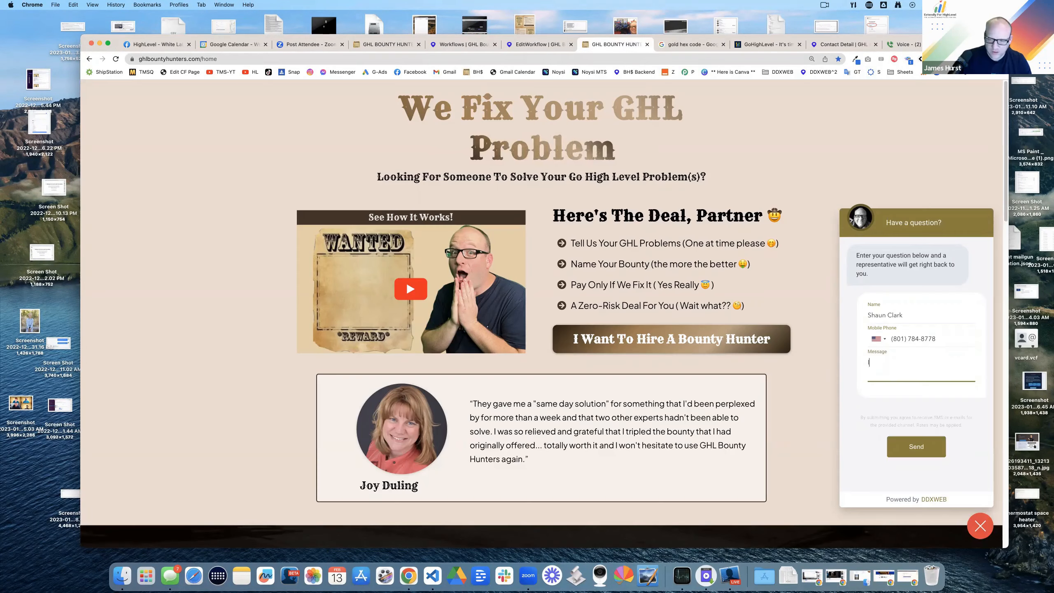
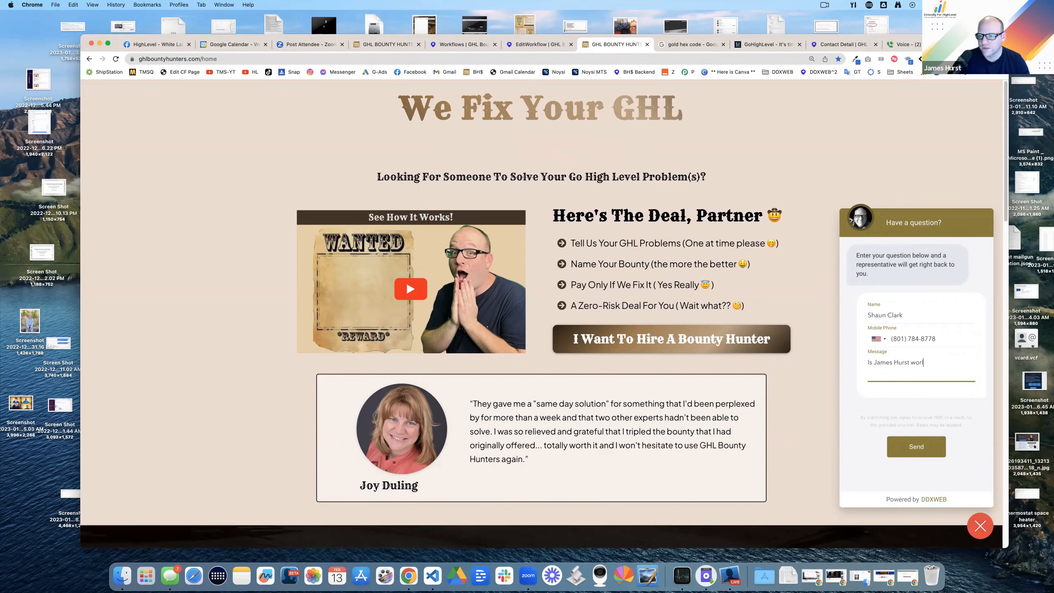
key(Return)
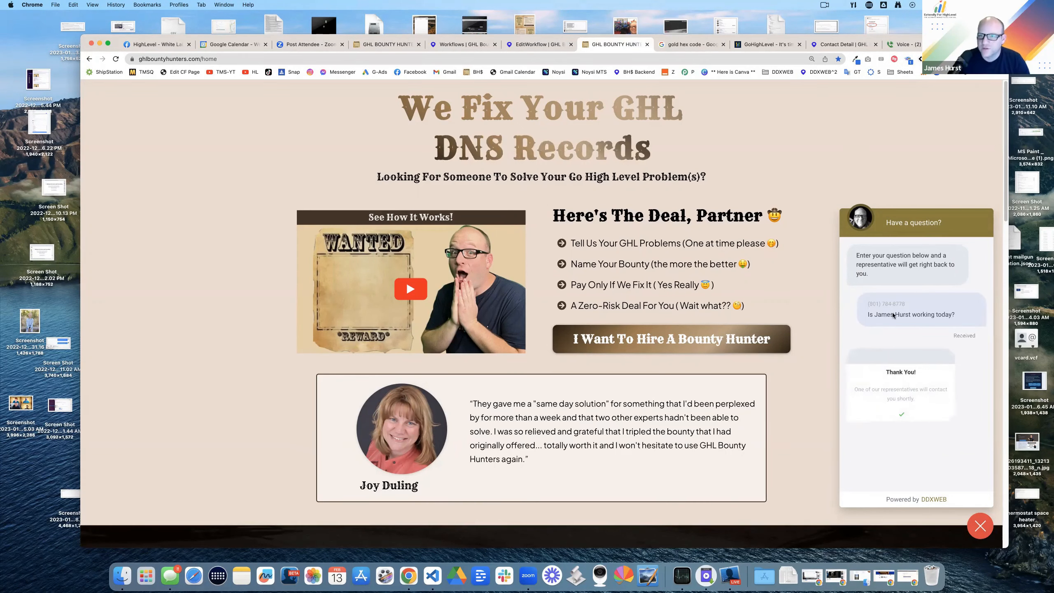
click(900, 45)
click(481, 45)
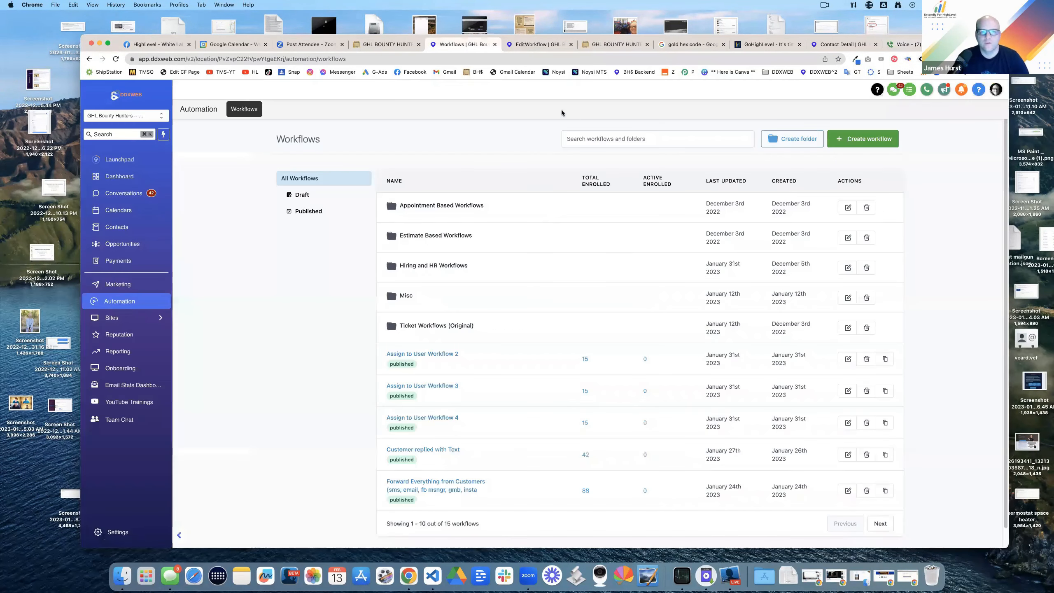
click(535, 45)
click(527, 116)
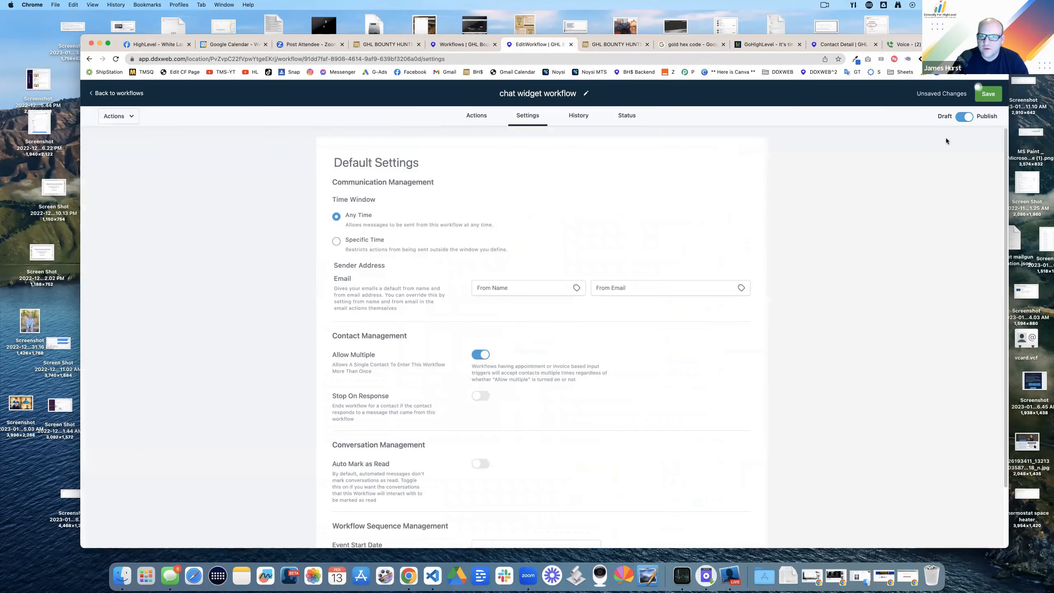
click(613, 45)
click(913, 361)
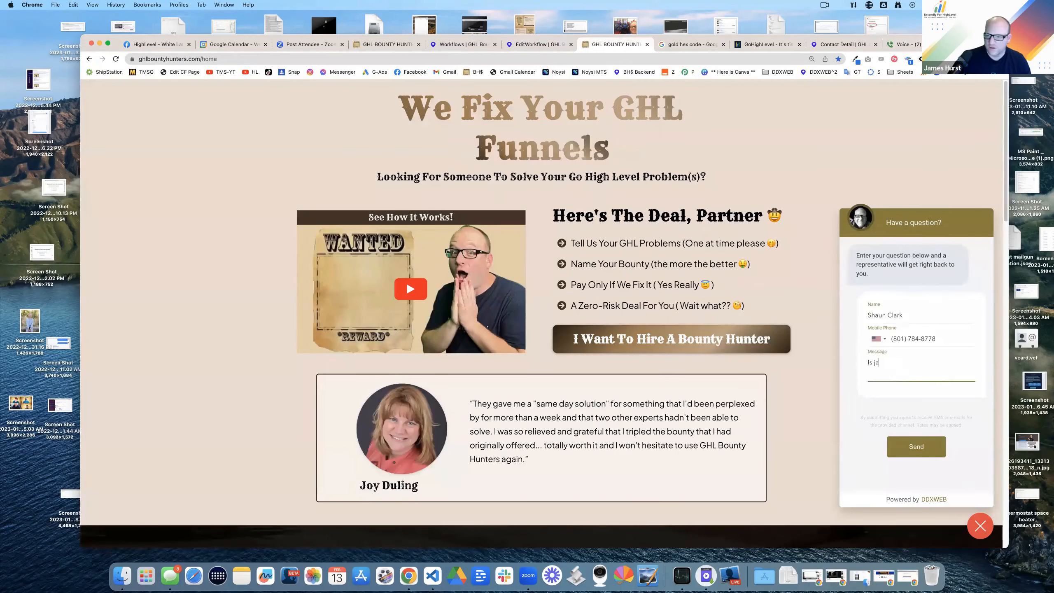
text(Hurst working today?)
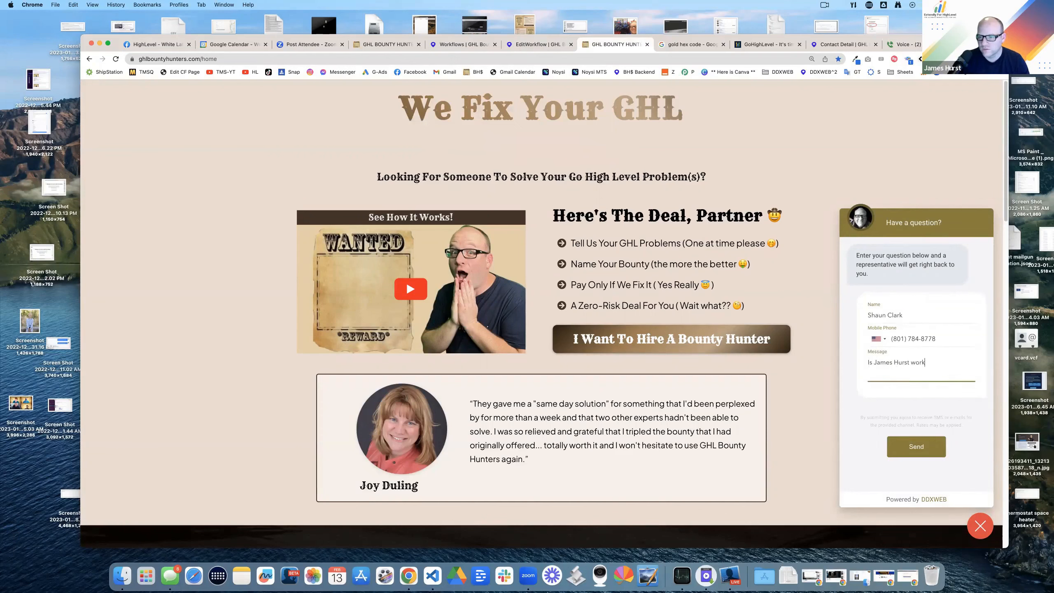
click(915, 446)
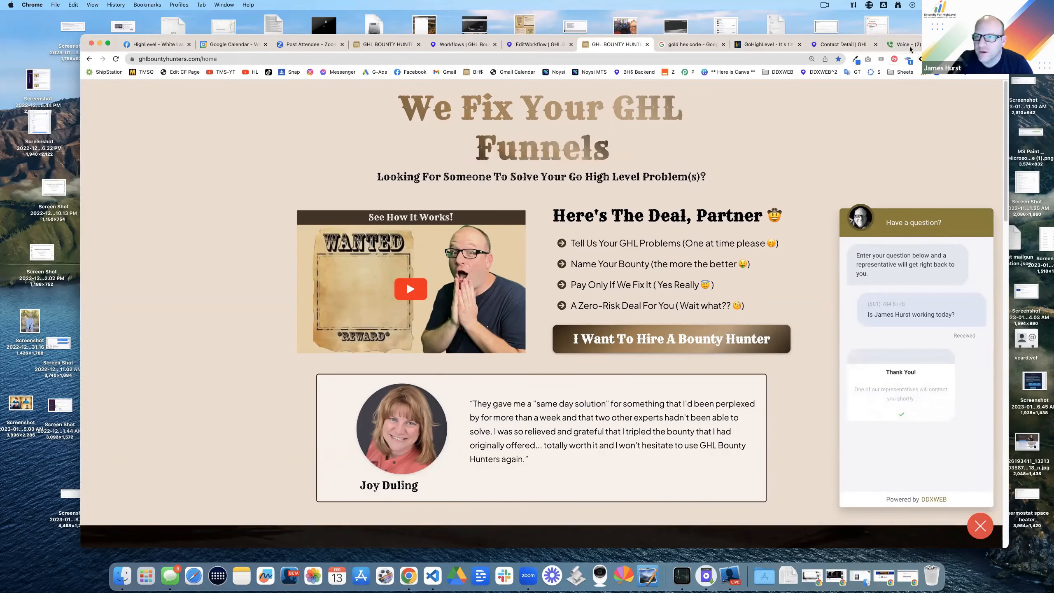
click(908, 45)
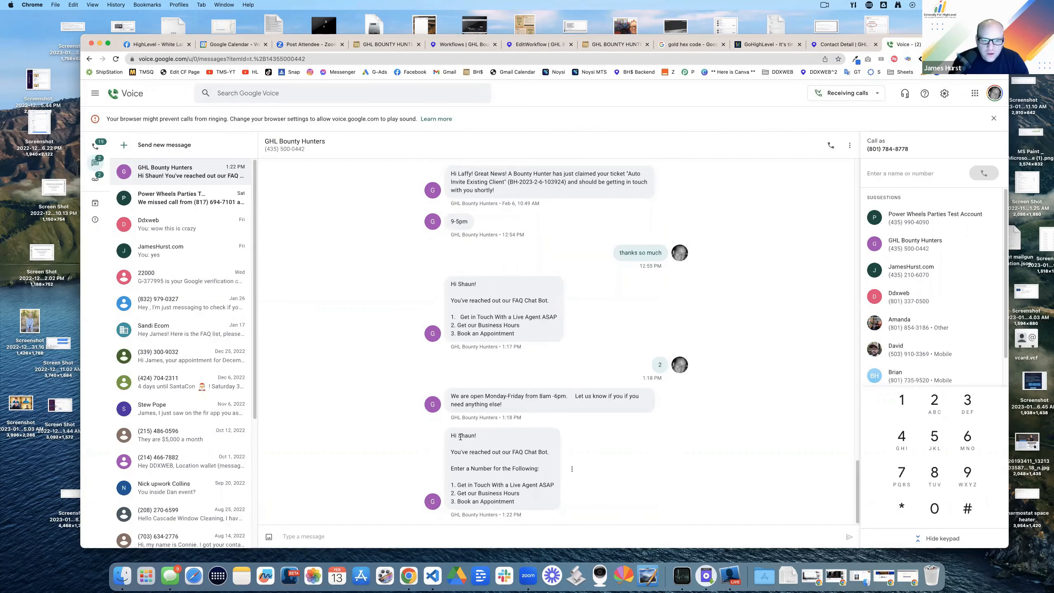
Step: Reply 2, then 1, to the FAQ chat bot in Google Voice
drag(472, 452, 535, 468)
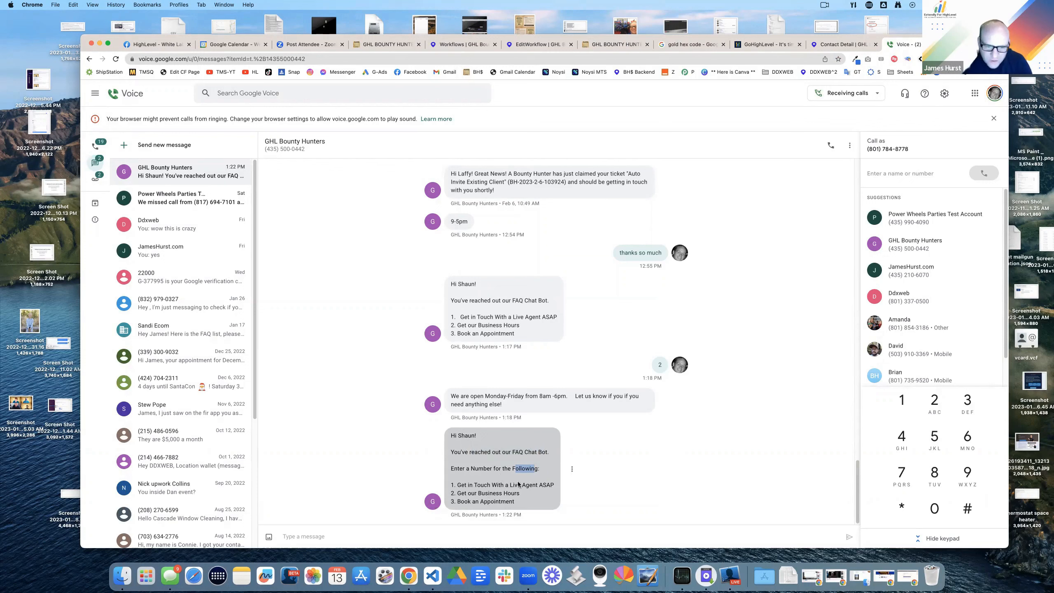
click(312, 537)
text(2)
key(Return)
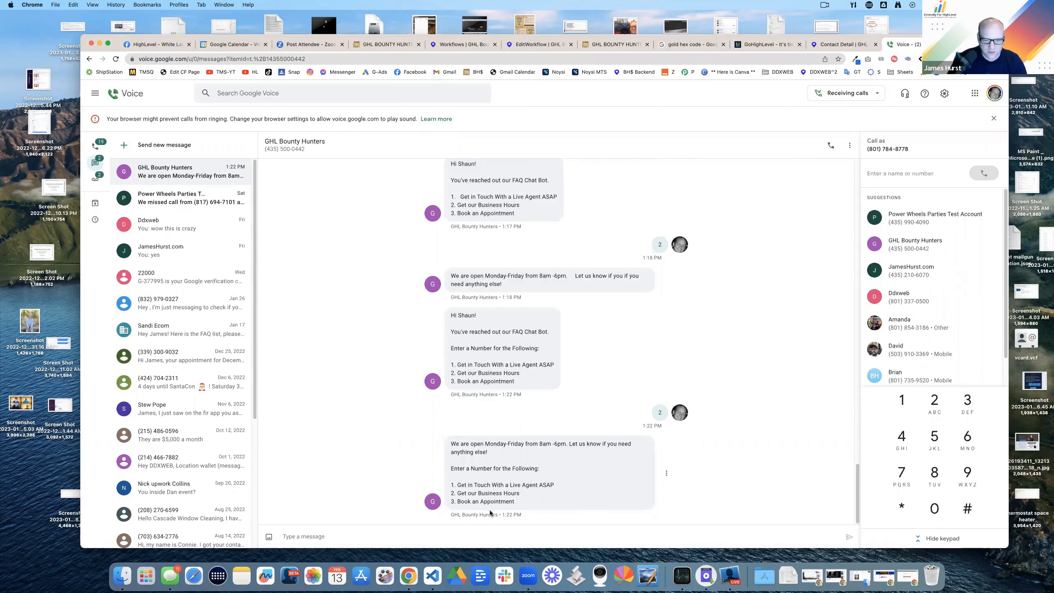
text(1)
key(Return)
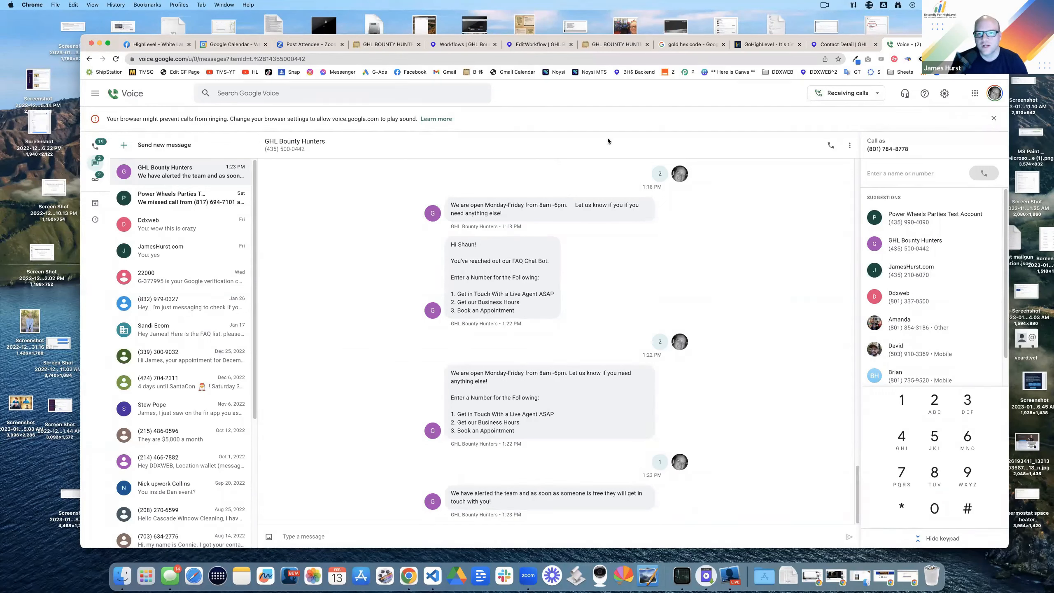
Step: Inspect the SMS Leave Message step in the workflow and close it unchanged
click(549, 48)
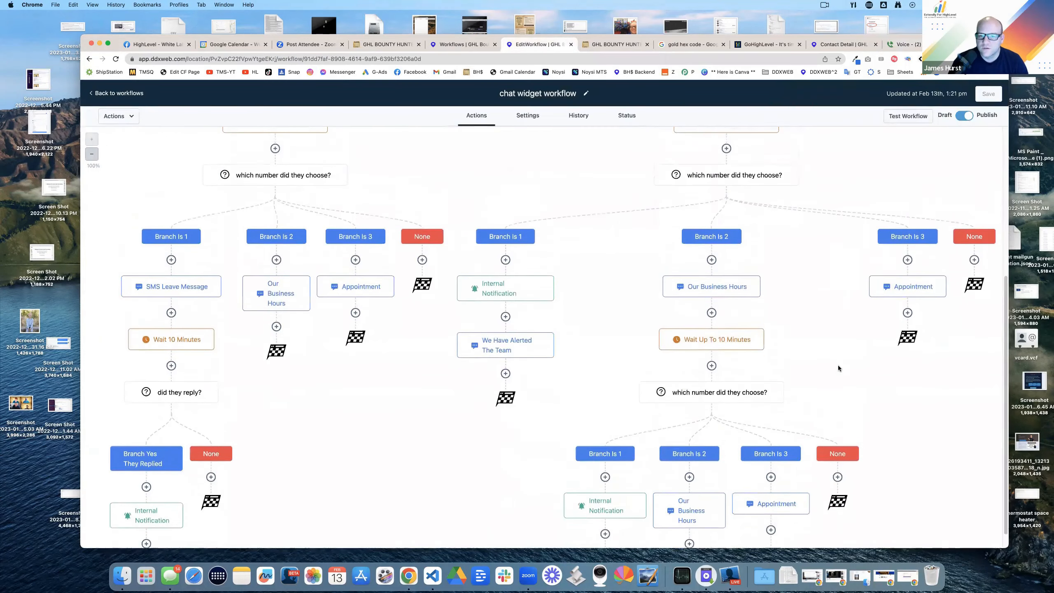
scroll(328, 400, up, 3)
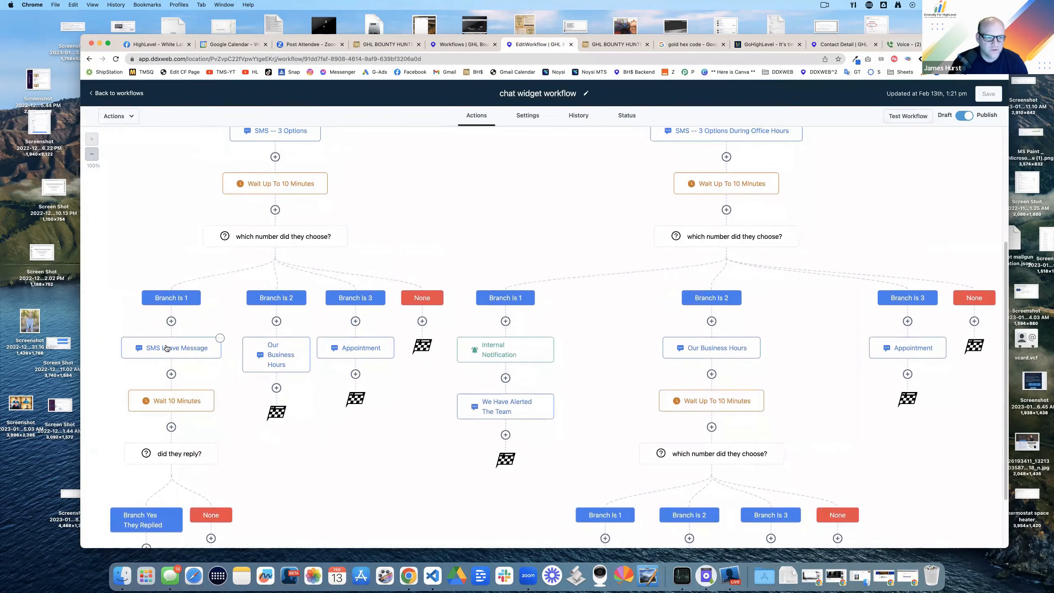
click(165, 348)
drag(853, 253, 965, 264)
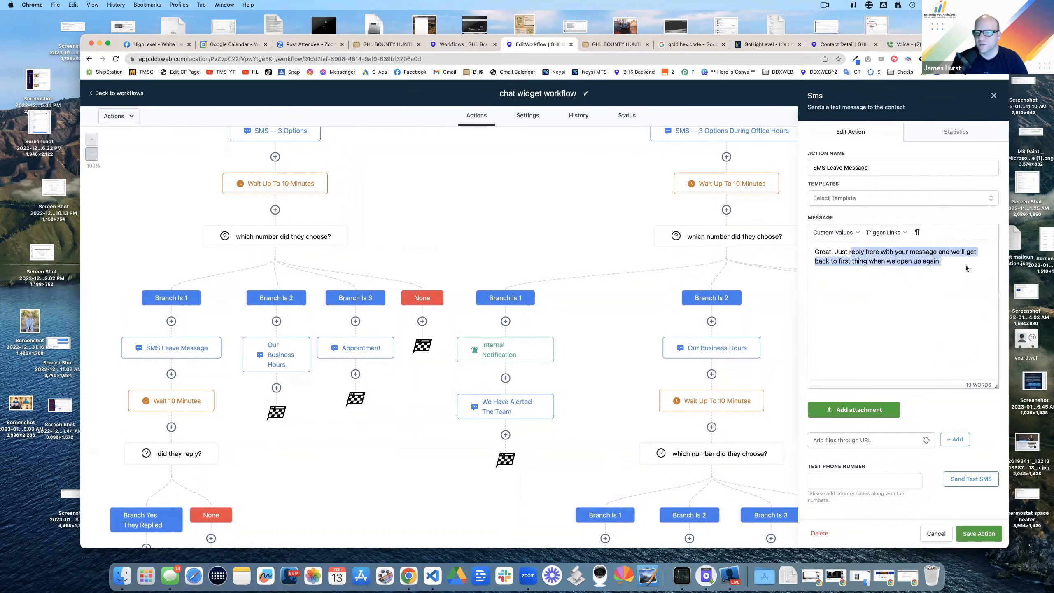
click(967, 269)
click(994, 96)
Step: Review the Internal Notification and We Have Alerted The Team steps in the live-agent branch
scroll(610, 325, down, 2)
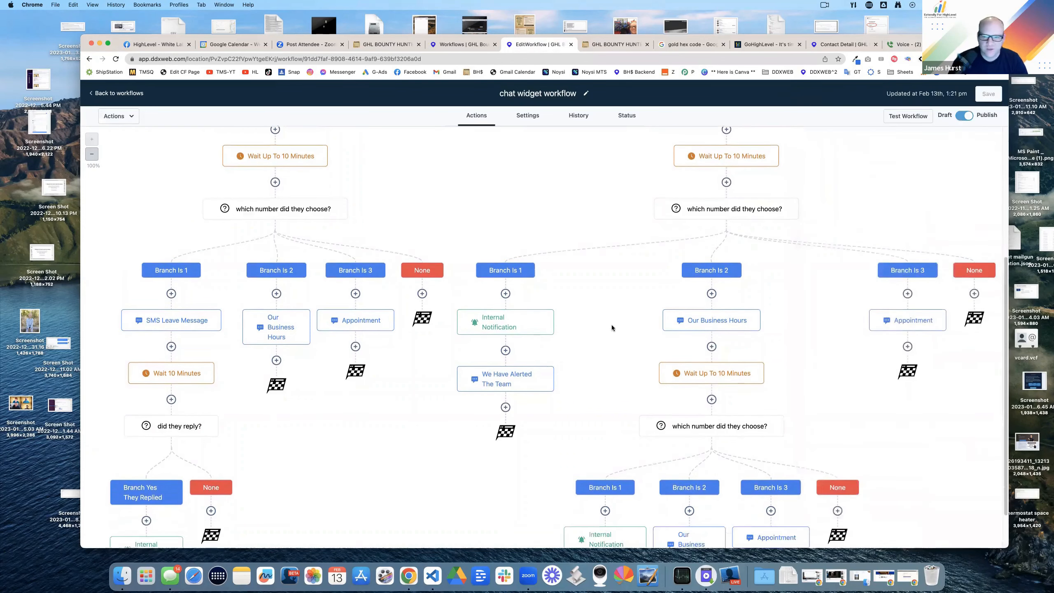
scroll(611, 325, down, 4)
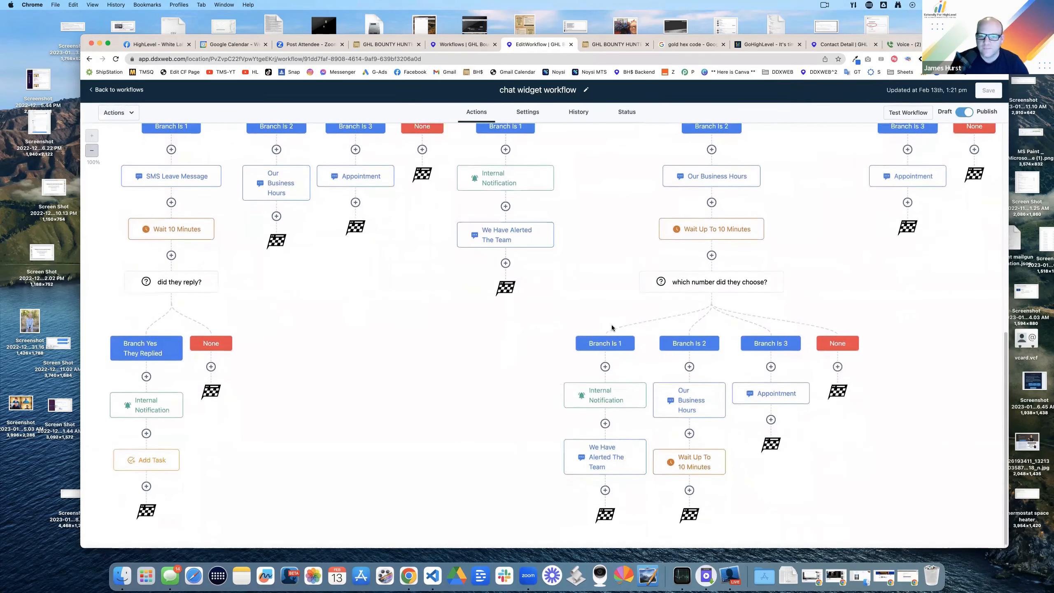
scroll(611, 325, up, 5)
click(514, 400)
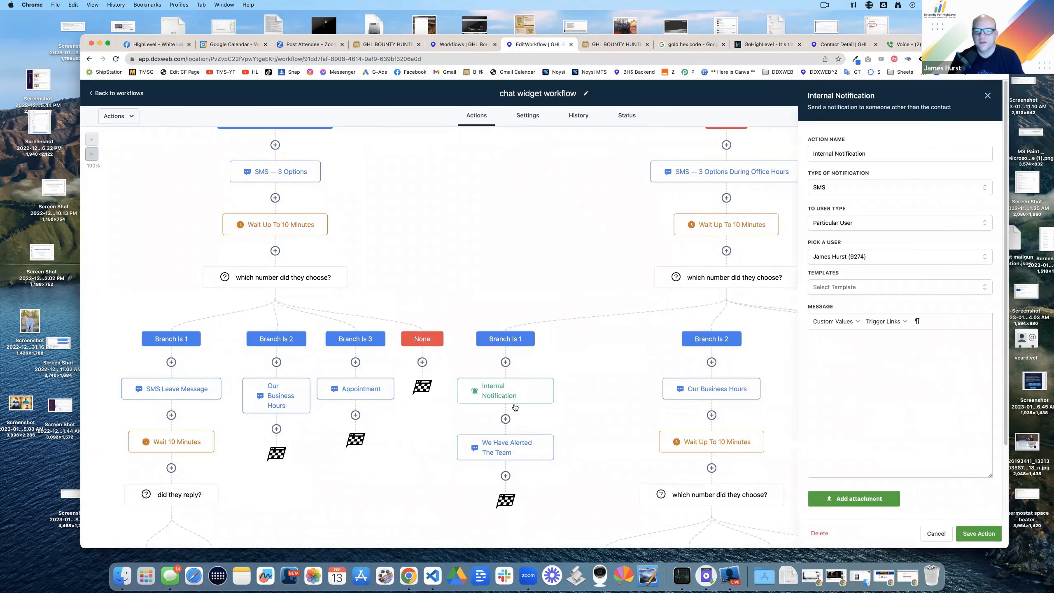
click(519, 445)
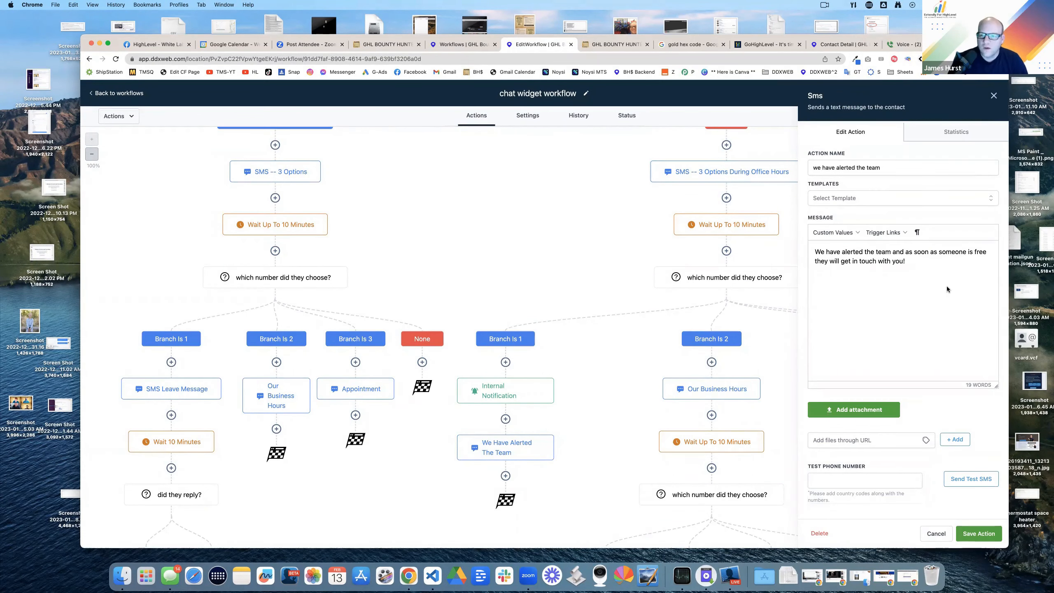
click(993, 96)
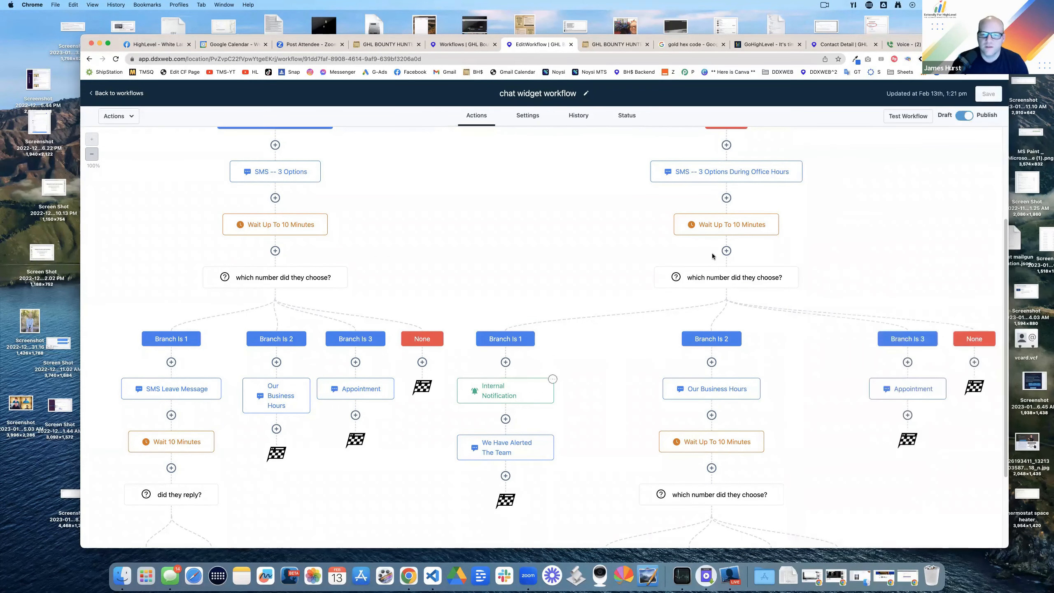
Step: Start rewriting the We Have Alerted The Team text as 'Great! we will have someone contact you ASAP.'
click(734, 171)
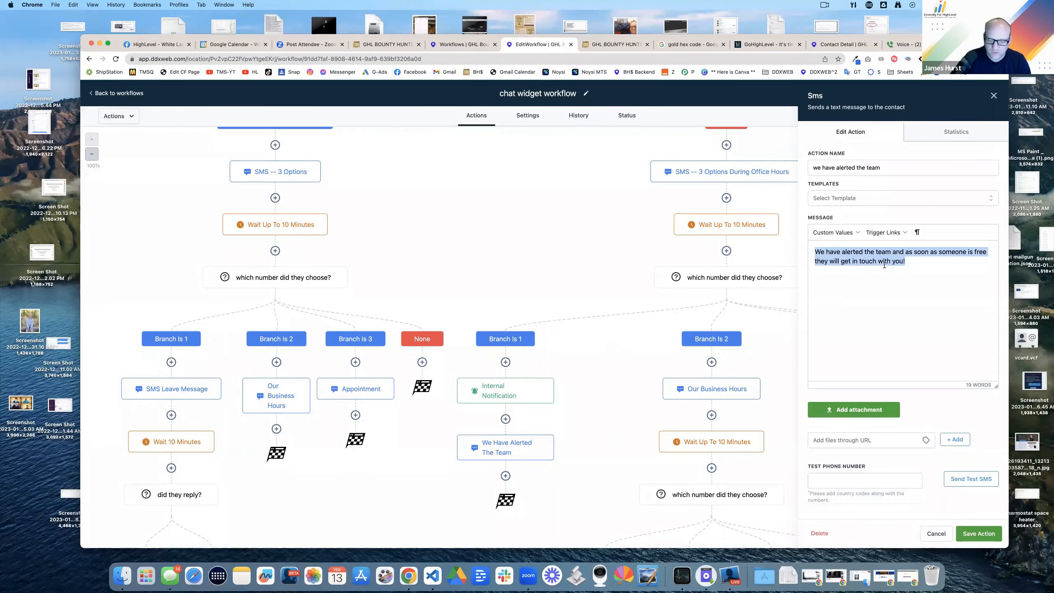
text(Ok, w)
key(BackSpace)
key(BackSpace)
key(BackSpace)
key(BackSpace)
text(We)
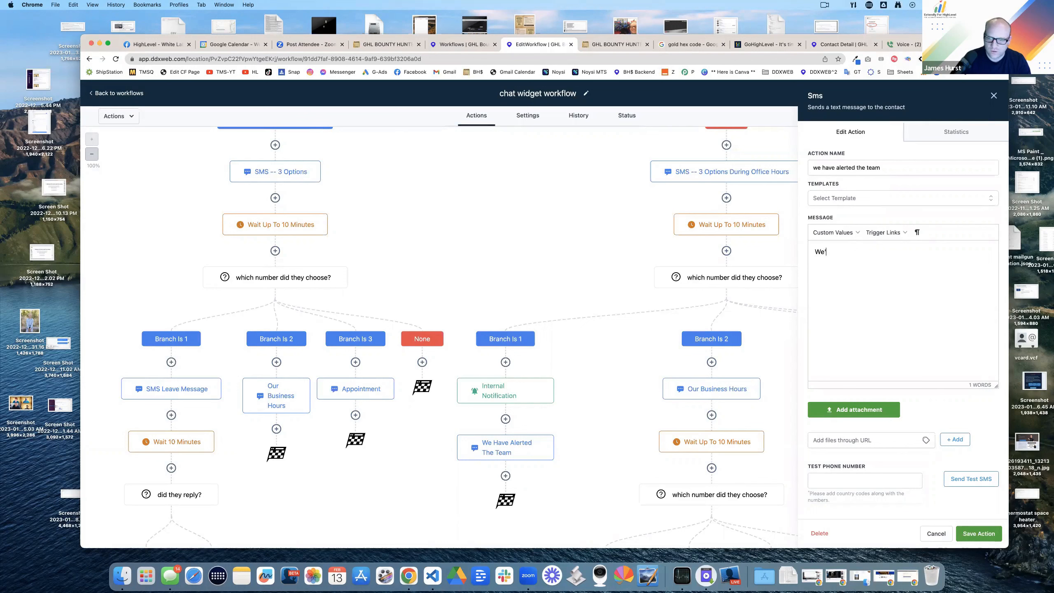
text( will get )
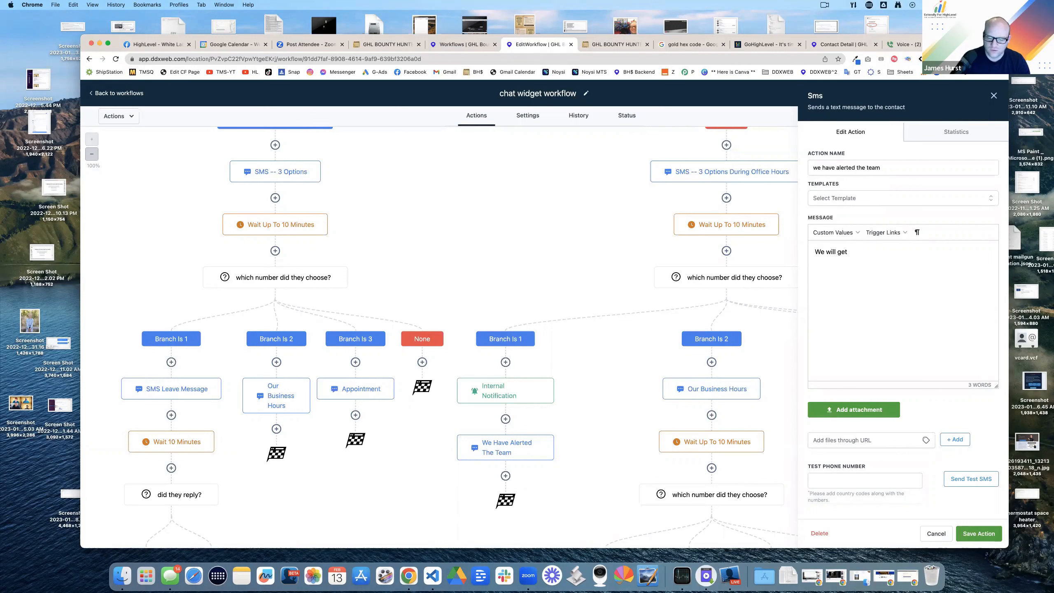
key(BackSpace)
key(BackSpace)
key(BackSpace)
key(BackSpace)
text(alert the team that)
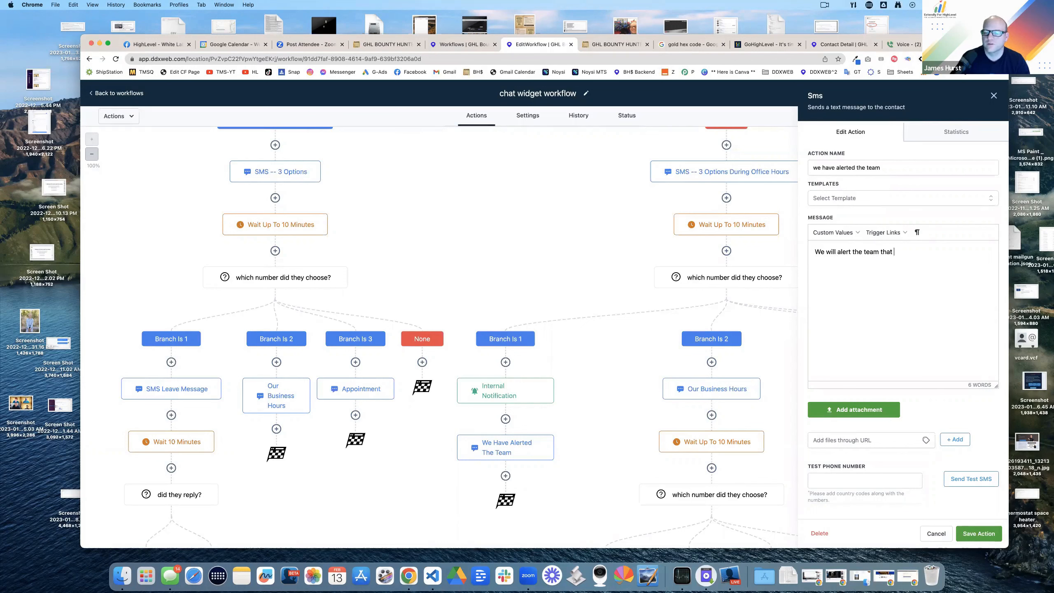
text( you)
key(super+a)
text(We)
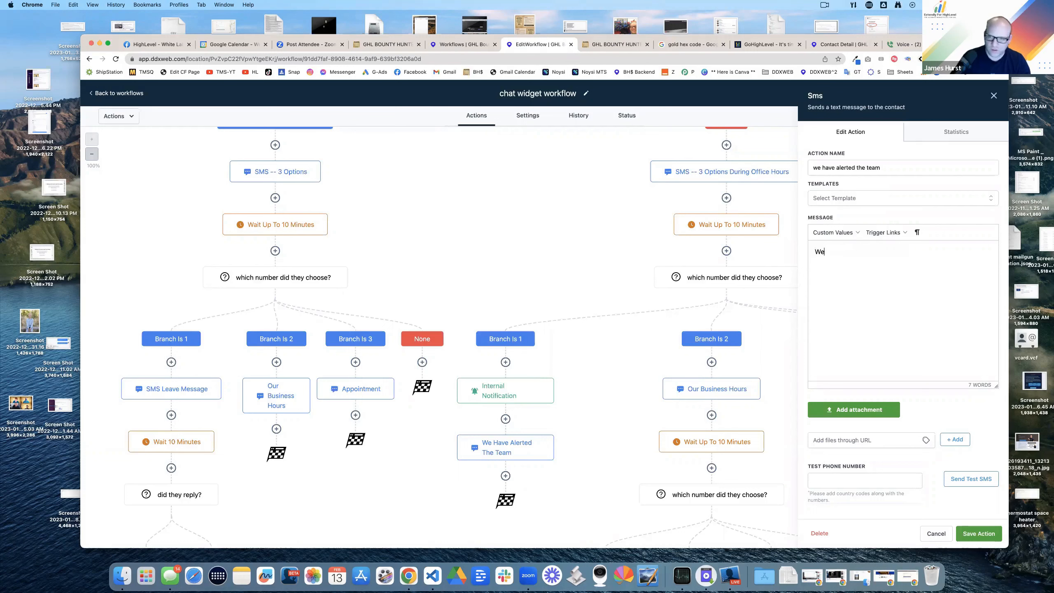
text( will contact)
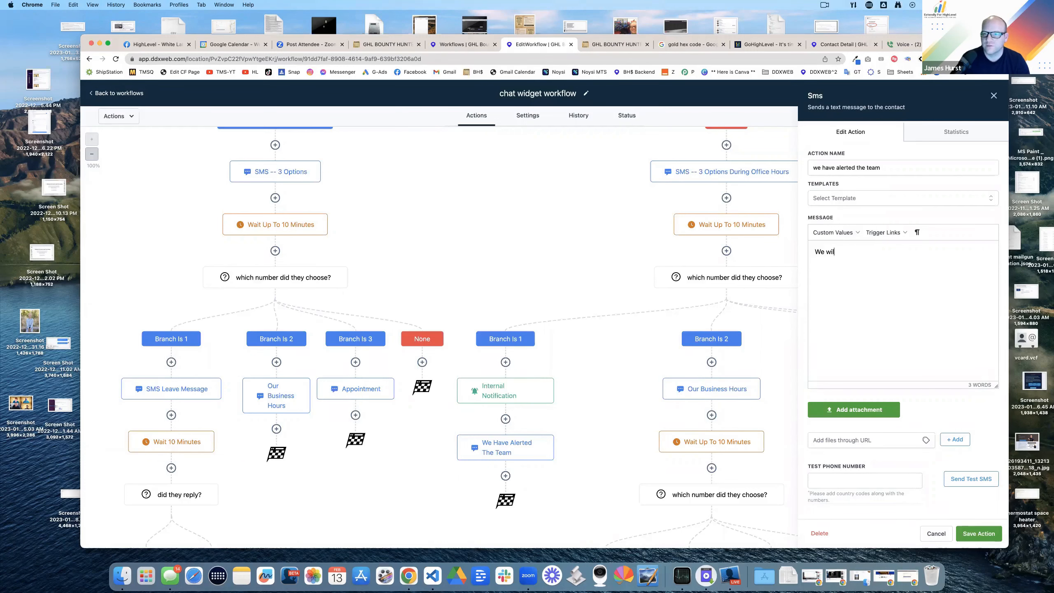
key(BackSpace)
key(BackSpace)
key(BackSpace)
key(BackSpace)
key(BackSpace)
key(BackSpace)
text(Great!  we)
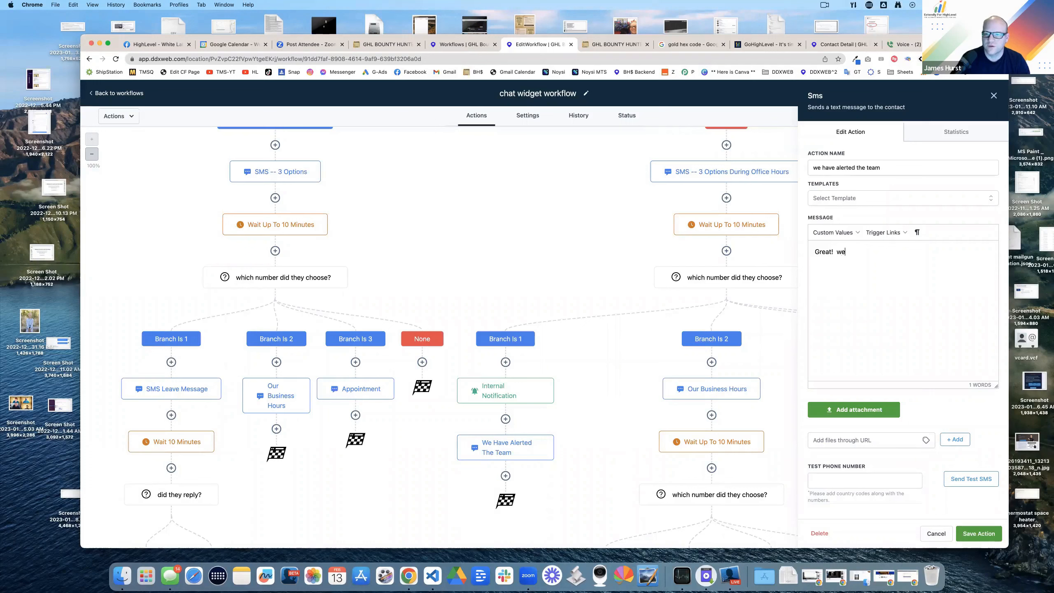
text( will have someone contact you a)
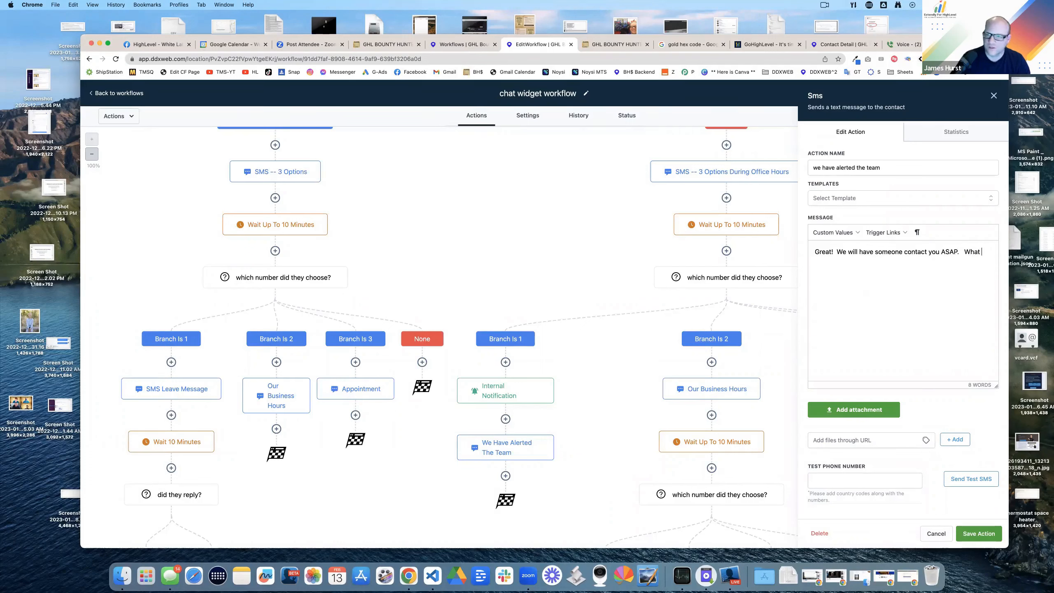
text(SAP.   What wil yo)
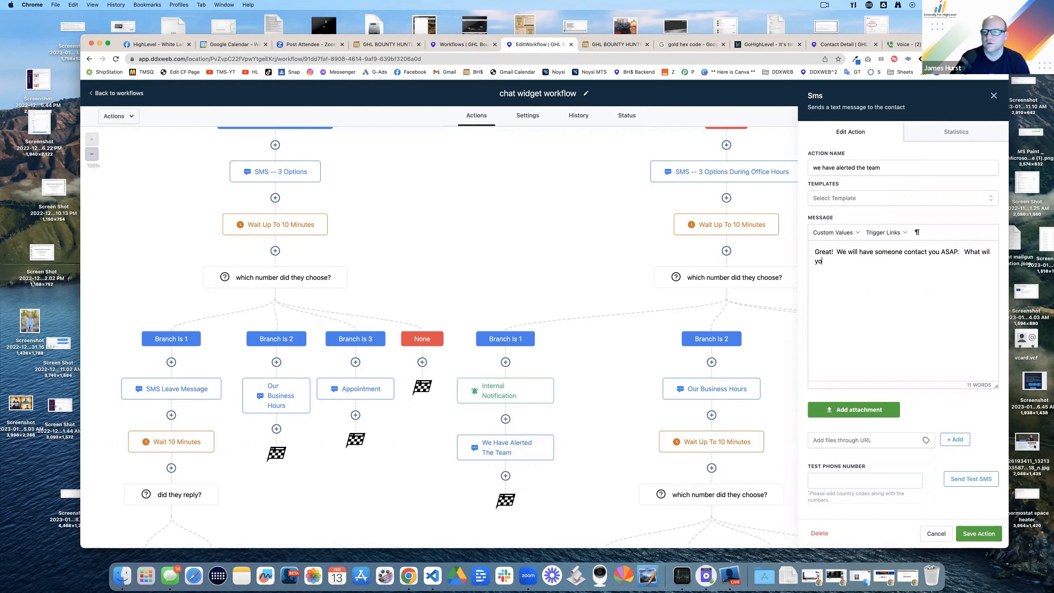
Step: Continue it with 'So we can get the best person to help you, can you briefly summarize your que…'
key(BackSpace)
key(BackSpace)
key(BackSpace)
key(BackSpace)
key(BackSpace)
key(BackSpace)
key(BackSpace)
text(So)
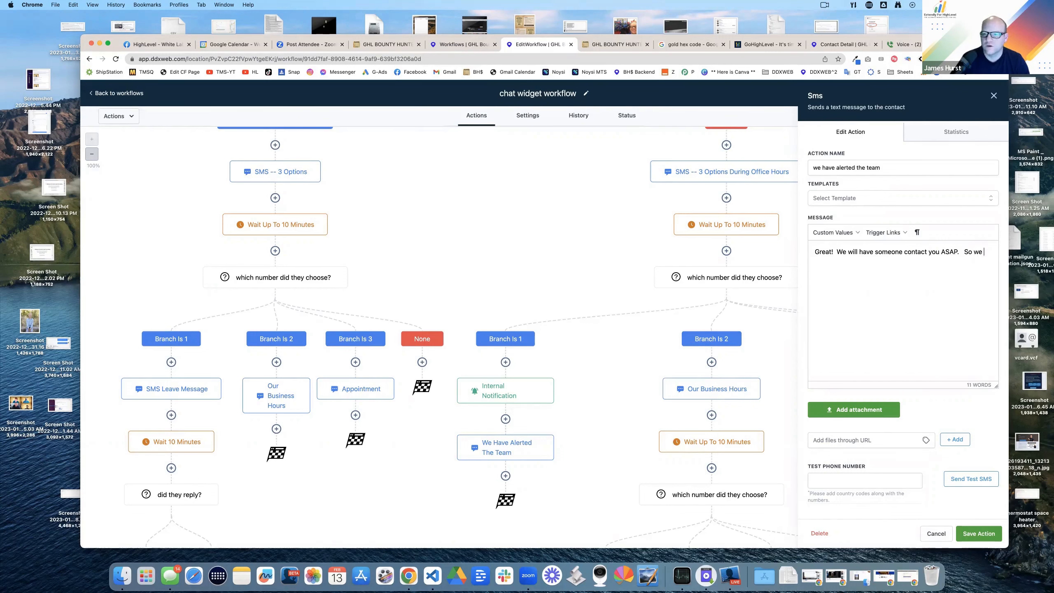
key(alt+BackSpace)
key(alt+BackSpace)
key(alt+BackSpace)
key(alt+BackSpace)
key(alt+BackSpace)
key(alt+BackSpace)
key(alt+BackSpace)
key(alt+BackSpace)
key(alt+BackSpace)
text(Sow e can get the)
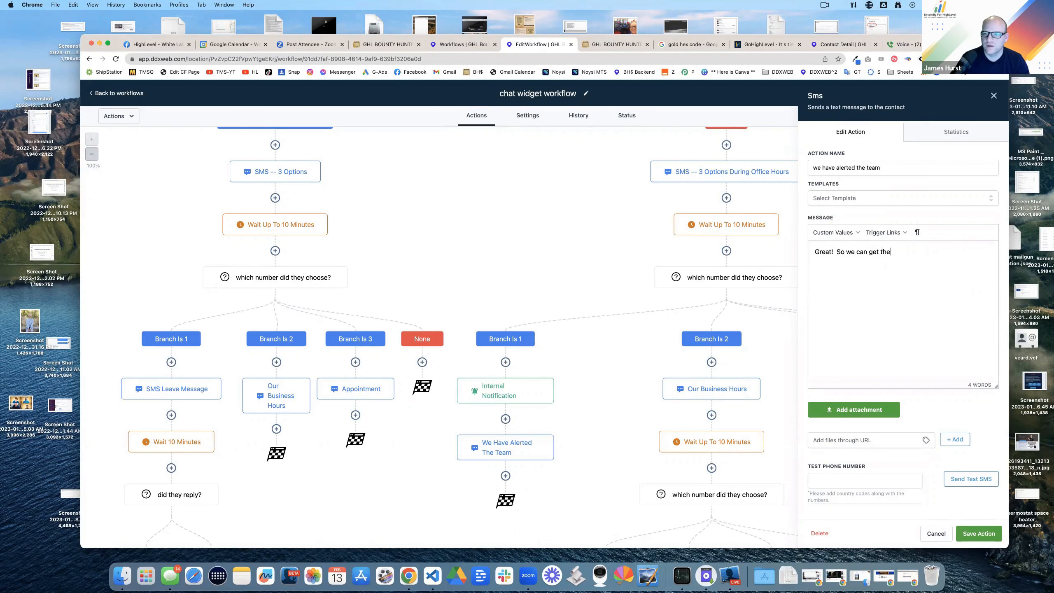
text( best representativ)
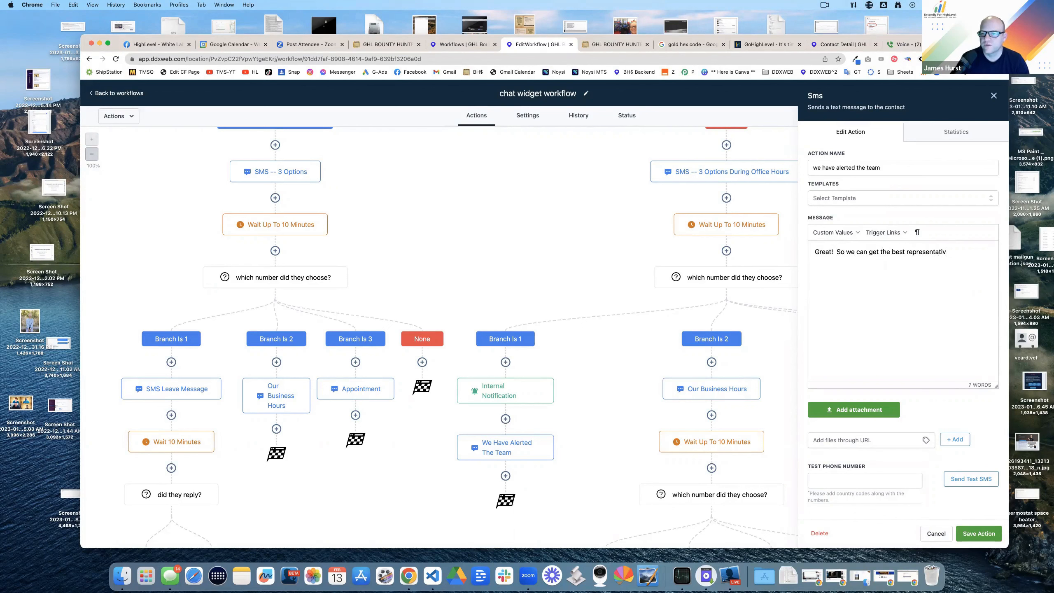
text( help y)
key(BackSpace)
key(BackSpace)
key(BackSpace)
key(BackSpace)
key(BackSpace)
key(BackSpace)
key(BackSpace)
key(BackSpace)
key(BackSpace)
key(BackSpace)
key(BackSpace)
key(BackSpace)
key(BackSpace)
key(BackSpace)
key(BackSpace)
key(BackSpace)
key(BackSpace)
key(BackSpace)
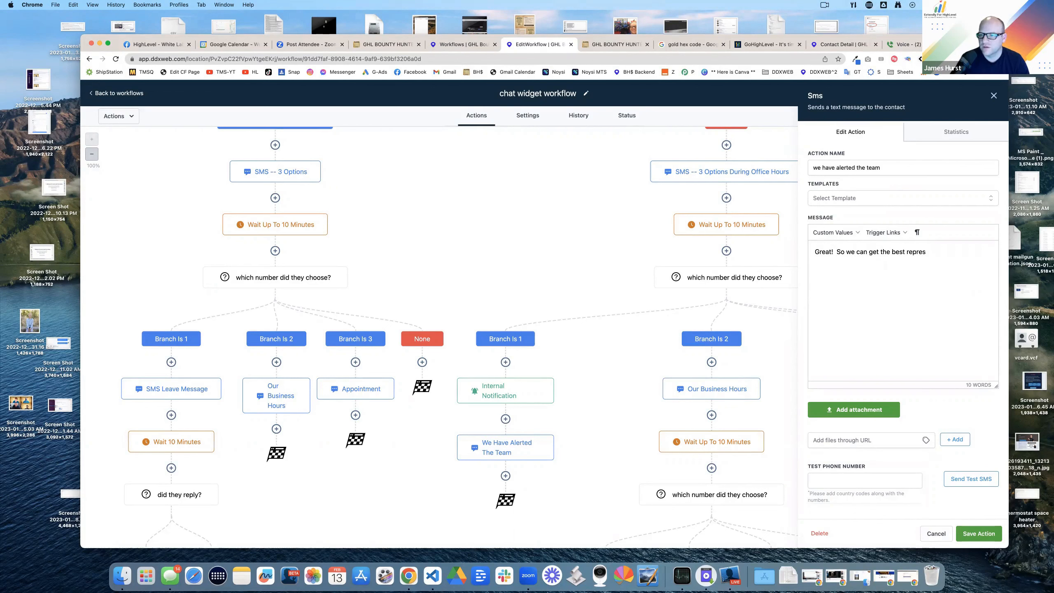
key(BackSpace)
key(BackSpace)
key(BackSpace)
key(BackSpace)
key(BackSpace)
key(BackSpace)
key(BackSpace)
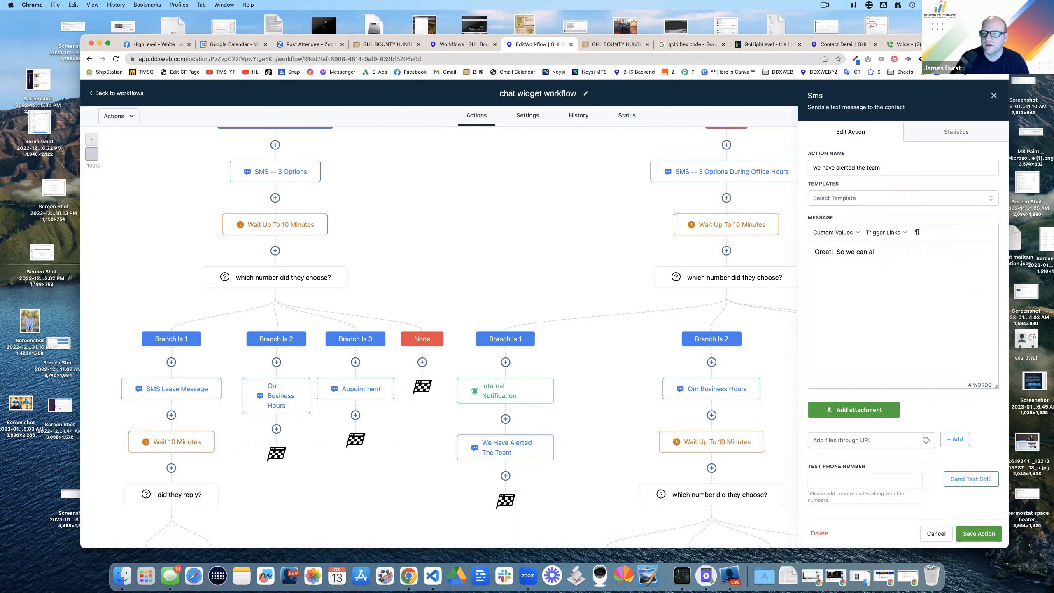
text(the best person to help you, can you briefl)
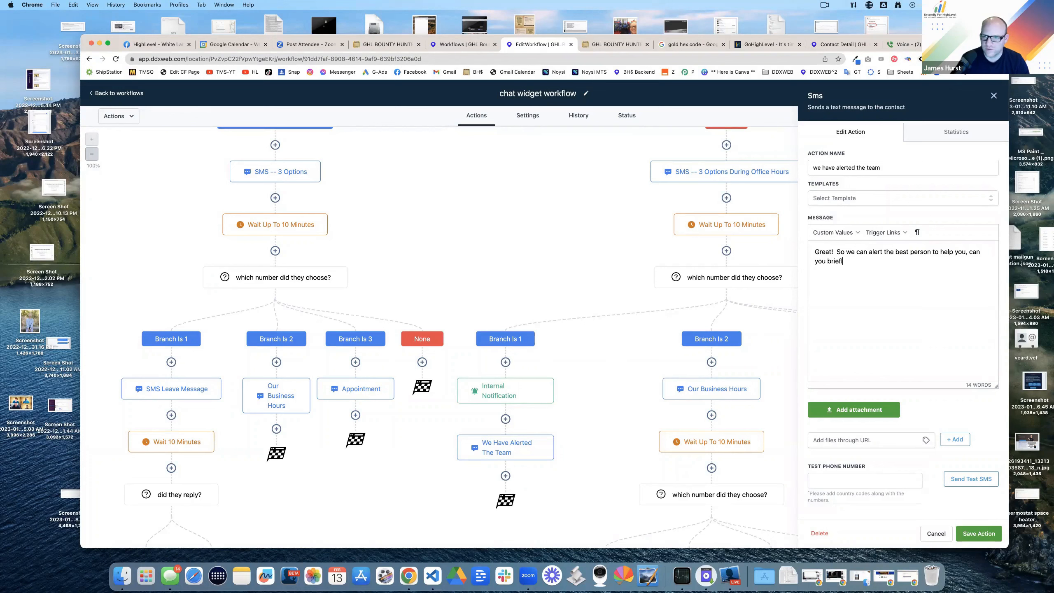
text(y summarize your que)
Step: Move the summarize text step and add a 'Wait Up 10 Min' wait step after it
scroll(569, 362, down, 3)
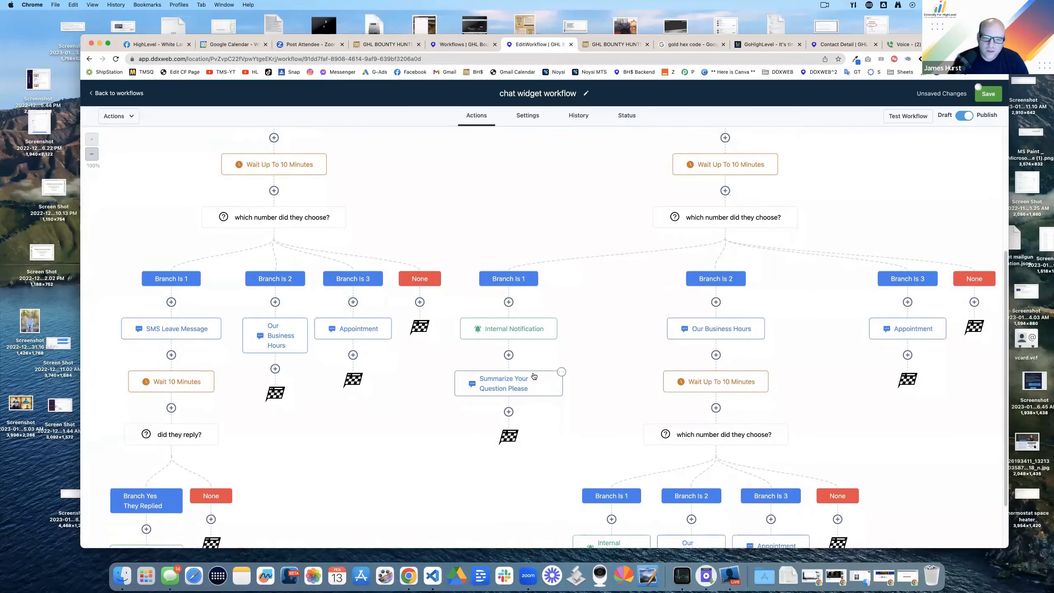
click(562, 375)
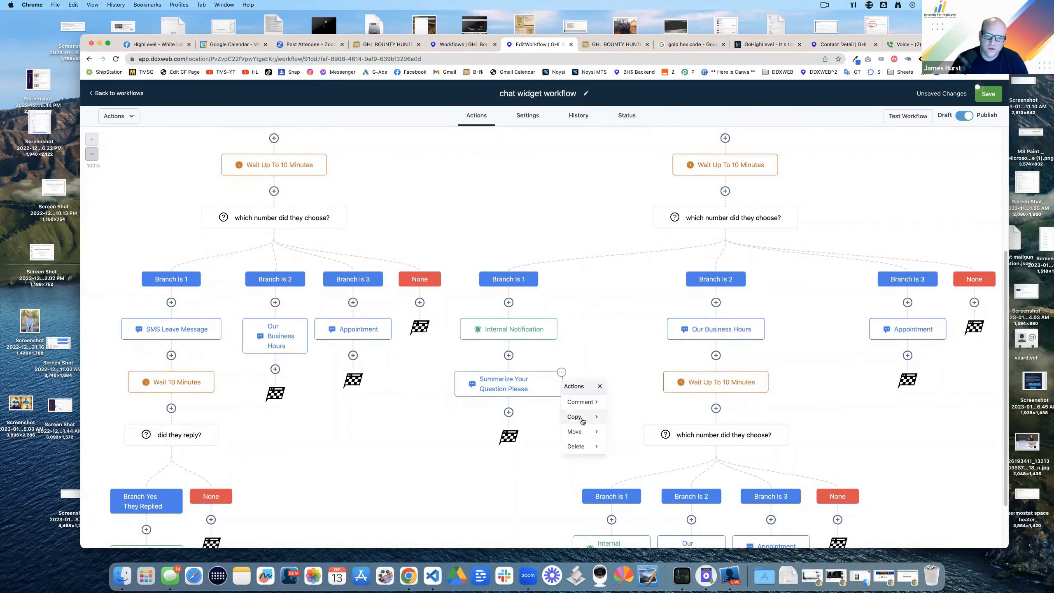
click(580, 421)
click(509, 344)
text(wait)
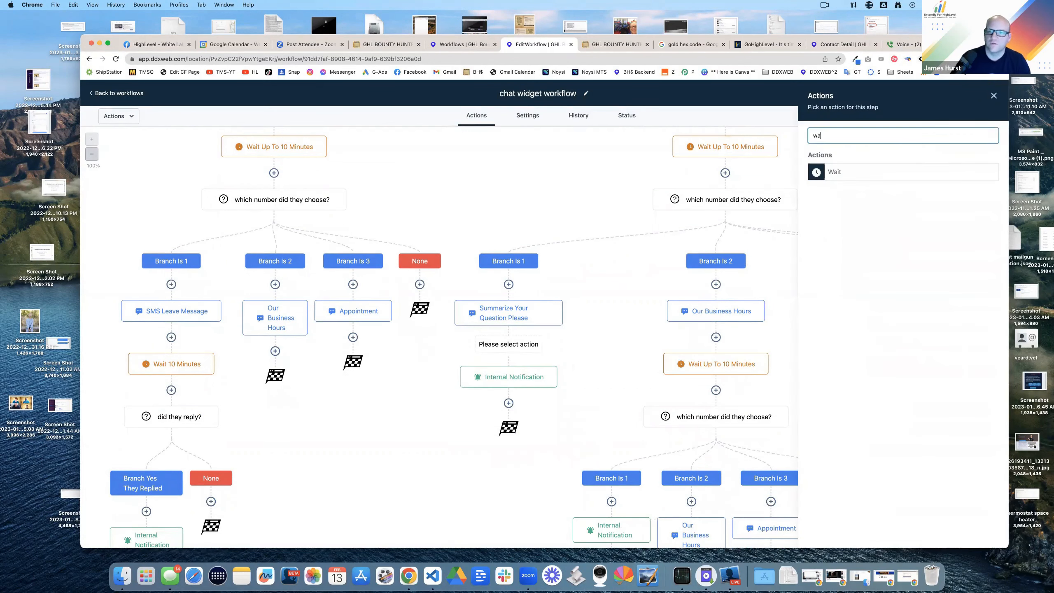
click(834, 174)
text(up 10 min)
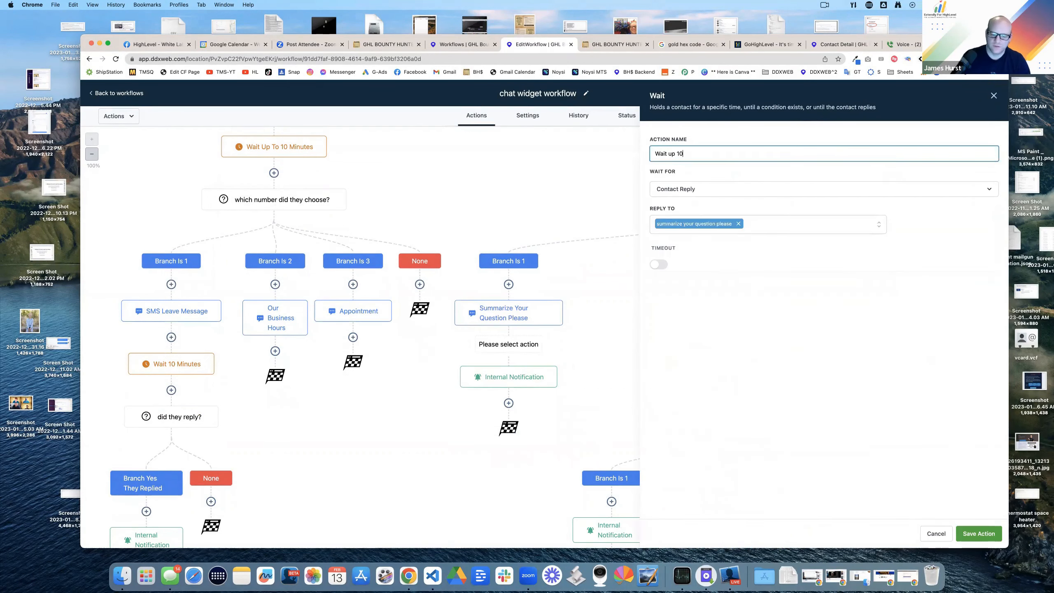
key(Return)
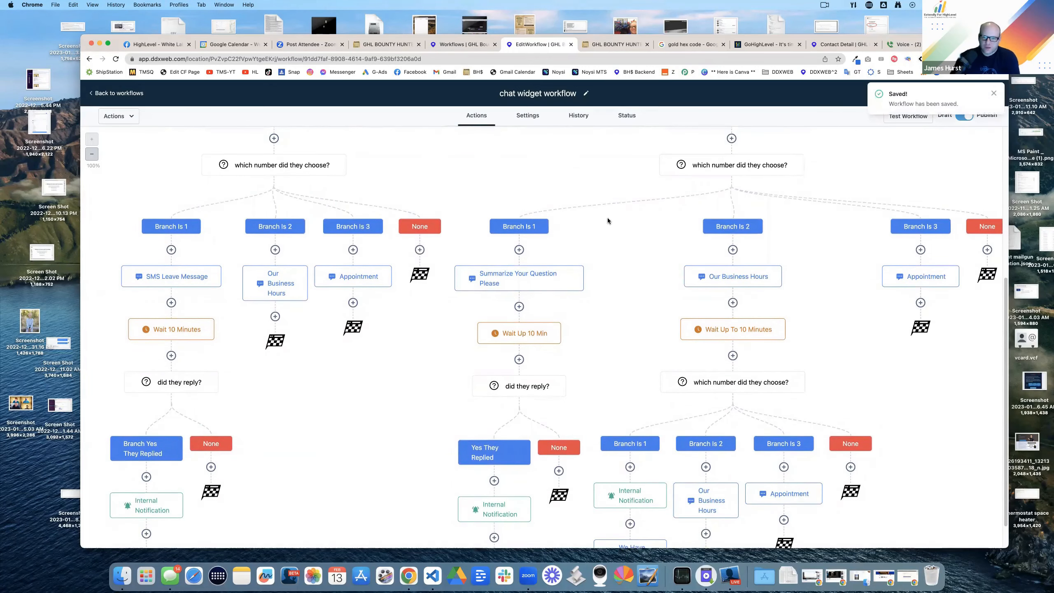
Step: Scroll through the test contact's thread in the Conversations inbox
scroll(608, 221, up, 7)
click(463, 45)
scroll(628, 409, up, 2)
scroll(627, 406, up, 10)
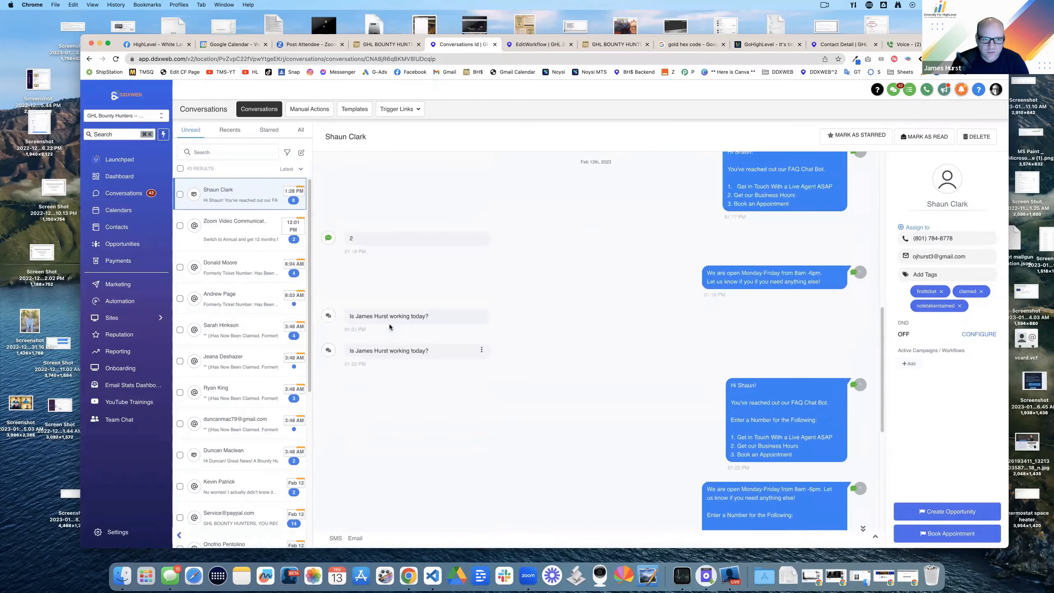
scroll(622, 351, down, 10)
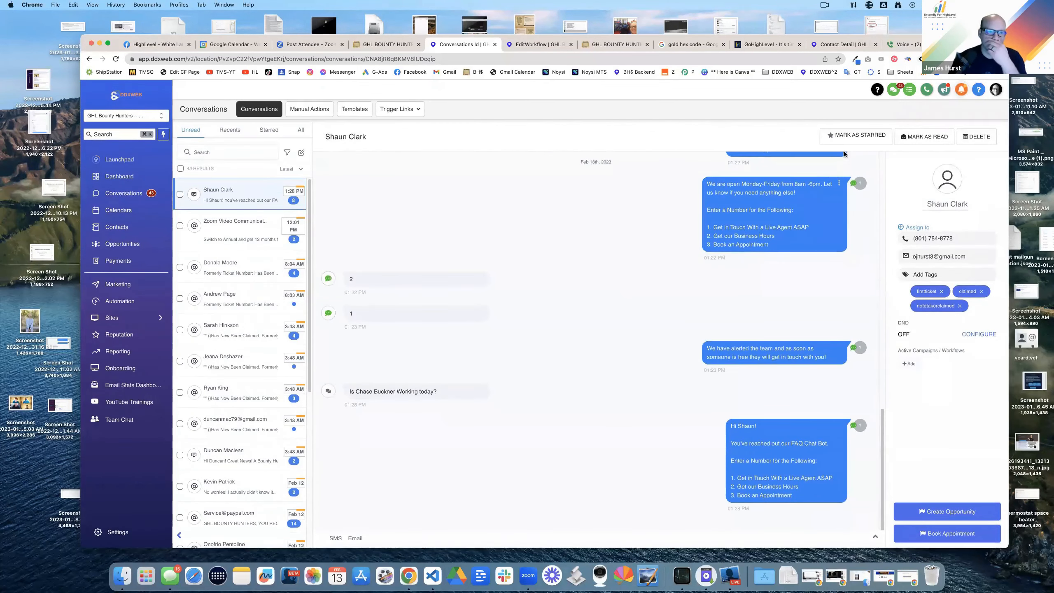
Step: Open a window with another browser profile, then check the website and Google Voice
click(958, 58)
scroll(921, 365, down, 1)
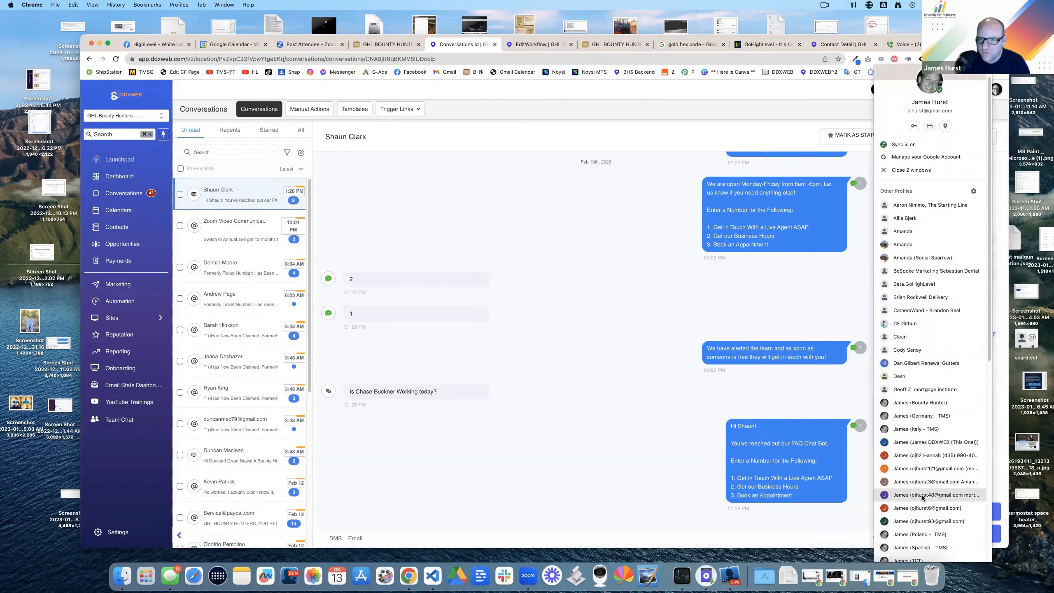
click(922, 497)
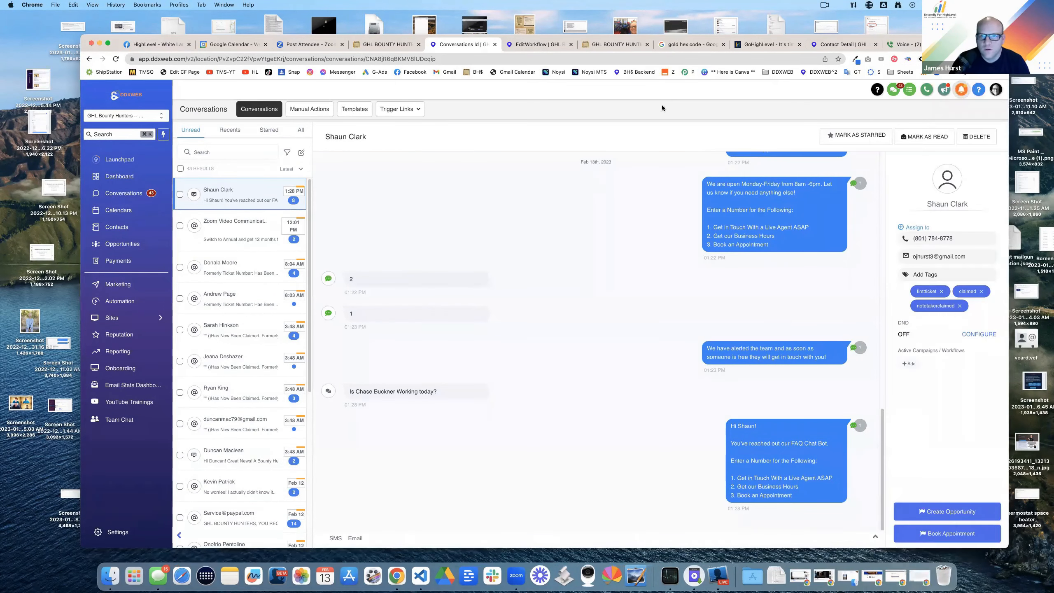
click(556, 48)
click(613, 44)
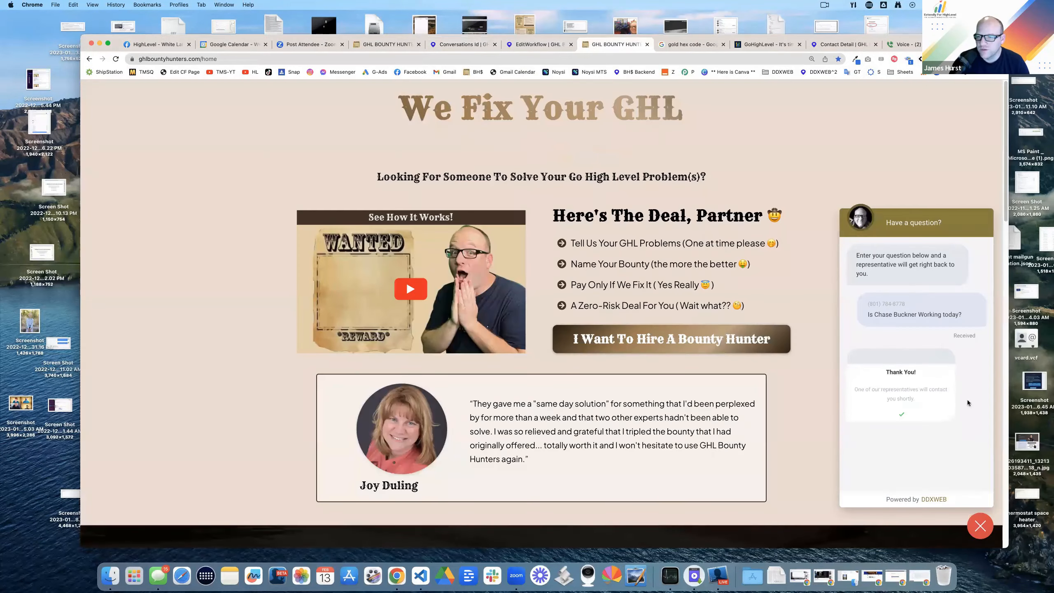
click(907, 45)
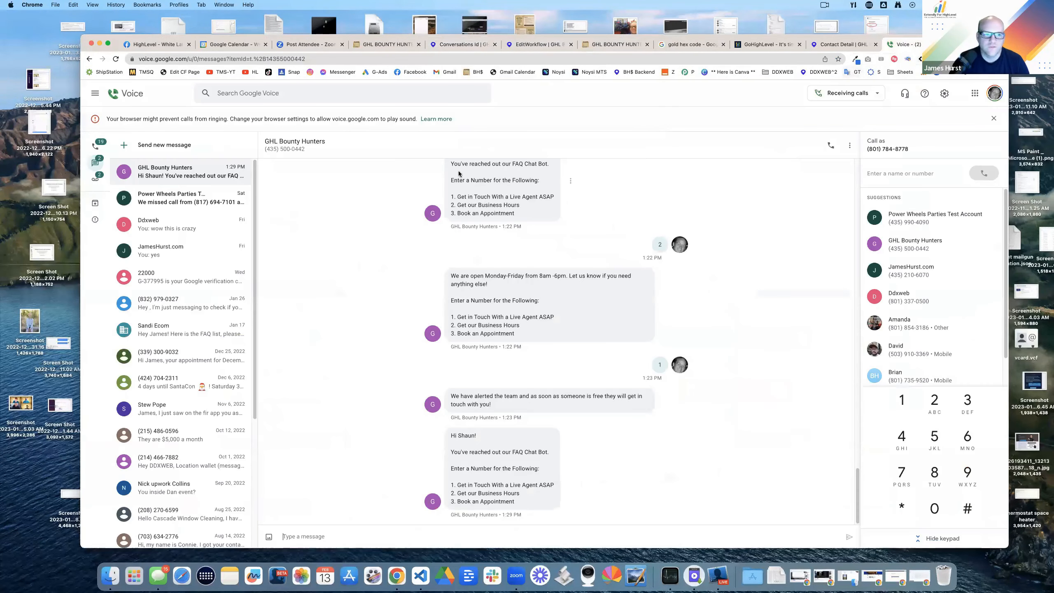
Step: Reload the Conversations inbox and open the newly arrived chat widget conversation
click(462, 45)
click(863, 135)
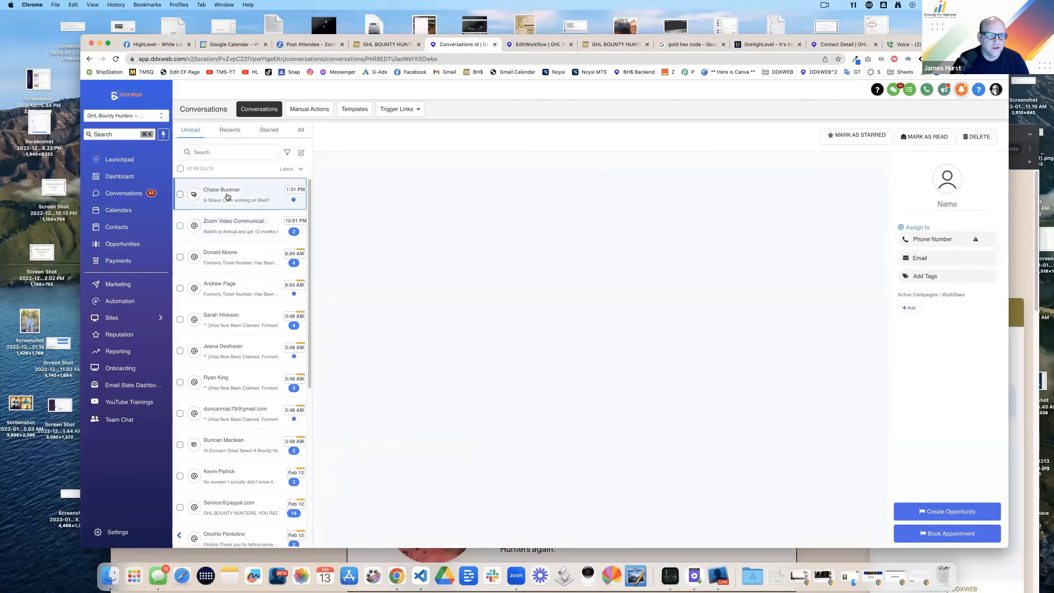
click(232, 193)
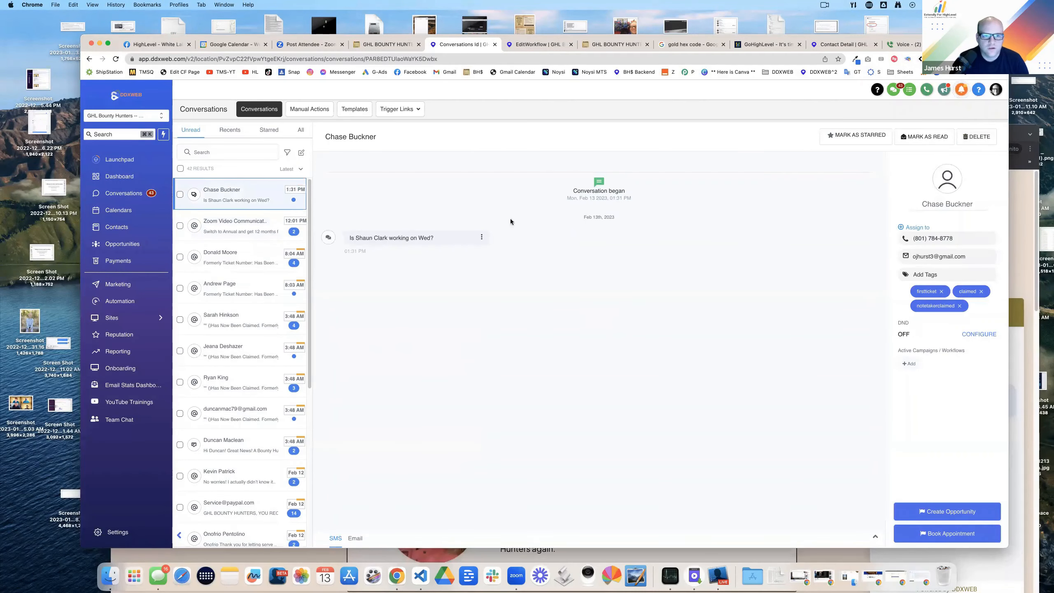
Step: Send 2 to the FAQ chatbot in the Google Voice thread
click(904, 44)
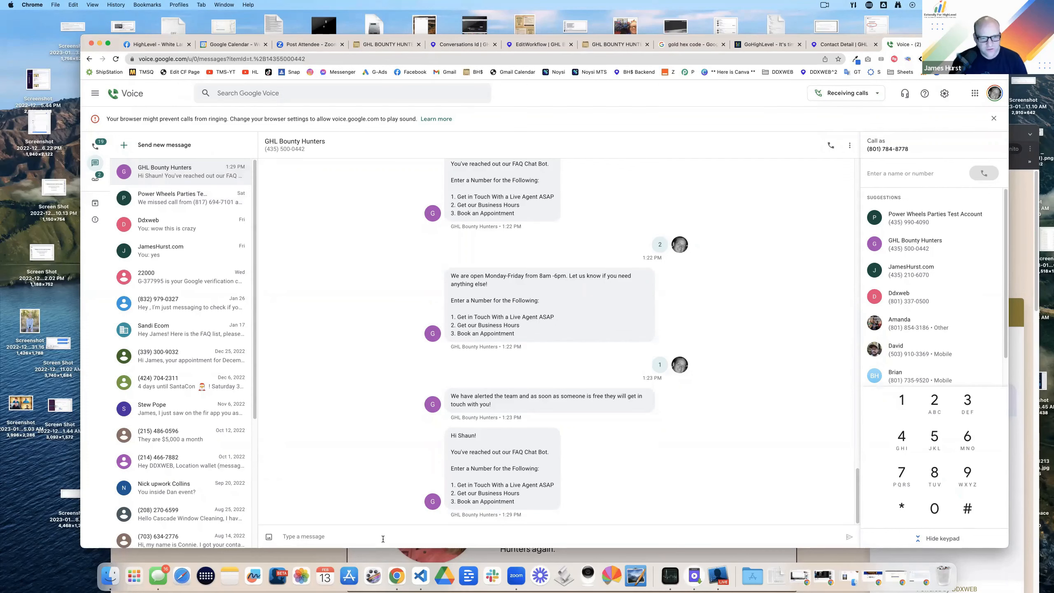
text(2)
key(Return)
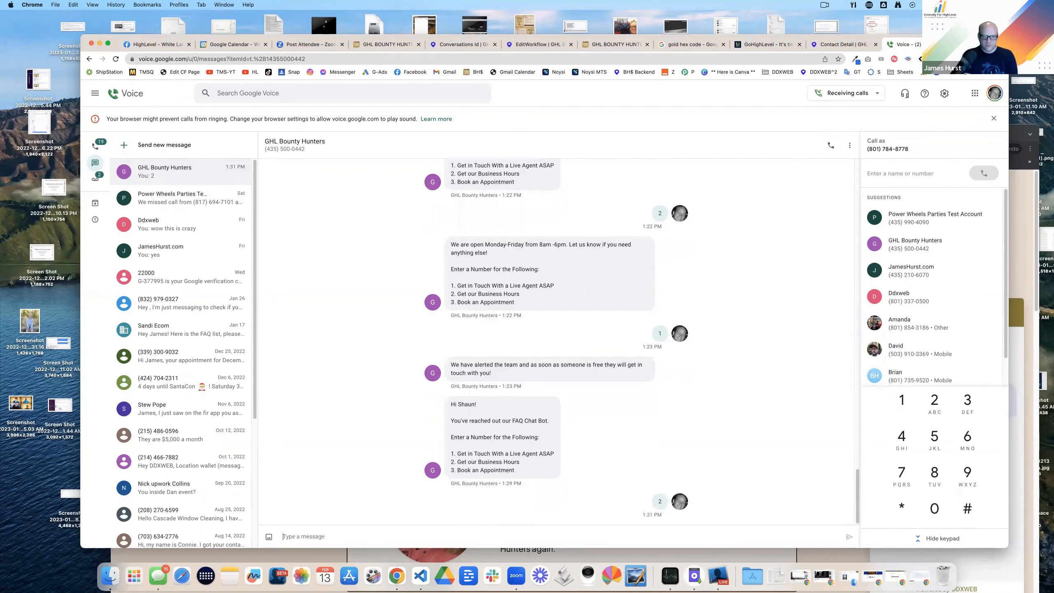
Step: Check the contacts waiting at the Wait step, reload the workflow, then view Conversations
click(512, 45)
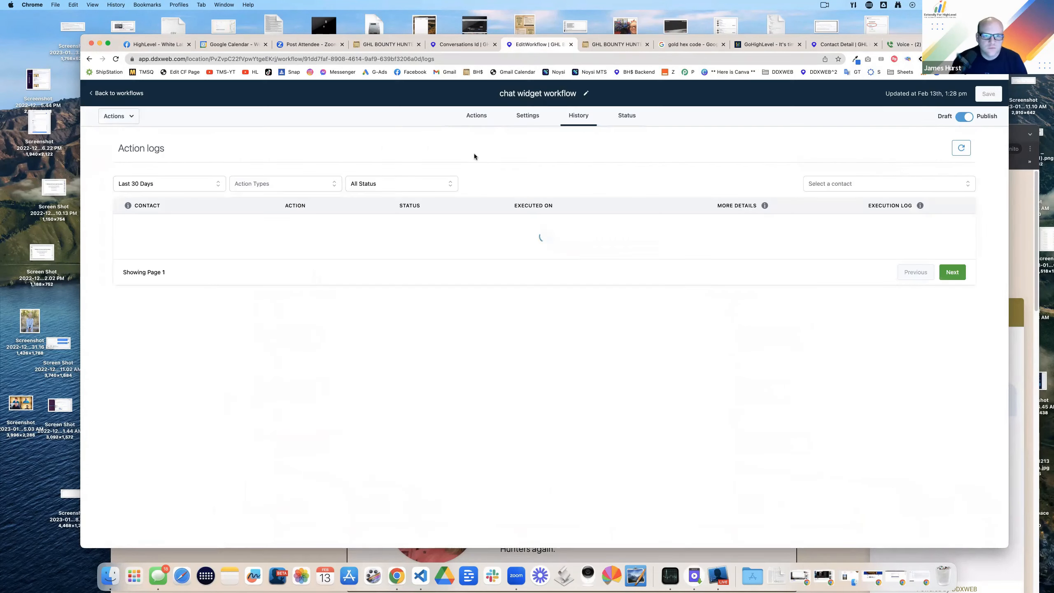
click(476, 115)
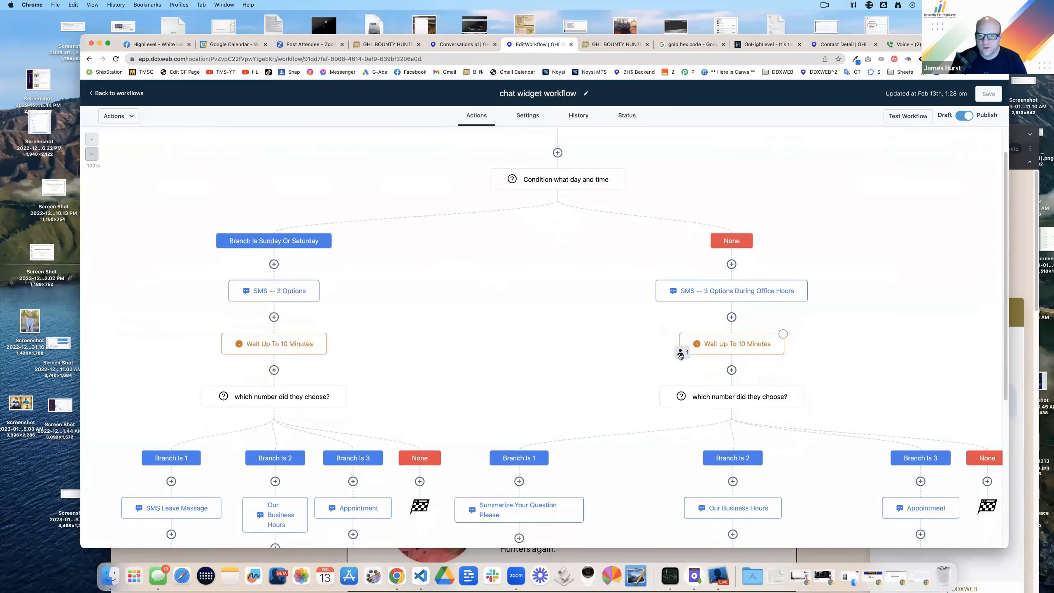
click(680, 352)
click(993, 96)
scroll(730, 331, down, 4)
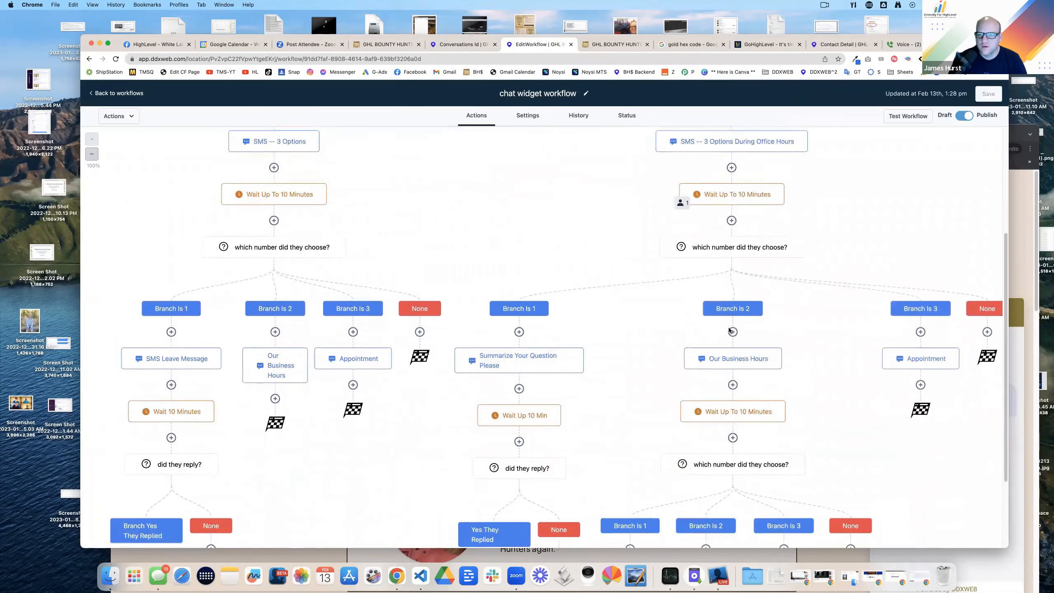
key(super+r)
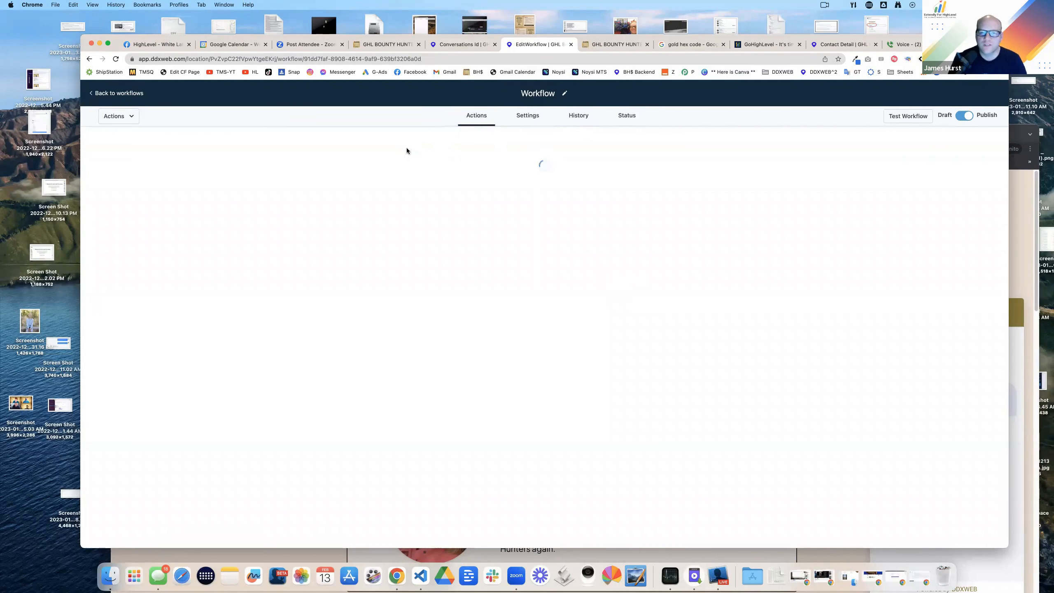
click(459, 44)
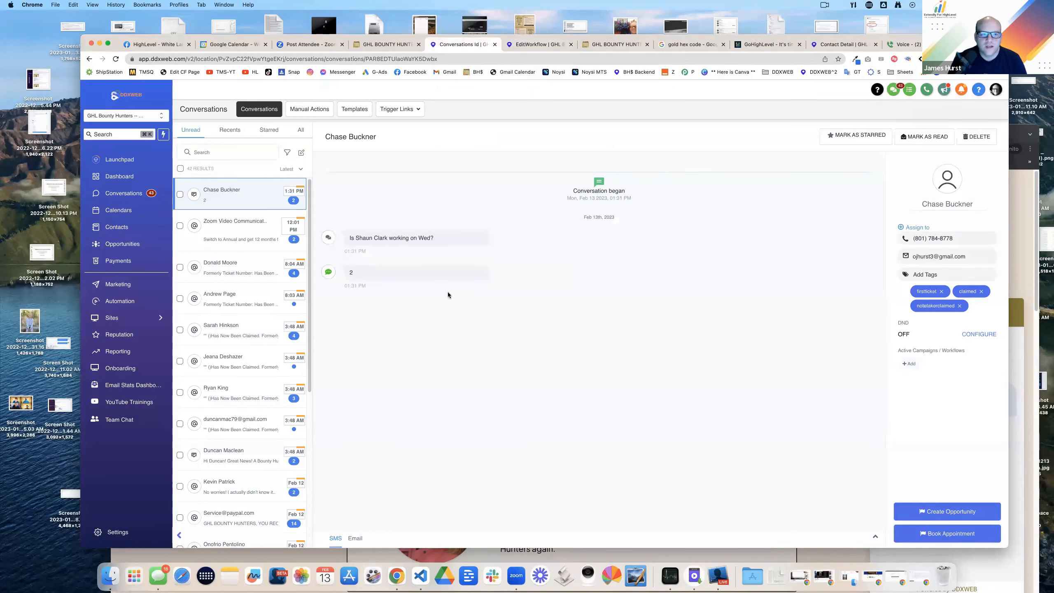